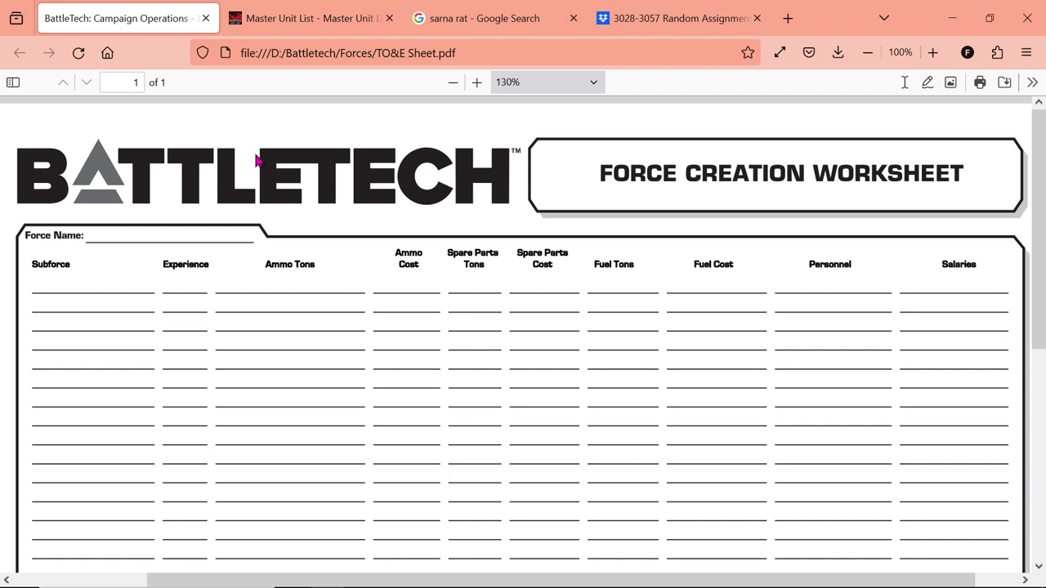
Switch to the Force Creation Template spreadsheet in LibreOffice Calc and enter Government as the Force Type
{"action": "mouse_move", "coordinate": [687, 584]}
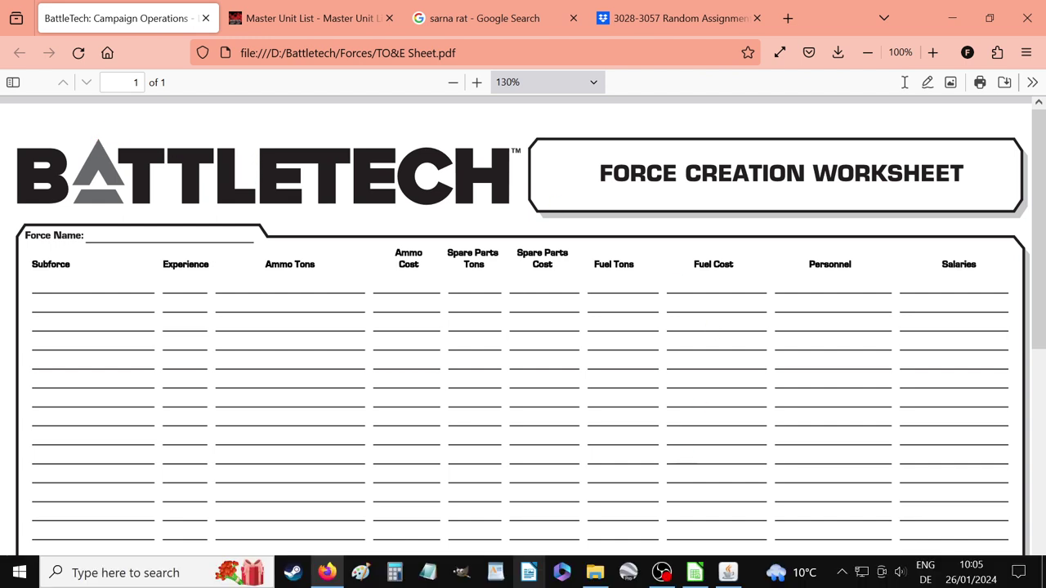
{"action": "left_click", "coordinate": [695, 580]}
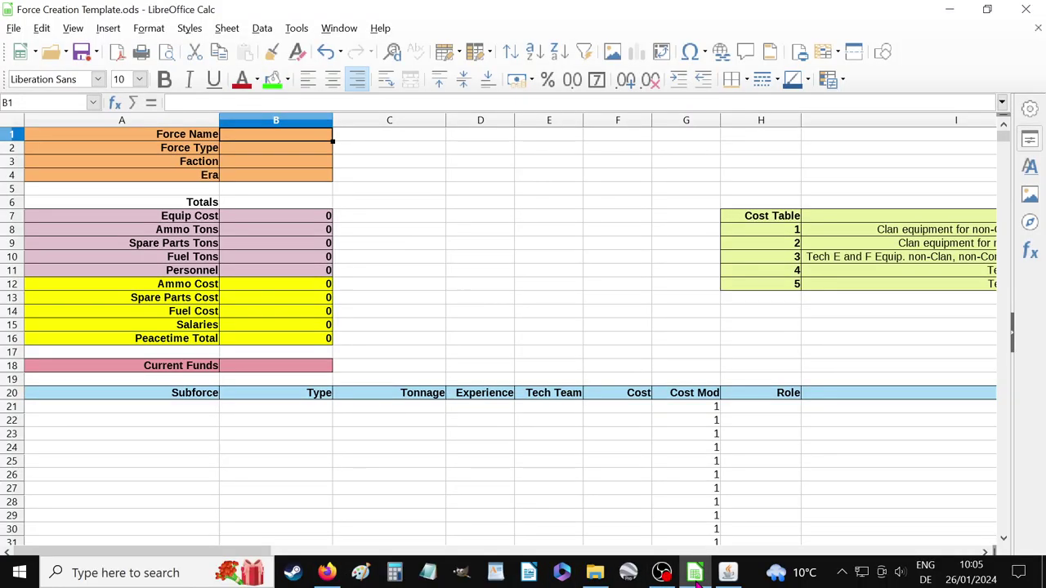
{"action": "left_click", "coordinate": [248, 150]}
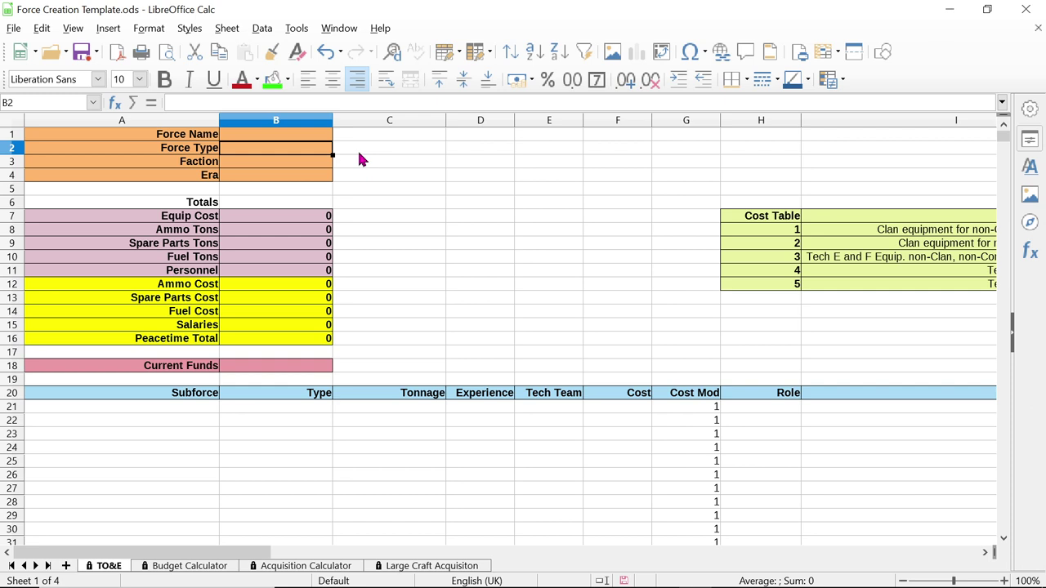
{"action": "type", "text": "Governm"}
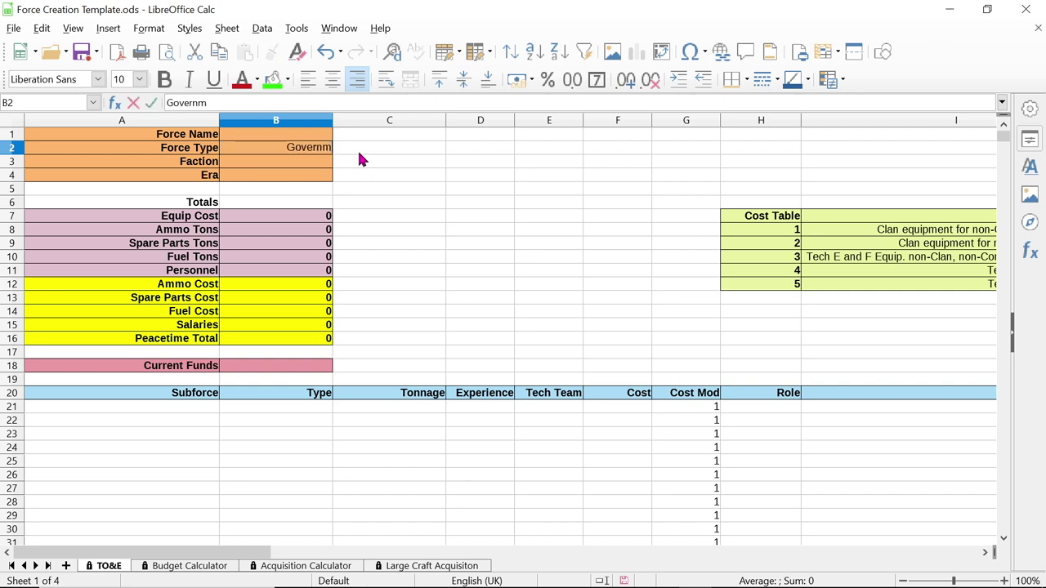
{"action": "type", "text": "ent"}
{"action": "key", "text": "Return"}
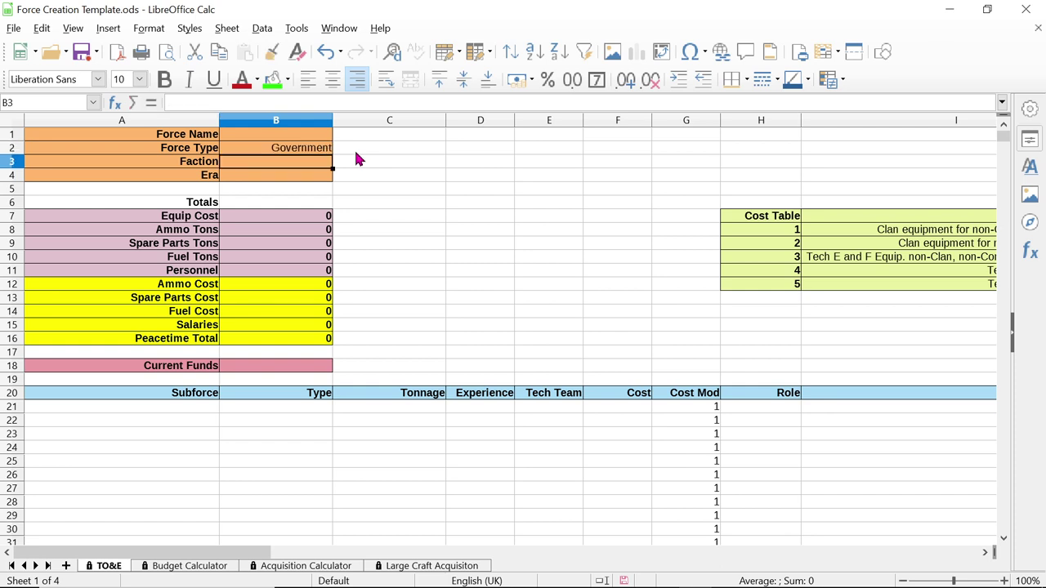
Enter "Badben's Business" as the Force Name, with both words capitalised
{"action": "left_click", "coordinate": [236, 141]}
{"action": "type", "text": "Ba"}
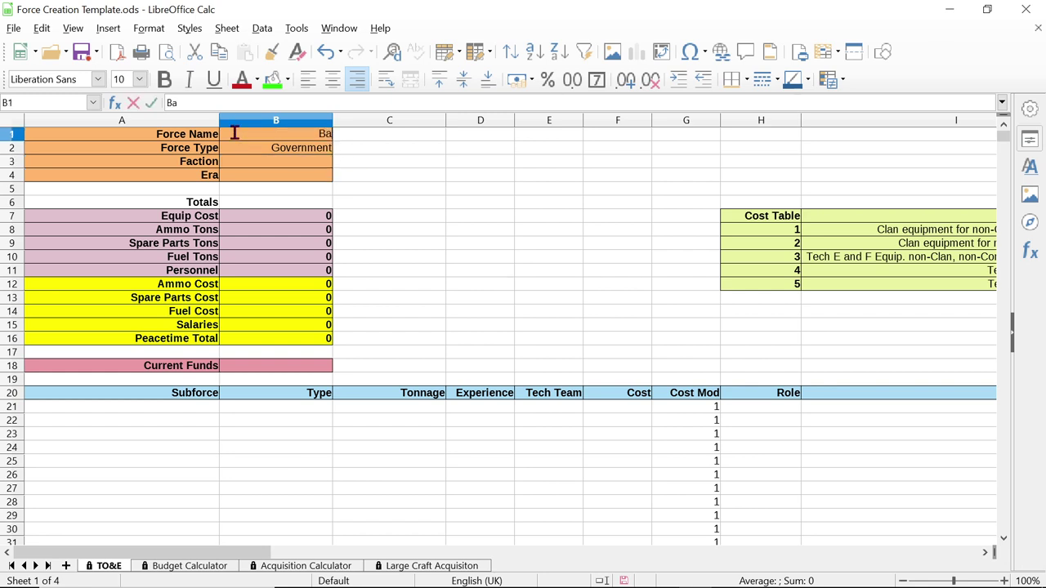
{"action": "type", "text": "dben's business"}
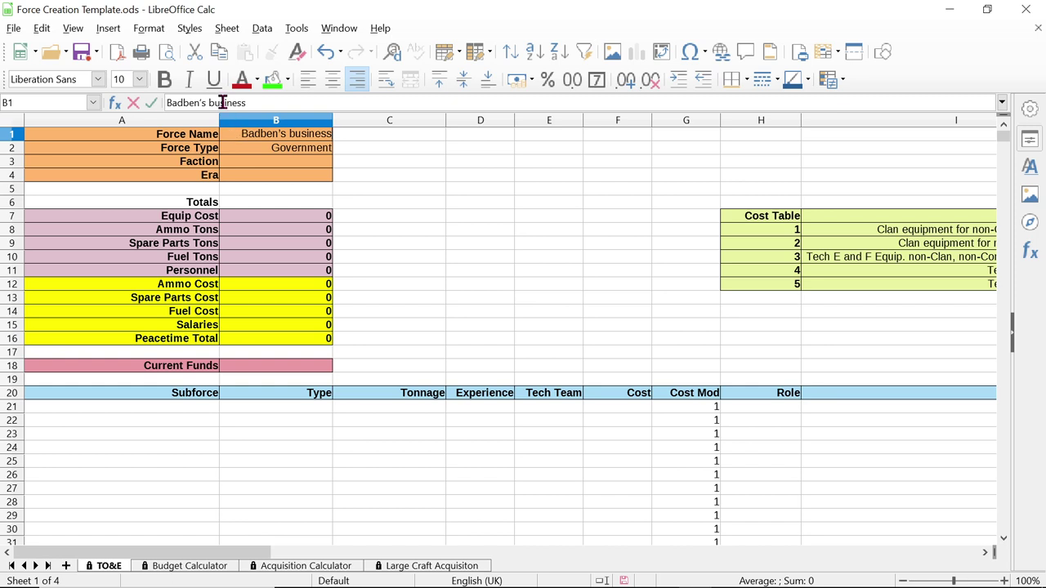
{"action": "left_click", "coordinate": [210, 102]}
{"action": "key", "text": "BackSpace"}
{"action": "type", "text": "B"}
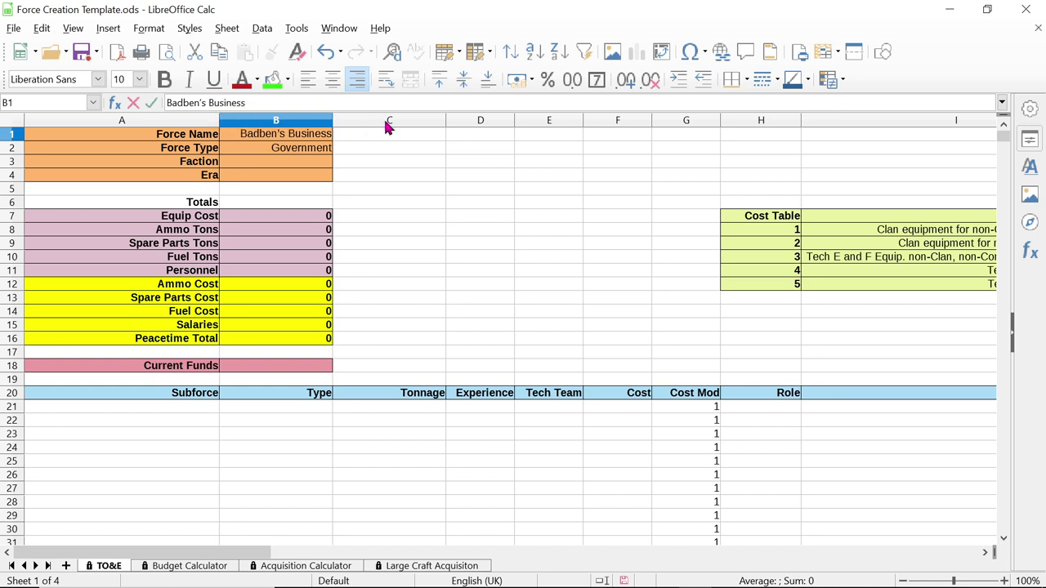
{"action": "left_click", "coordinate": [296, 169]}
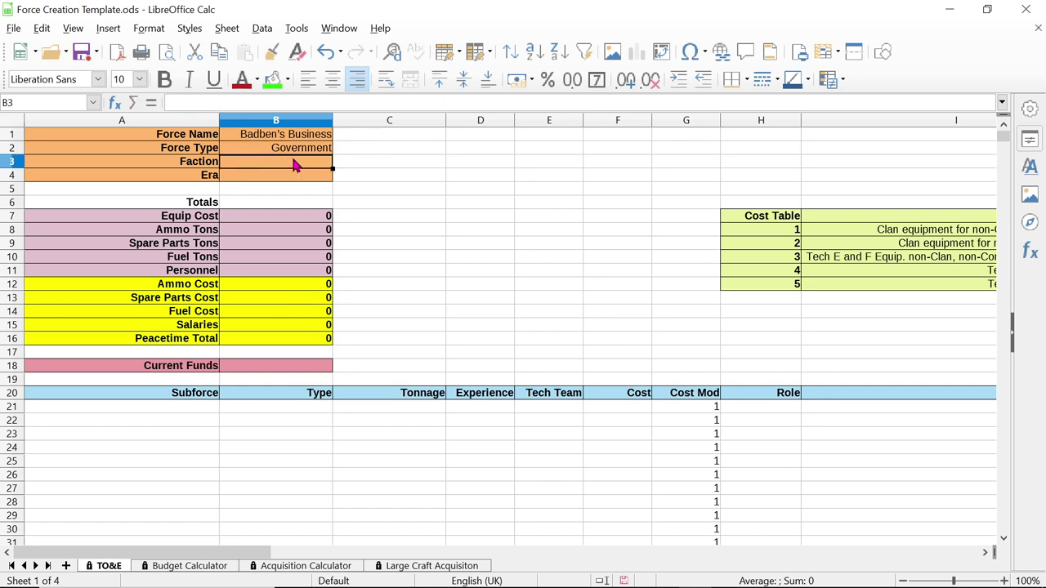
{"action": "left_click", "coordinate": [292, 153]}
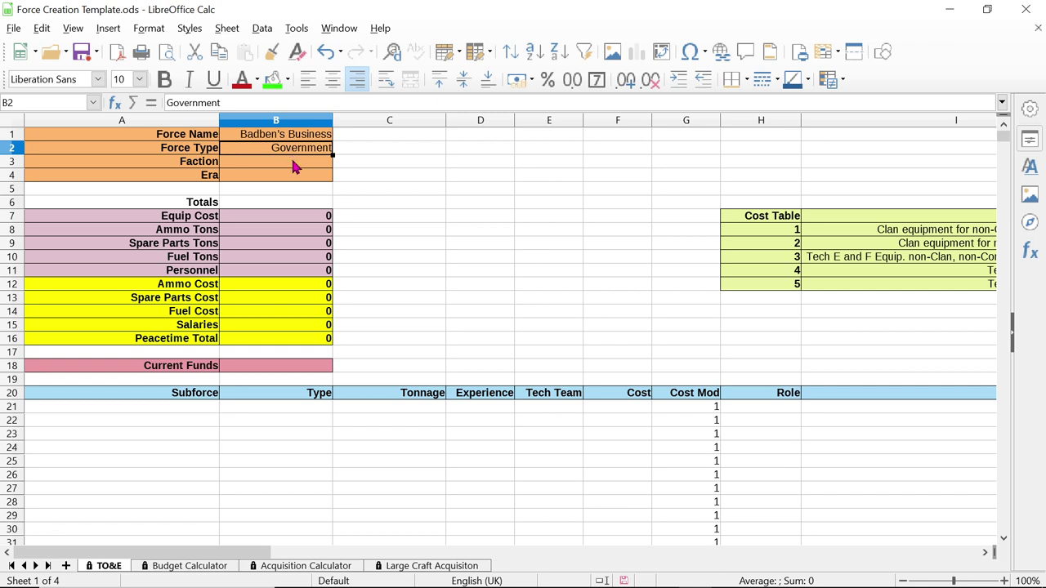
{"action": "left_click", "coordinate": [296, 166]}
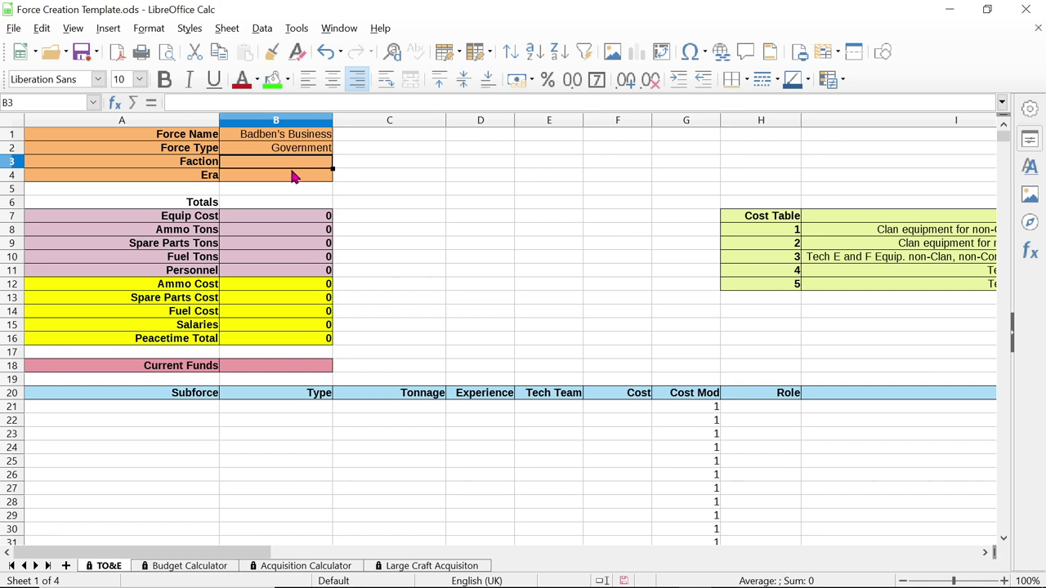
{"action": "left_click", "coordinate": [294, 181]}
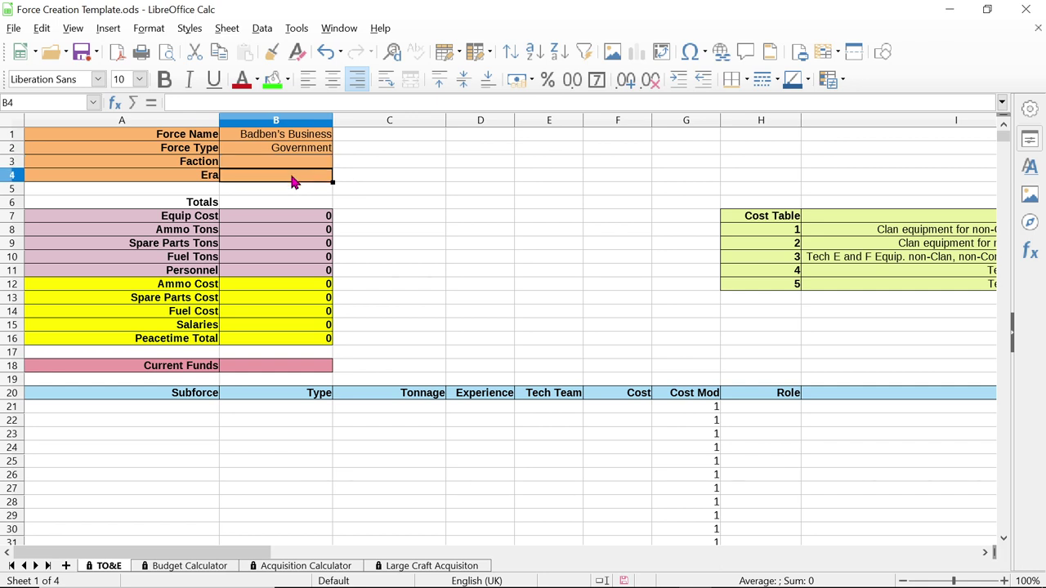
Enter "Magistracy of Canopus" as the Faction
{"action": "left_click", "coordinate": [251, 167]}
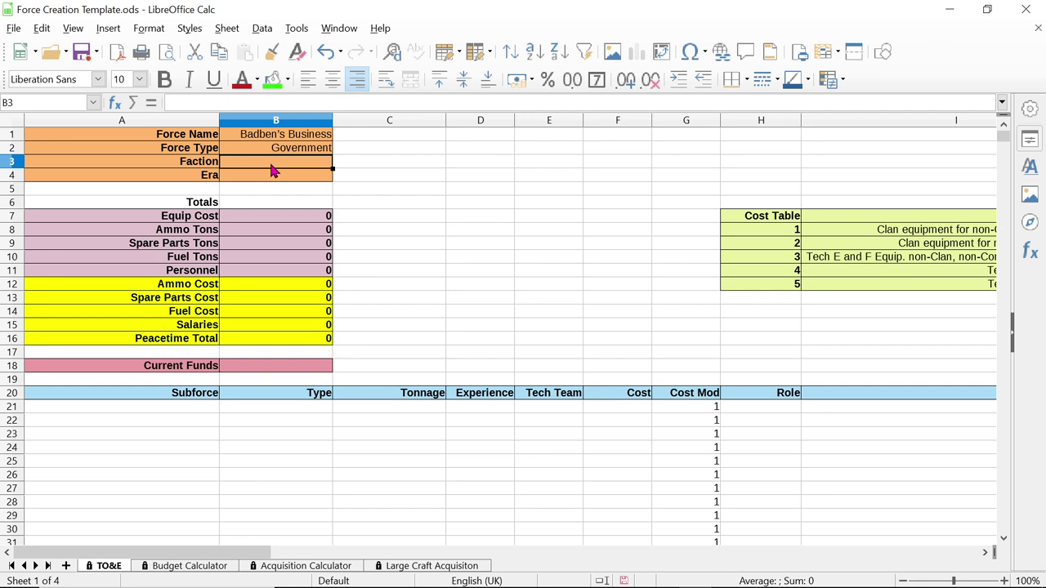
{"action": "type", "text": "M"}
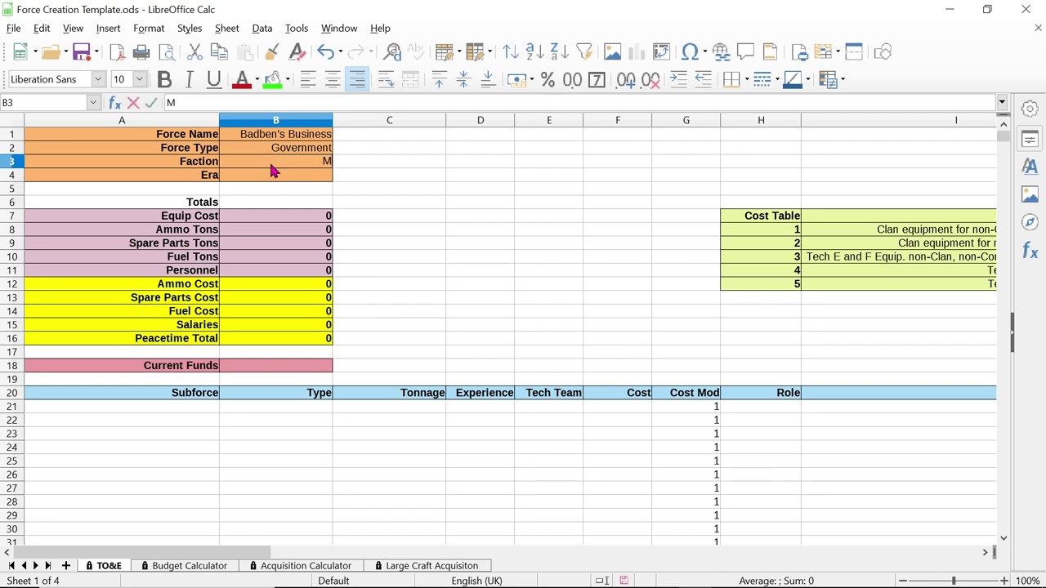
{"action": "type", "text": "agistracy O"}
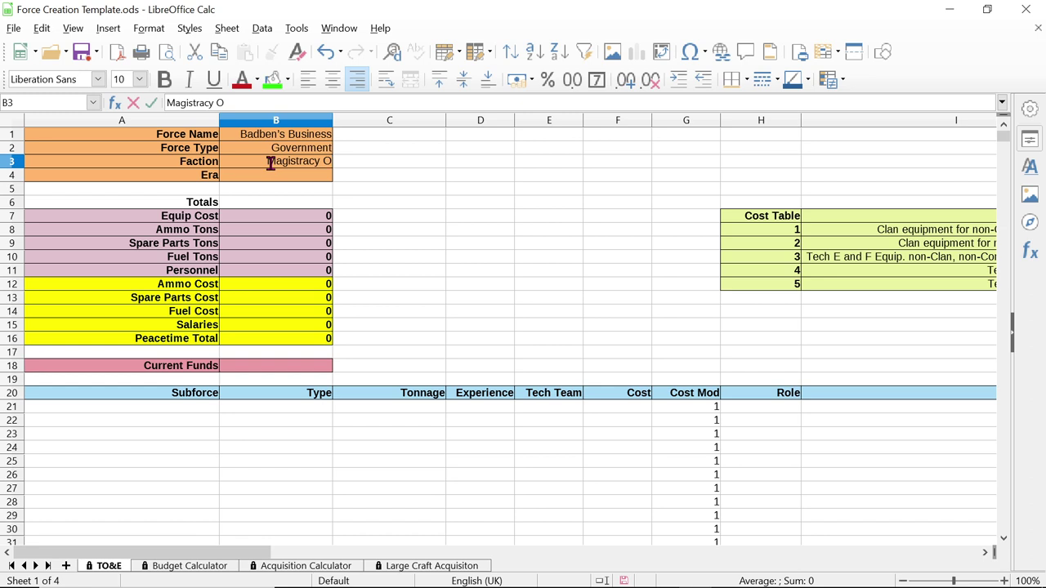
{"action": "key", "text": "BackSpace"}
{"action": "type", "text": "of Ca"}
{"action": "type", "text": "n"}
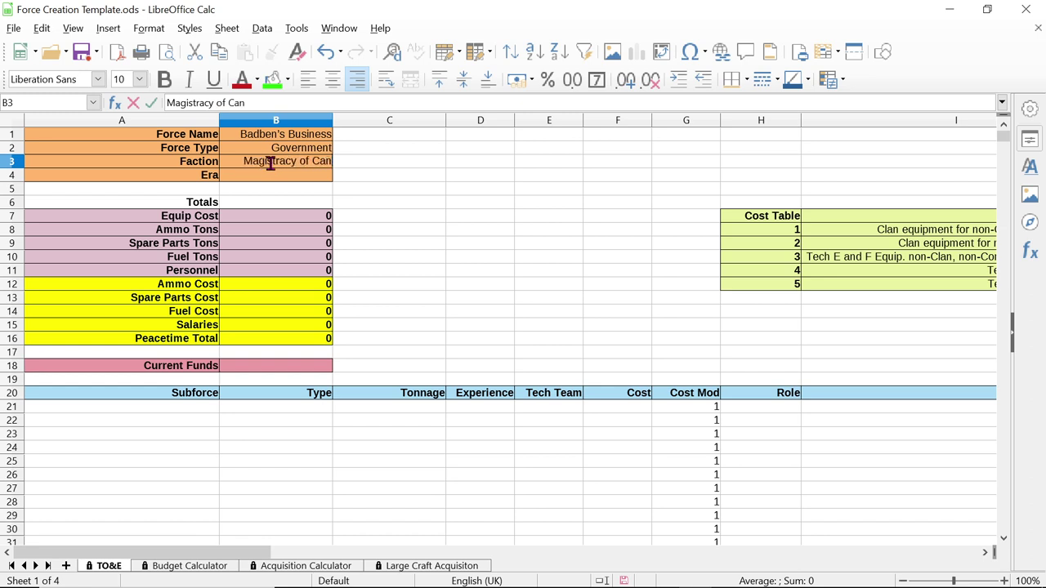
{"action": "type", "text": "op"}
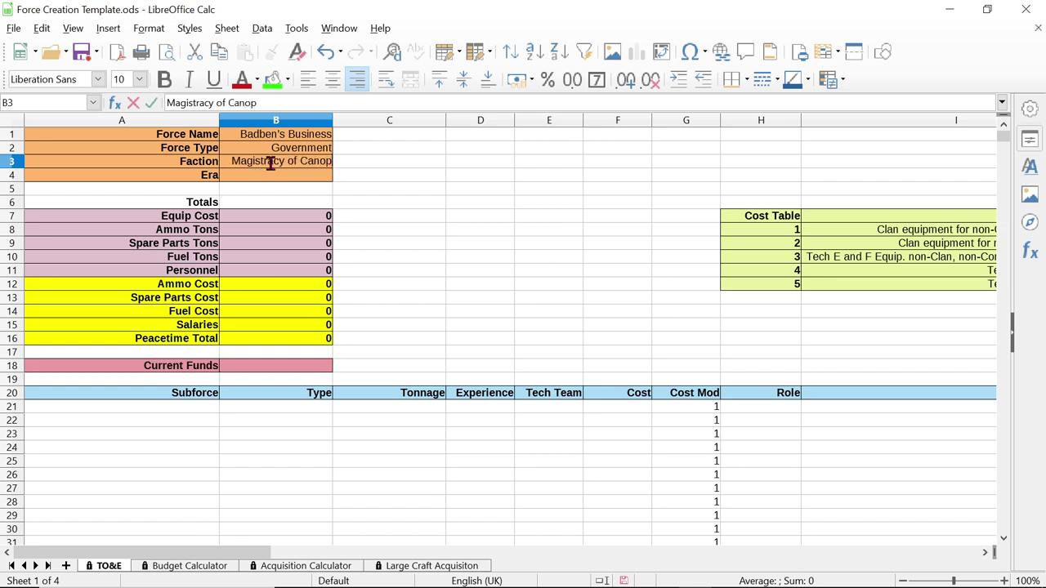
{"action": "type", "text": "us"}
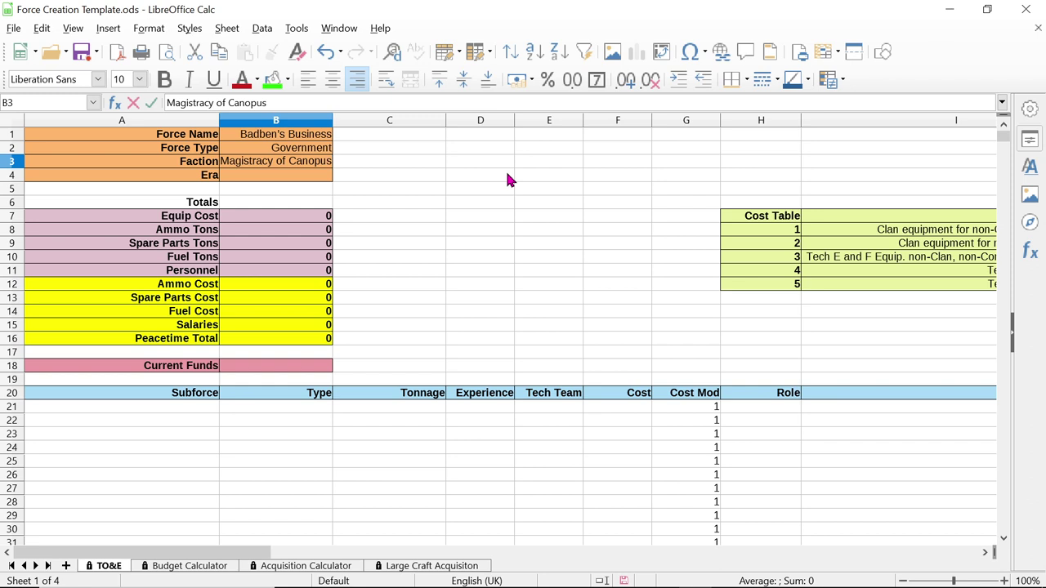
{"action": "left_click", "coordinate": [277, 180]}
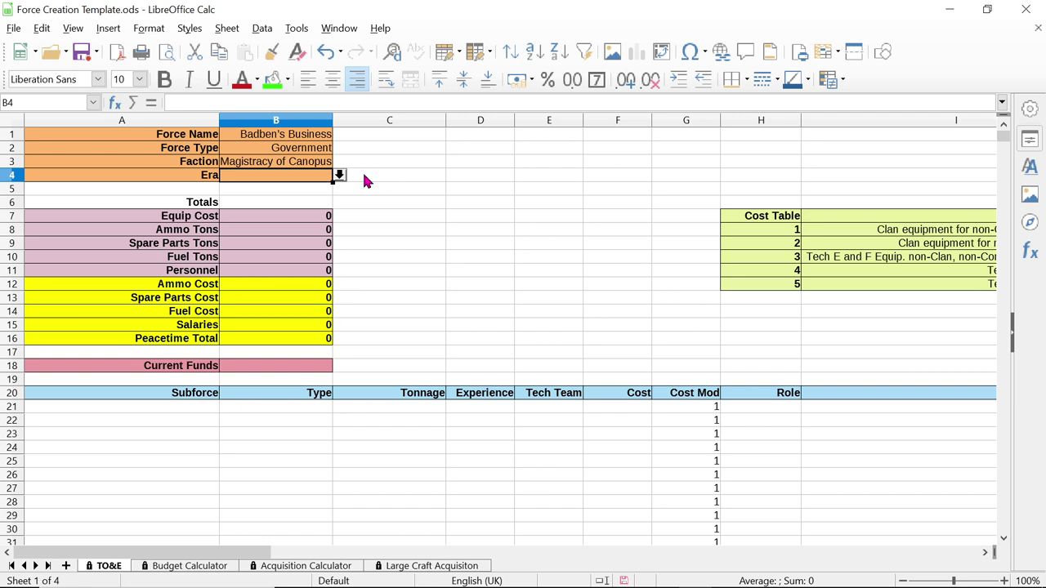
Set the force's Era to 2901-3049 from the Inner Sphere date ranges
{"action": "scroll", "coordinate": [363, 196], "scroll_direction": "right", "scroll_amount": 3}
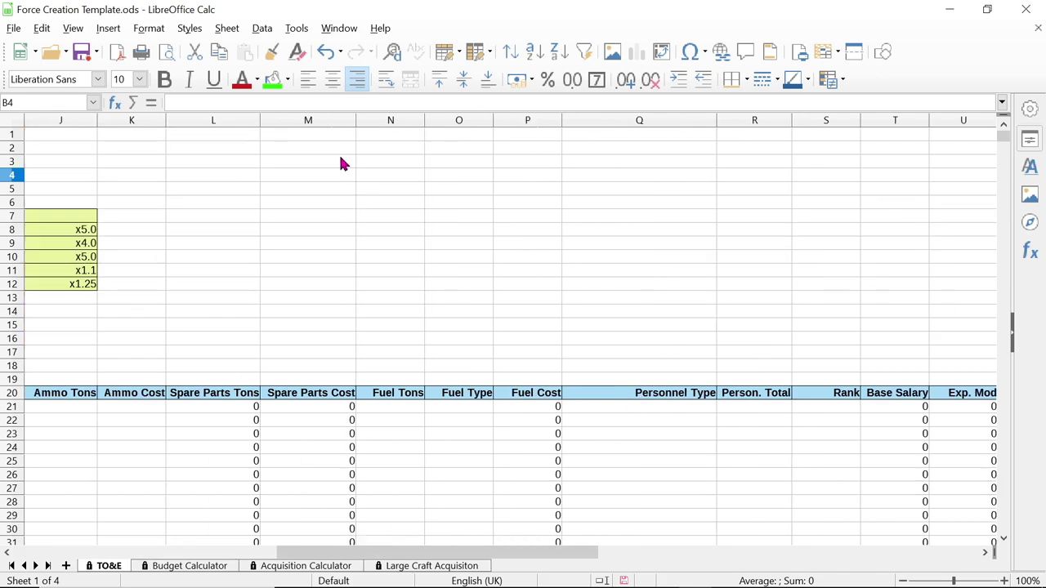
{"action": "scroll", "coordinate": [342, 164], "scroll_direction": "left", "scroll_amount": 3}
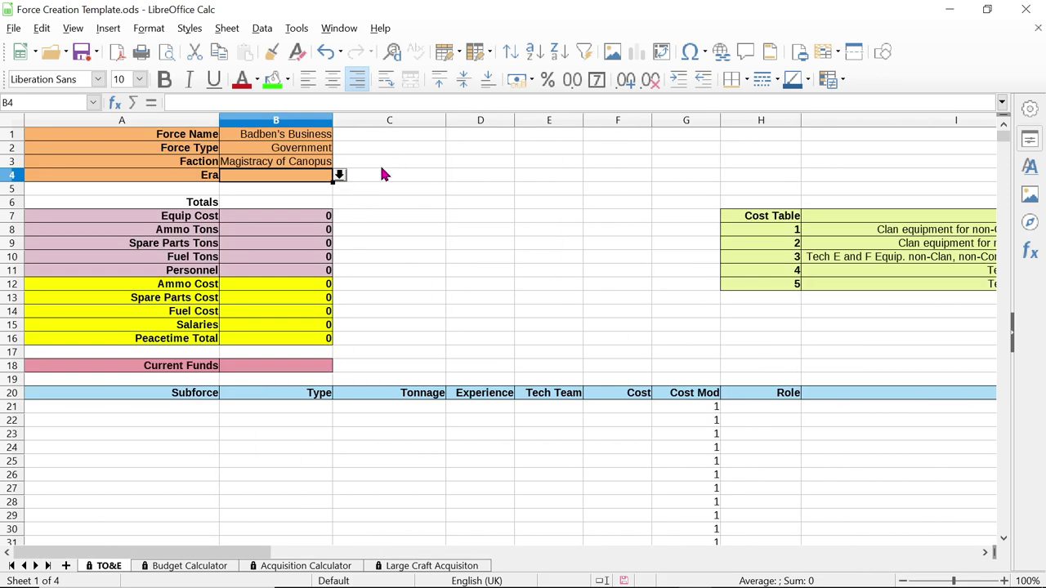
{"action": "left_click", "coordinate": [339, 176]}
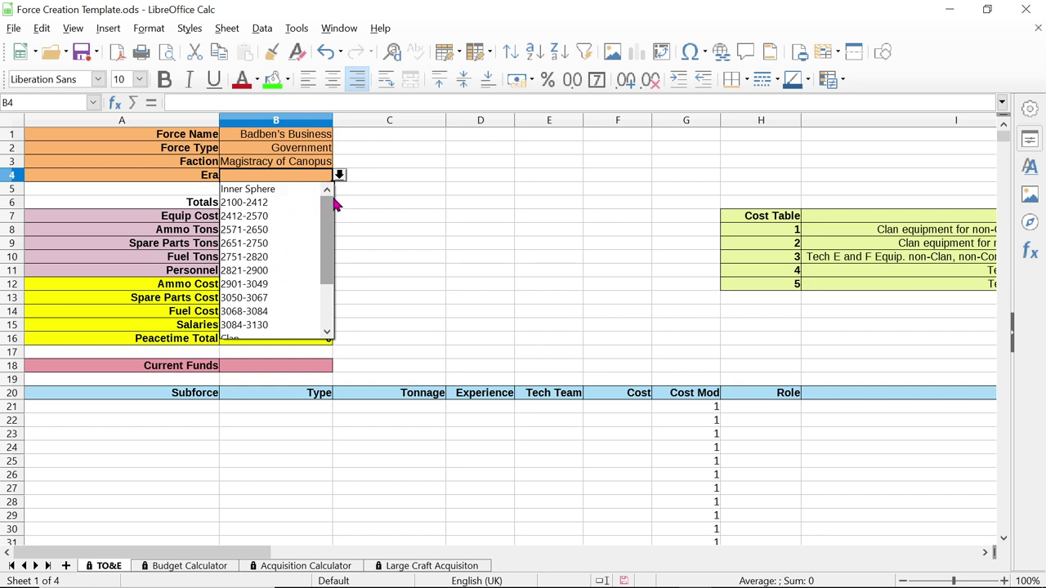
{"action": "mouse_move", "coordinate": [331, 230]}
{"action": "left_mouse_down"}
{"action": "mouse_move", "coordinate": [331, 269]}
{"action": "mouse_move", "coordinate": [325, 220]}
{"action": "left_mouse_up"}
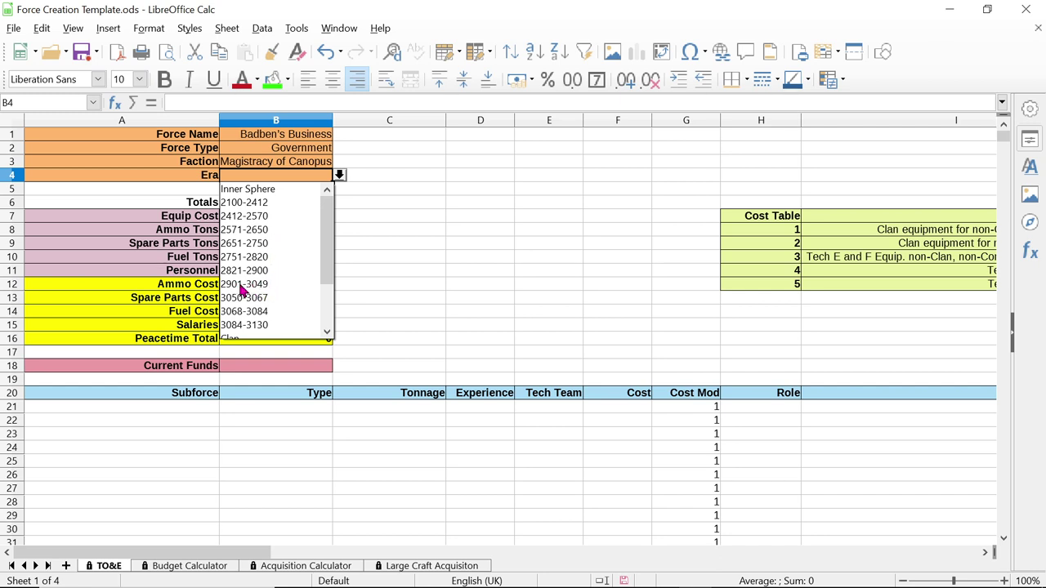
{"action": "left_click", "coordinate": [268, 284]}
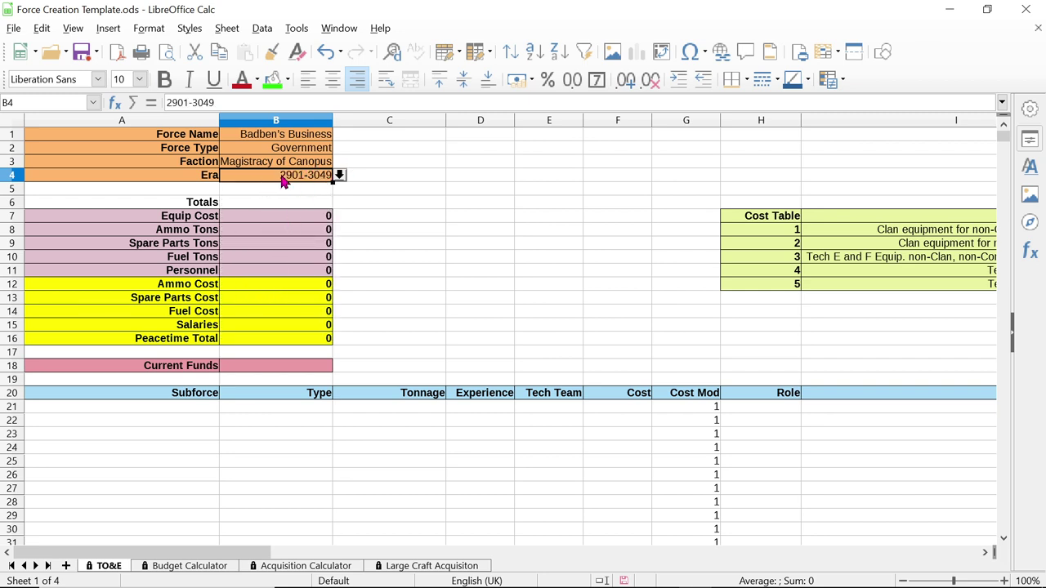
Try the Inner Sphere Era options 3050-3067, 3068-3084 and 3084-3130 in turn for the force
{"action": "left_click", "coordinate": [338, 176]}
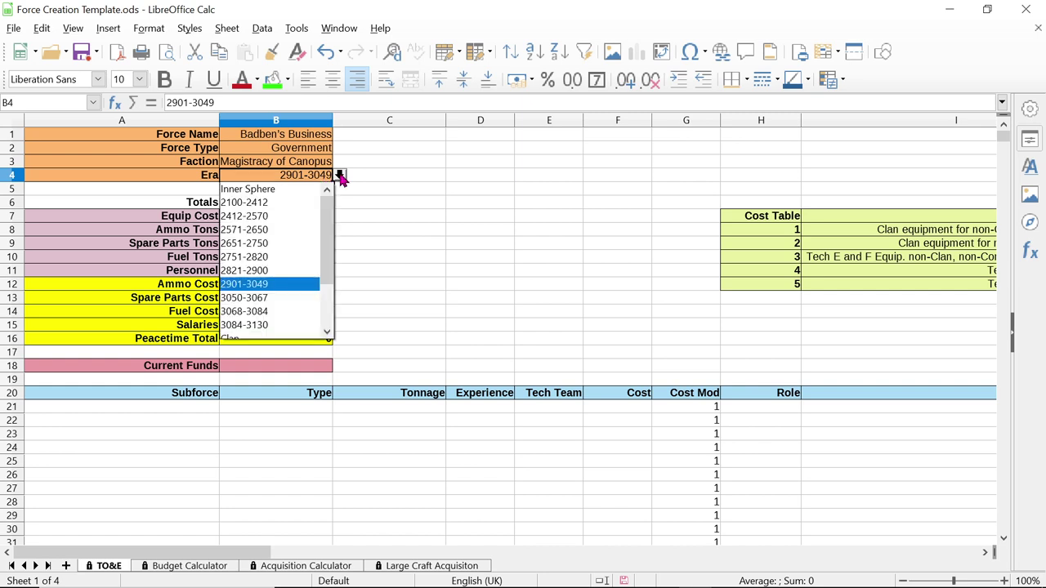
{"action": "left_click", "coordinate": [276, 299]}
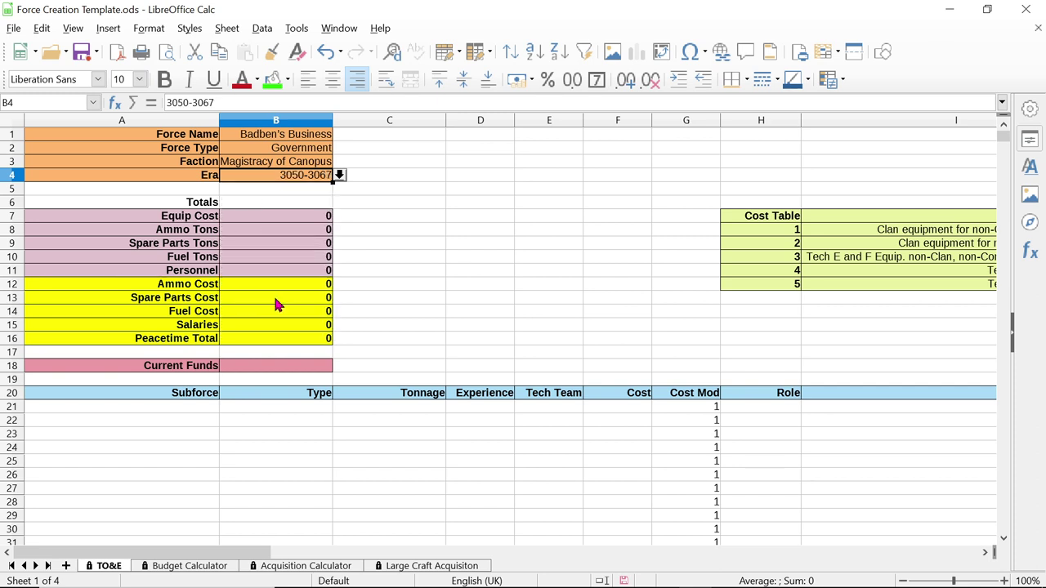
{"action": "left_click", "coordinate": [340, 176]}
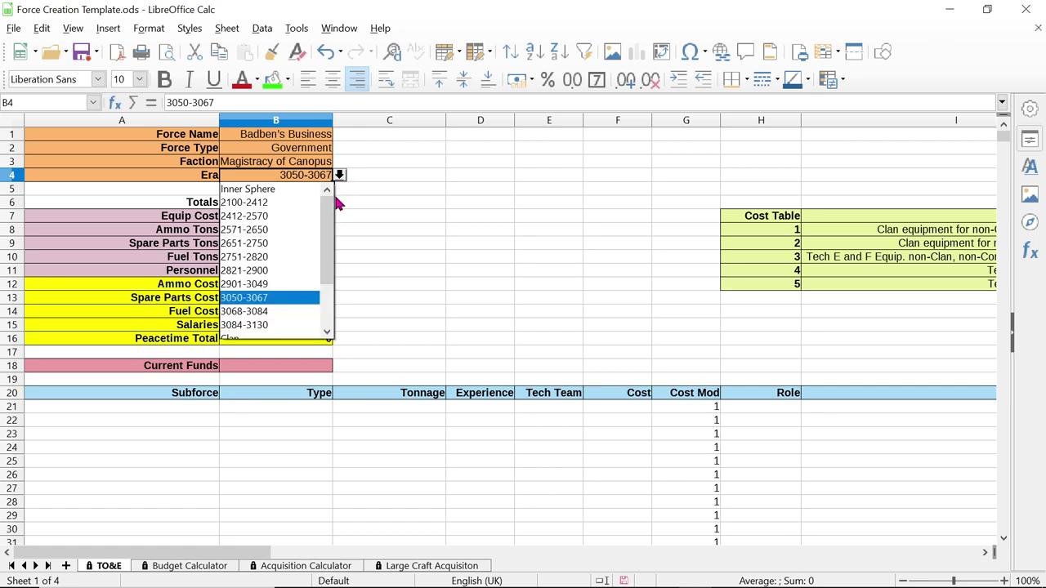
{"action": "left_click", "coordinate": [275, 315]}
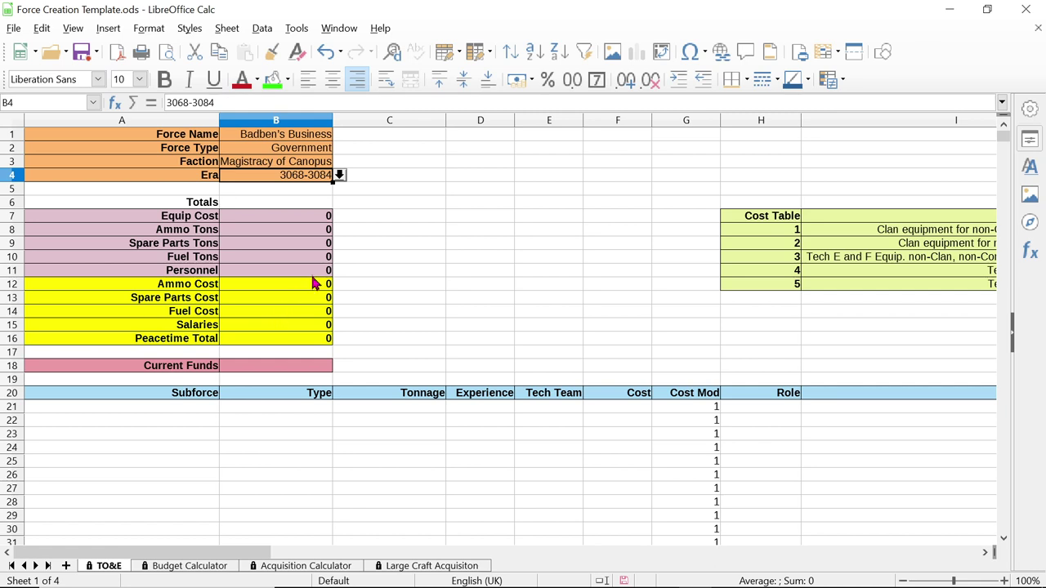
{"action": "left_click", "coordinate": [339, 175]}
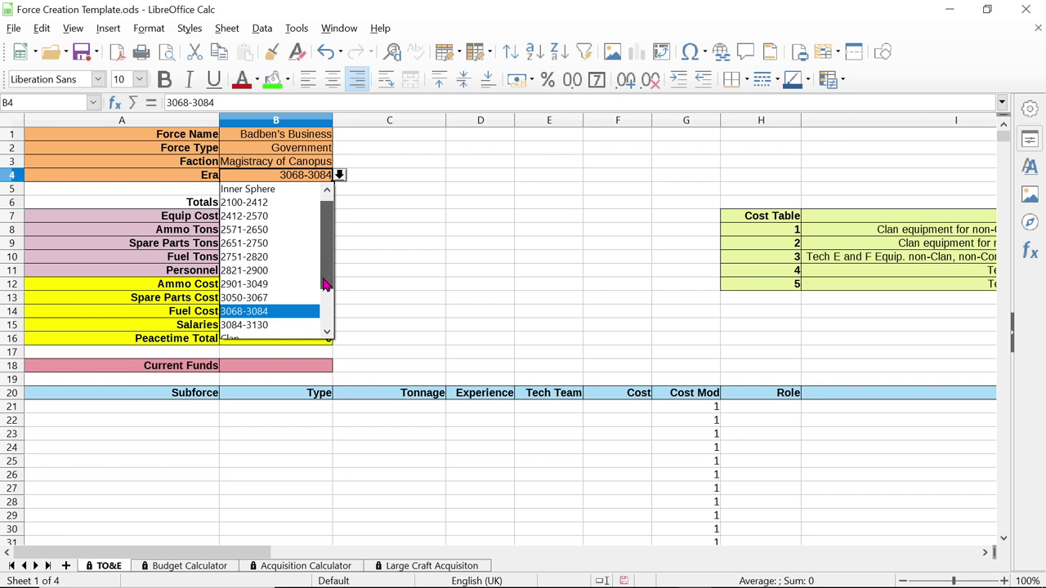
{"action": "scroll", "coordinate": [252, 327], "scroll_direction": "down", "scroll_amount": 2}
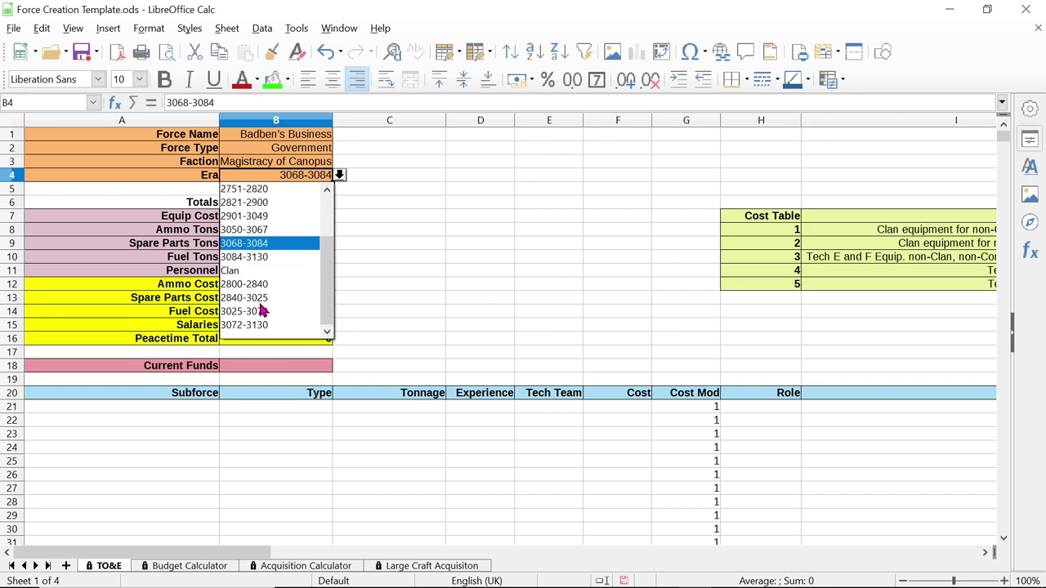
{"action": "left_click", "coordinate": [277, 256]}
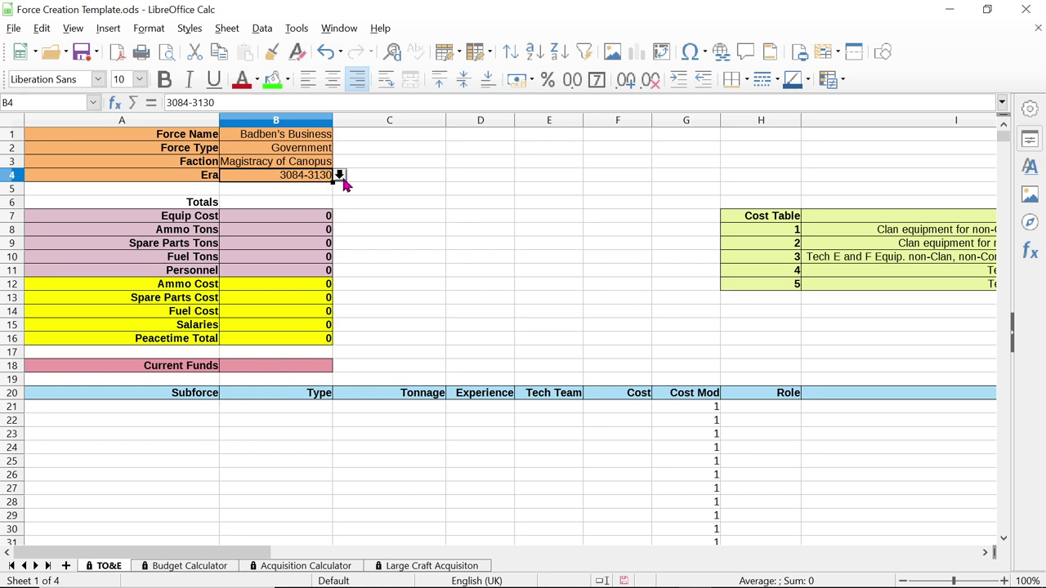
Set the force's Era to 3068-3084 from the Inner Sphere date ranges
{"action": "left_click", "coordinate": [339, 176]}
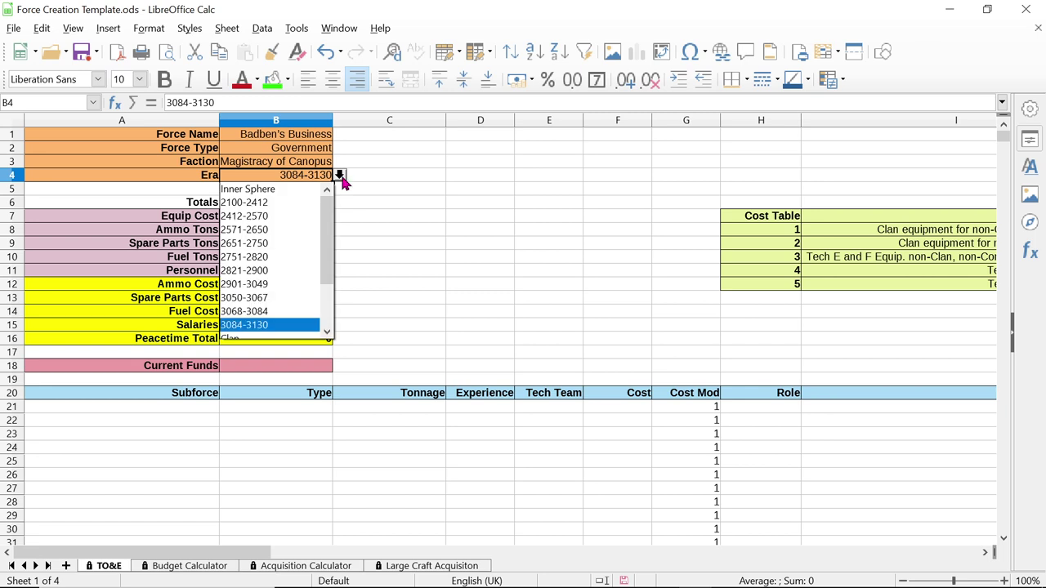
{"action": "left_click", "coordinate": [286, 312]}
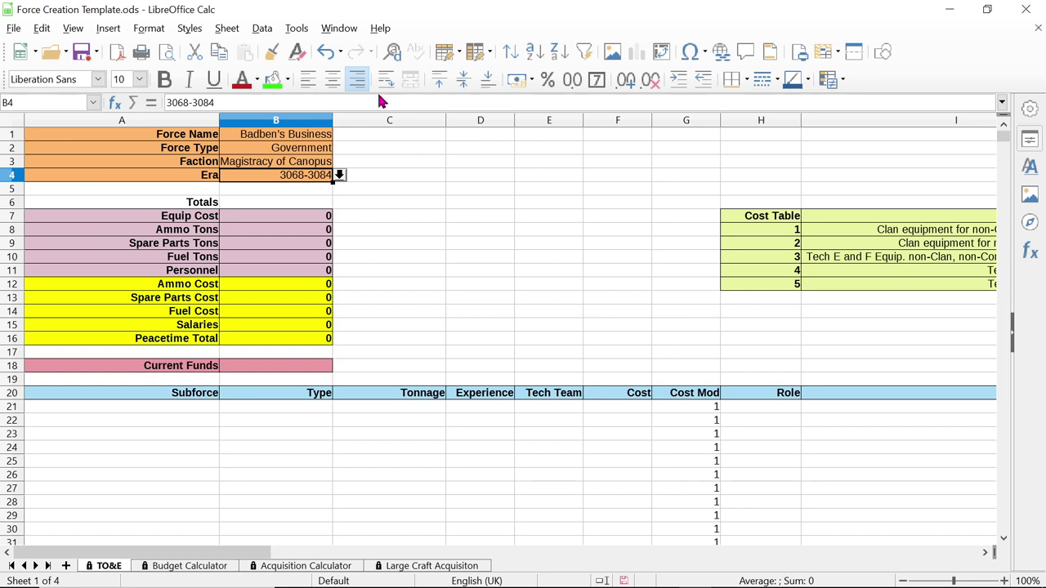
{"action": "left_click", "coordinate": [397, 176]}
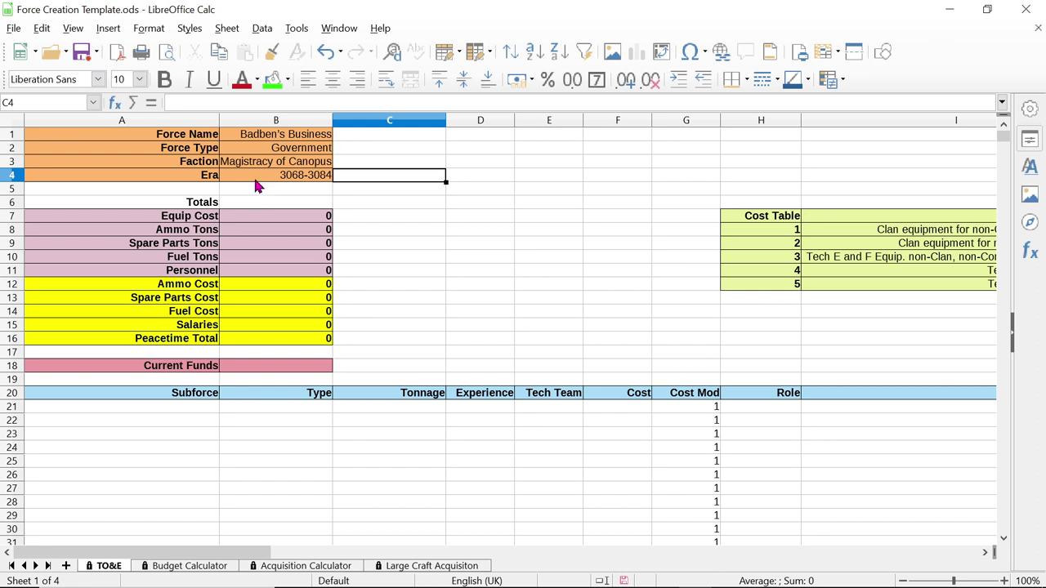
{"action": "left_click", "coordinate": [277, 152]}
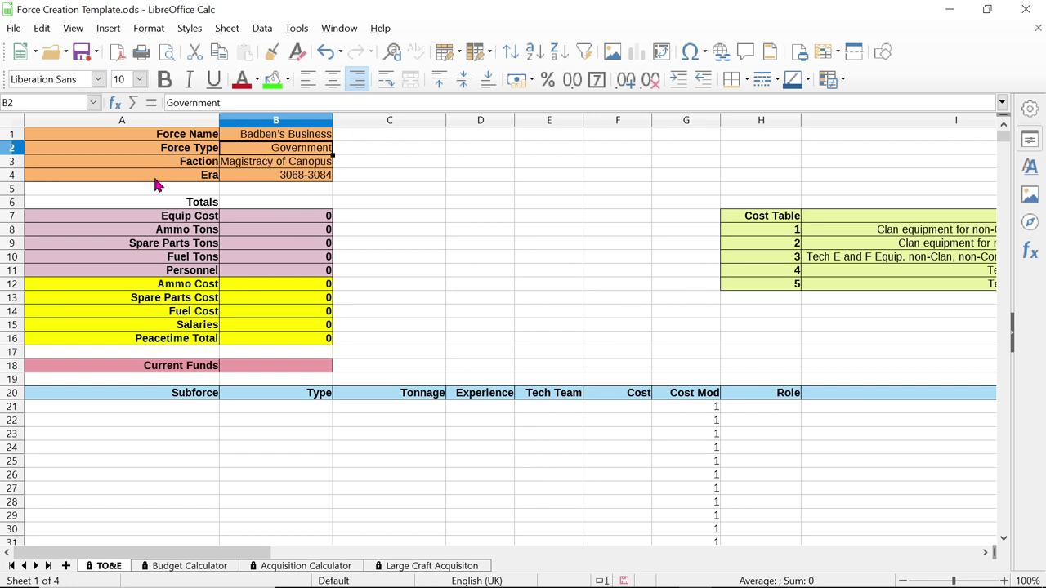
Switch to Firefox to examine the cost, personnel and salary columns of TO&E Sheet.pdf, and return to the LibreOffice Calc spreadsheet
{"action": "left_click", "coordinate": [367, 177]}
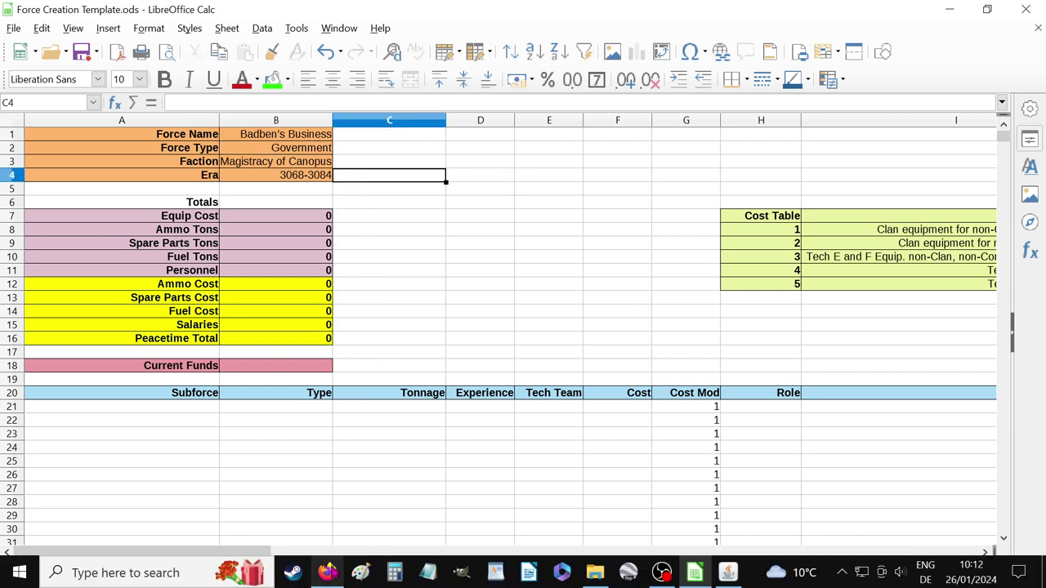
{"action": "left_click", "coordinate": [328, 573]}
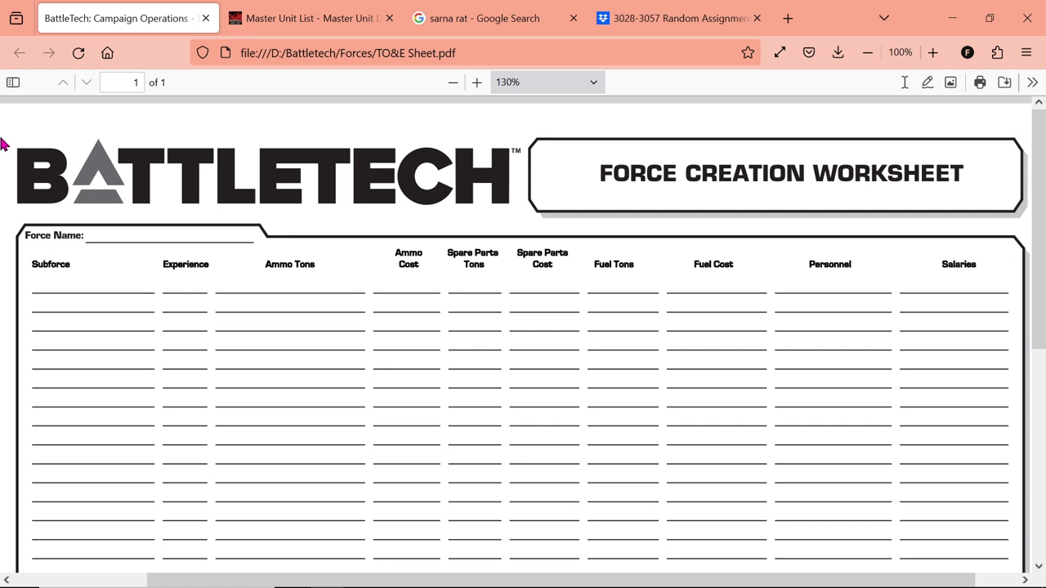
{"action": "scroll", "coordinate": [255, 334], "scroll_direction": "right", "scroll_amount": 1}
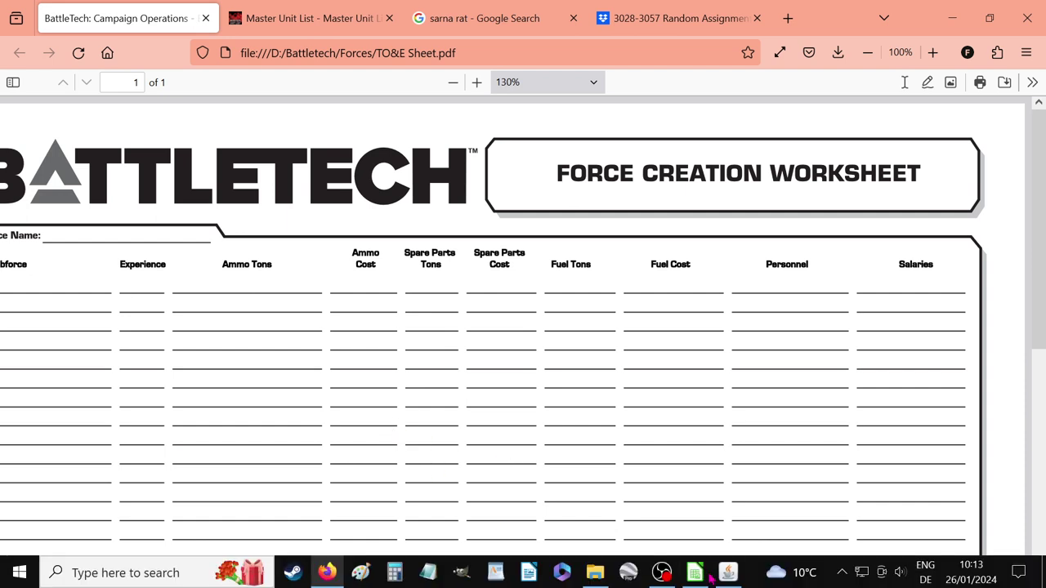
{"action": "left_click", "coordinate": [699, 575]}
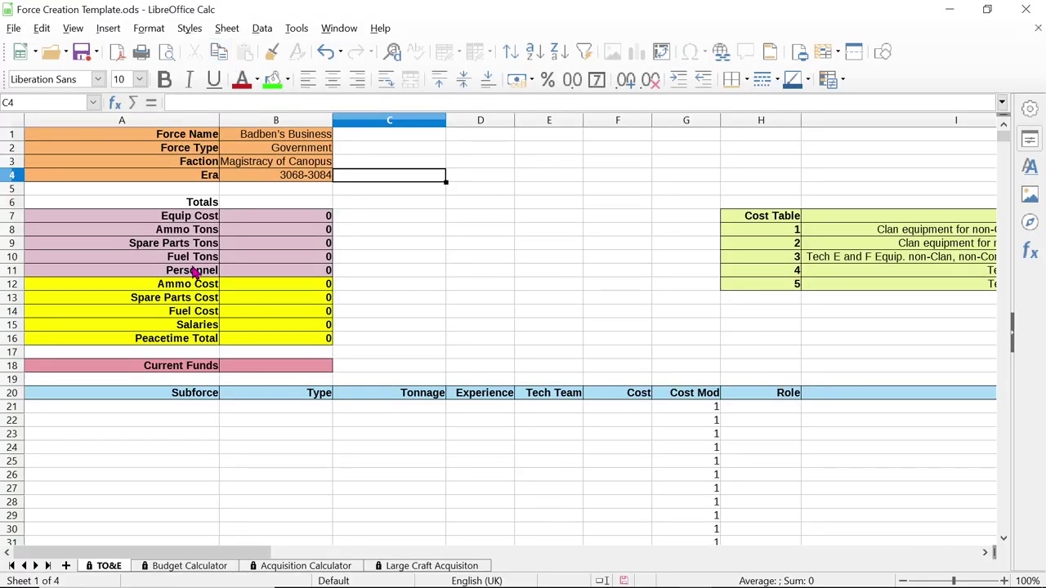
Open the Budget Calculator sheet and examine the Era Mods table, including the 2751-2820 and Clan 2800-2840 multipliers
{"action": "left_click", "coordinate": [165, 570]}
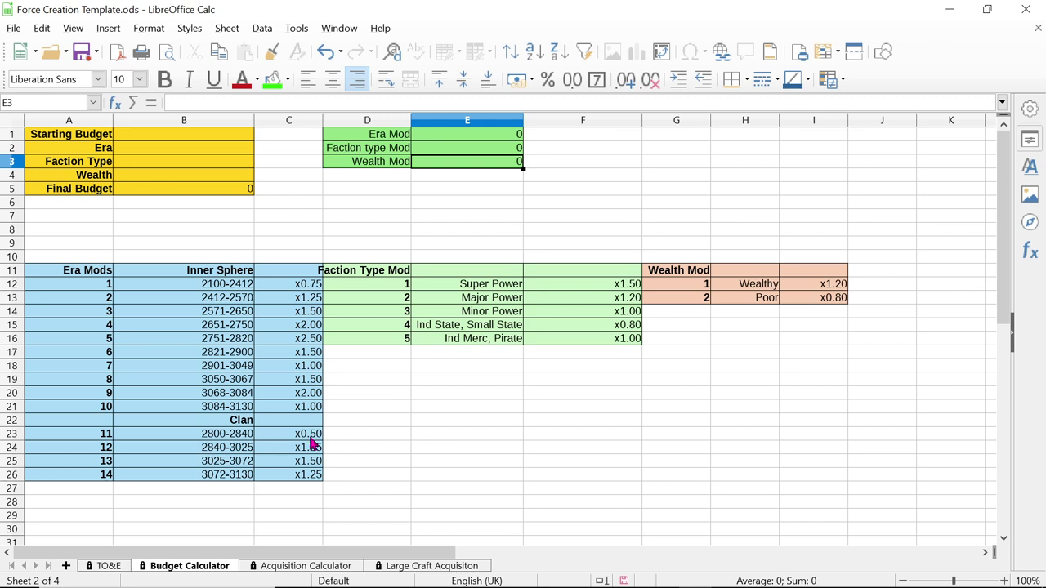
{"action": "left_click", "coordinate": [310, 438]}
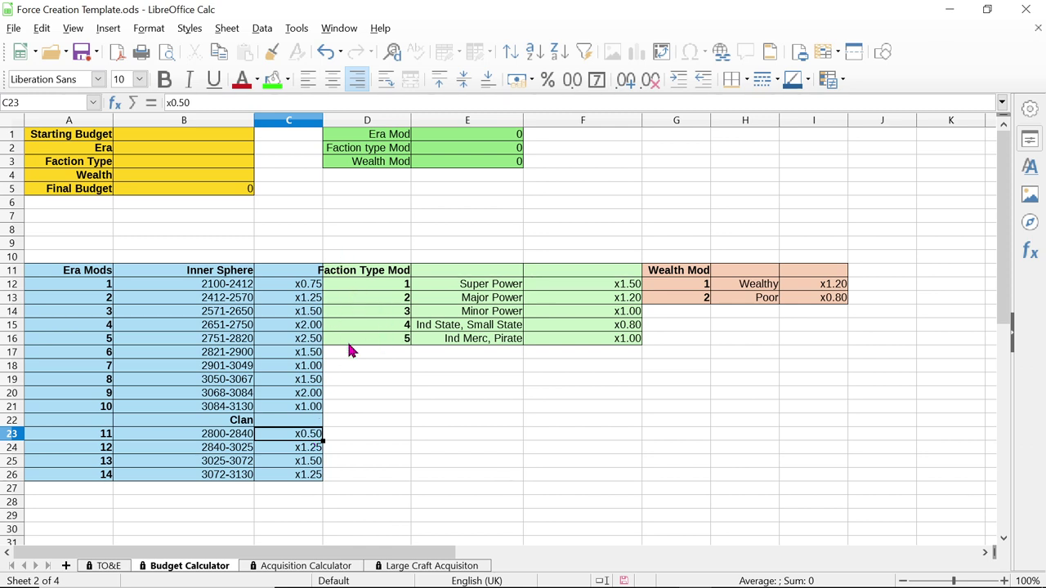
{"action": "left_click", "coordinate": [320, 343]}
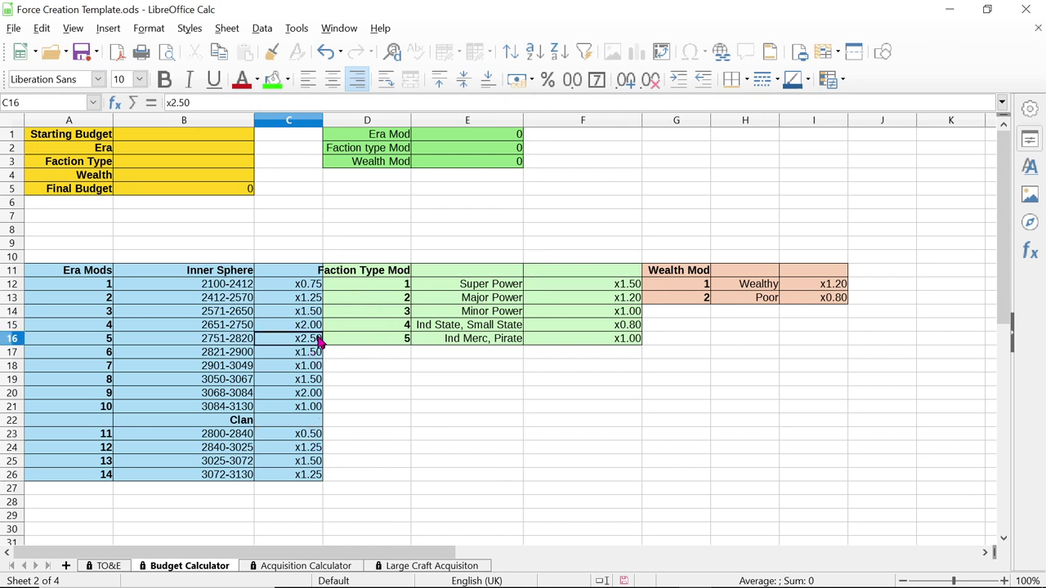
{"action": "left_click", "coordinate": [206, 342]}
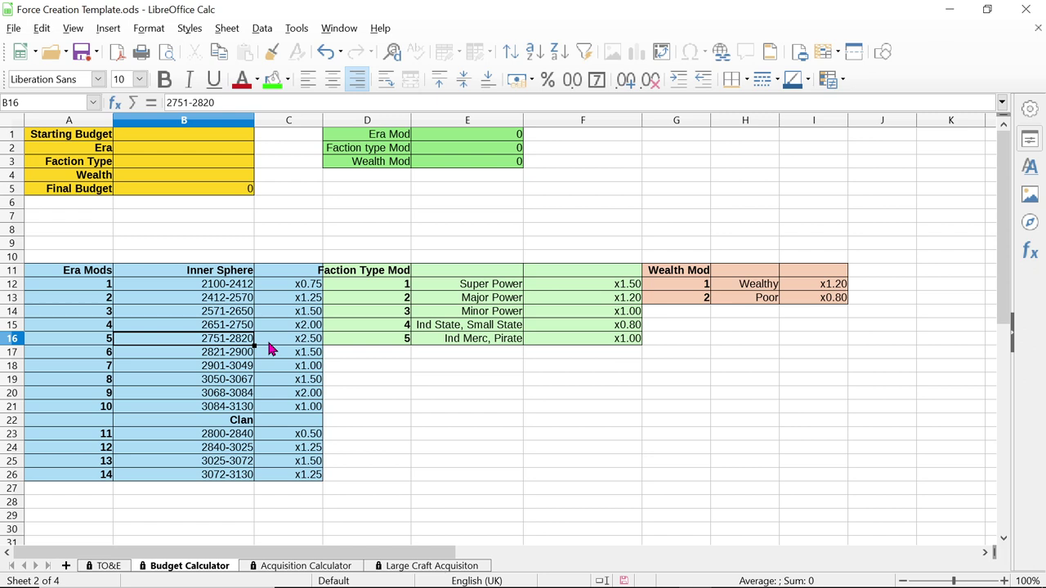
{"action": "left_click", "coordinate": [295, 343]}
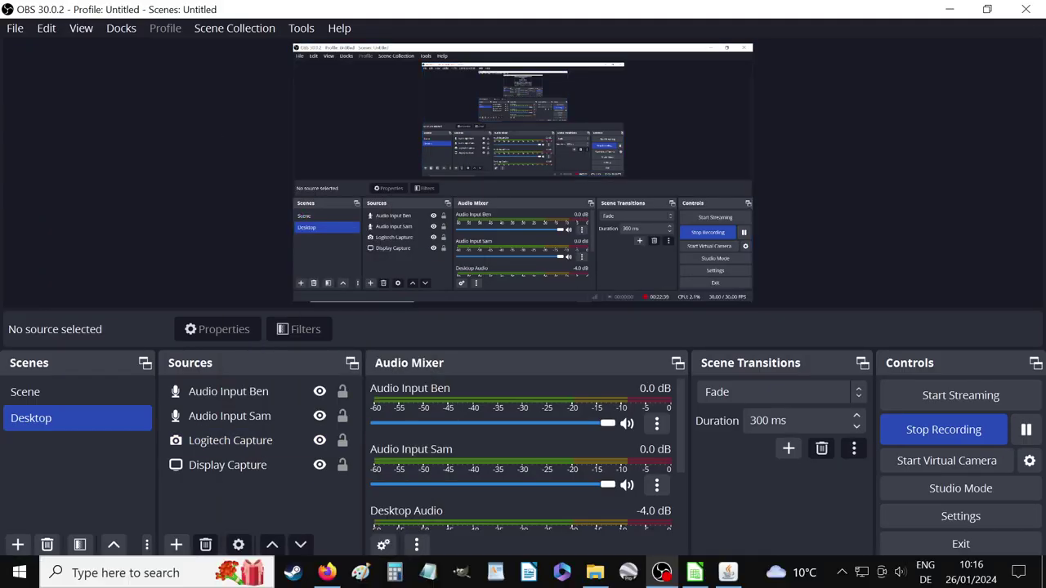
Re-examine the blank Force Creation Worksheet in Firefox, and return to the Budget Calculator in LibreOffice Calc without printing it
{"action": "left_click", "coordinate": [327, 572]}
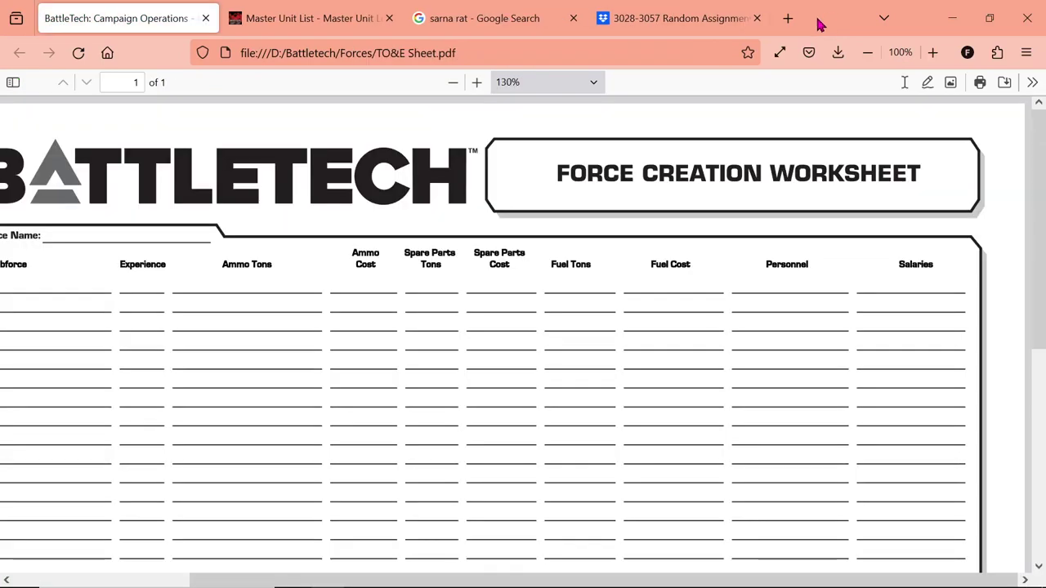
{"action": "left_click", "coordinate": [819, 18]}
{"action": "left_click_drag", "start_coordinate": [310, 577], "coordinate": [156, 577]}
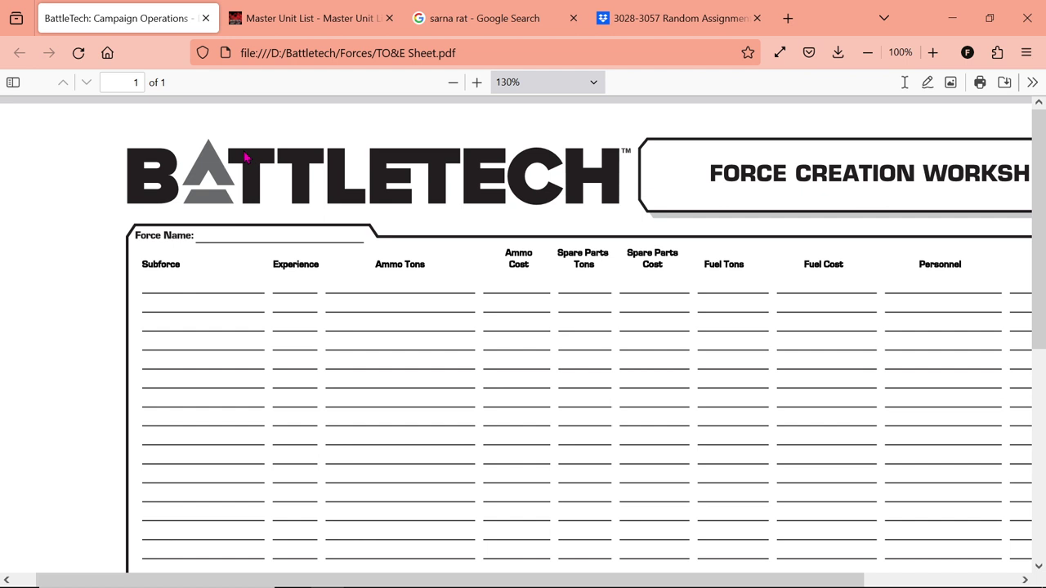
{"action": "scroll", "coordinate": [245, 156], "scroll_direction": "down", "scroll_amount": 2}
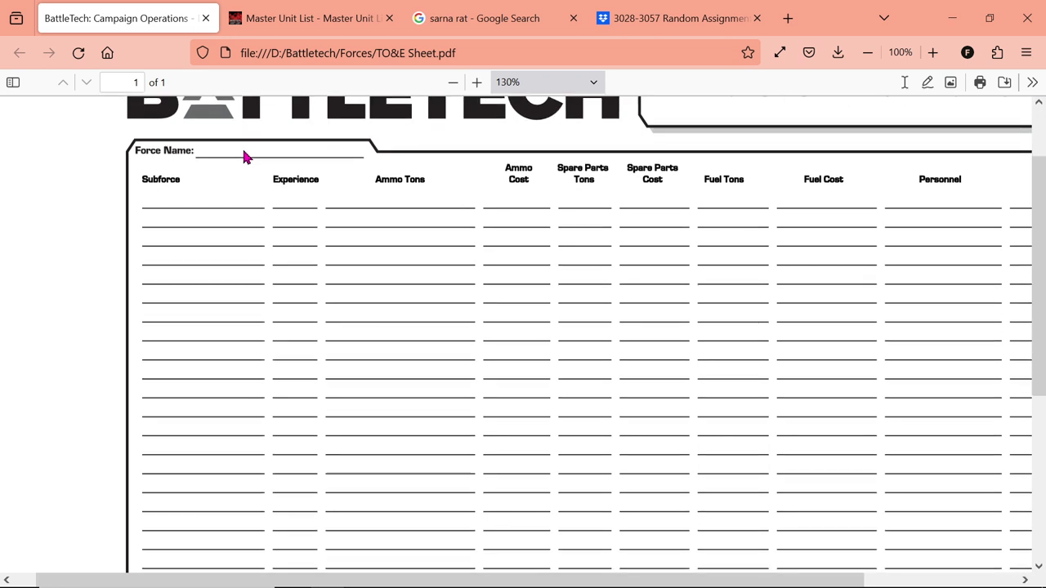
{"action": "scroll", "coordinate": [244, 157], "scroll_direction": "up", "scroll_amount": 2}
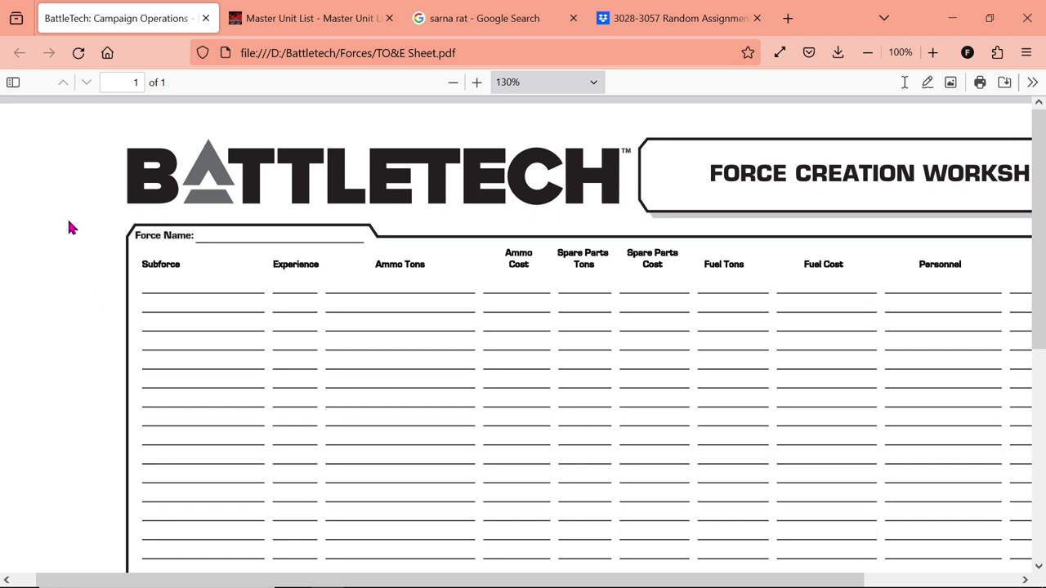
{"action": "mouse_move", "coordinate": [844, 586]}
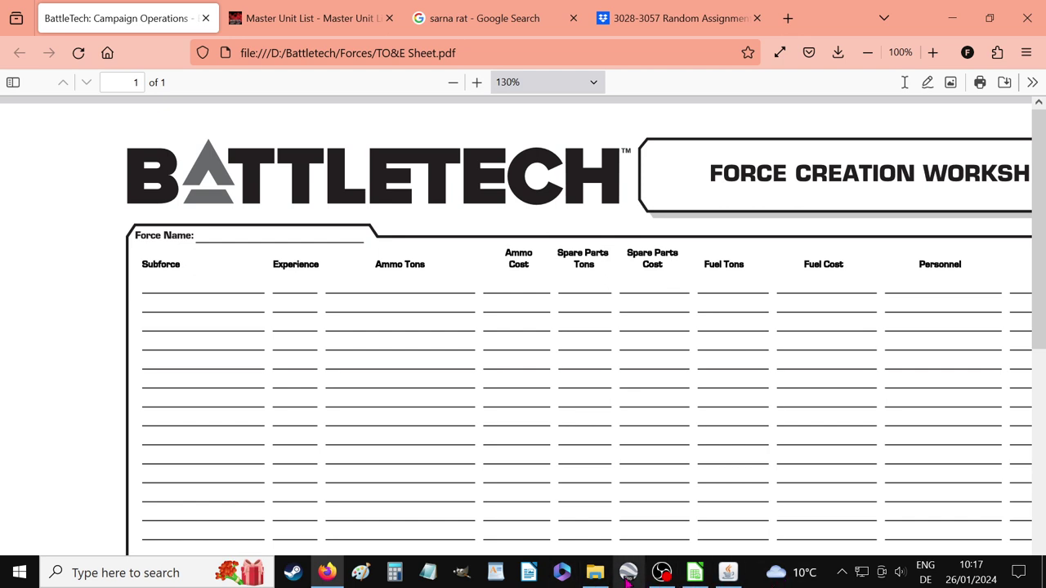
{"action": "left_click", "coordinate": [691, 574]}
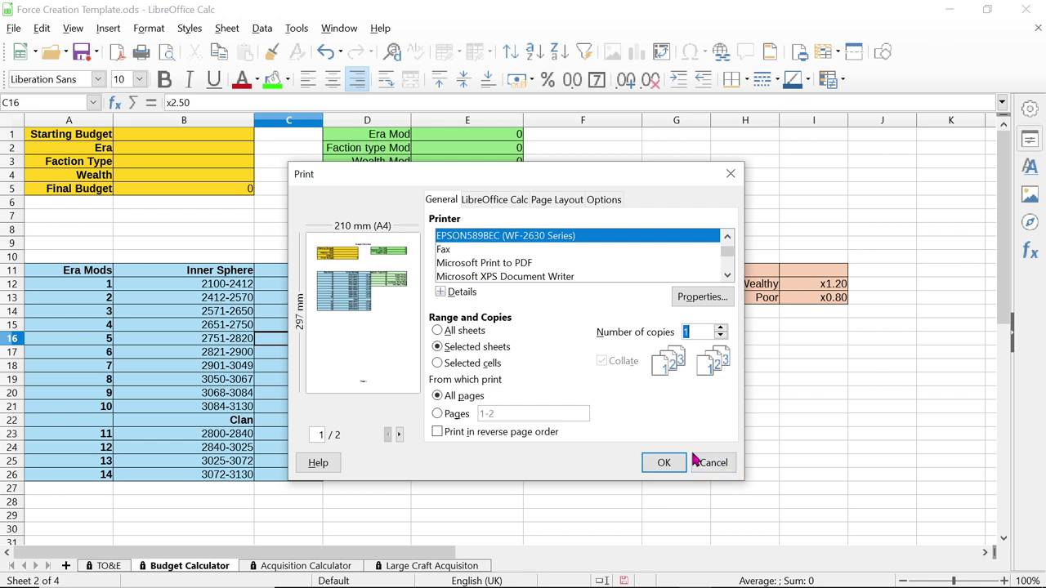
{"action": "left_click", "coordinate": [714, 466]}
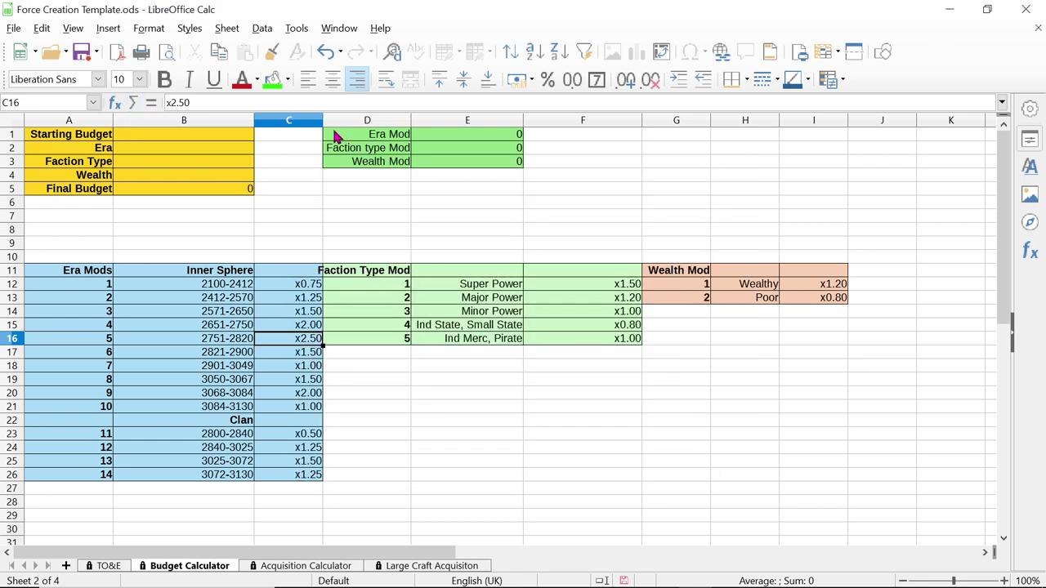
Enter 120000000 as the Starting Budget in the Budget Calculator
{"action": "left_click", "coordinate": [186, 139]}
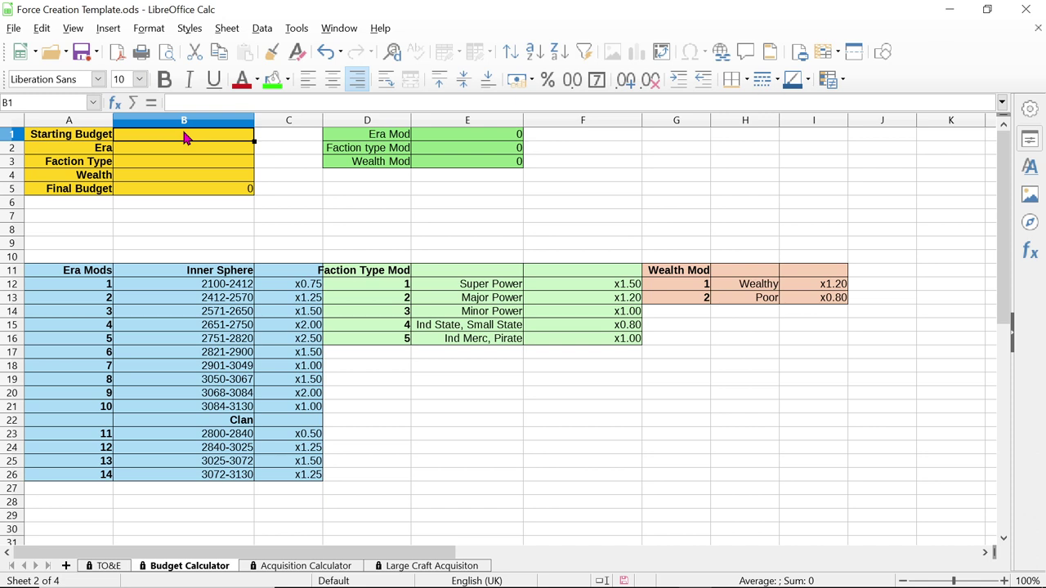
{"action": "type", "text": "120"}
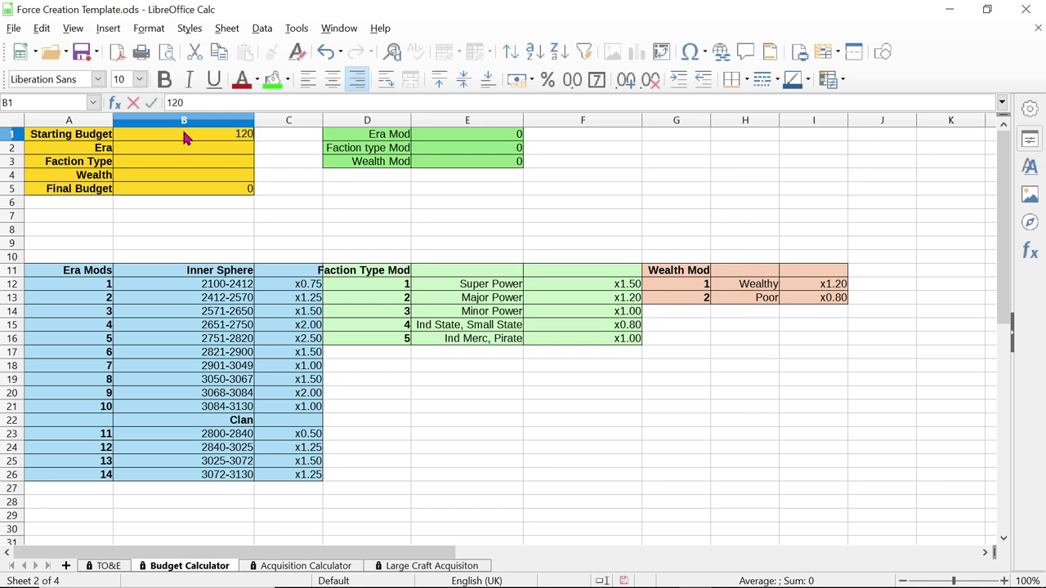
{"action": "type", "text": "000000"}
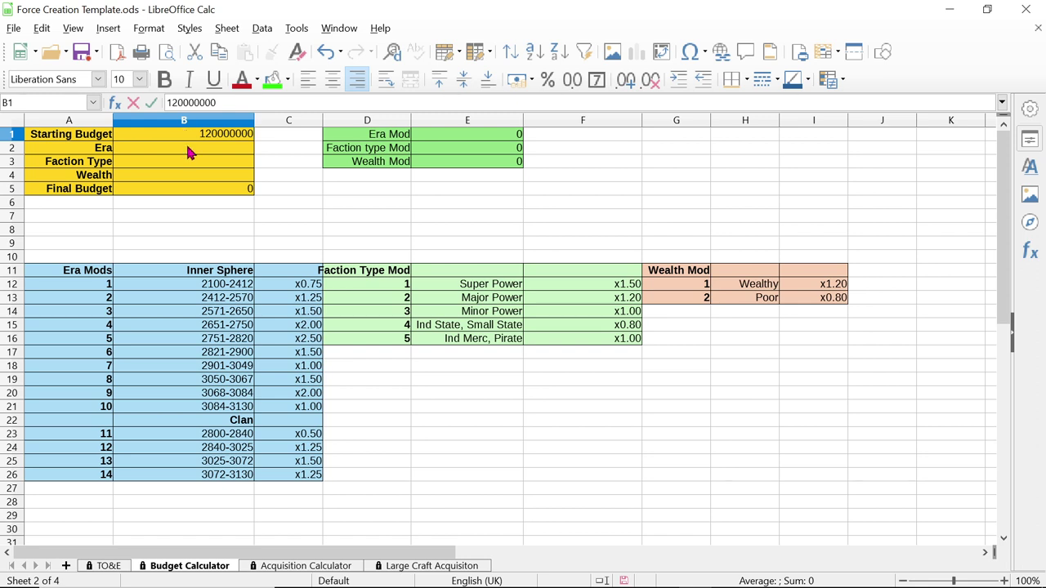
{"action": "left_click", "coordinate": [188, 153]}
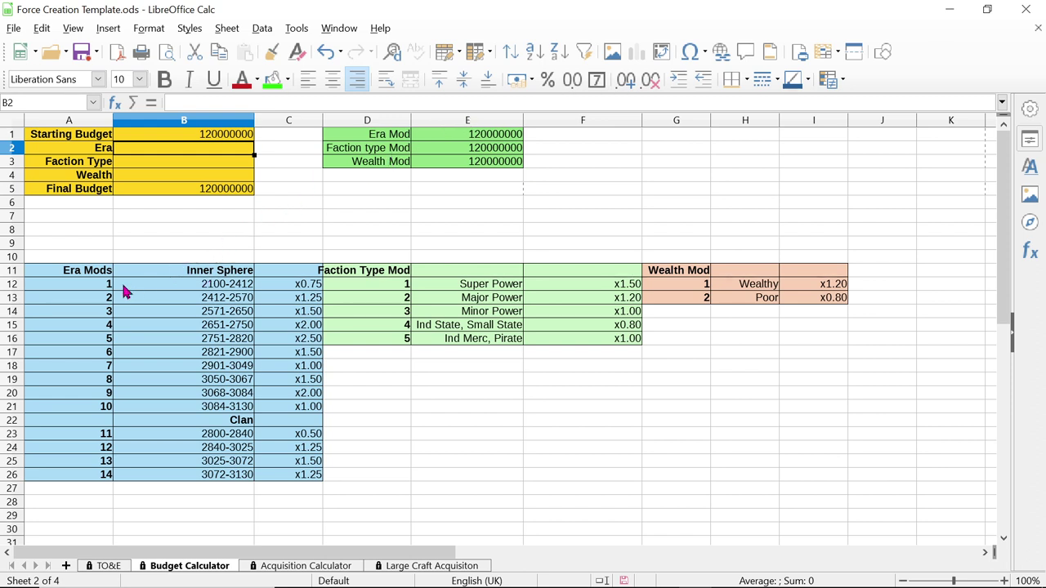
Link the Budget Calculator's Era cell B2 to the Era in cell B4 of the TO&E sheet
{"action": "left_click", "coordinate": [244, 395]}
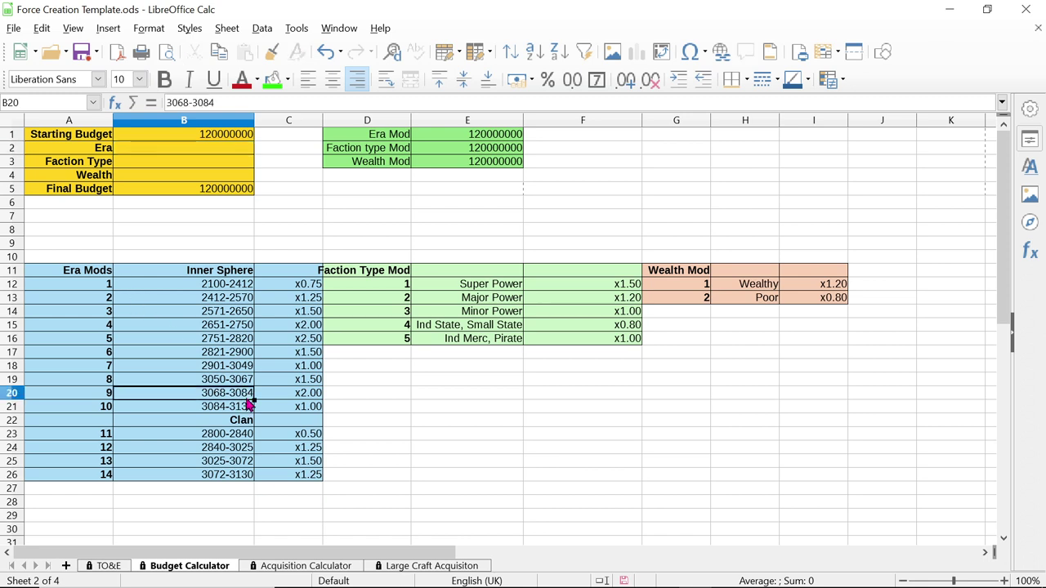
{"action": "left_click", "coordinate": [123, 567]}
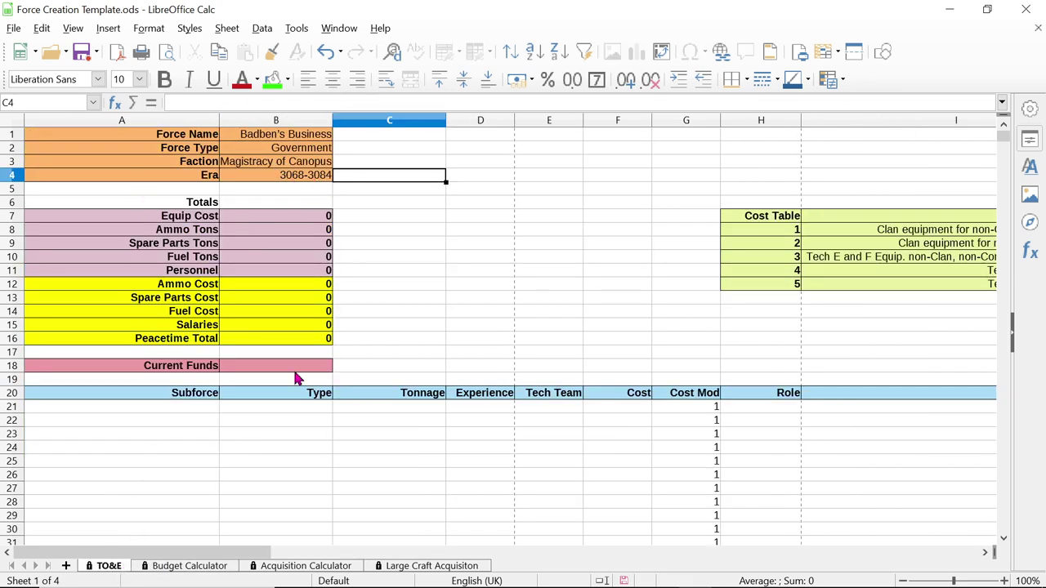
{"action": "left_click", "coordinate": [192, 566]}
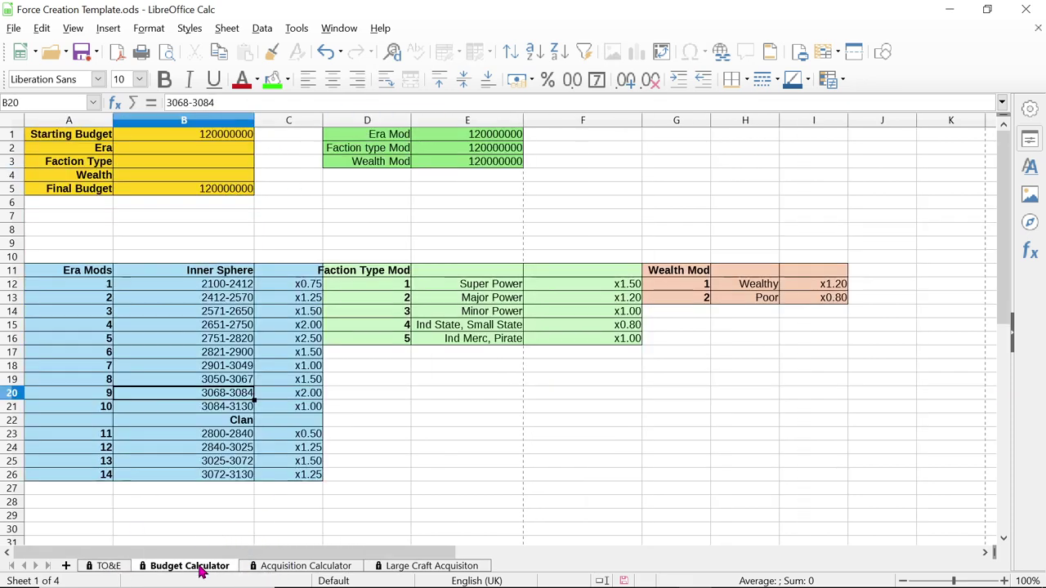
{"action": "left_click", "coordinate": [188, 153]}
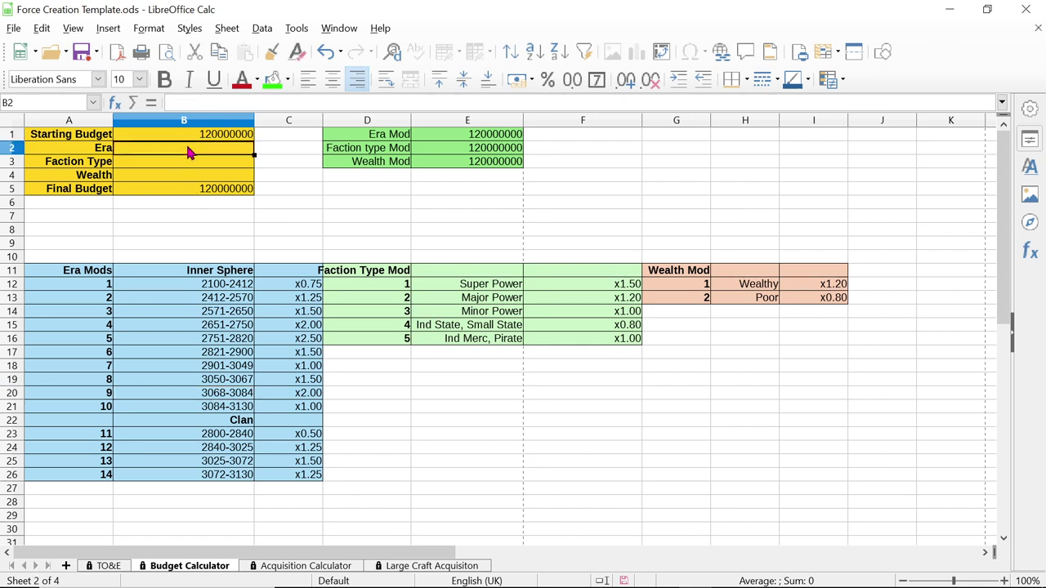
{"action": "left_click", "coordinate": [151, 102]}
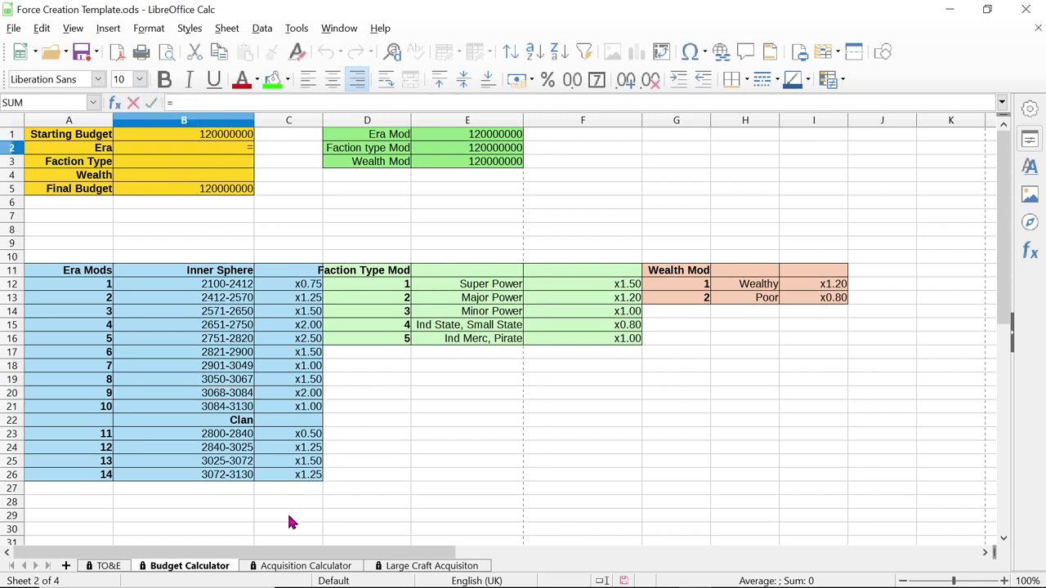
{"action": "left_click", "coordinate": [101, 568]}
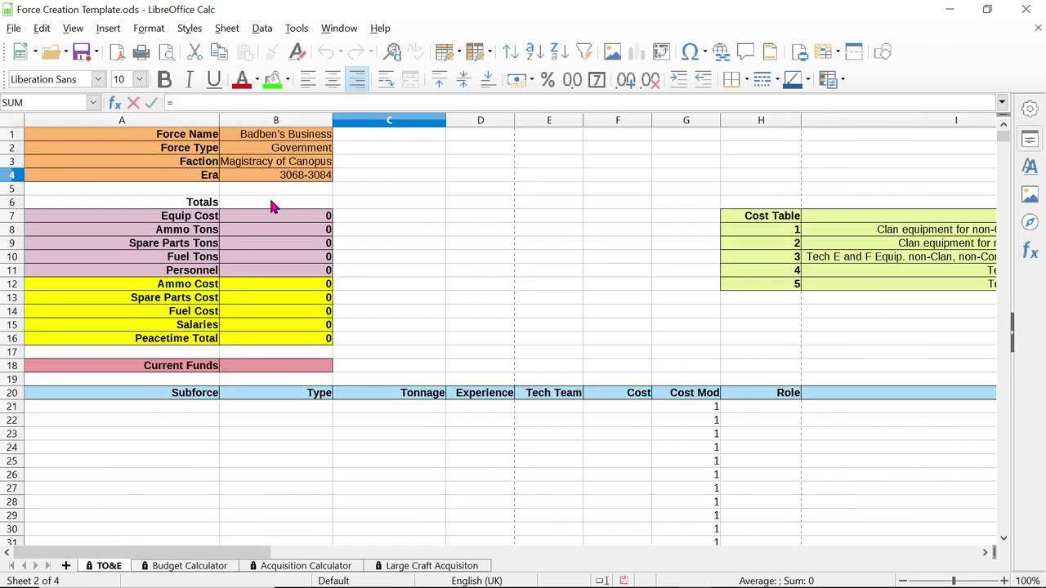
{"action": "left_click", "coordinate": [290, 175]}
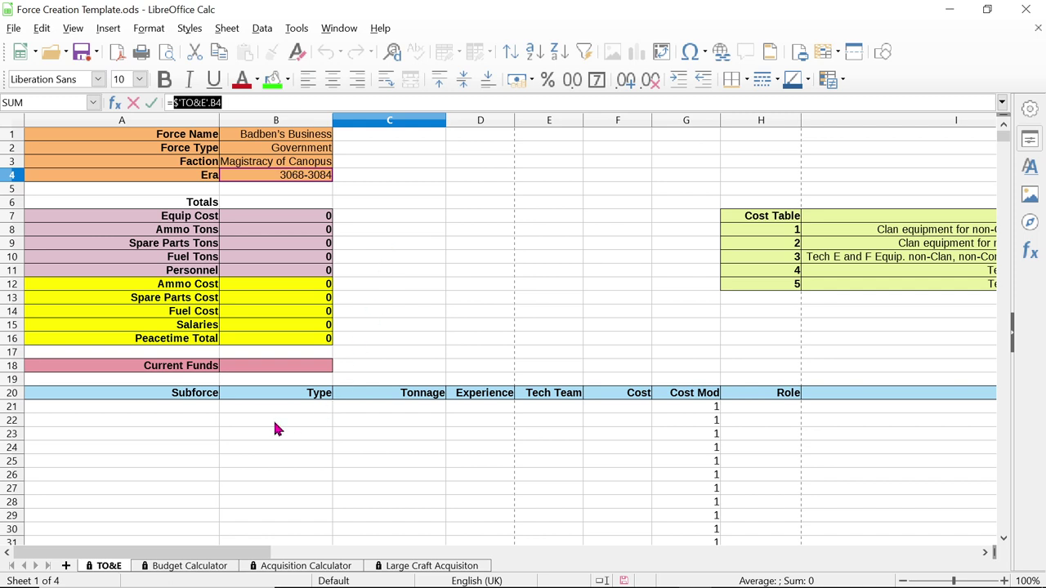
{"action": "key", "text": "Return"}
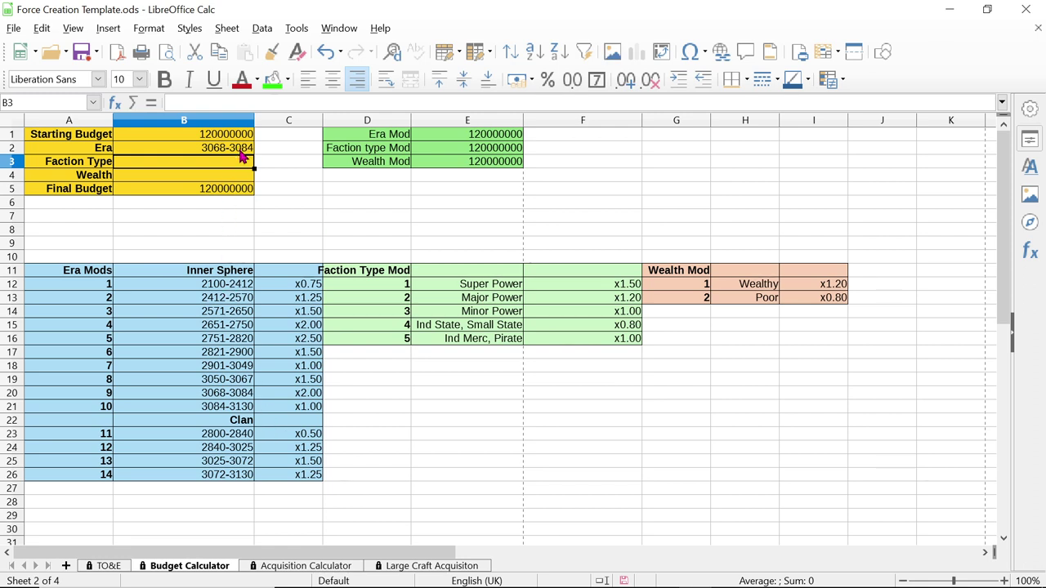
Clear the linked Era from cell B2 of the Budget Calculator
{"action": "left_click", "coordinate": [241, 151]}
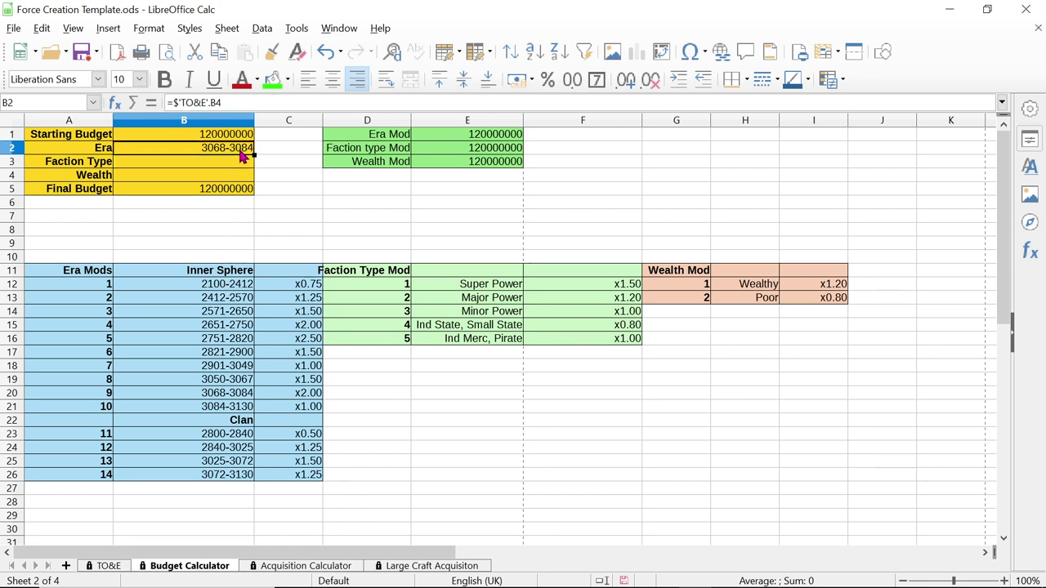
{"action": "left_click", "coordinate": [493, 126]}
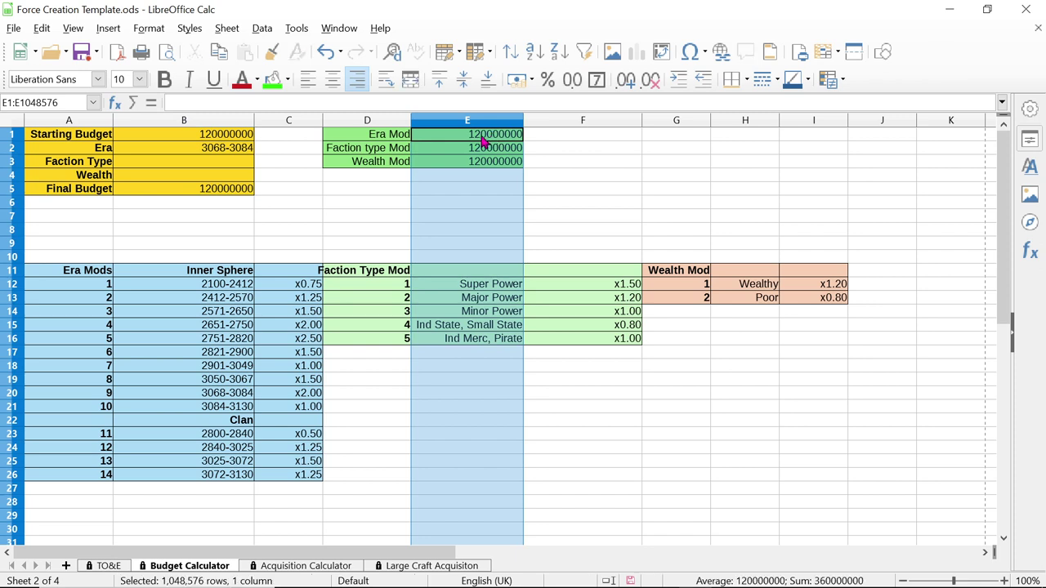
{"action": "left_click", "coordinate": [182, 153]}
{"action": "key", "text": "Delete"}
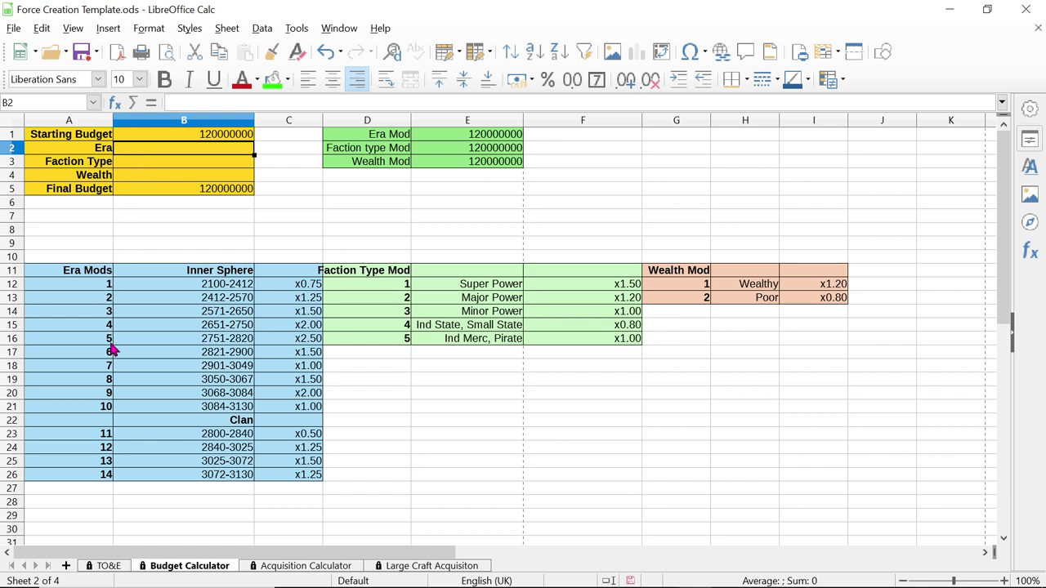
Set the Budget Calculator's Era to 9, the Era Mods number for 3068-3084, and check the Era Mod
{"action": "left_click", "coordinate": [106, 399]}
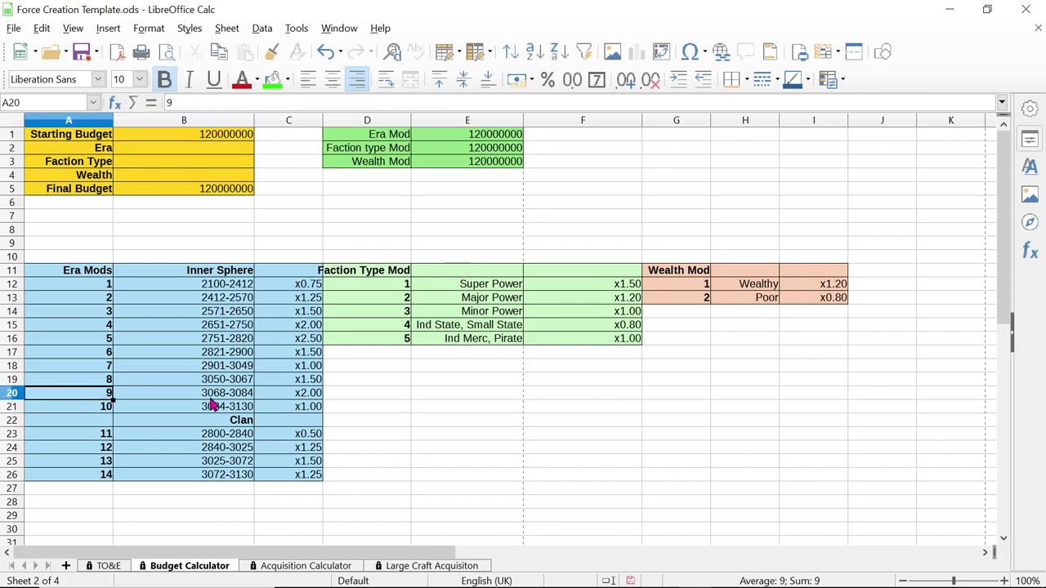
{"action": "left_click", "coordinate": [200, 153]}
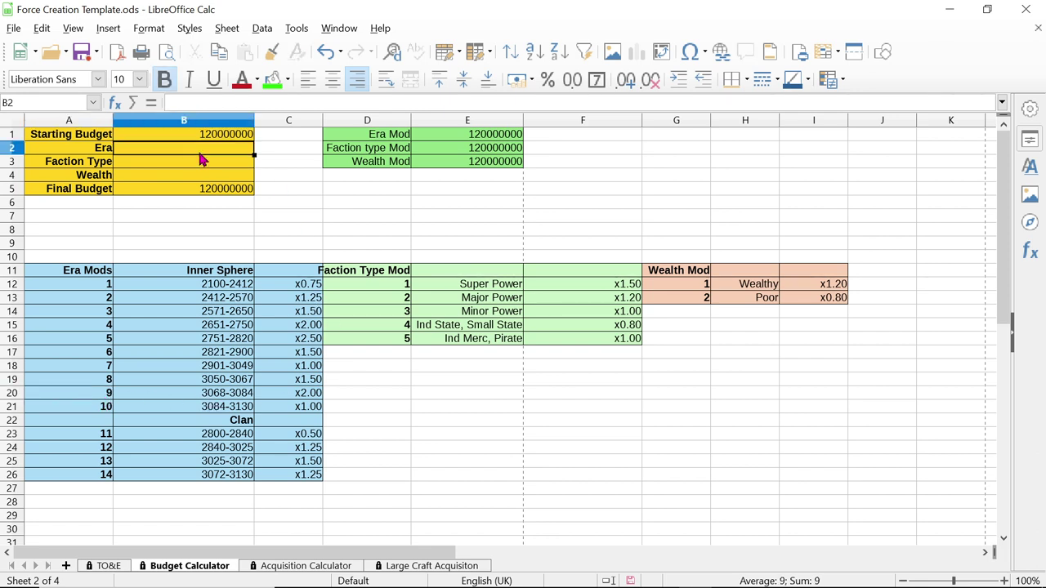
{"action": "type", "text": "9"}
{"action": "key", "text": "Return"}
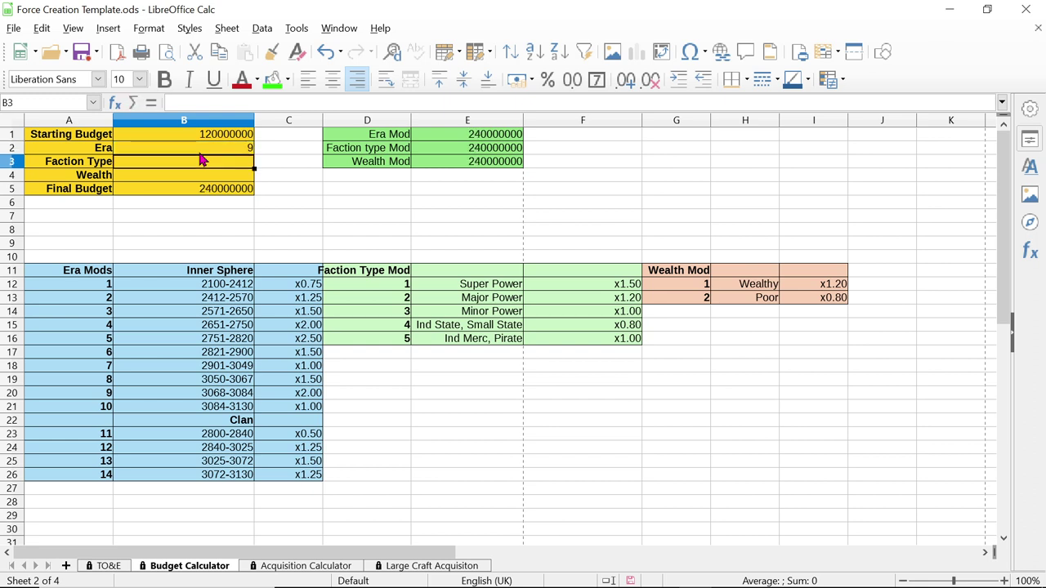
{"action": "left_click", "coordinate": [446, 137]}
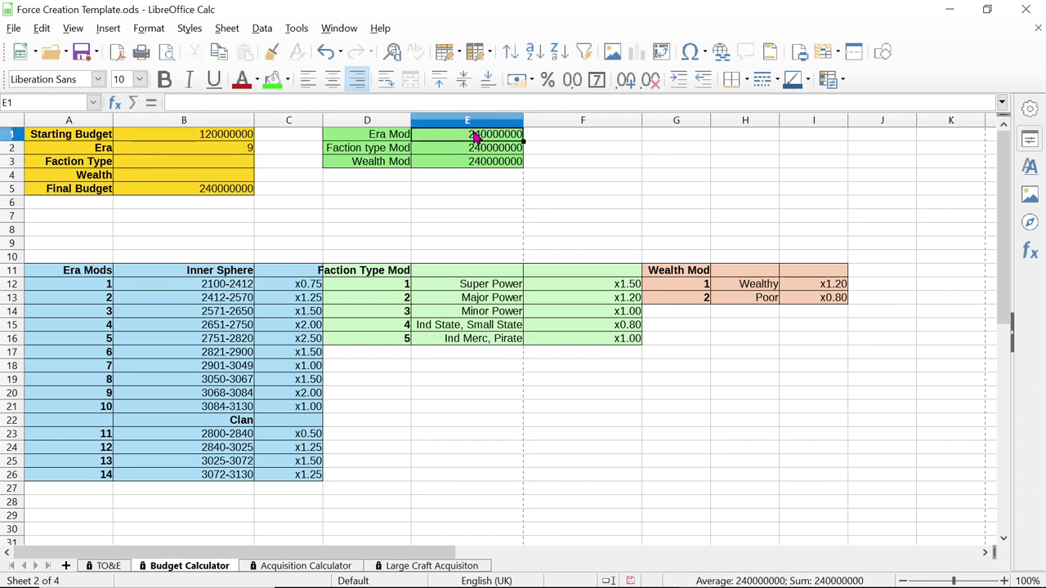
Try Era 11, the Clan 2800-2840 entry in the Era Mods table, in the Budget Calculator
{"action": "left_click", "coordinate": [211, 195]}
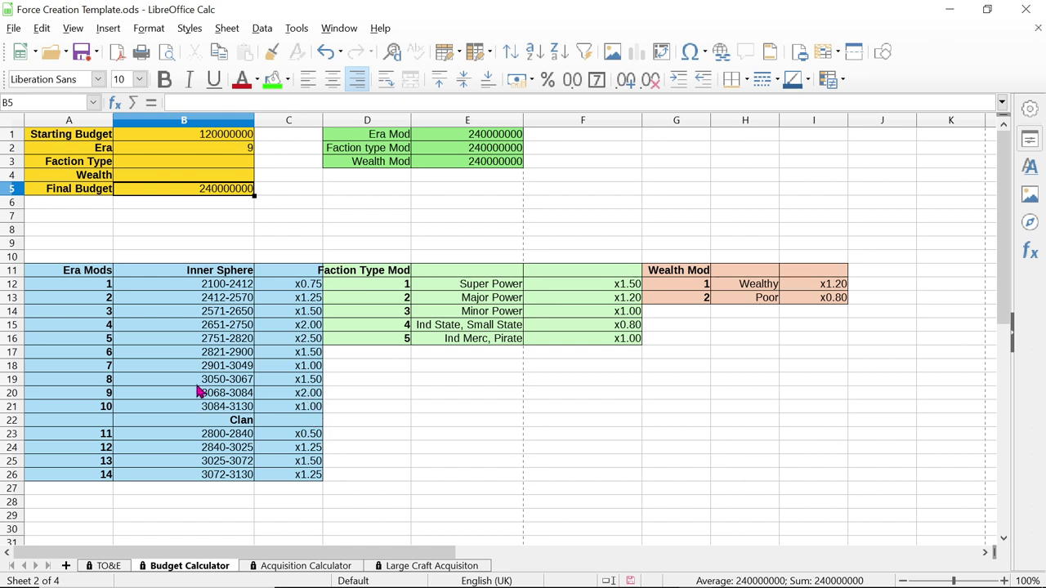
{"action": "left_click", "coordinate": [228, 165]}
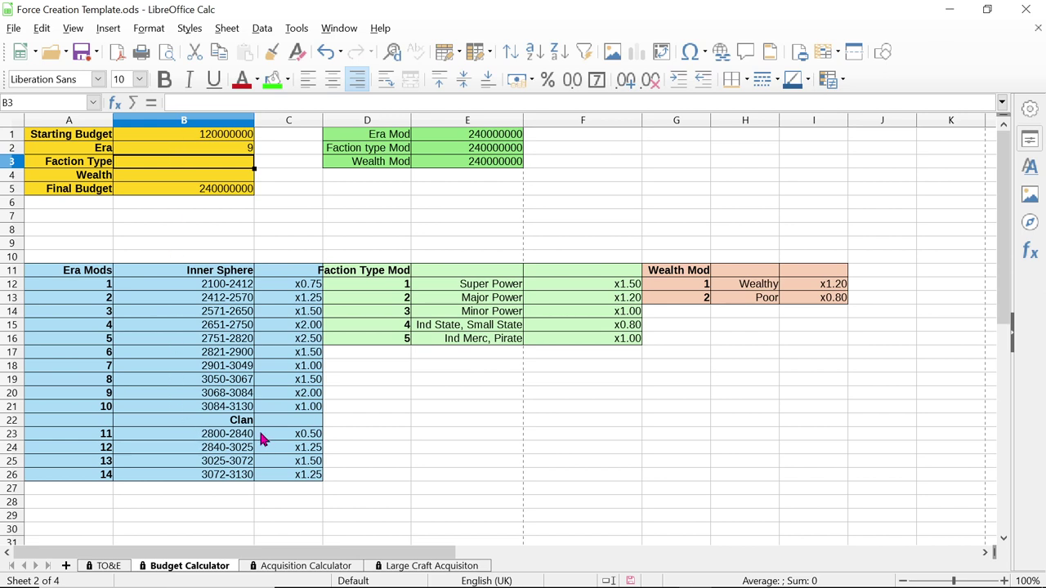
{"action": "key", "text": "Up"}
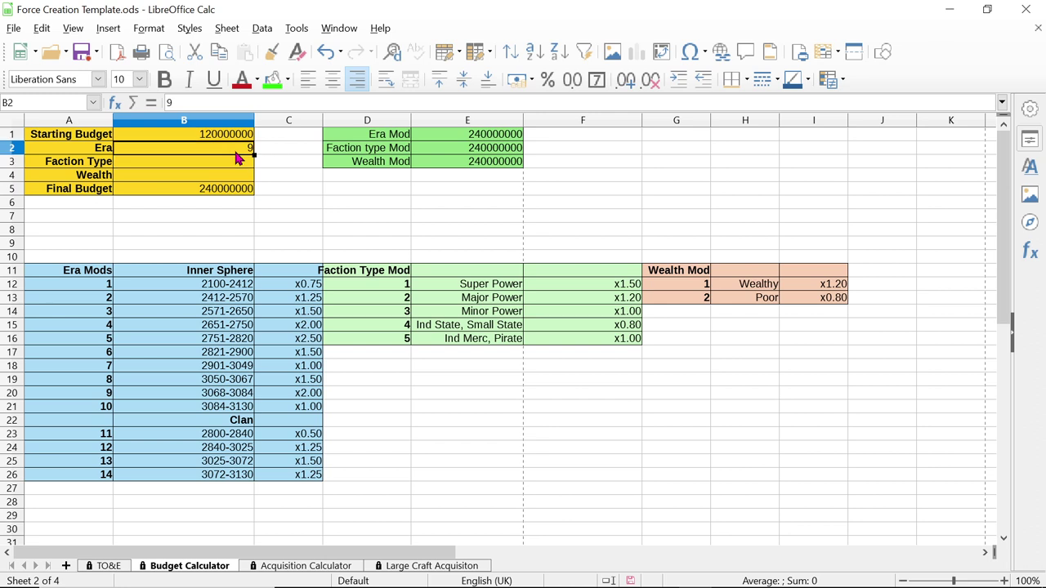
{"action": "type", "text": "11"}
{"action": "key", "text": "Return"}
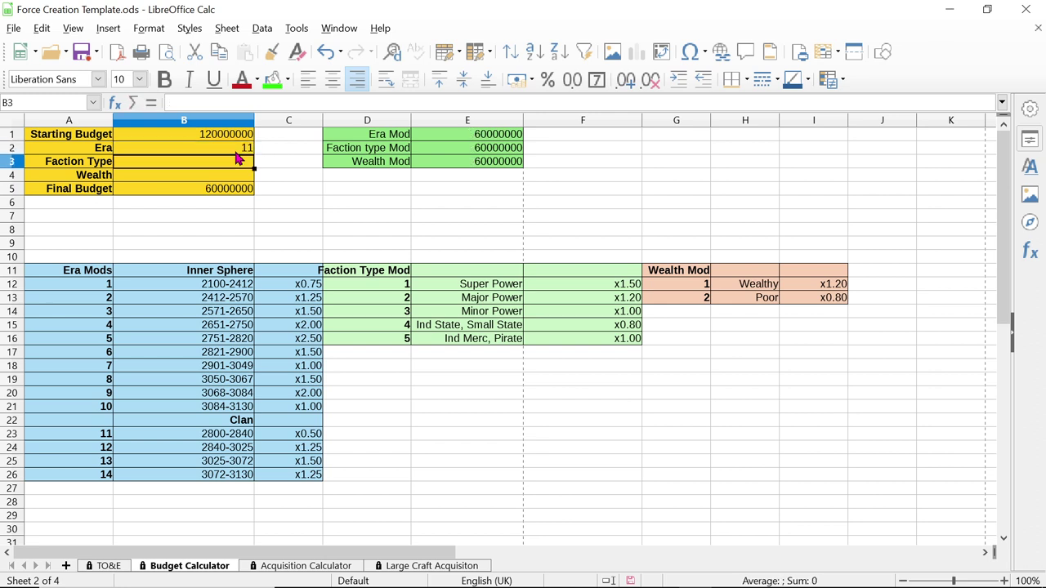
Clear the Budget Calculator's Era and set it back to 9 for 3068-3084
{"action": "key", "text": "Up"}
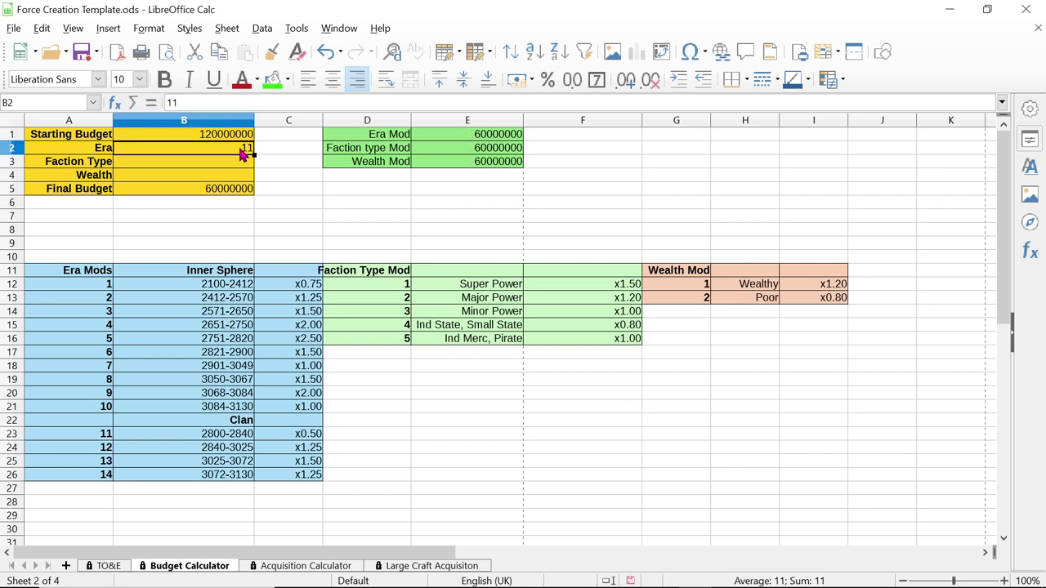
{"action": "key", "text": "Delete"}
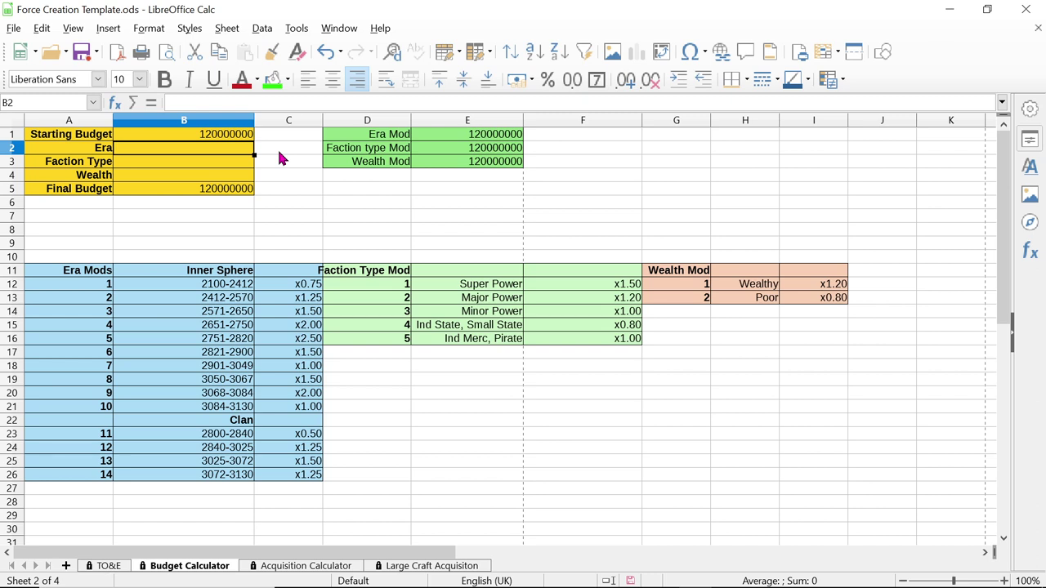
{"action": "type", "text": "9"}
{"action": "key", "text": "Return"}
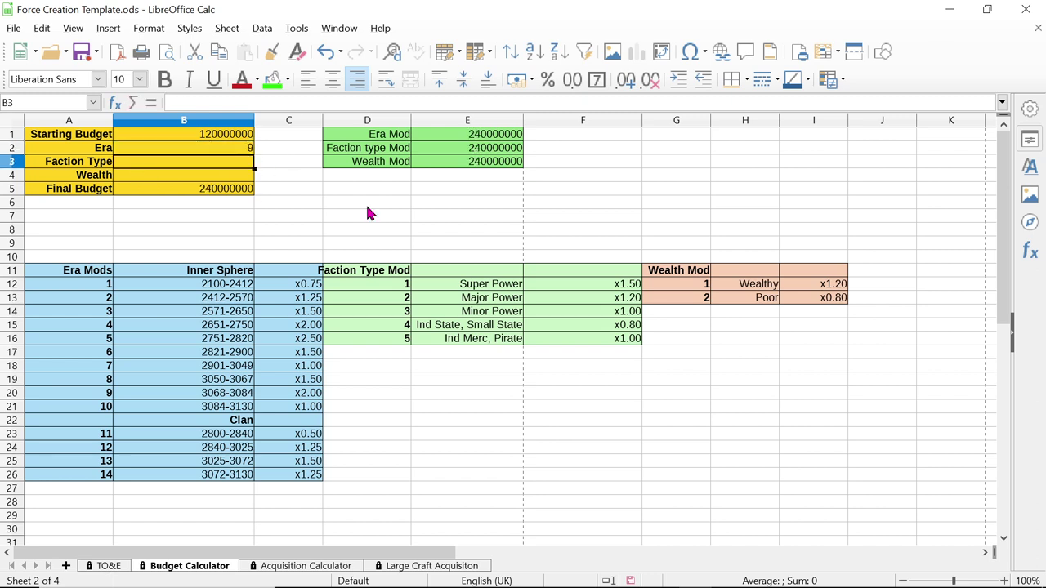
Examine the numbers and faction types listed in the Faction Type Mod table, from Super Power to Ind Merc, Pirate
{"action": "left_click_drag", "start_coordinate": [368, 270], "coordinate": [381, 338]}
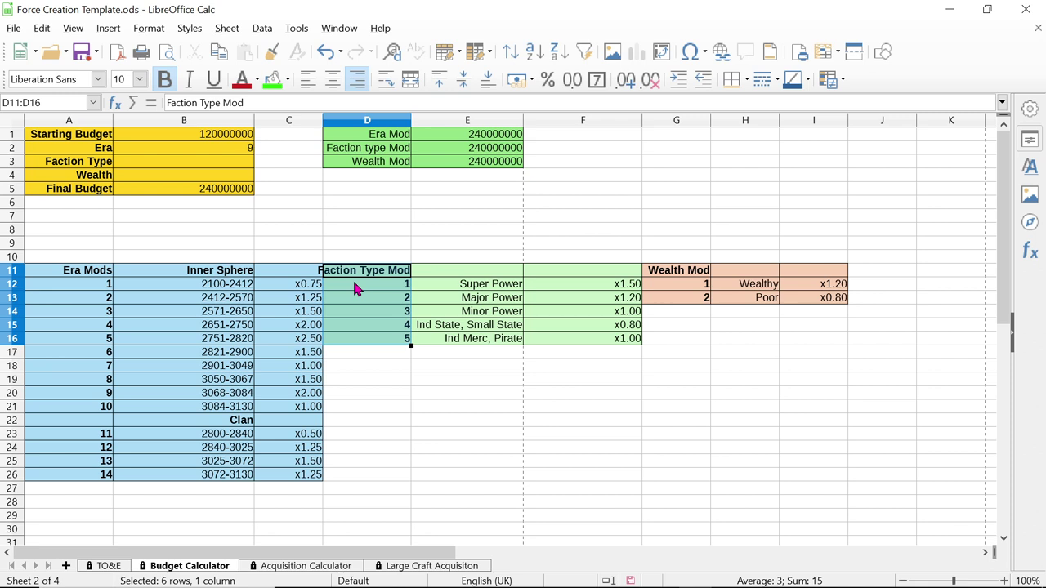
{"action": "left_click", "coordinate": [380, 275]}
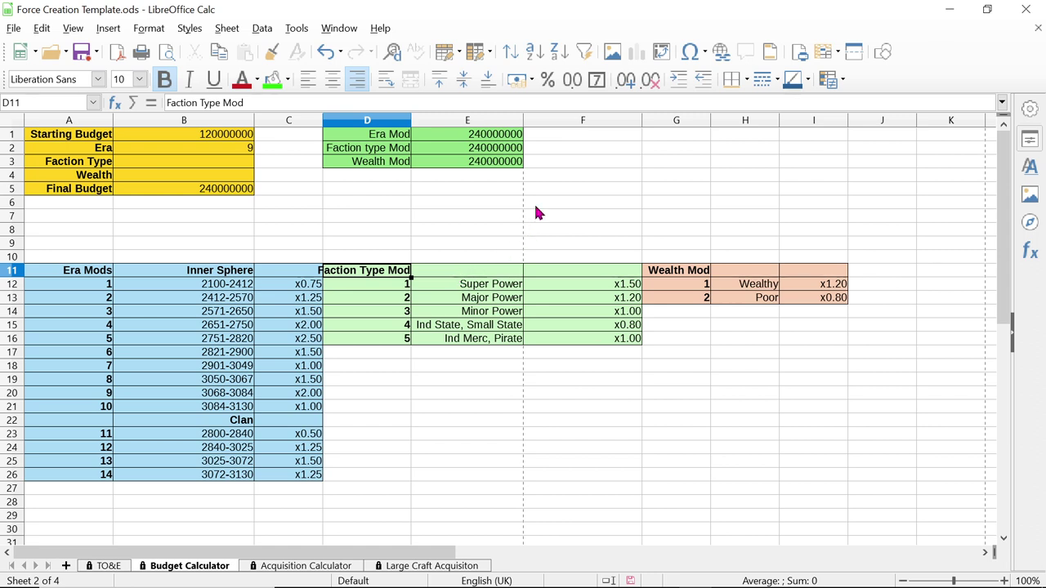
{"action": "left_click", "coordinate": [395, 286]}
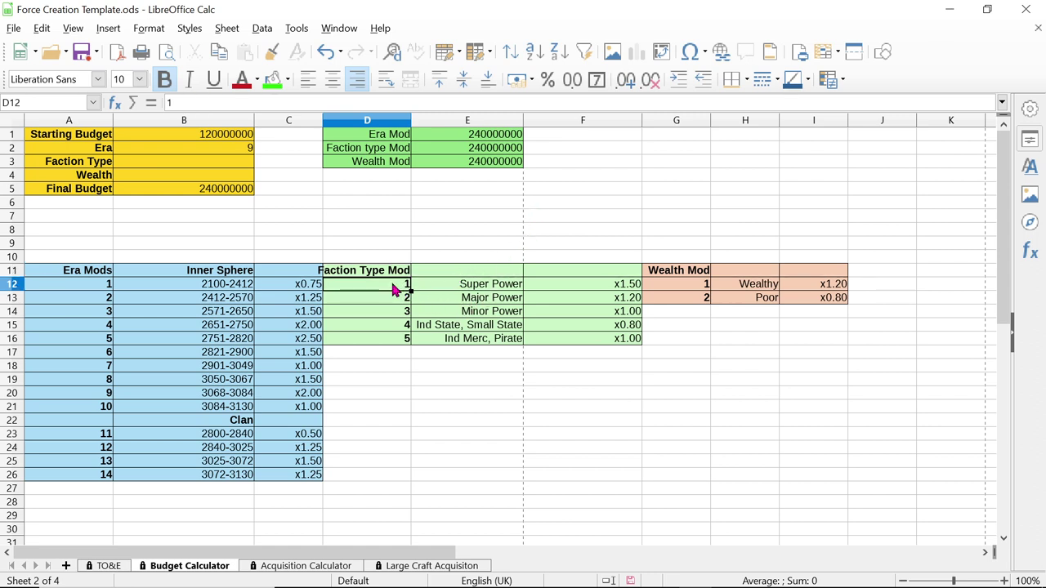
{"action": "left_click", "coordinate": [497, 287]}
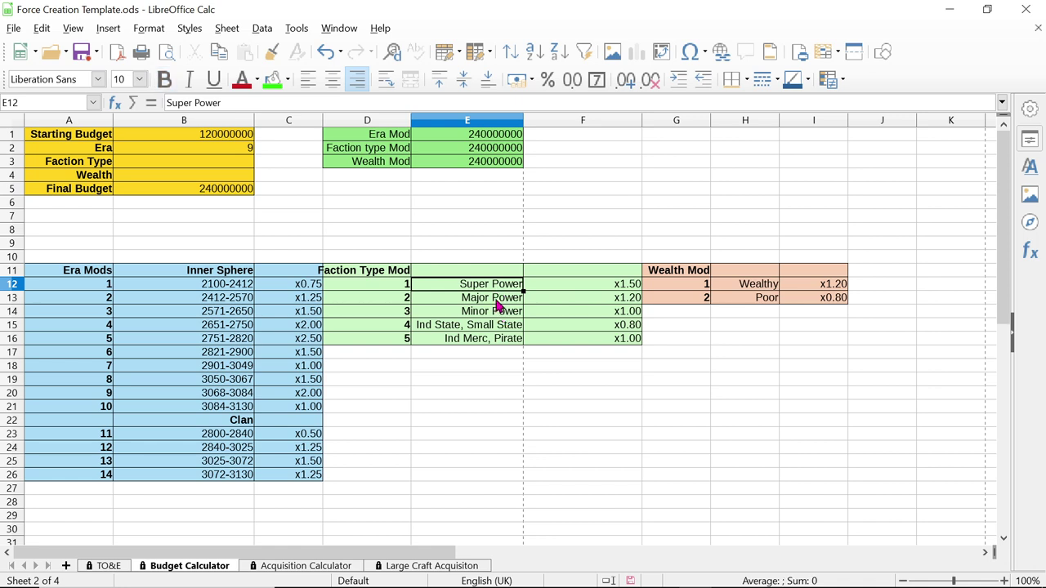
{"action": "left_click", "coordinate": [497, 300]}
{"action": "left_click", "coordinate": [493, 316]}
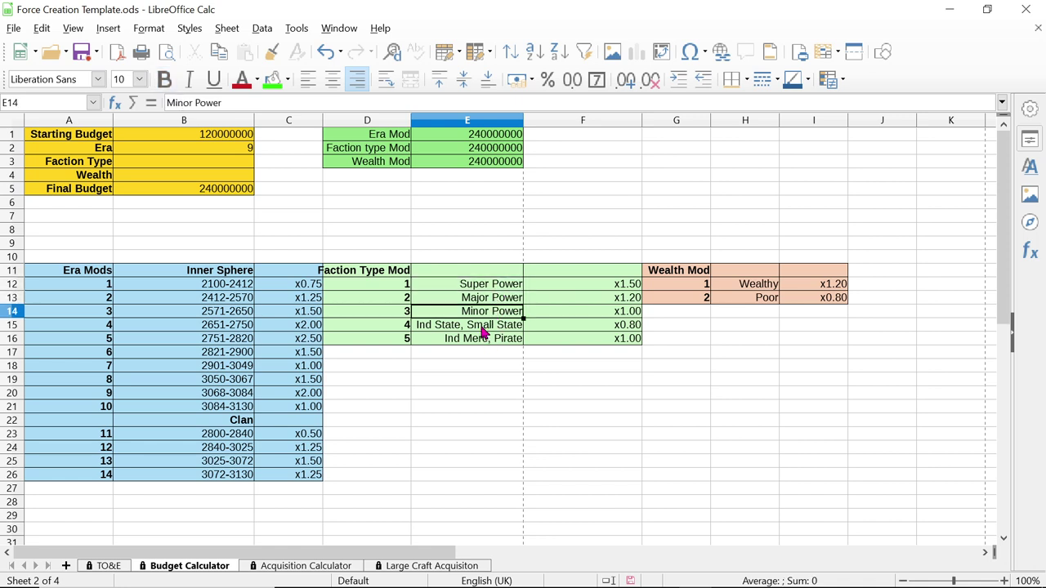
{"action": "left_click", "coordinate": [482, 327]}
{"action": "left_click", "coordinate": [491, 342]}
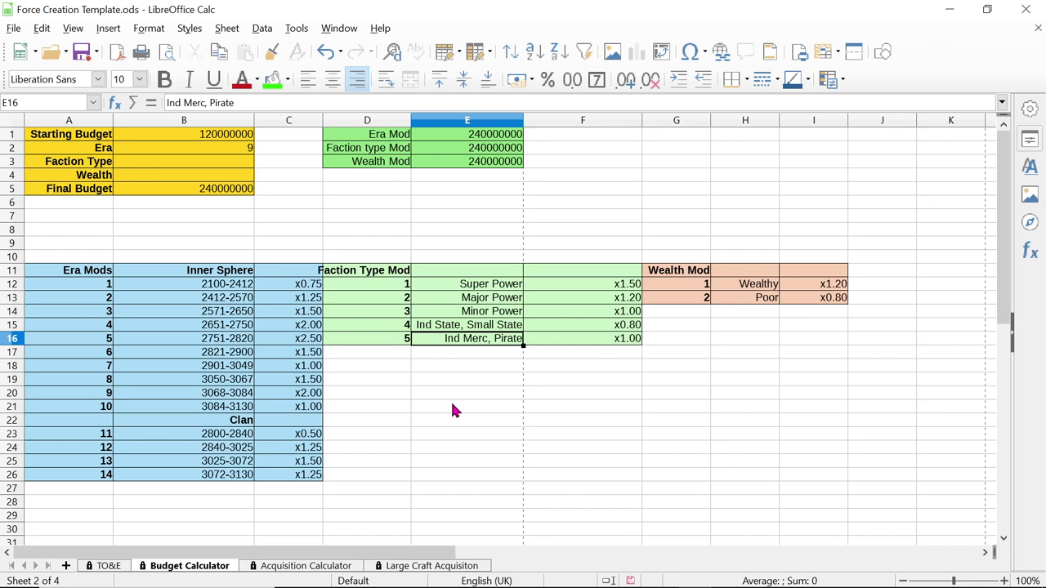
Review each faction type's budget multiplier in the Faction Type Mod table
{"action": "left_click", "coordinate": [509, 286]}
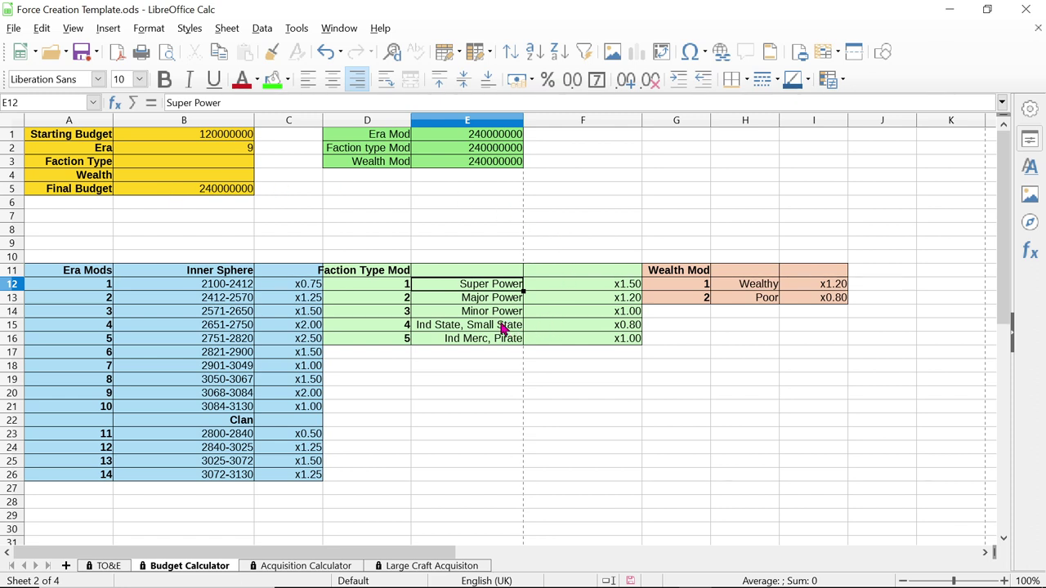
{"action": "key", "text": "Down"}
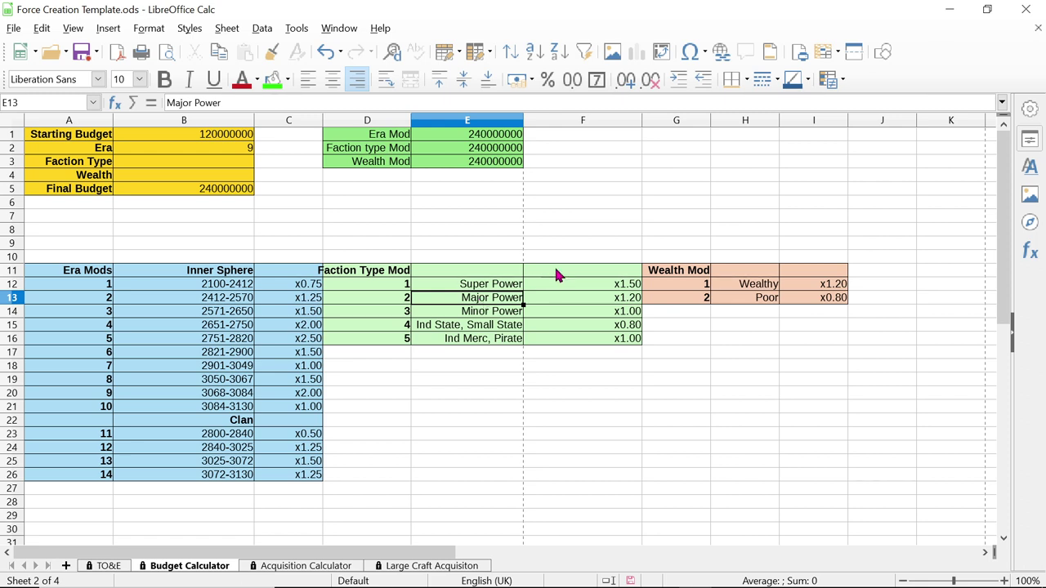
{"action": "left_click", "coordinate": [621, 299]}
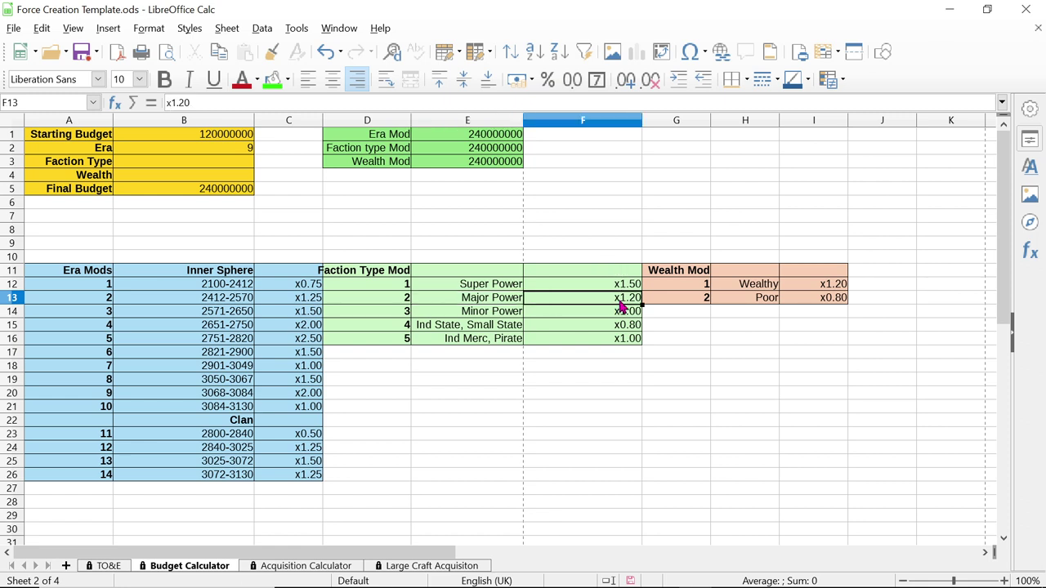
{"action": "left_click", "coordinate": [434, 313]}
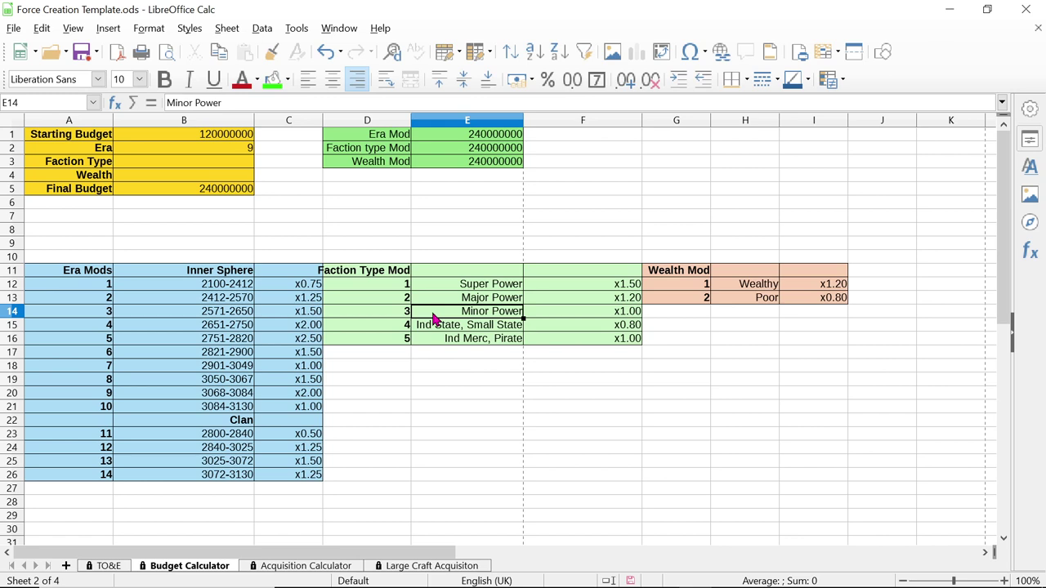
{"action": "left_click", "coordinate": [630, 315]}
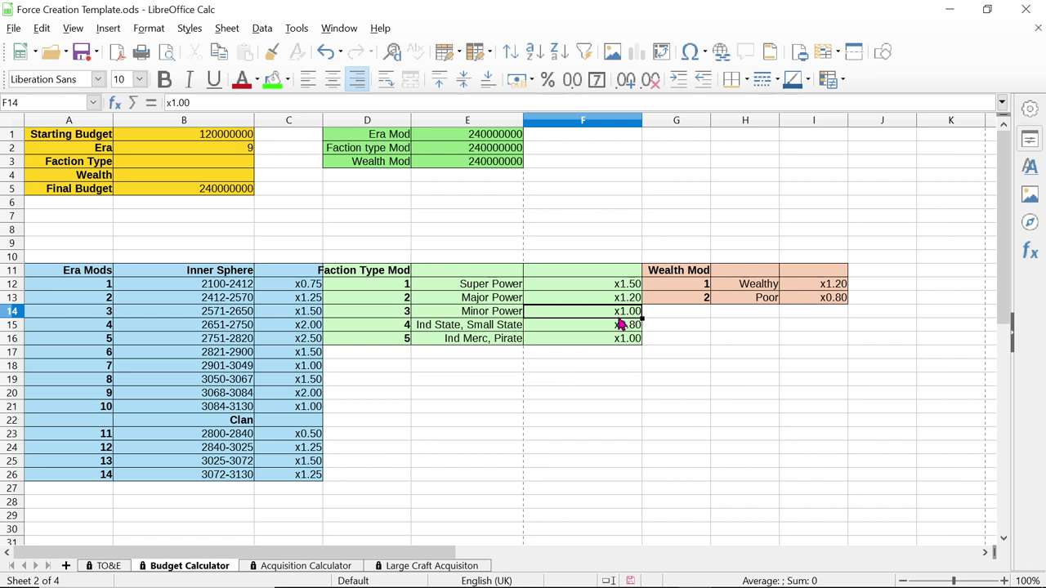
{"action": "left_click", "coordinate": [501, 328]}
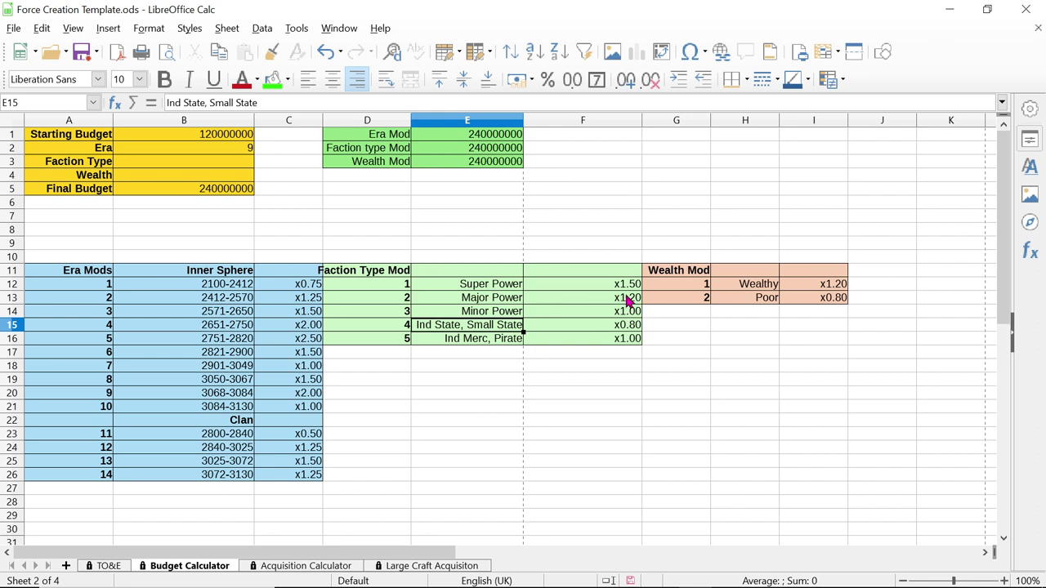
{"action": "left_click", "coordinate": [630, 329]}
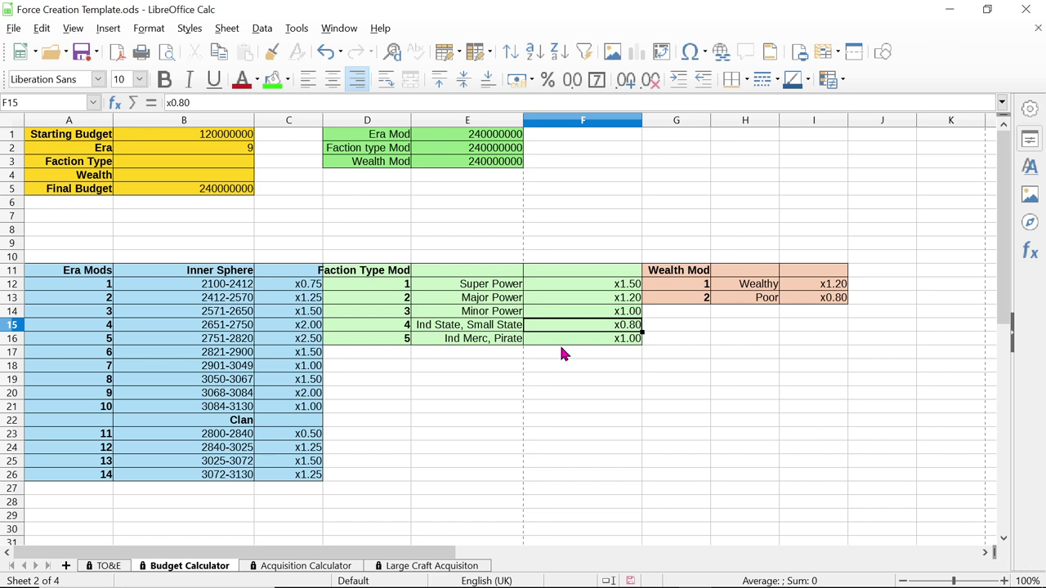
{"action": "left_click", "coordinate": [475, 342]}
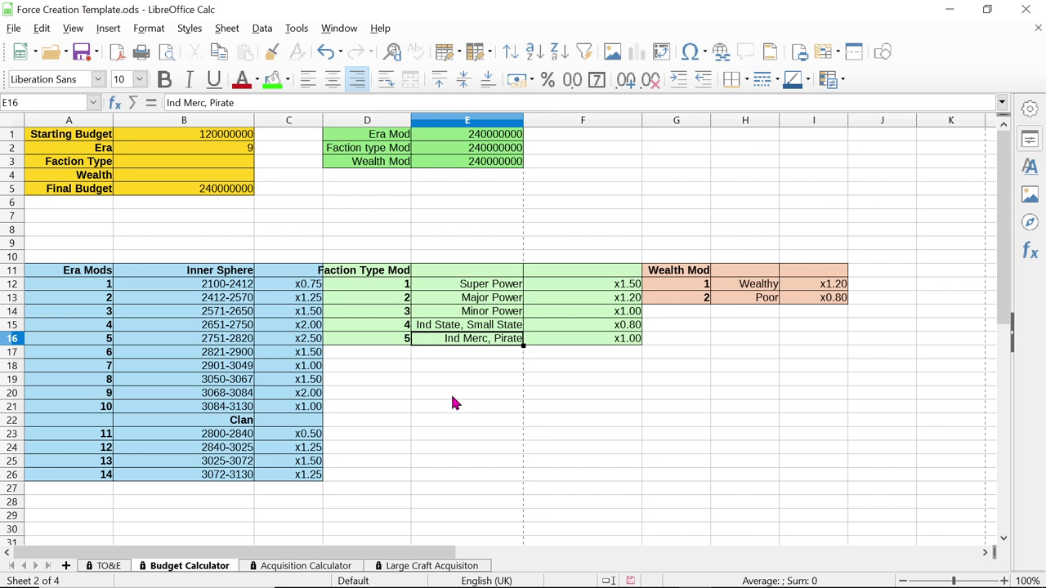
{"action": "left_click", "coordinate": [634, 339]}
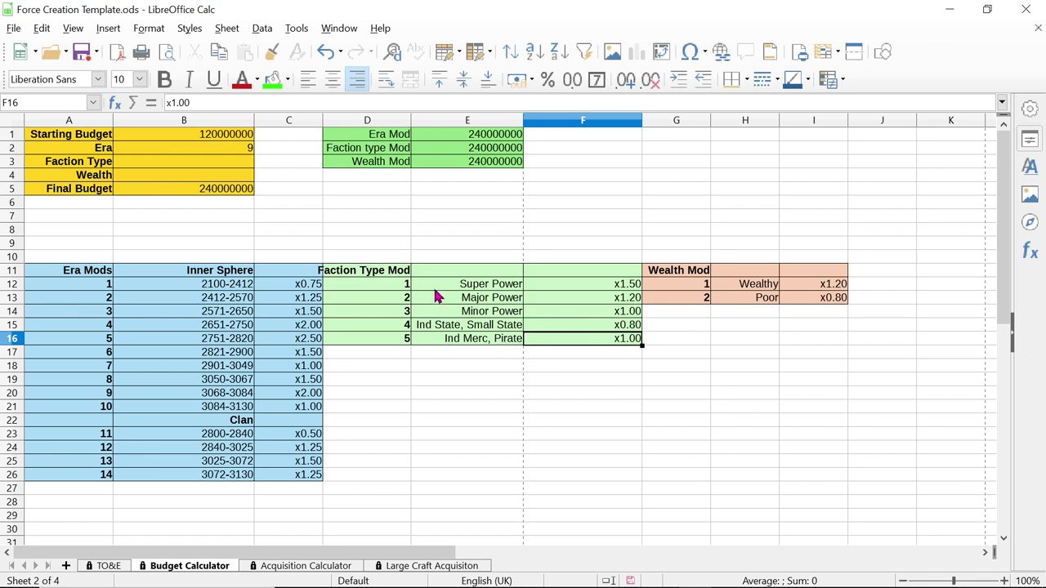
Set the Budget Calculator's Faction Type to 3 for Minor Power and compare the Final Budget with the Starting Budget
{"action": "left_click", "coordinate": [456, 316]}
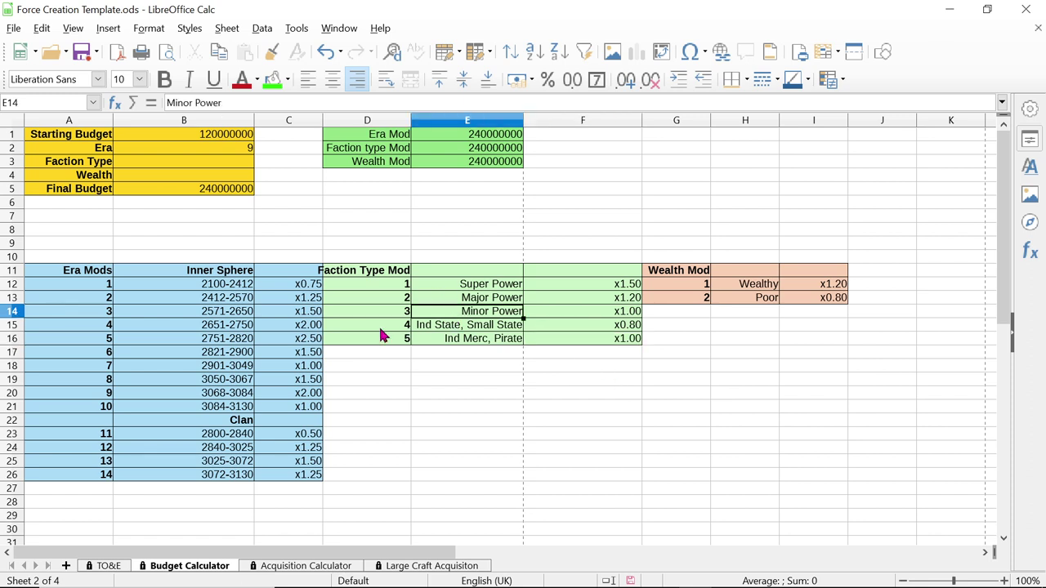
{"action": "left_click", "coordinate": [242, 166]}
{"action": "type", "text": "3"}
{"action": "key", "text": "Return"}
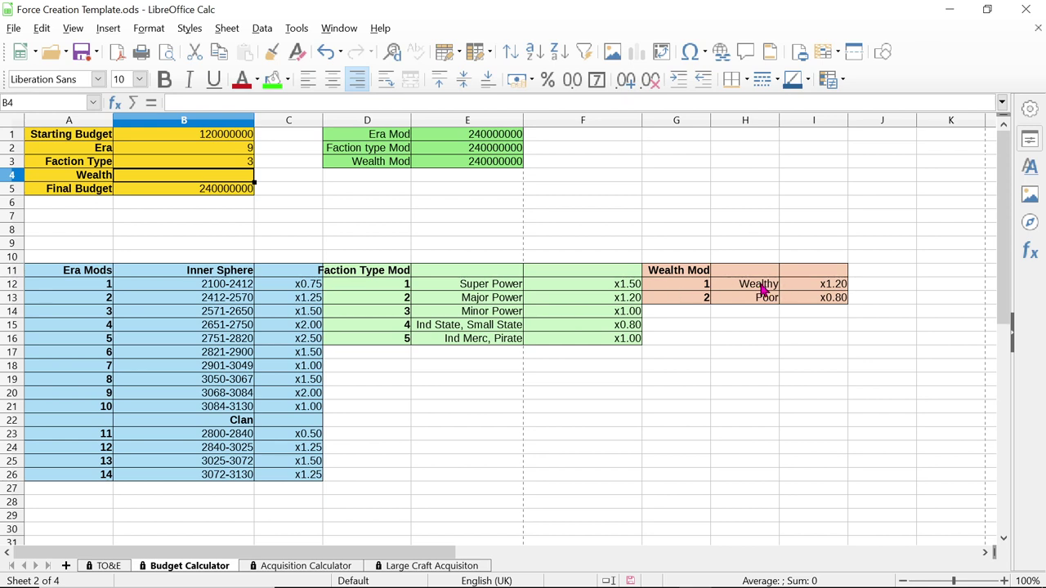
{"action": "key", "text": "ctrl+s"}
{"action": "left_click", "coordinate": [251, 190]}
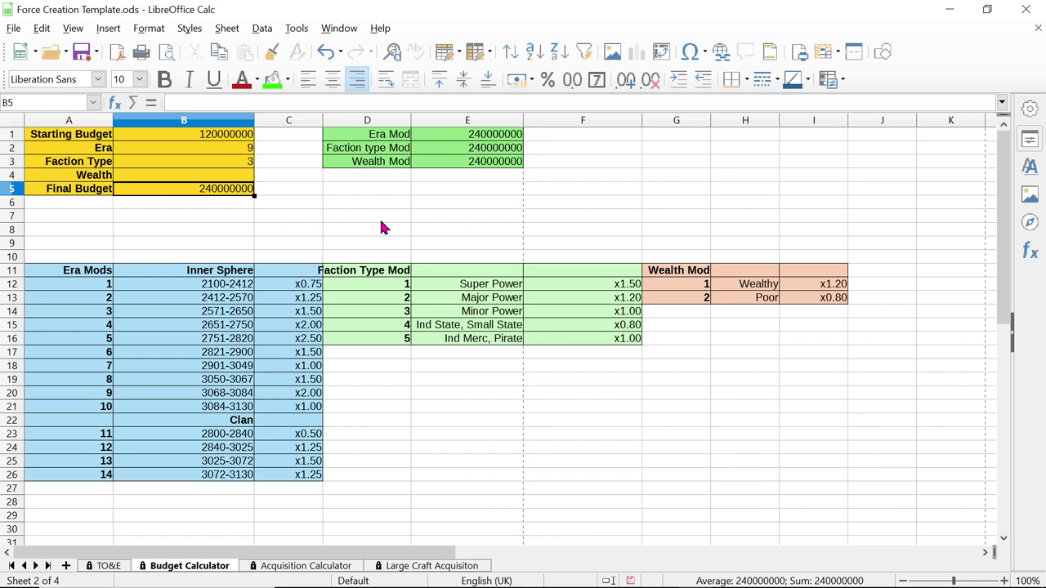
{"action": "left_click", "coordinate": [231, 137]}
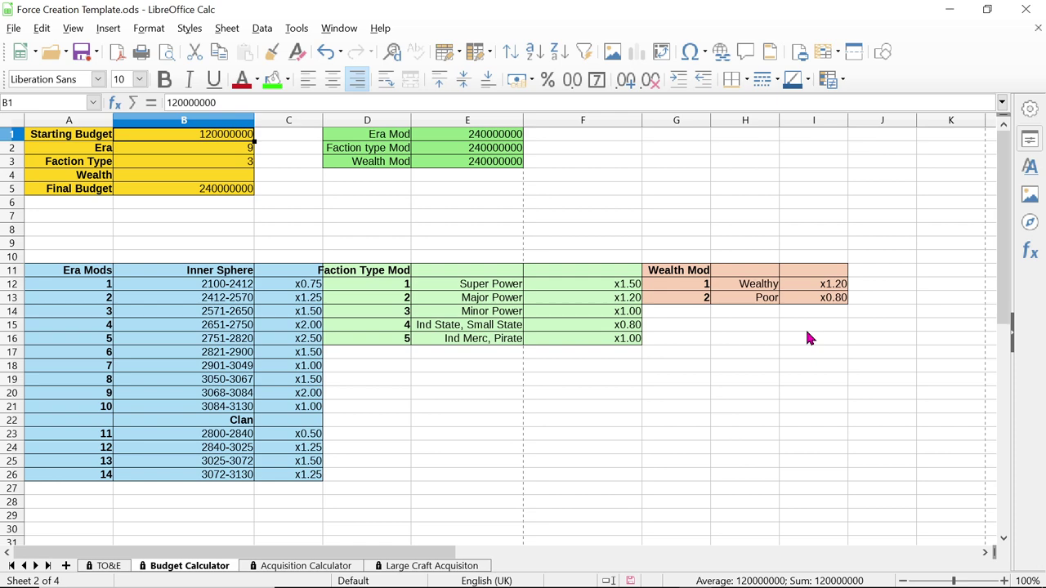
{"action": "mouse_move", "coordinate": [731, 585]}
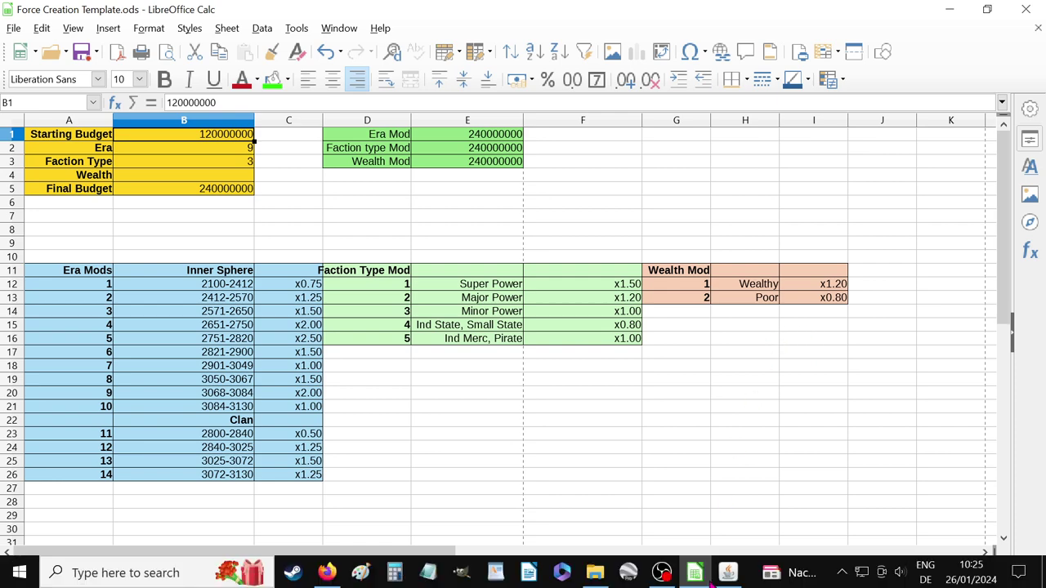
{"action": "left_click", "coordinate": [662, 573]}
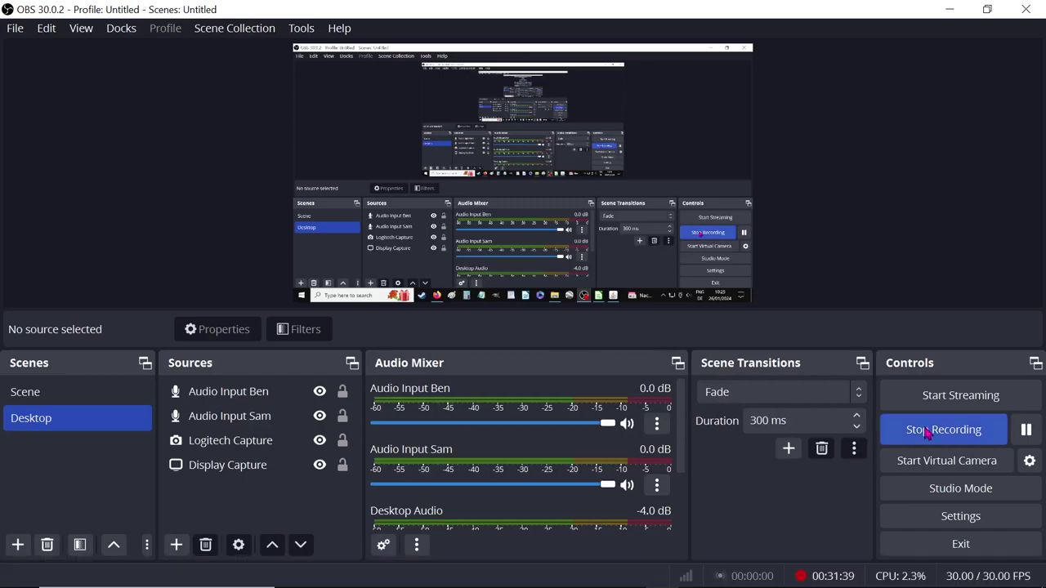
{"action": "left_click", "coordinate": [1026, 430]}
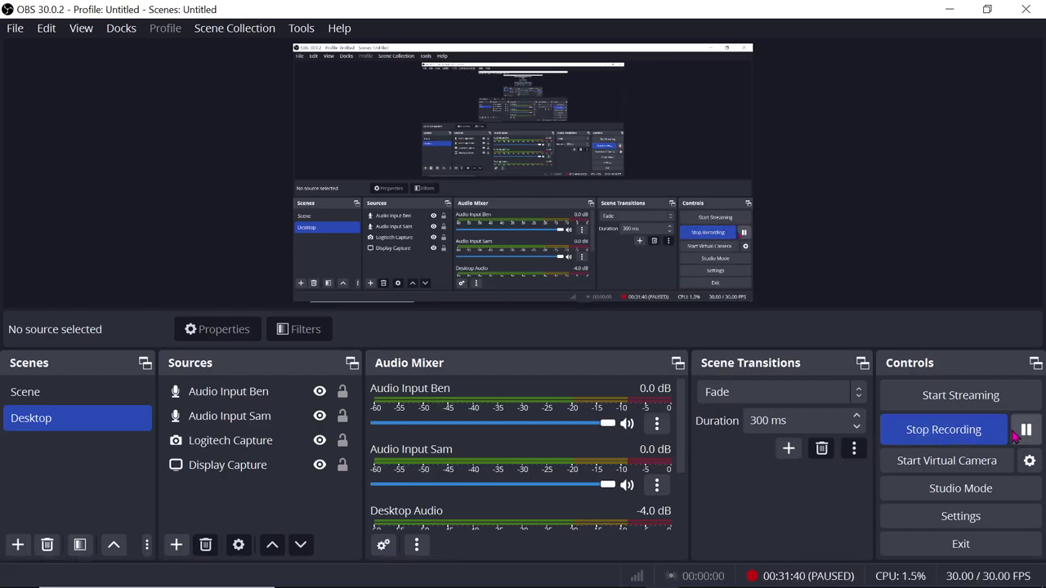
{"action": "left_click", "coordinate": [1027, 430]}
Switch to Firefox, close the Campaign Operations book PDF and look over the Force Creation Worksheet in TO&E Sheet.pdf
{"action": "mouse_move", "coordinate": [634, 582]}
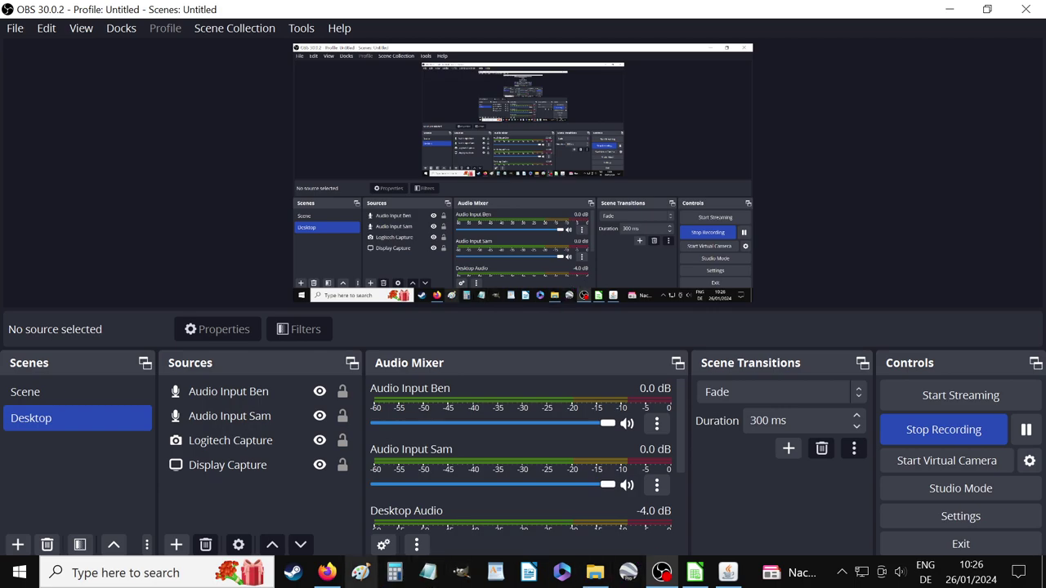
{"action": "left_click", "coordinate": [327, 572]}
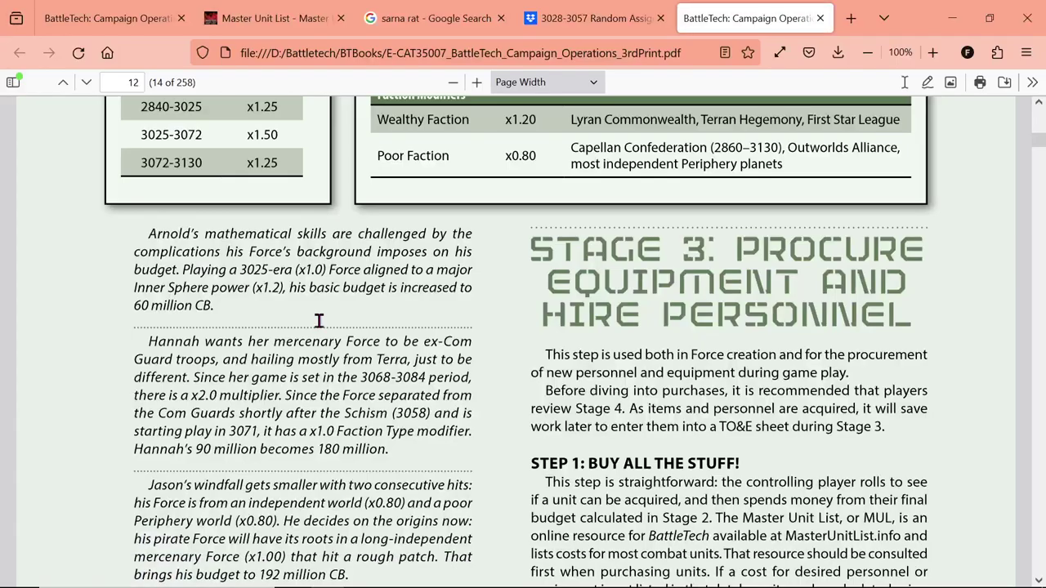
{"action": "left_click", "coordinate": [95, 10]}
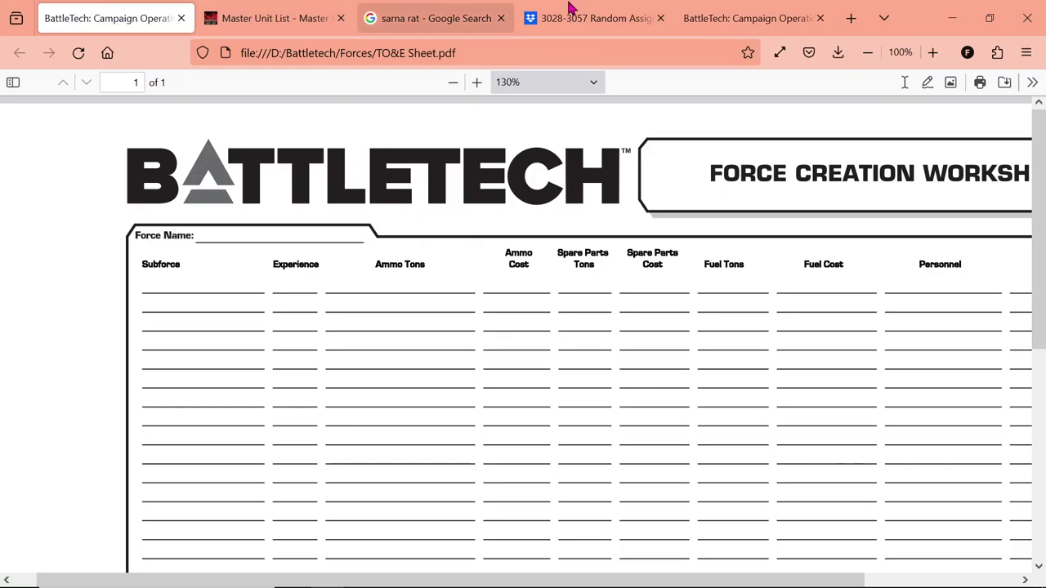
{"action": "left_click", "coordinate": [821, 18]}
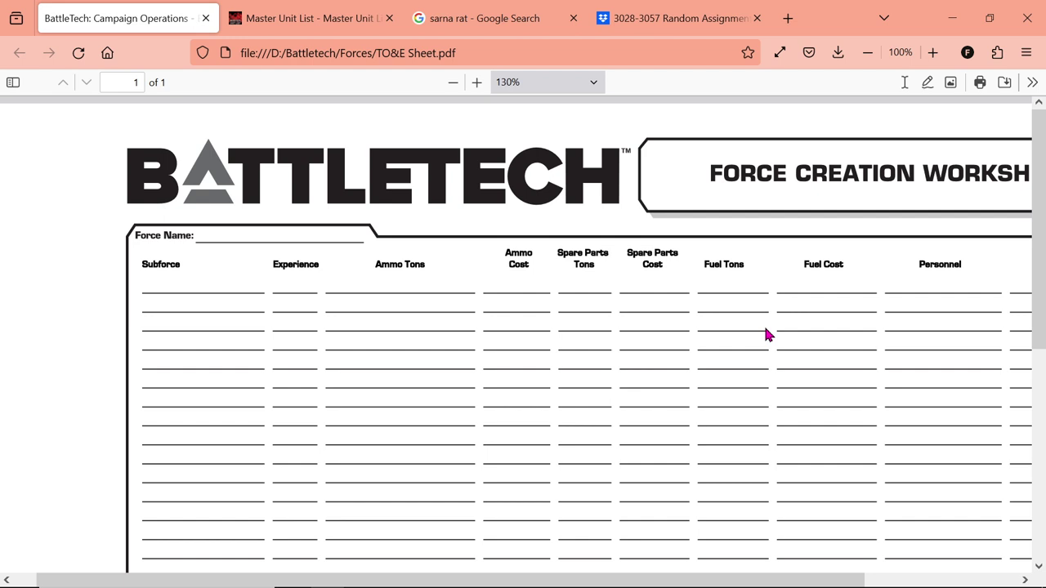
{"action": "scroll", "coordinate": [651, 368], "scroll_direction": "down", "scroll_amount": 4}
{"action": "scroll", "coordinate": [651, 367], "scroll_direction": "up", "scroll_amount": 4}
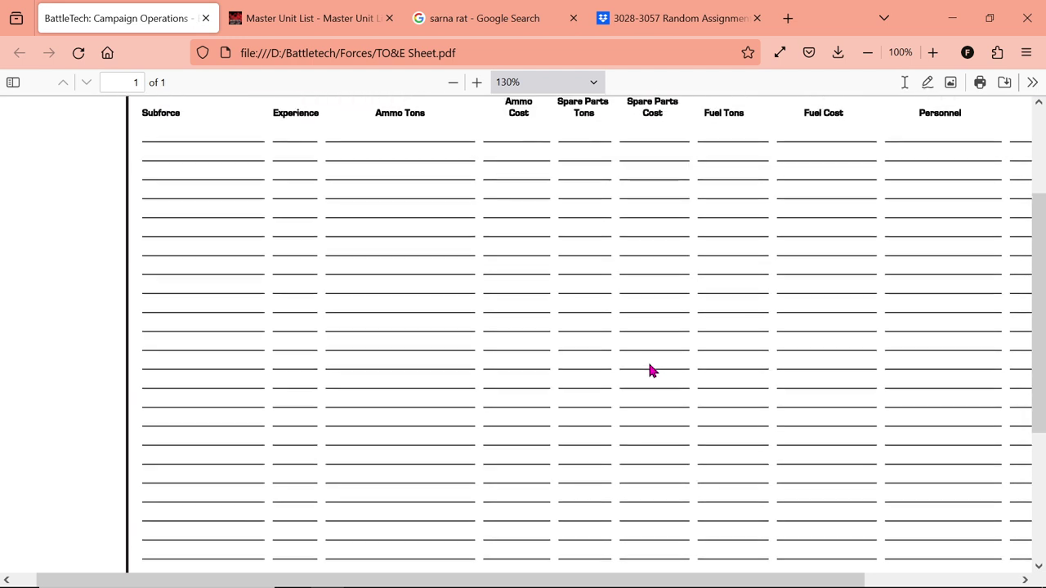
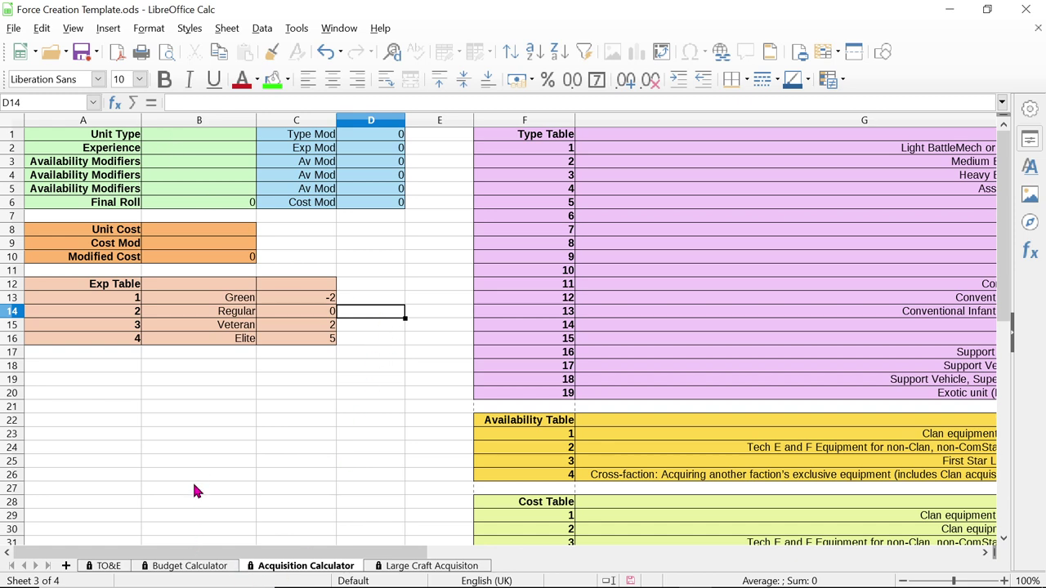
Examine the Acquisition Calculator's Type, Availability and Cost tables and the base number for a Light BattleMech or Aerospace Fighter
{"action": "left_click_drag", "start_coordinate": [177, 551], "coordinate": [372, 549]}
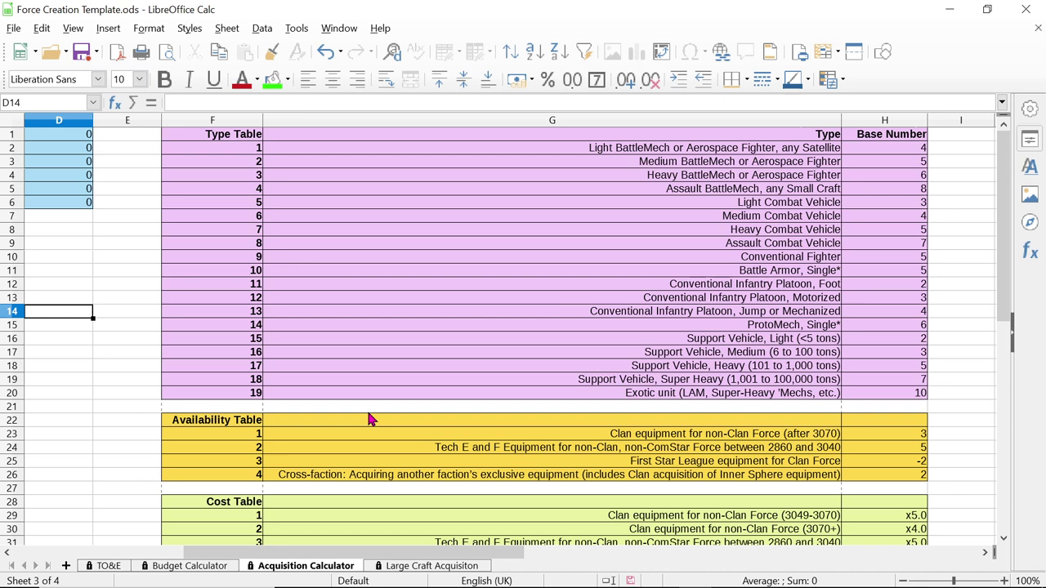
{"action": "scroll", "coordinate": [406, 423], "scroll_direction": "down", "scroll_amount": 1}
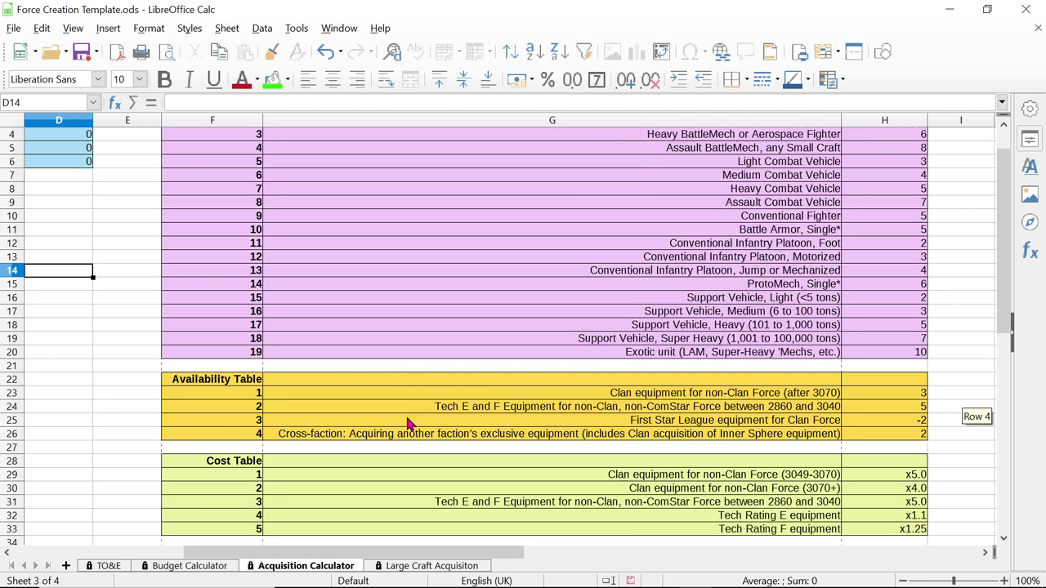
{"action": "scroll", "coordinate": [687, 443], "scroll_direction": "down", "scroll_amount": 2}
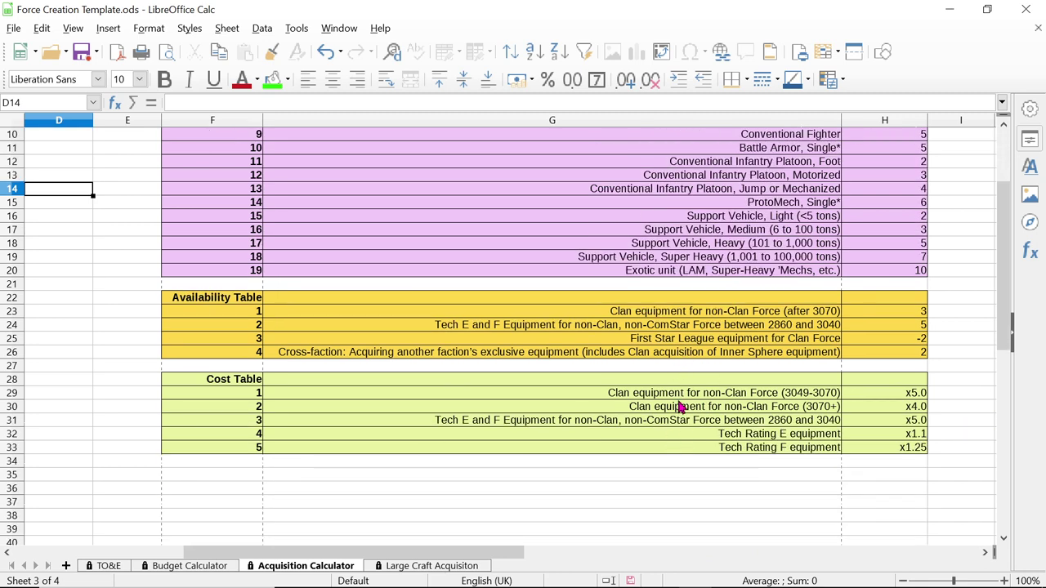
{"action": "scroll", "coordinate": [607, 391], "scroll_direction": "up", "scroll_amount": 3}
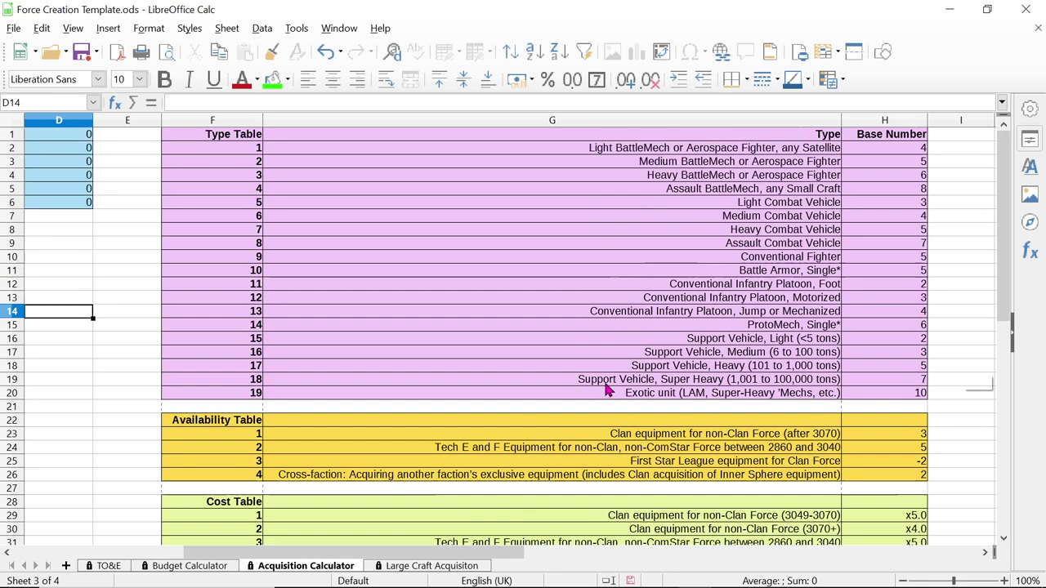
{"action": "scroll", "coordinate": [606, 391], "scroll_direction": "right", "scroll_amount": 3}
{"action": "scroll", "coordinate": [603, 384], "scroll_direction": "left", "scroll_amount": 3}
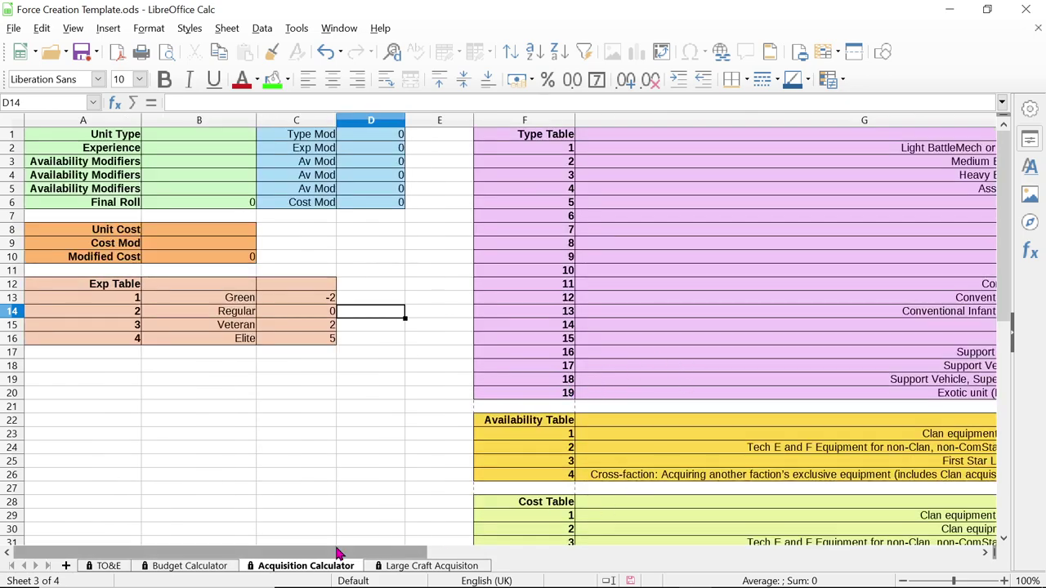
{"action": "left_click_drag", "start_coordinate": [338, 553], "coordinate": [552, 530]}
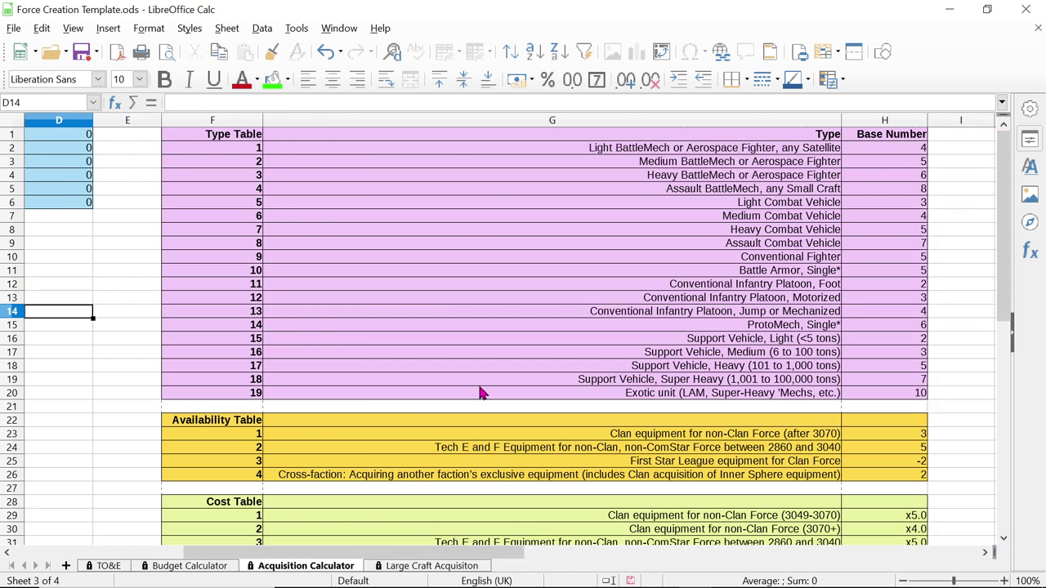
{"action": "left_click", "coordinate": [542, 148]}
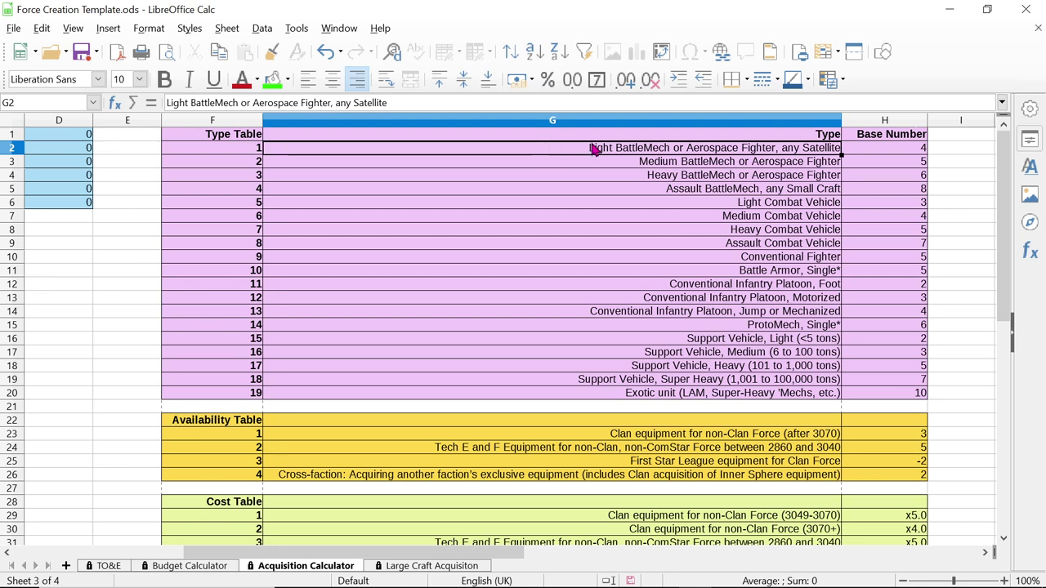
{"action": "left_click", "coordinate": [878, 150]}
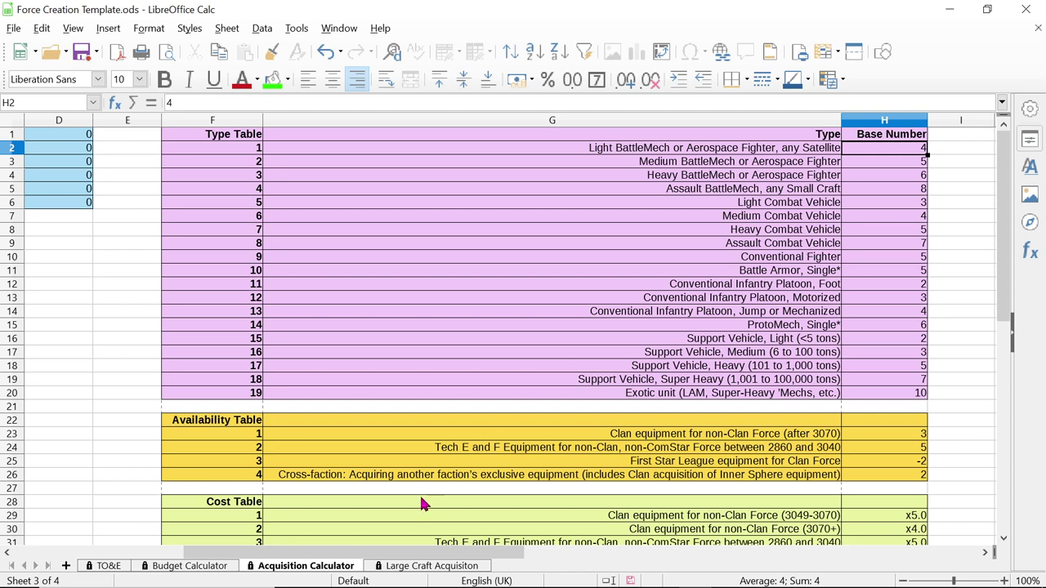
Set the Acquisition Calculator's Unit Type to 1 for Light BattleMech or Aerospace Fighter and compare it with the Type Table
{"action": "left_click_drag", "start_coordinate": [381, 554], "coordinate": [205, 563]}
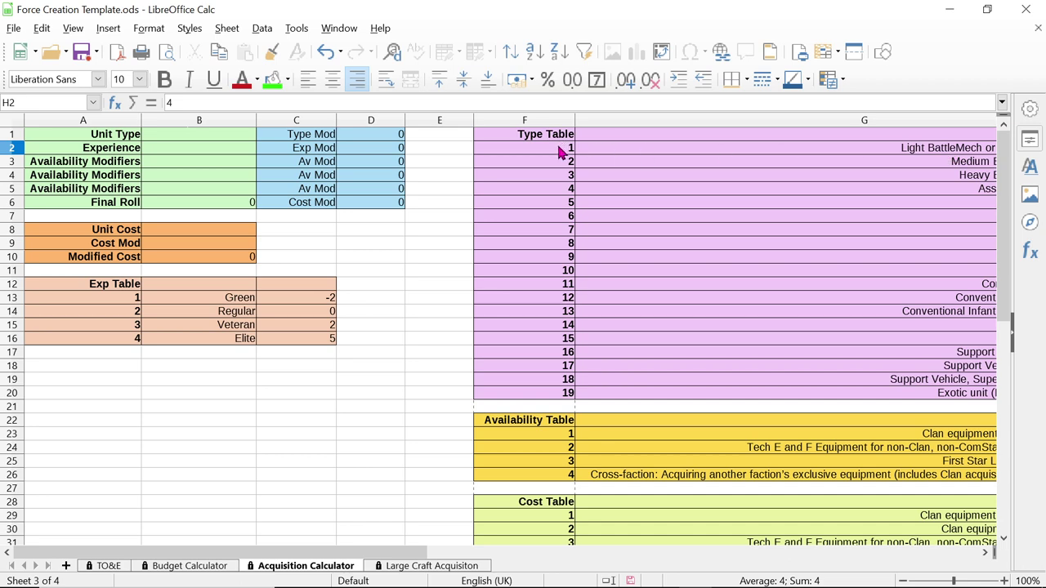
{"action": "left_click", "coordinate": [185, 137]}
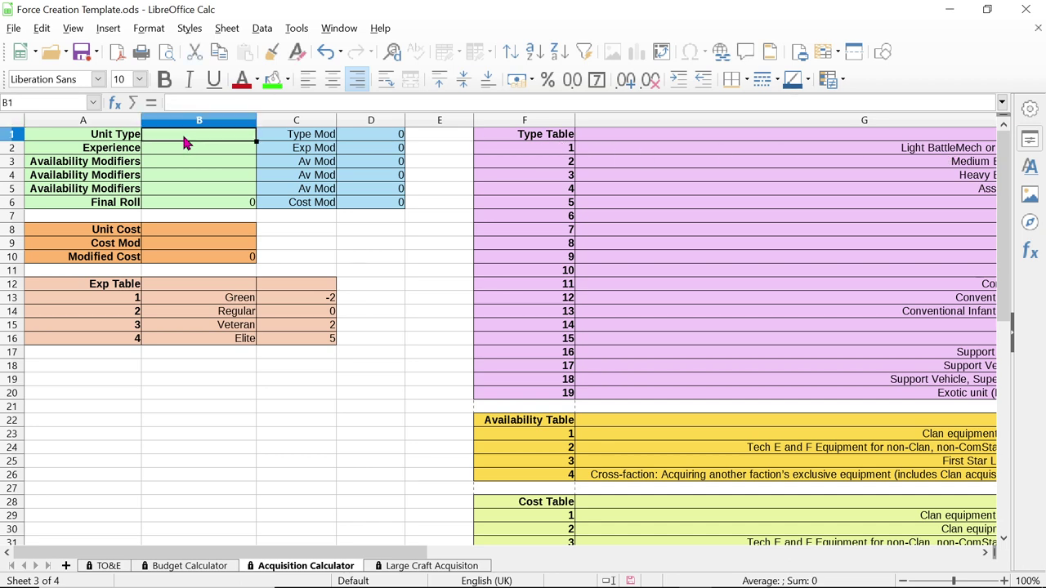
{"action": "type", "text": "1"}
{"action": "key", "text": "Return"}
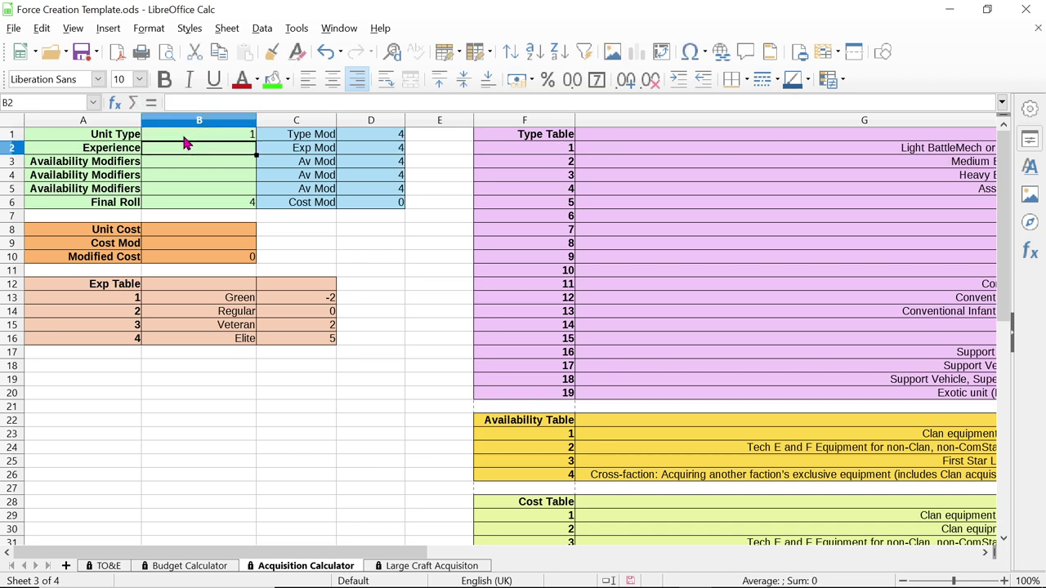
{"action": "left_click", "coordinate": [569, 149]}
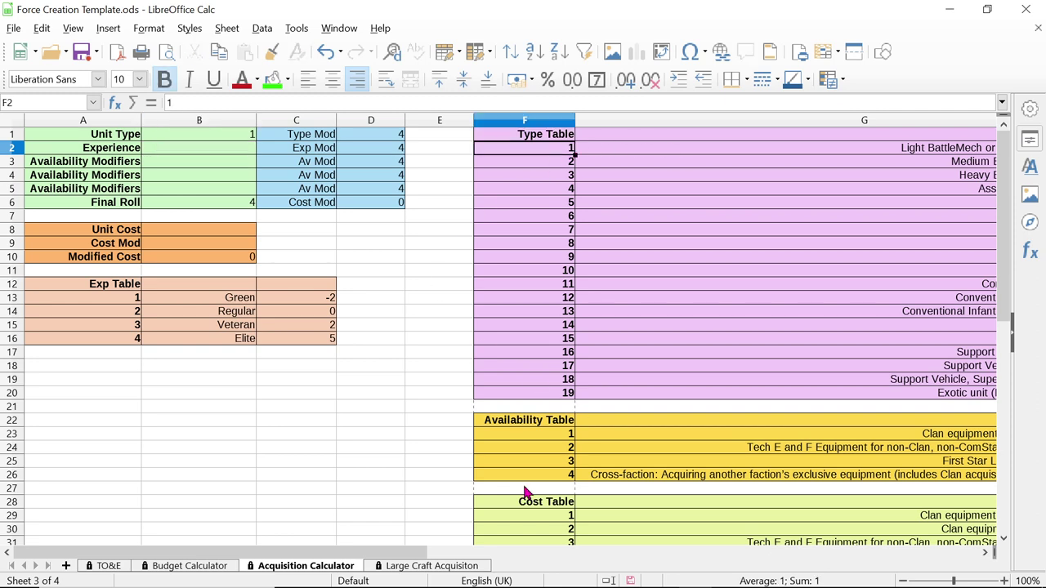
{"action": "left_click_drag", "start_coordinate": [386, 549], "coordinate": [286, 542]}
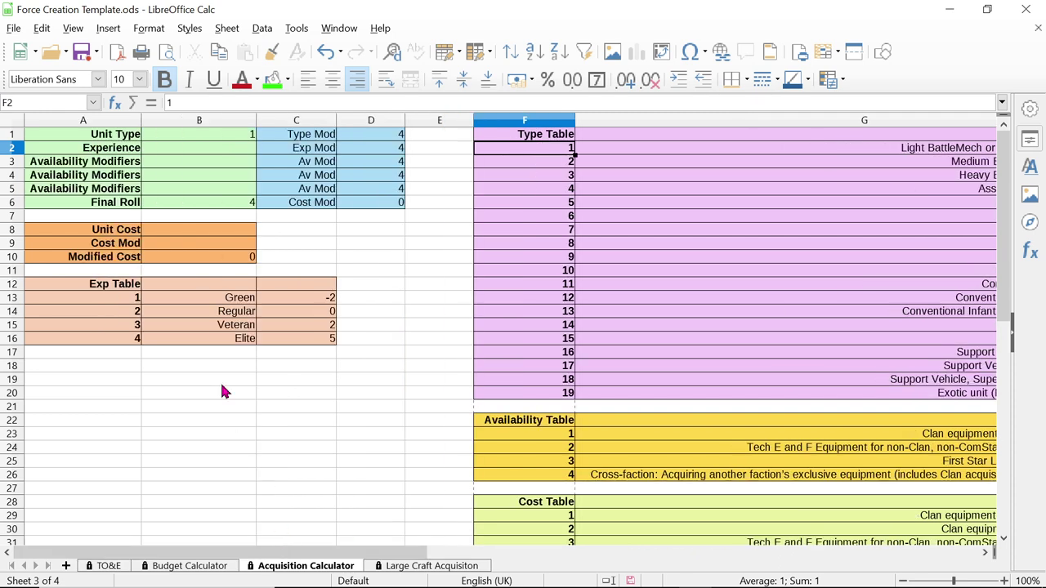
Review the experience modifiers and base numbers, set Experience to 4 for Elite, and check the Final Roll
{"action": "left_click", "coordinate": [244, 156]}
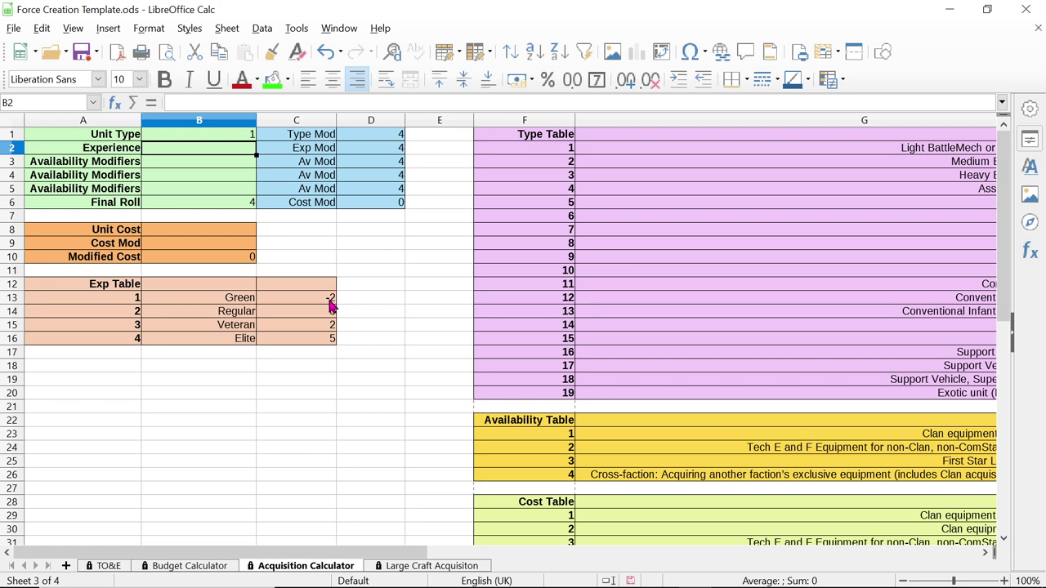
{"action": "left_click", "coordinate": [314, 340]}
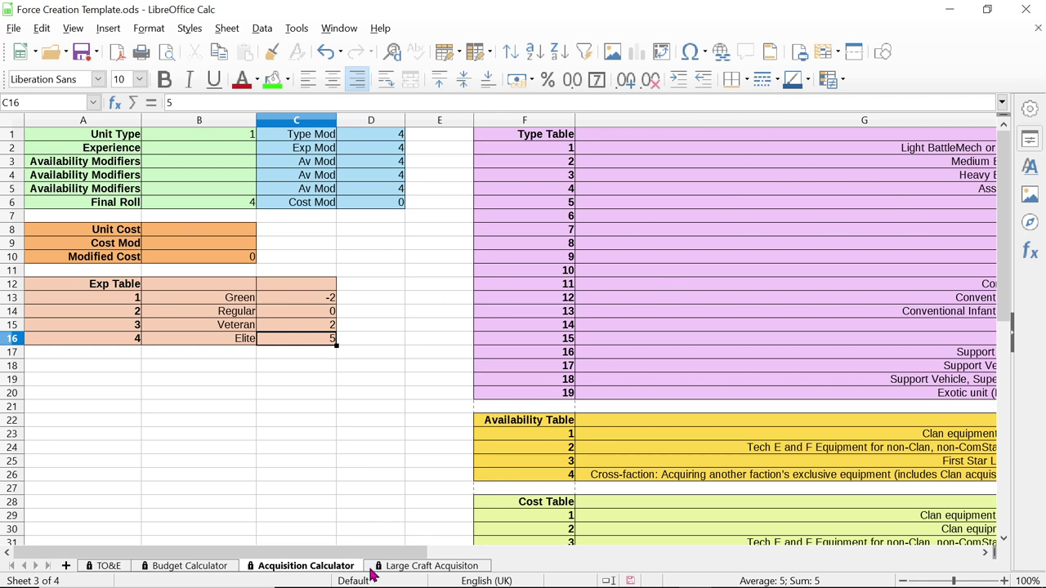
{"action": "left_click_drag", "start_coordinate": [362, 553], "coordinate": [541, 525]}
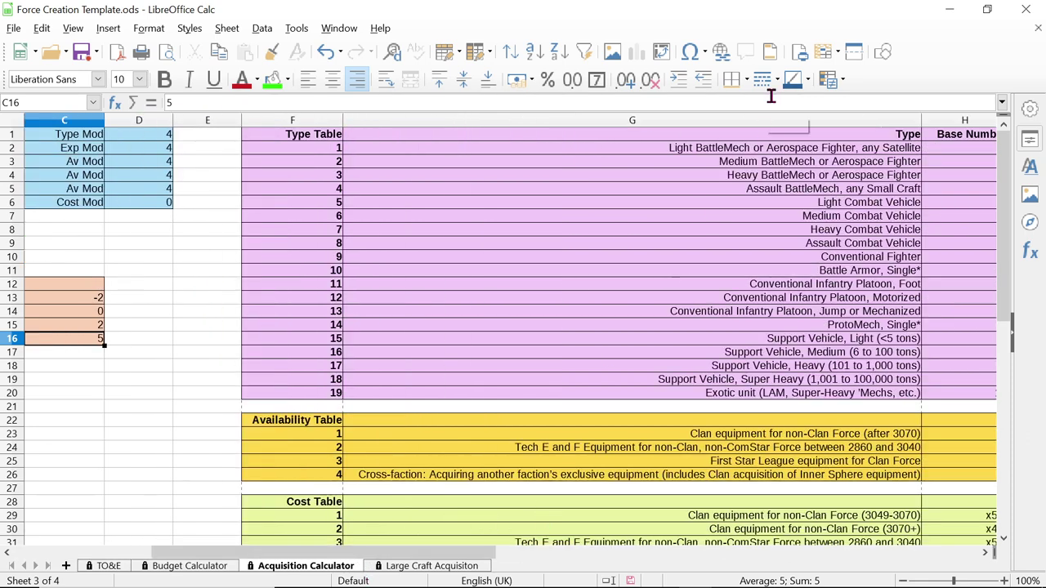
{"action": "left_click_drag", "start_coordinate": [452, 559], "coordinate": [564, 555]}
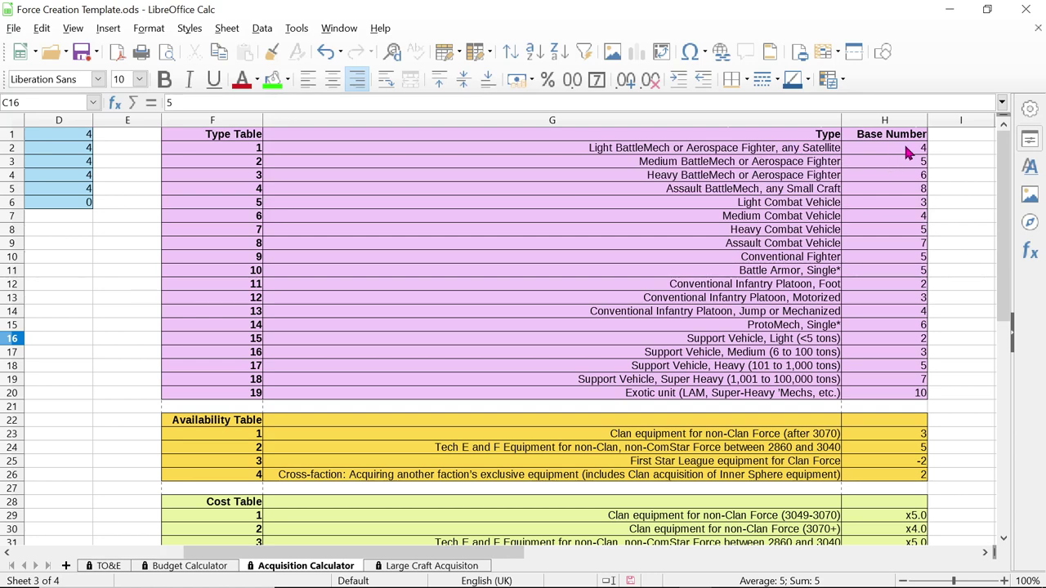
{"action": "left_click_drag", "start_coordinate": [357, 552], "coordinate": [226, 544]}
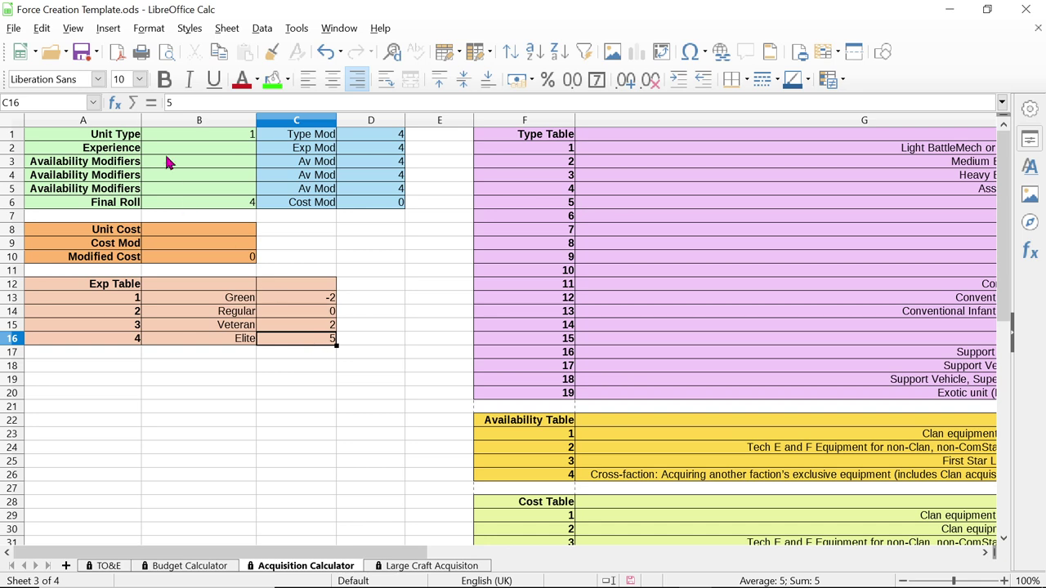
{"action": "left_click", "coordinate": [88, 336]}
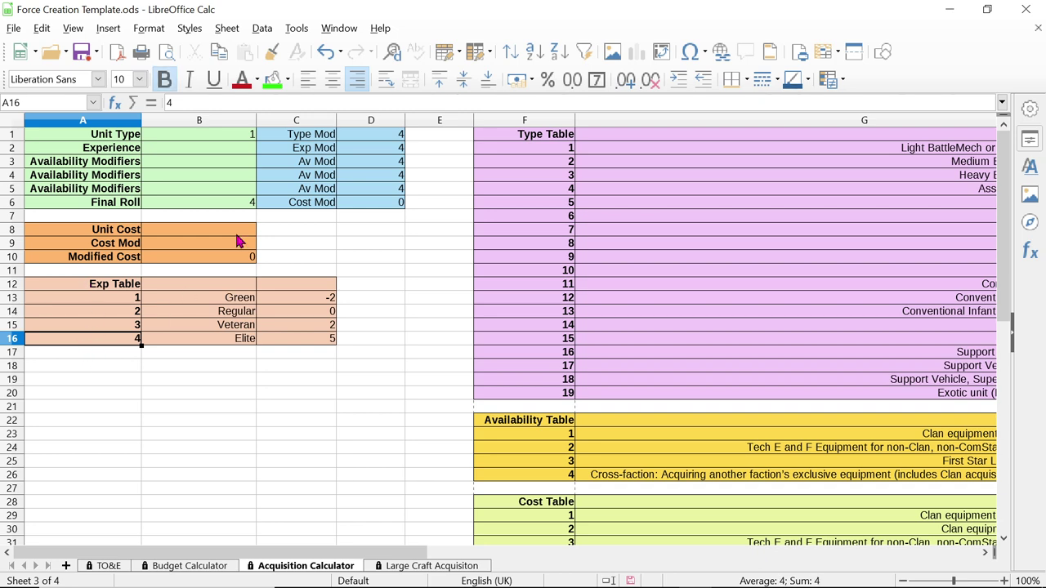
{"action": "left_click", "coordinate": [209, 152]}
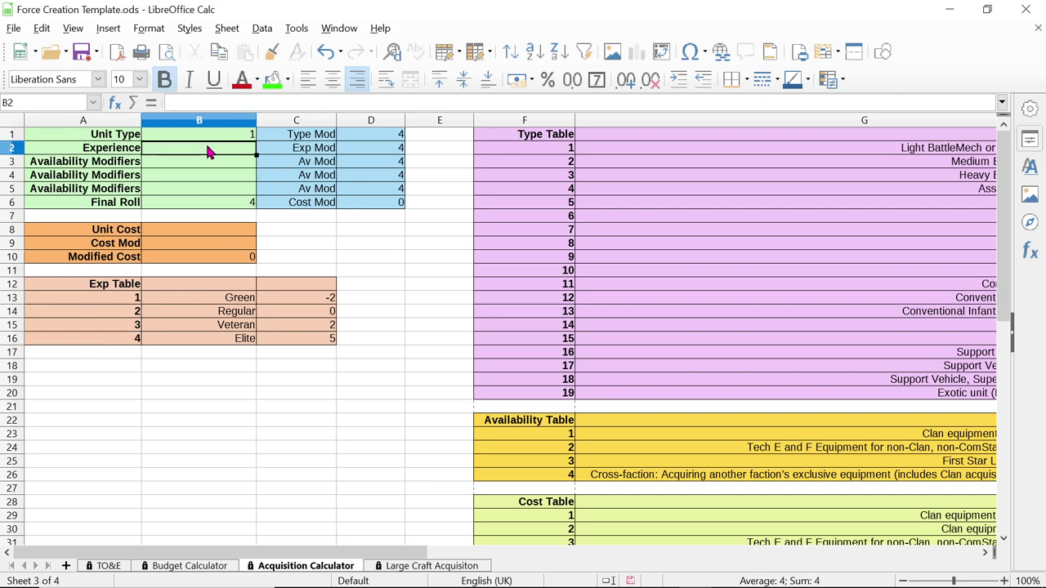
{"action": "type", "text": "4"}
{"action": "key", "text": "Return"}
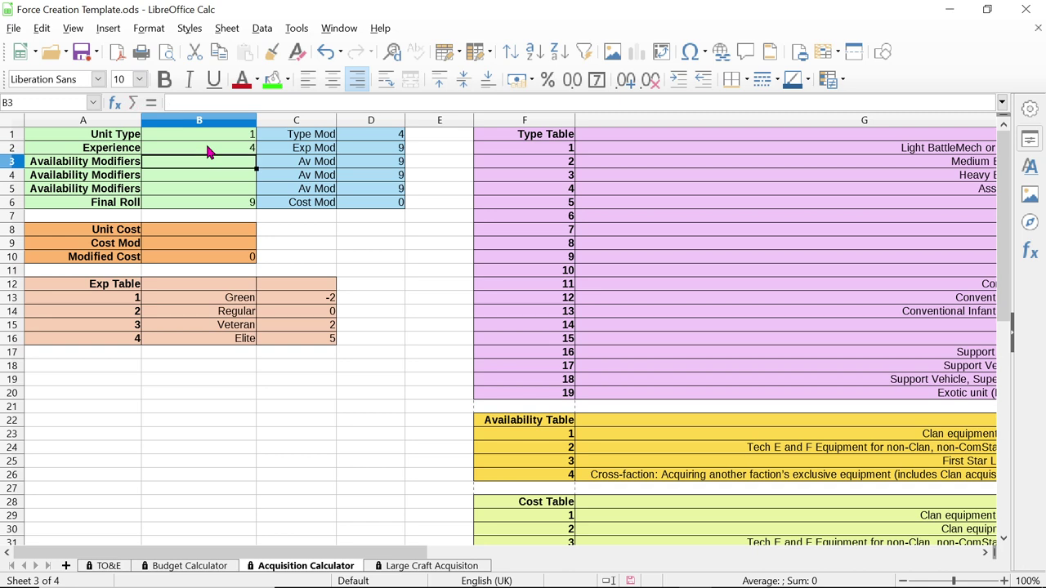
{"action": "left_click", "coordinate": [231, 206]}
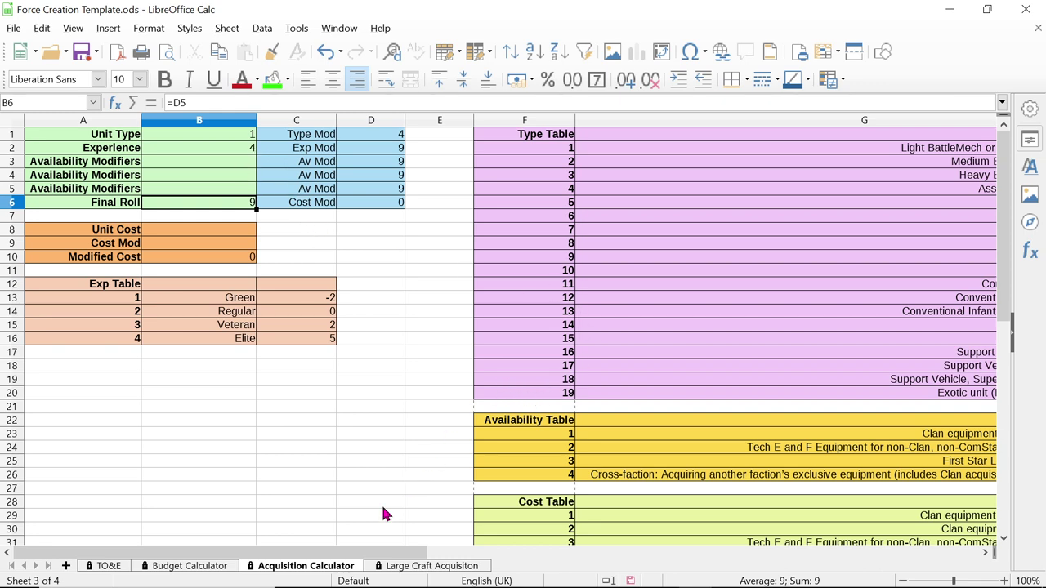
Review the Availability Table entries, starting with Clan equipment for non-Clan forces, along with the Cost Table's tech rating multipliers
{"action": "left_click_drag", "start_coordinate": [373, 553], "coordinate": [602, 556]}
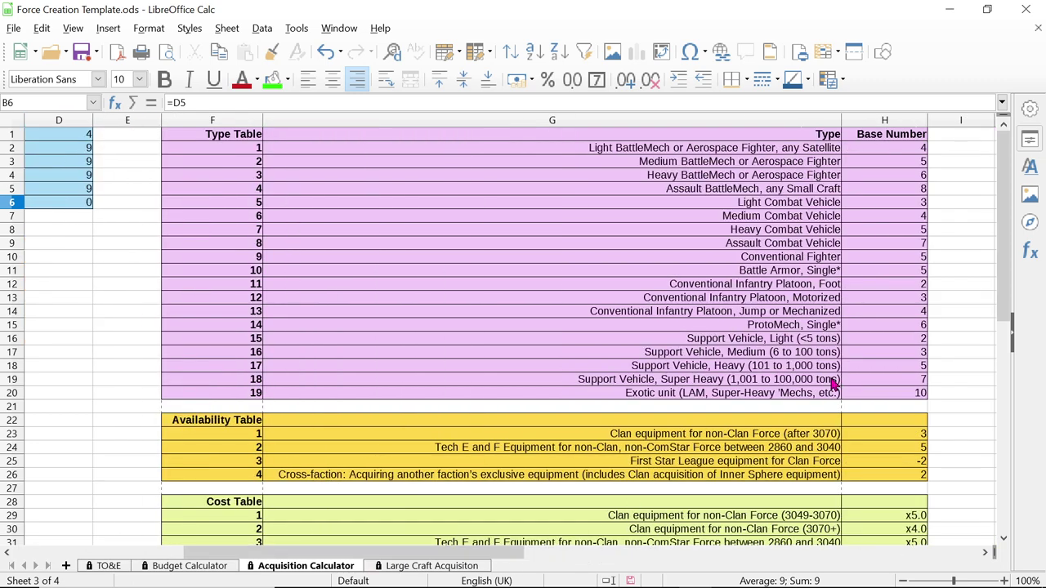
{"action": "scroll", "coordinate": [834, 382], "scroll_direction": "down", "scroll_amount": 2}
{"action": "scroll", "coordinate": [833, 383], "scroll_direction": "down", "scroll_amount": 1}
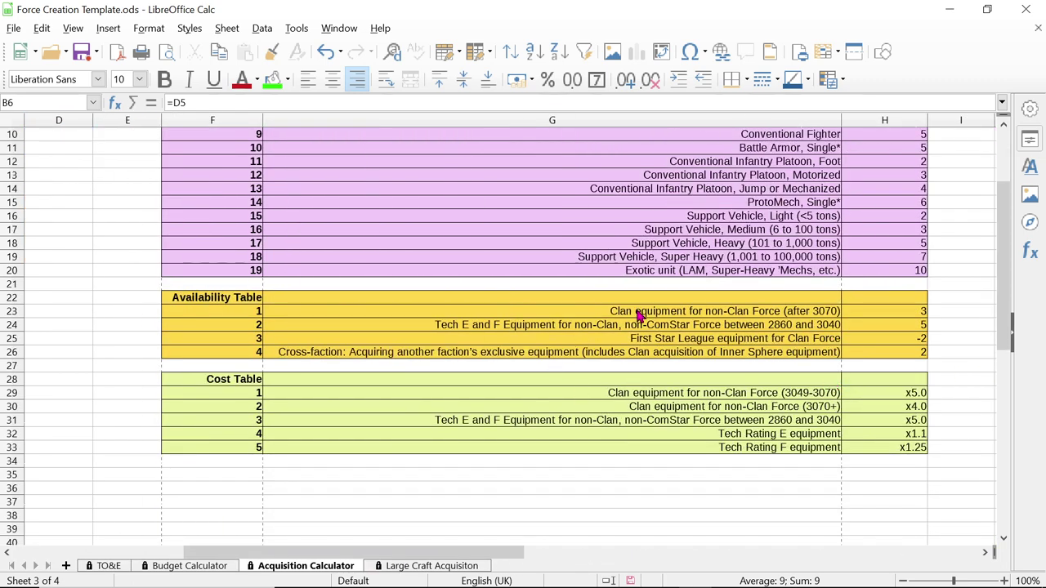
{"action": "left_click", "coordinate": [641, 312]}
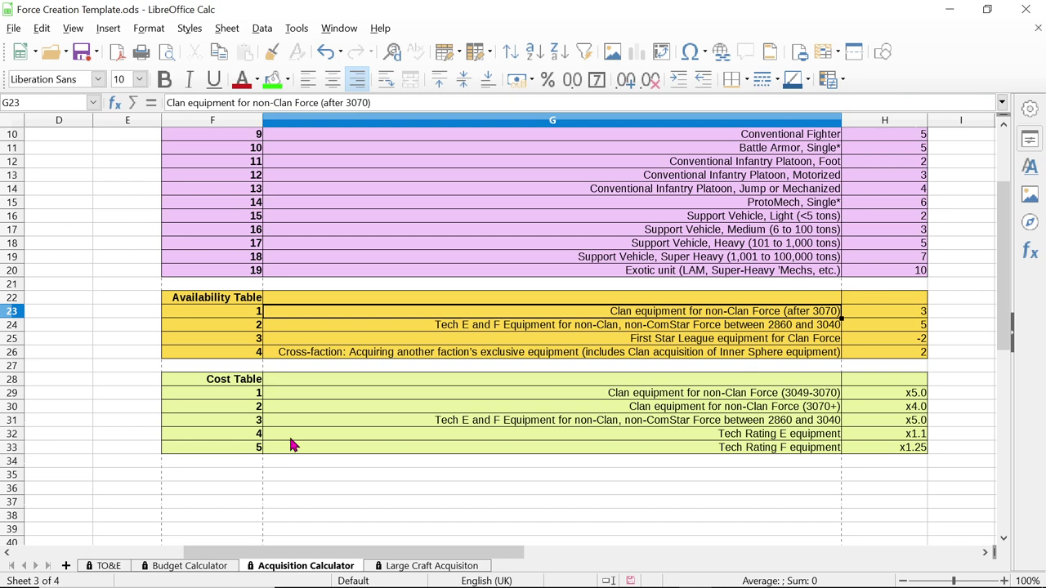
{"action": "scroll", "coordinate": [438, 348], "scroll_direction": "right", "scroll_amount": 6}
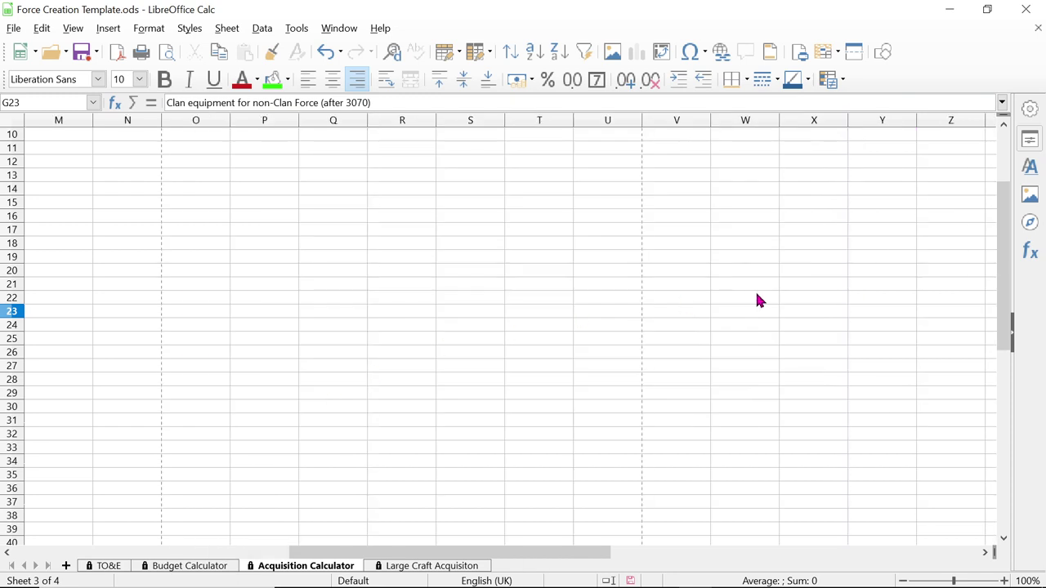
{"action": "scroll", "coordinate": [756, 294], "scroll_direction": "left", "scroll_amount": 10}
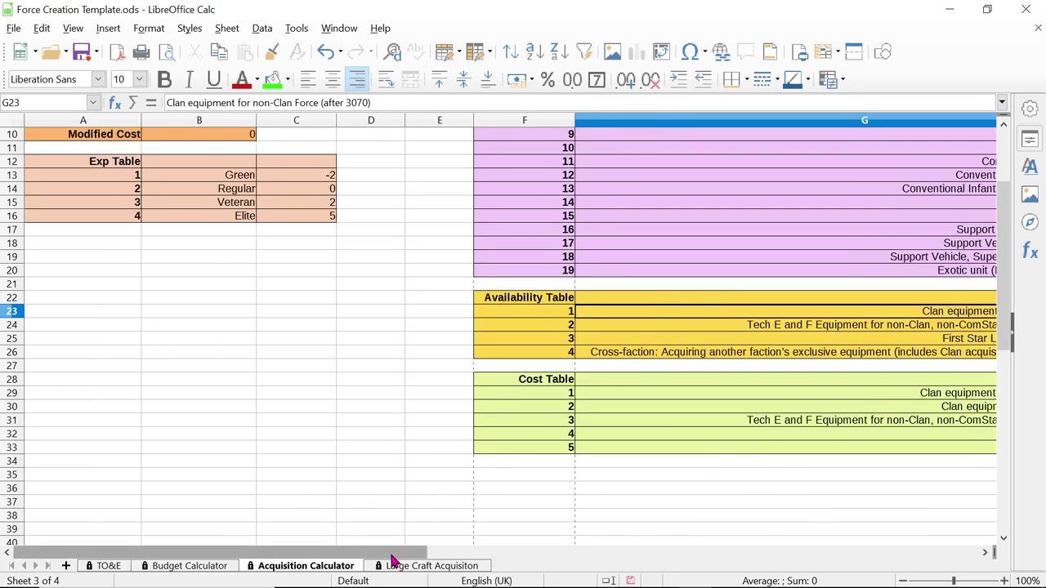
{"action": "left_click_drag", "start_coordinate": [394, 554], "coordinate": [664, 510]}
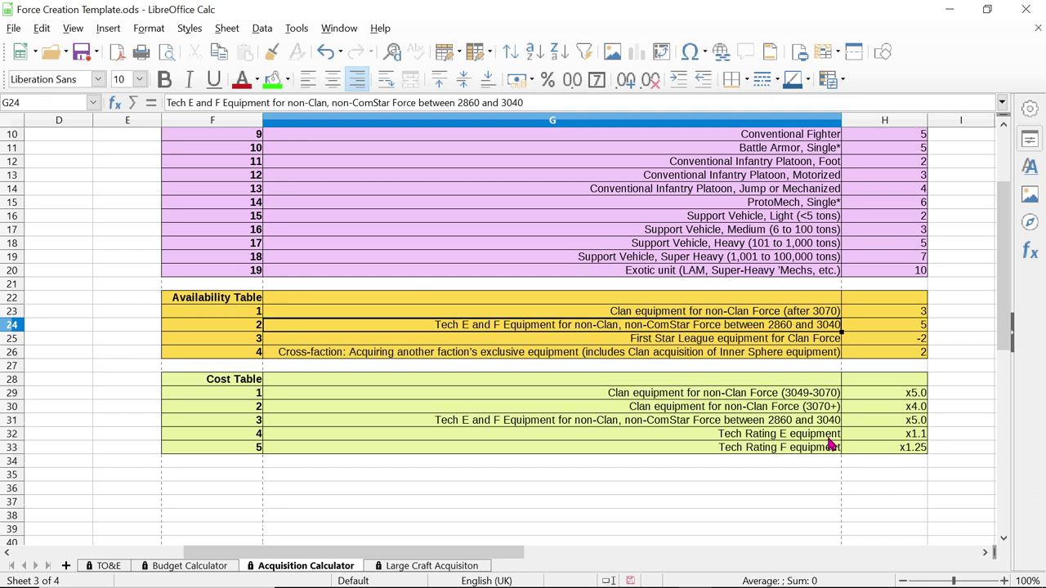
Switch to MegaMekLab and open the unit selection for loading an existing unit
{"action": "mouse_move", "coordinate": [736, 576]}
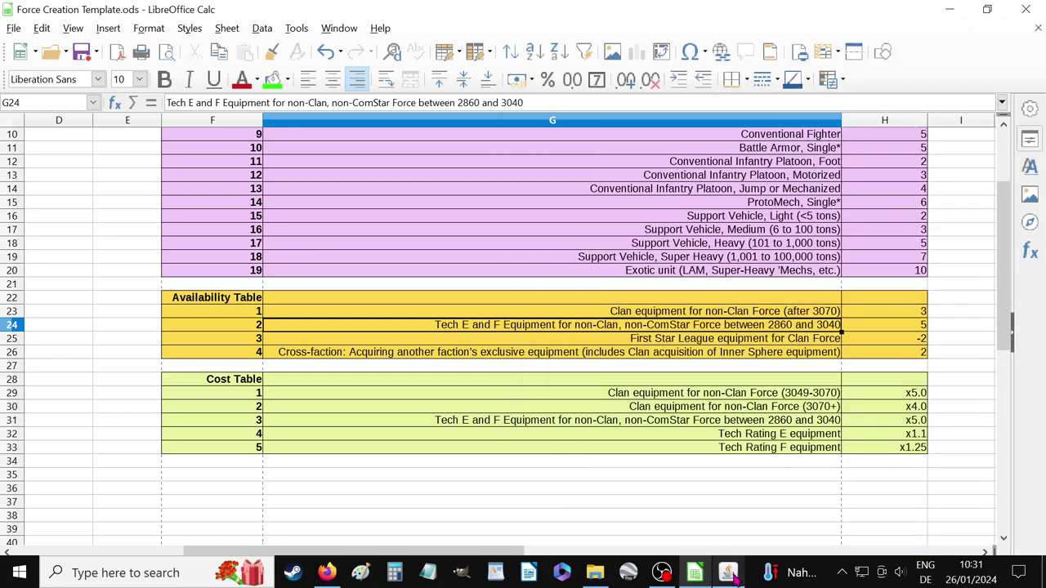
{"action": "left_click", "coordinate": [730, 574]}
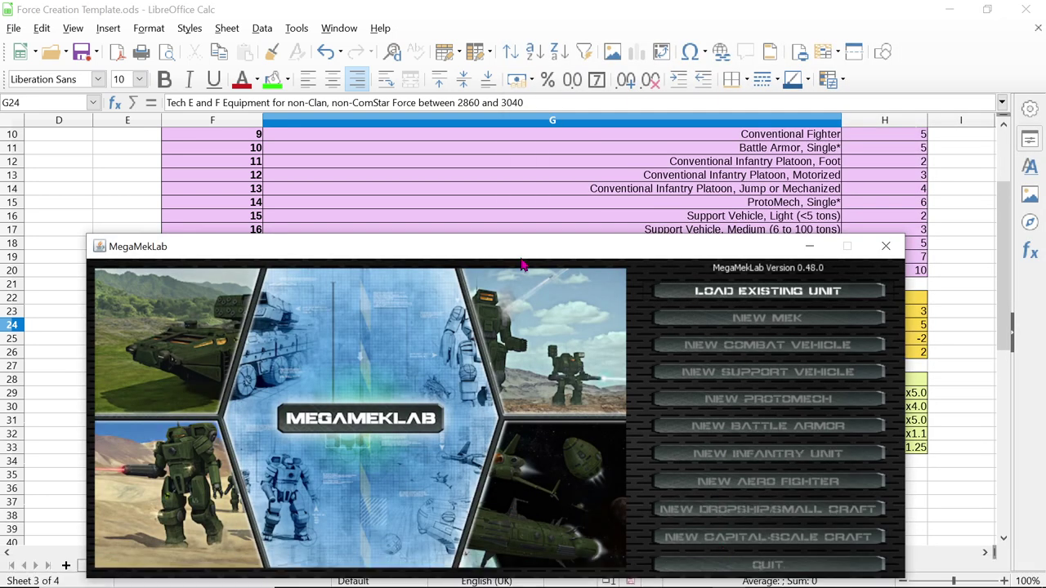
{"action": "left_click_drag", "start_coordinate": [522, 255], "coordinate": [533, 162]}
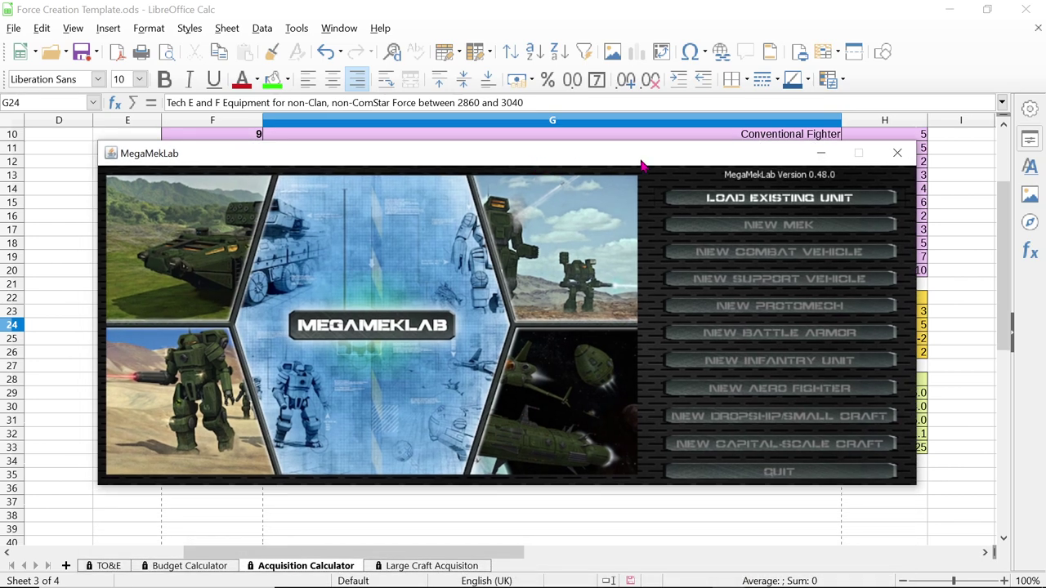
{"action": "left_click", "coordinate": [808, 203]}
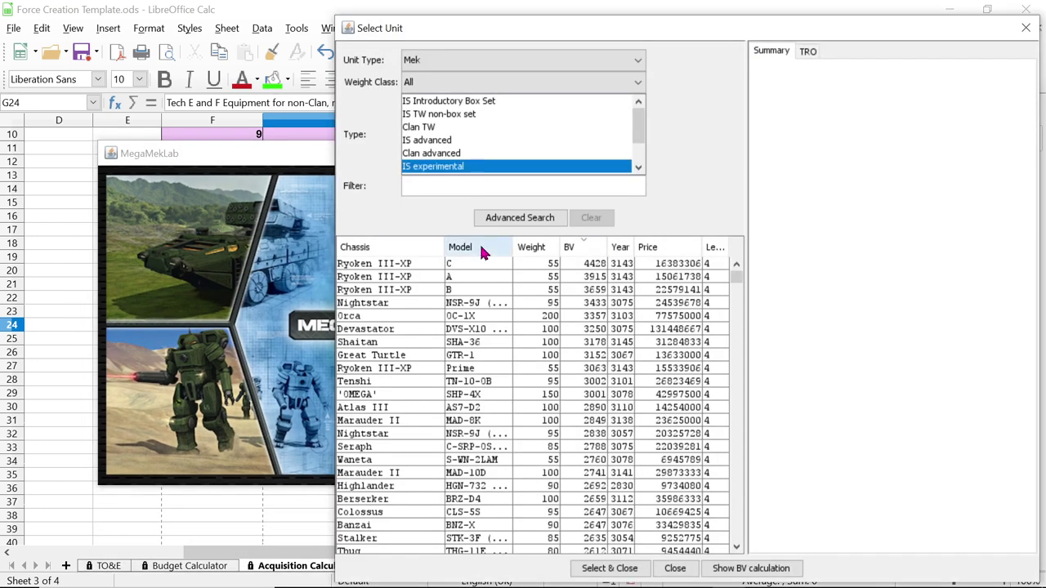
{"action": "left_click_drag", "start_coordinate": [643, 29], "coordinate": [506, 18]}
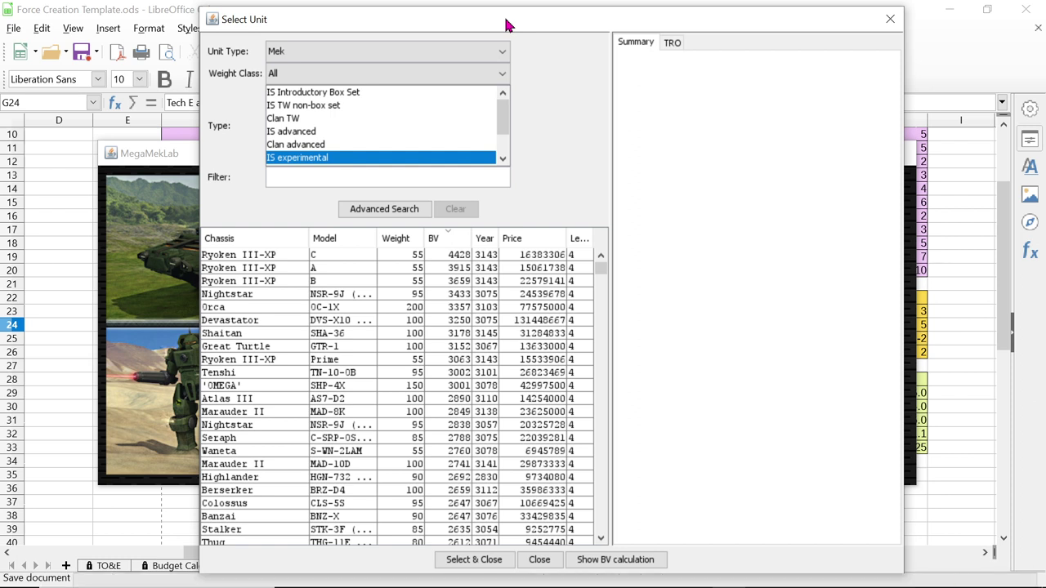
Limit the Mek list to the IS TW non-box set type and filter it for Locust
{"action": "left_click", "coordinate": [359, 105]}
{"action": "left_click", "coordinate": [327, 179]}
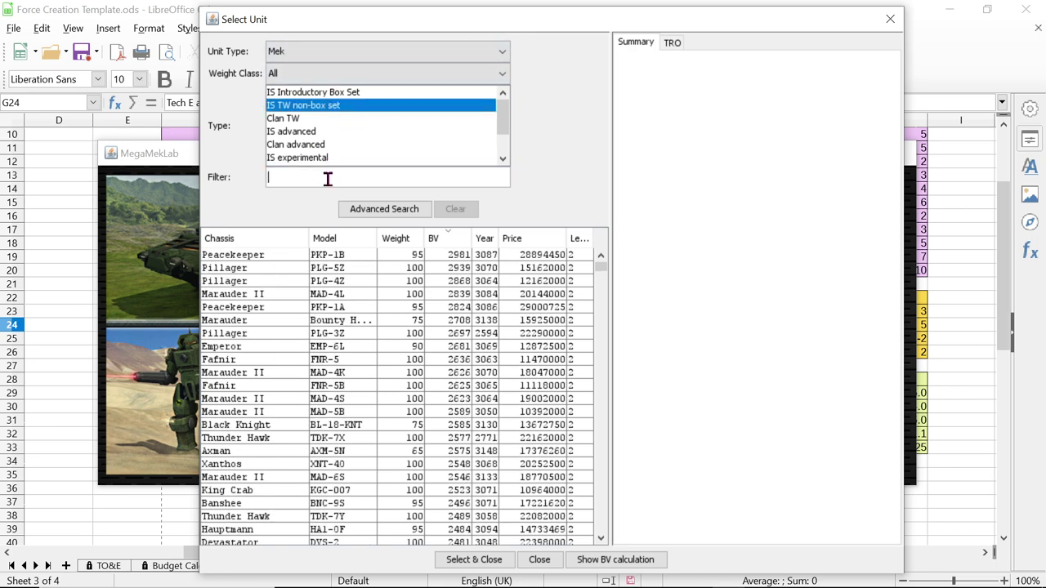
{"action": "type", "text": "Locust"}
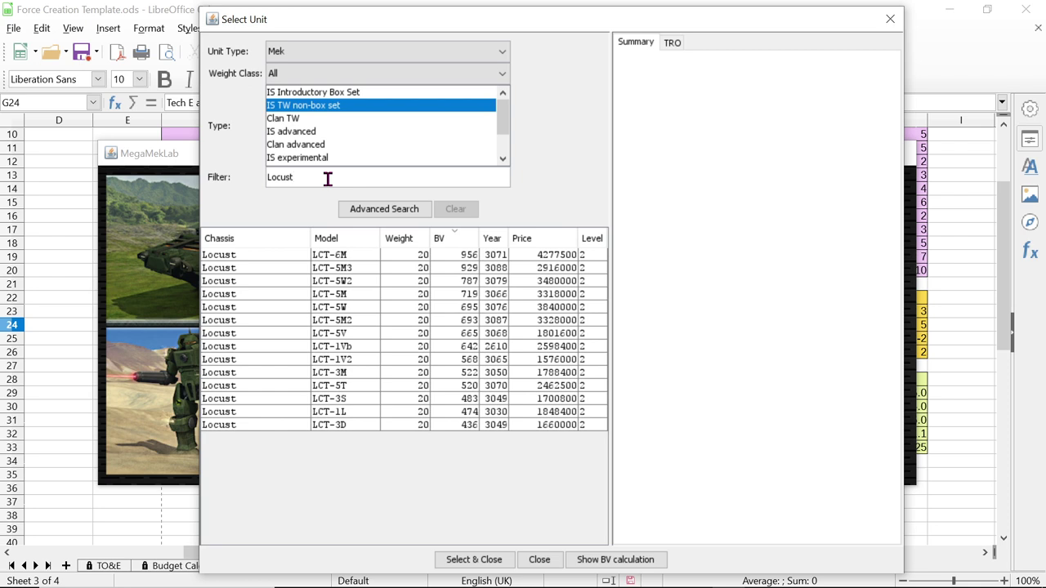
Switch the Locust list to the IS Introductory Box Set type and examine the LCT-1E summary for its tech rating
{"action": "left_click", "coordinate": [354, 92]}
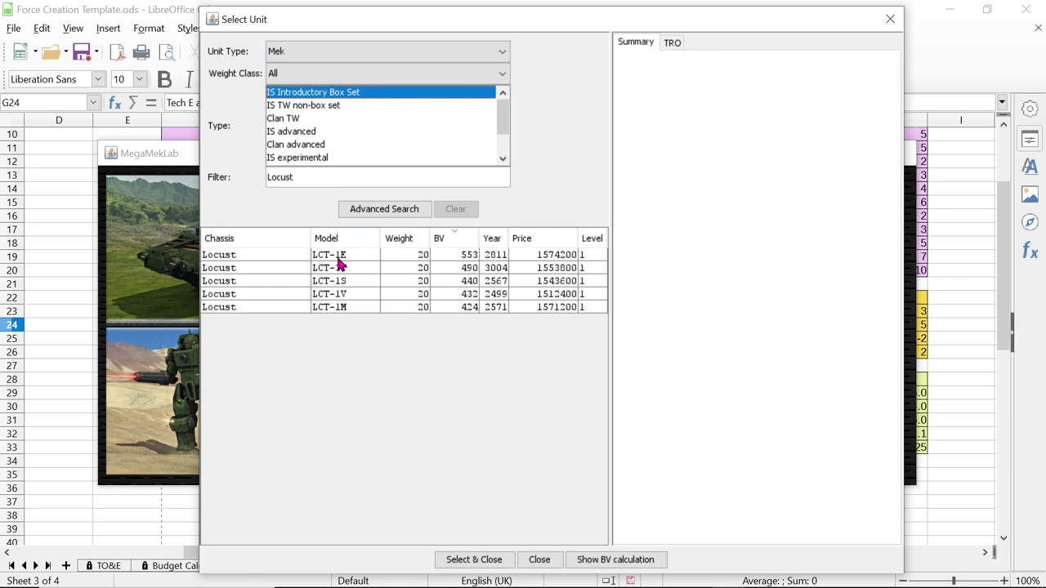
{"action": "left_click", "coordinate": [339, 255]}
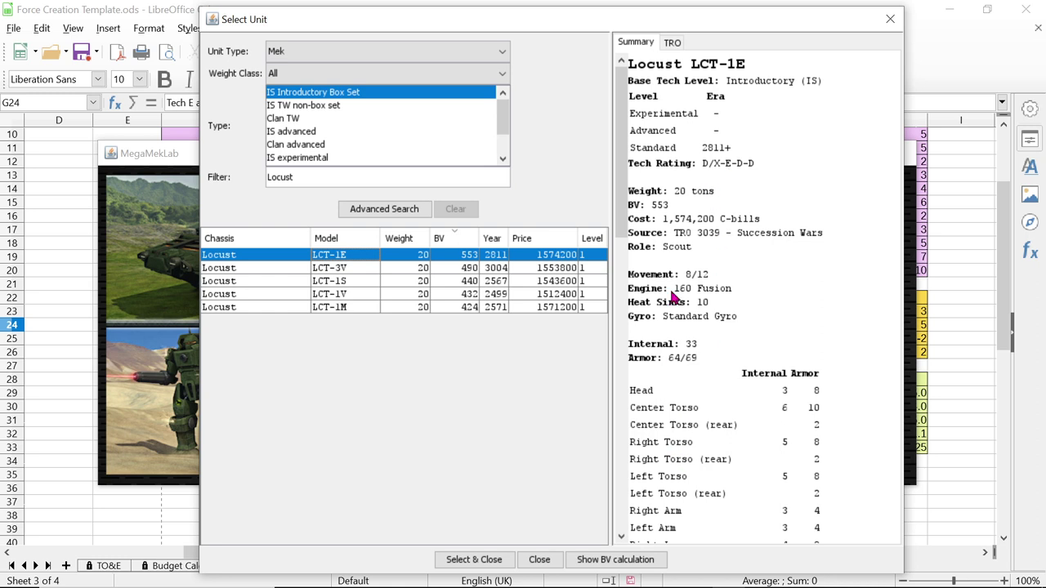
{"action": "key", "text": "alt+Tab"}
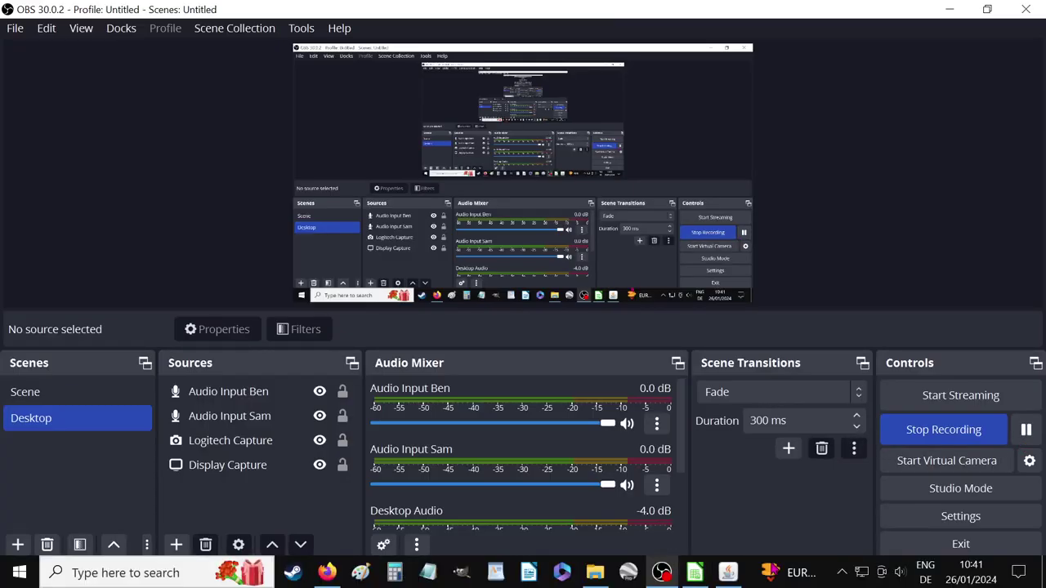
{"action": "left_click", "coordinate": [728, 573]}
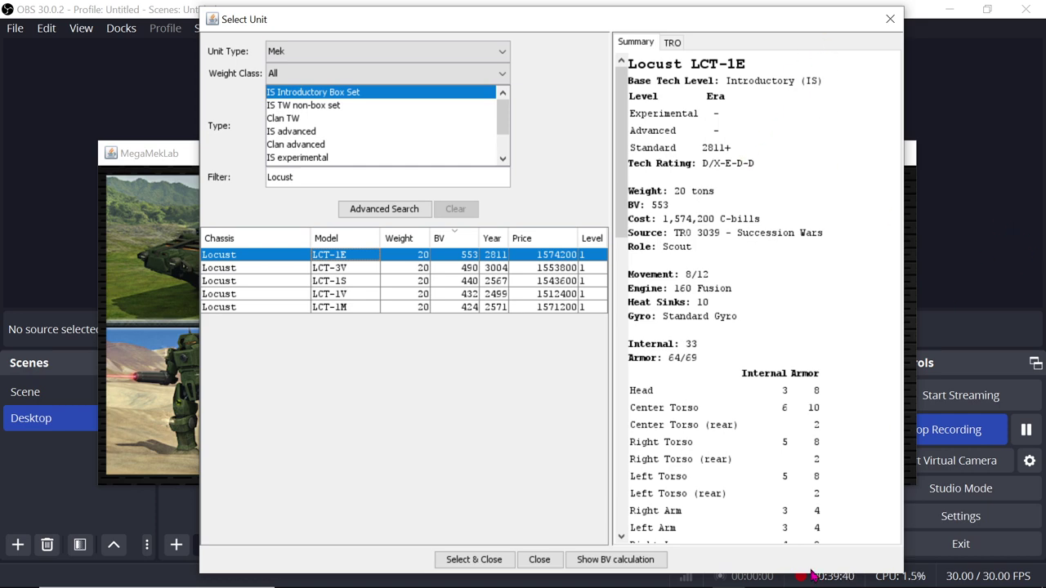
Return to the LibreOffice Calc spreadsheet and review the Availability Table entries for First Star League equipment and cross-faction acquisition
{"action": "left_click", "coordinate": [696, 577]}
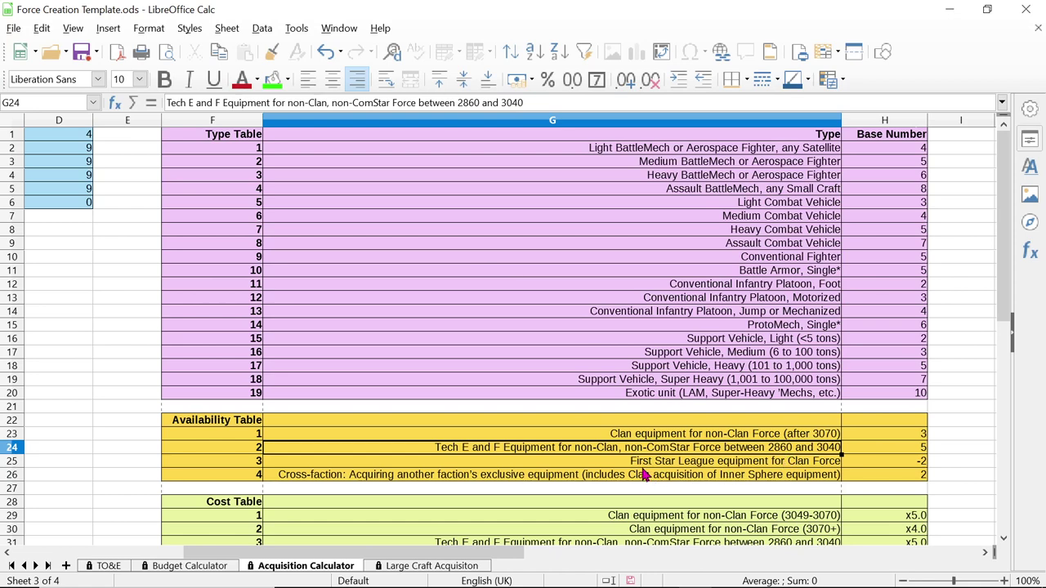
{"action": "key", "text": "Down"}
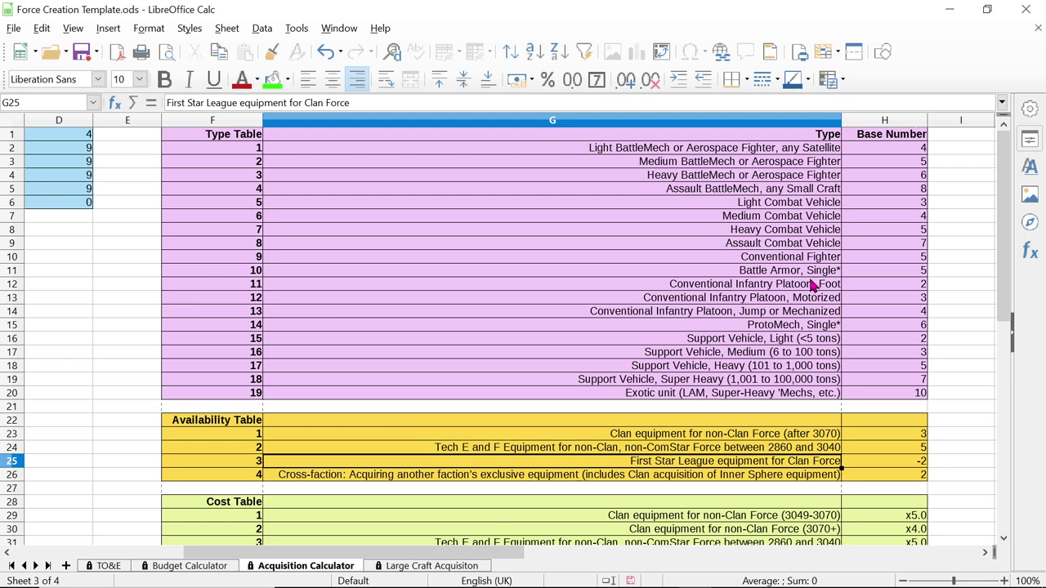
{"action": "scroll", "coordinate": [813, 284], "scroll_direction": "down", "scroll_amount": 2}
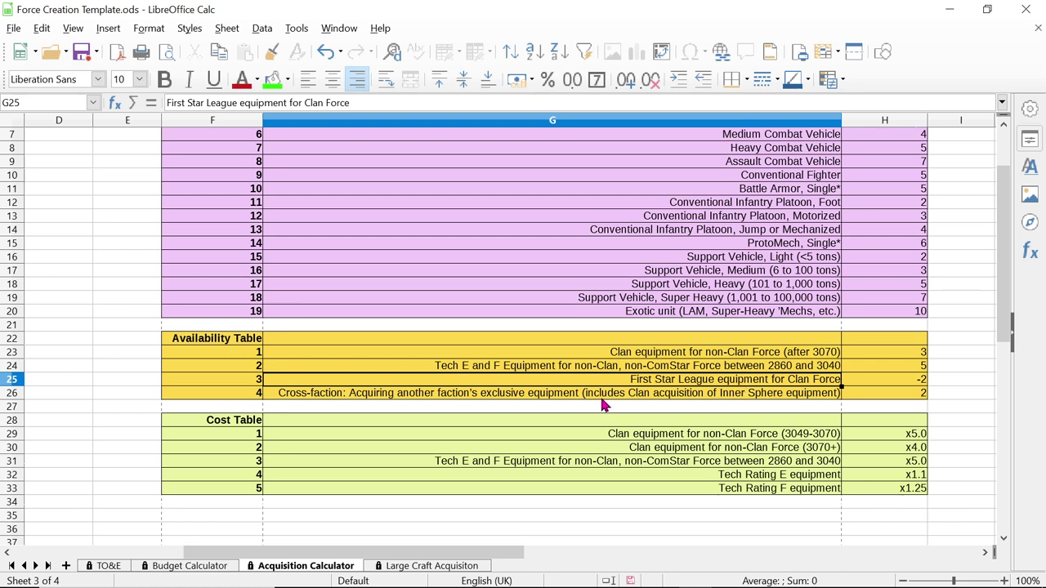
{"action": "left_click", "coordinate": [422, 396]}
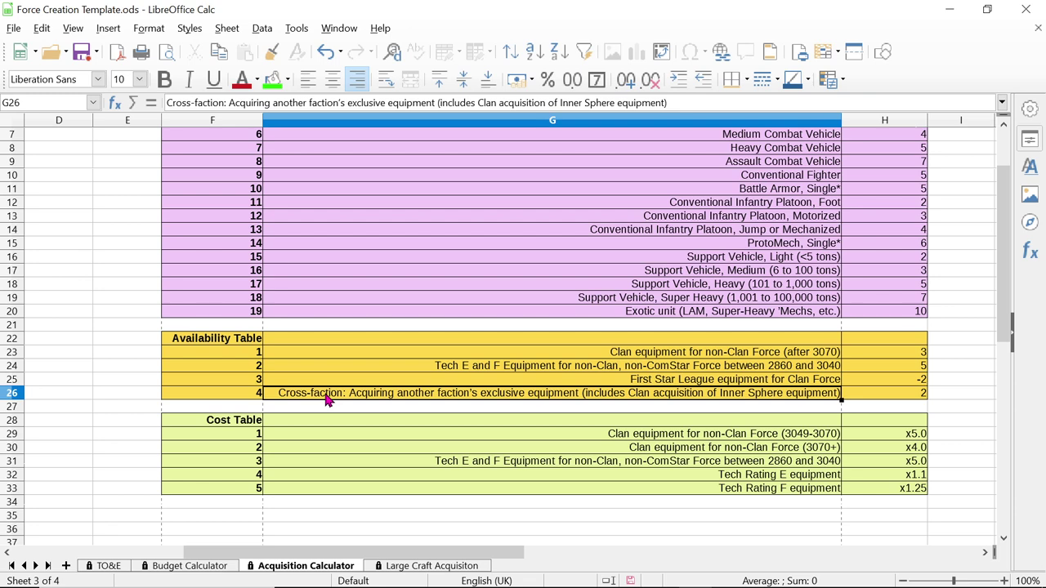
Switch to Firefox and search the Master Unit List's units for Locust
{"action": "mouse_move", "coordinate": [462, 576]}
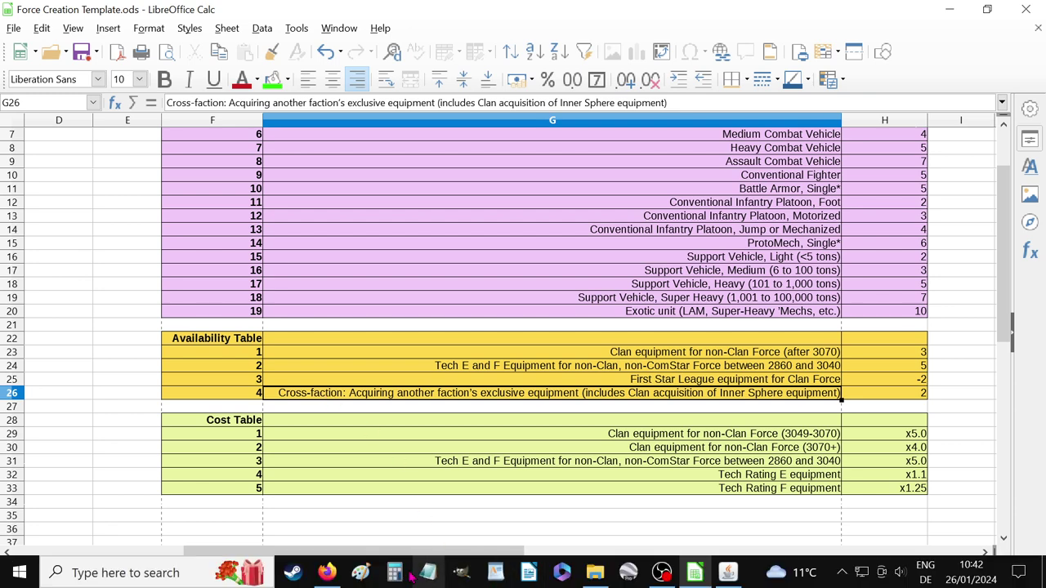
{"action": "left_click", "coordinate": [335, 575]}
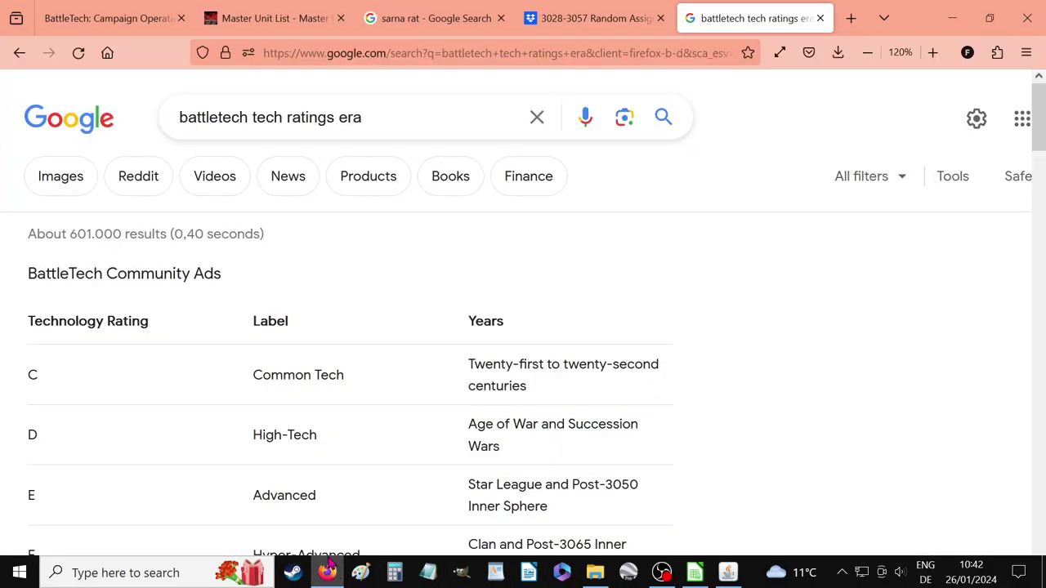
{"action": "left_click", "coordinate": [285, 7]}
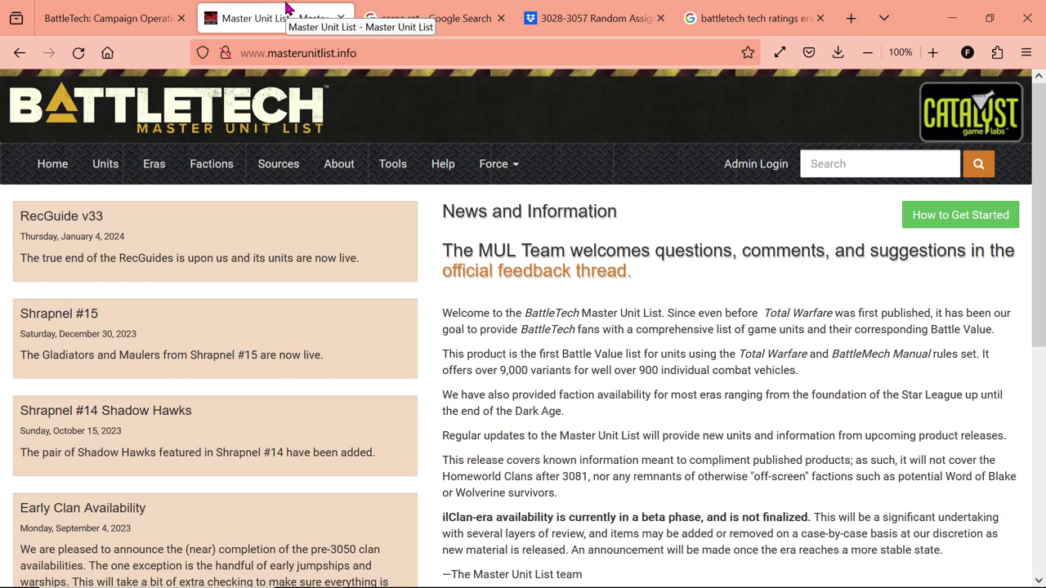
{"action": "left_click", "coordinate": [115, 166]}
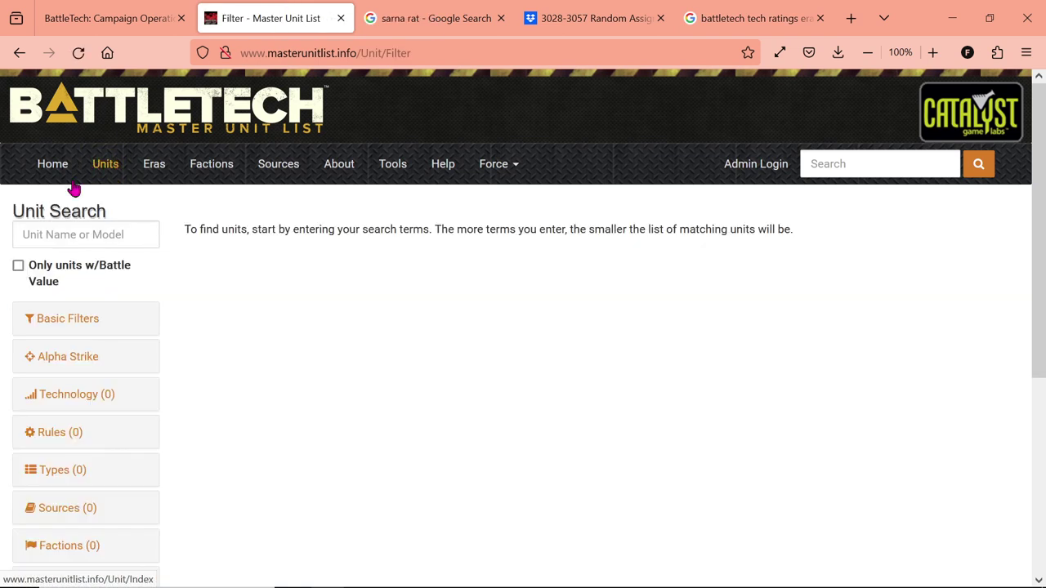
{"action": "left_click", "coordinate": [74, 242]}
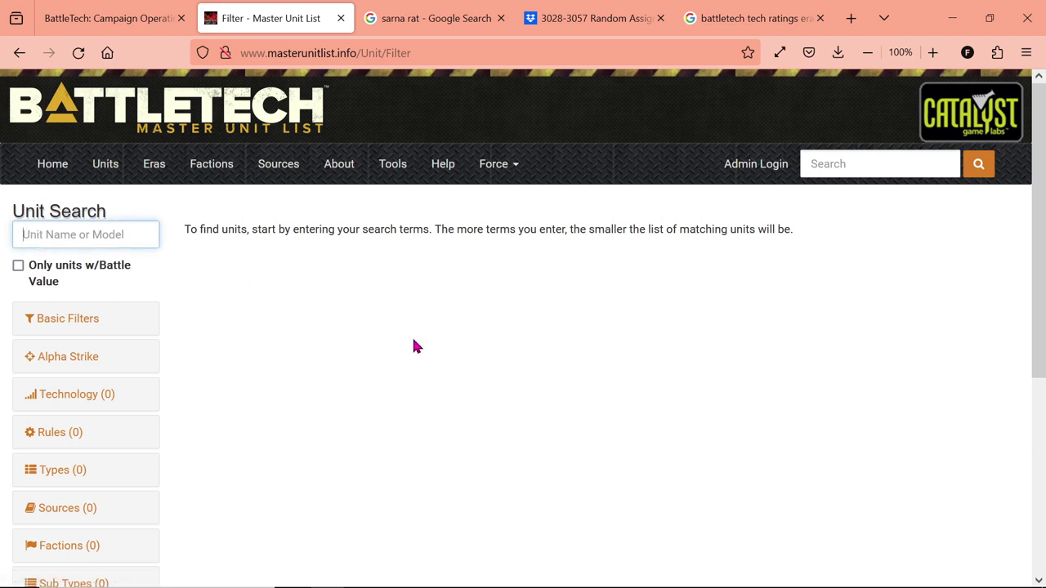
{"action": "type", "text": "Locust"}
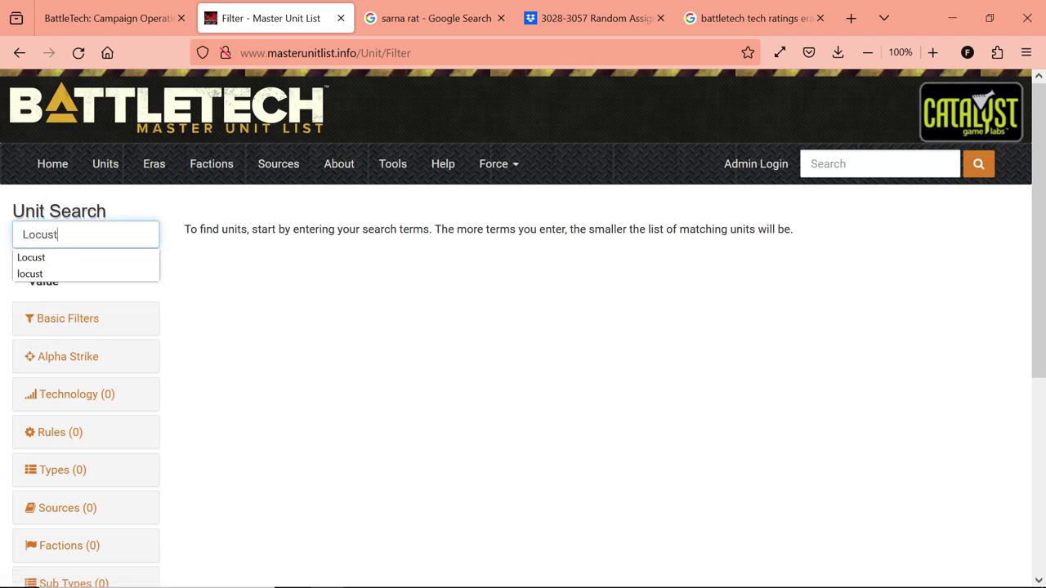
{"action": "key", "text": "Return"}
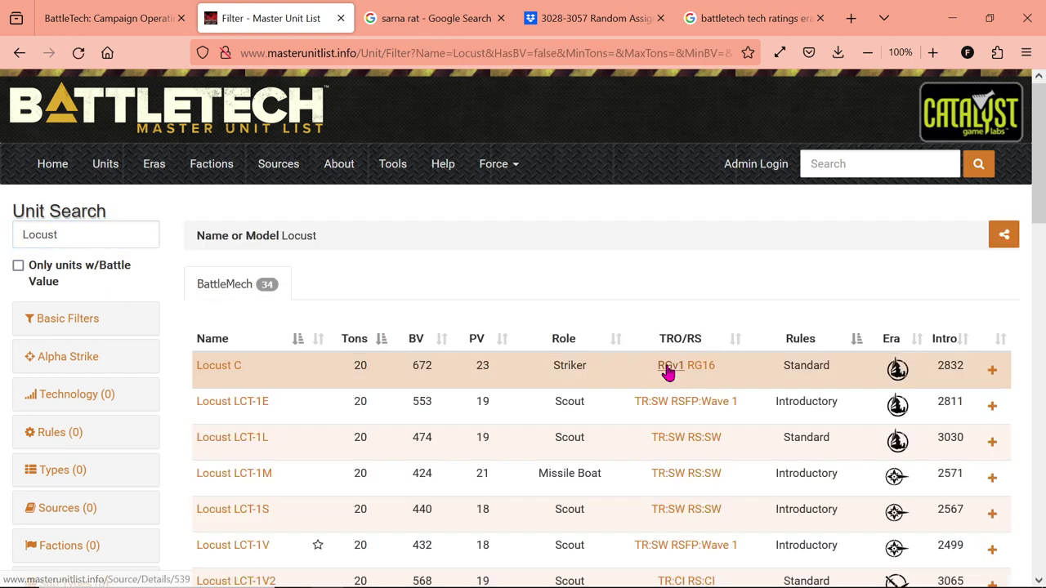
Open the Locust LCT-1E details page and examine its faction availability eras
{"action": "left_click", "coordinate": [218, 413]}
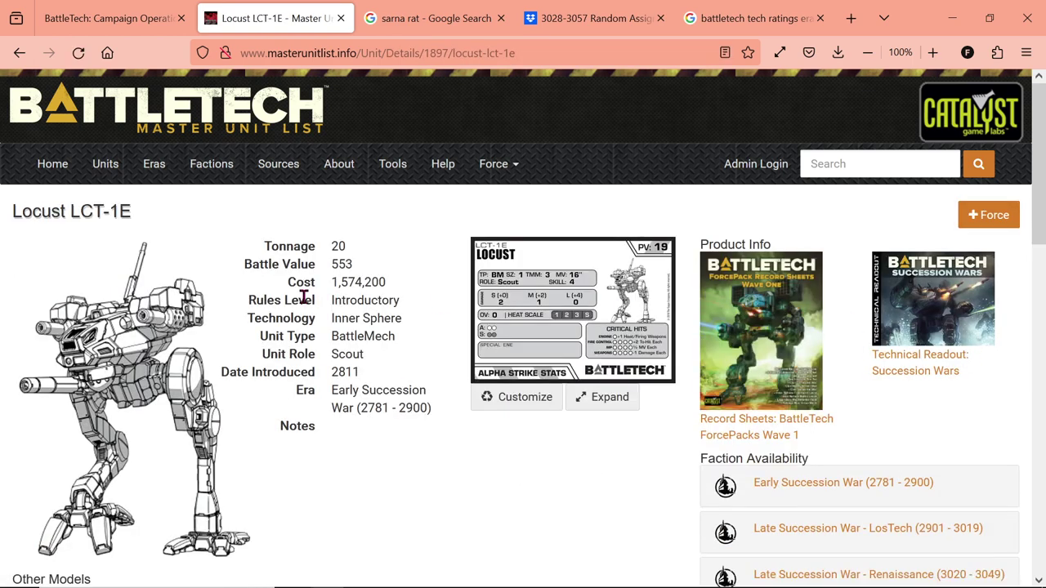
{"action": "scroll", "coordinate": [448, 284], "scroll_direction": "down", "scroll_amount": 3}
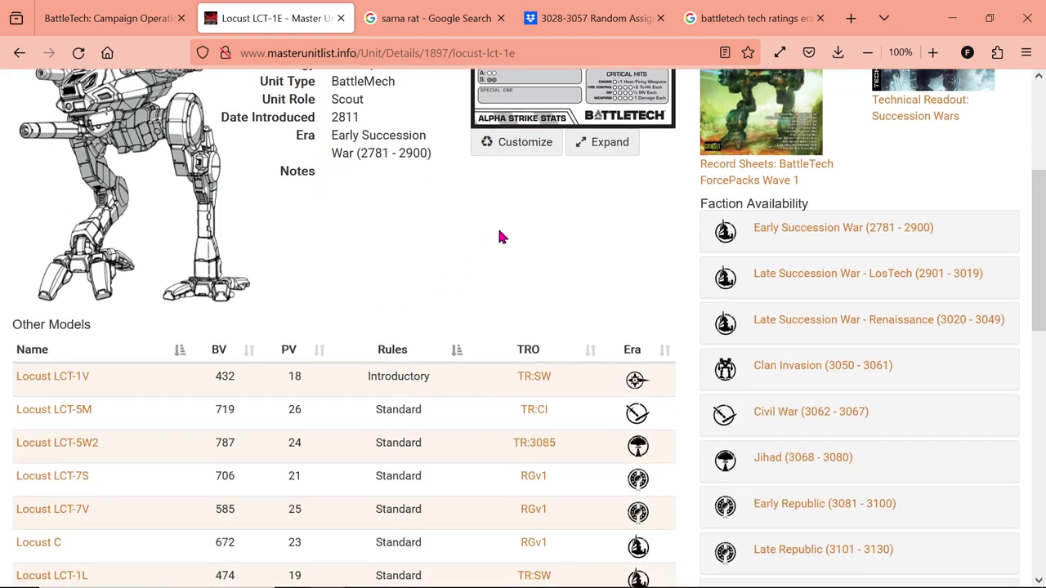
{"action": "scroll", "coordinate": [834, 264], "scroll_direction": "down", "scroll_amount": 2}
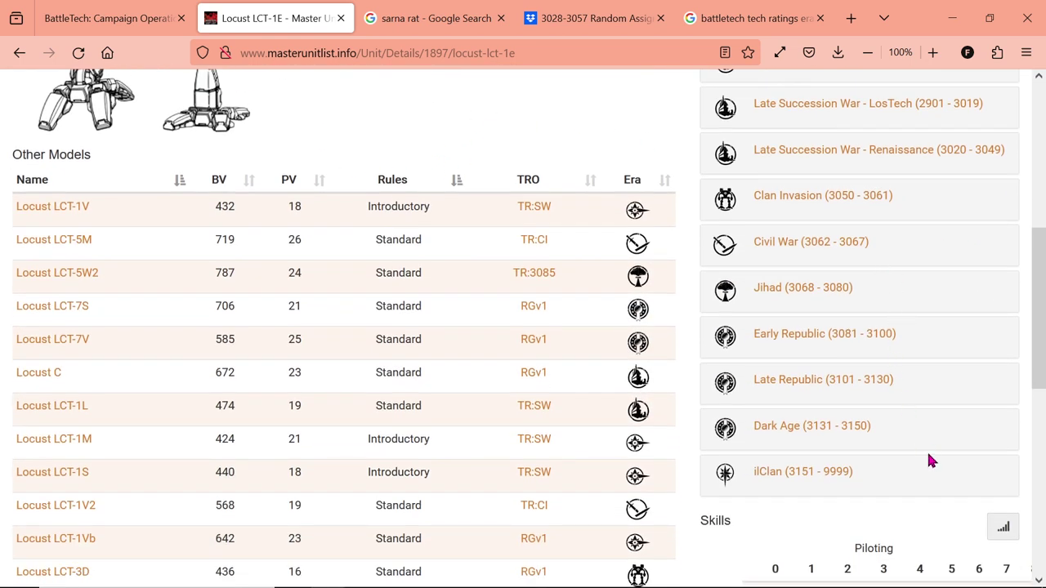
{"action": "scroll", "coordinate": [937, 433], "scroll_direction": "up", "scroll_amount": 2}
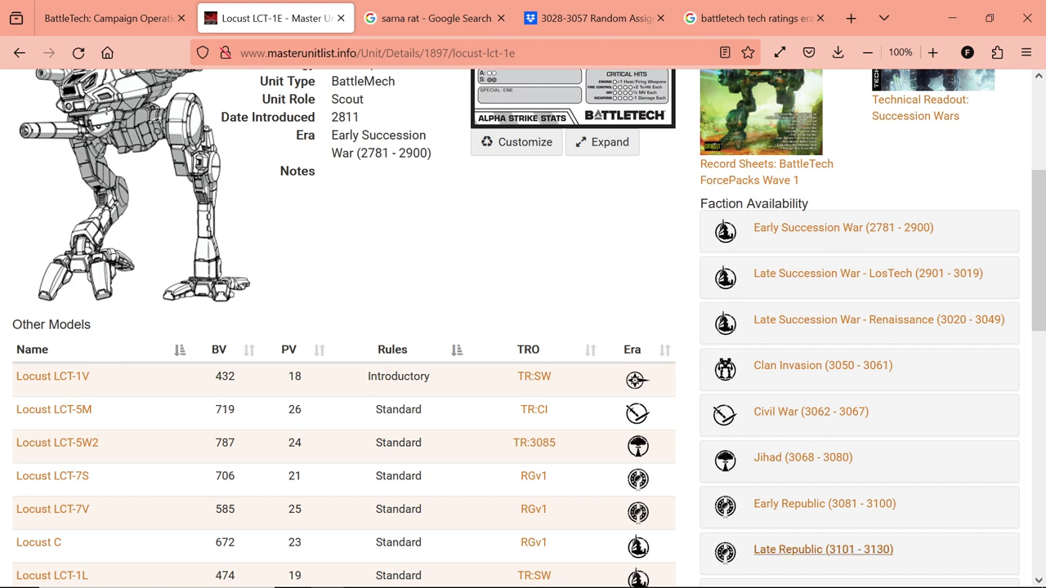
Return to the LibreOffice Calc spreadsheet and check the force's faction and era on the TO&E sheet
{"action": "mouse_move", "coordinate": [727, 582]}
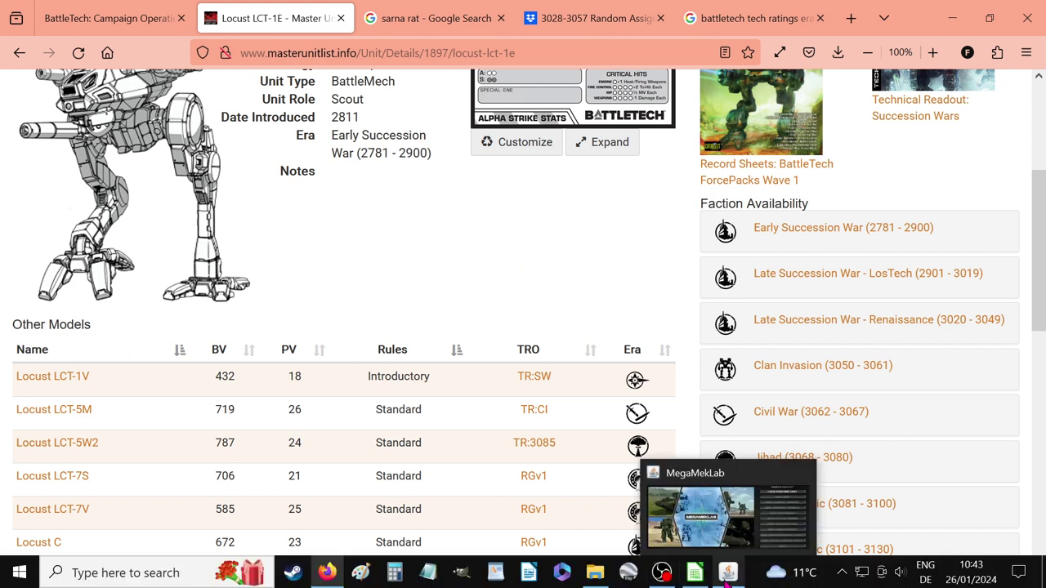
{"action": "mouse_move", "coordinate": [327, 580]}
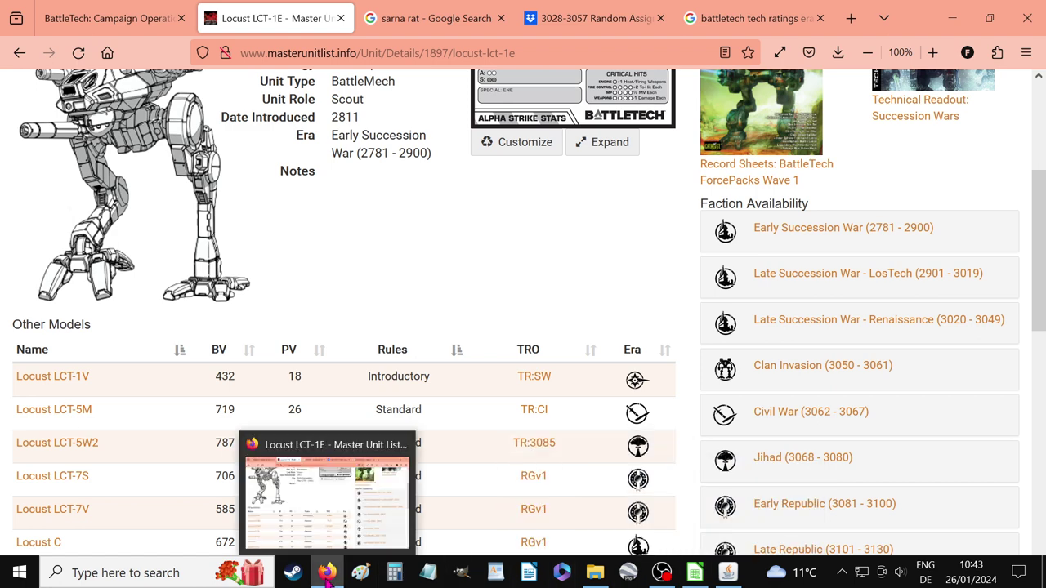
{"action": "left_click", "coordinate": [693, 572]}
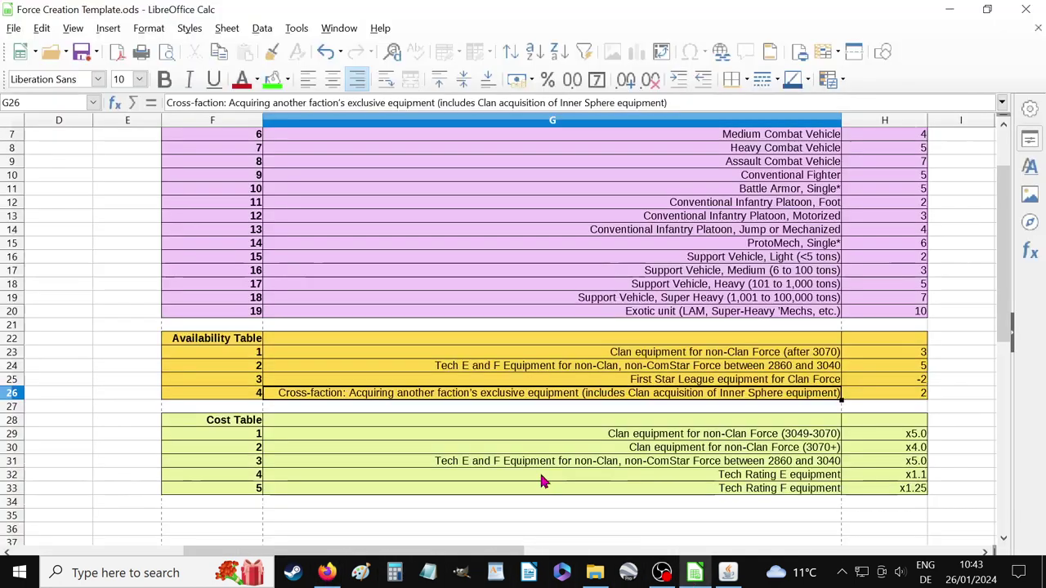
{"action": "left_click", "coordinate": [188, 566]}
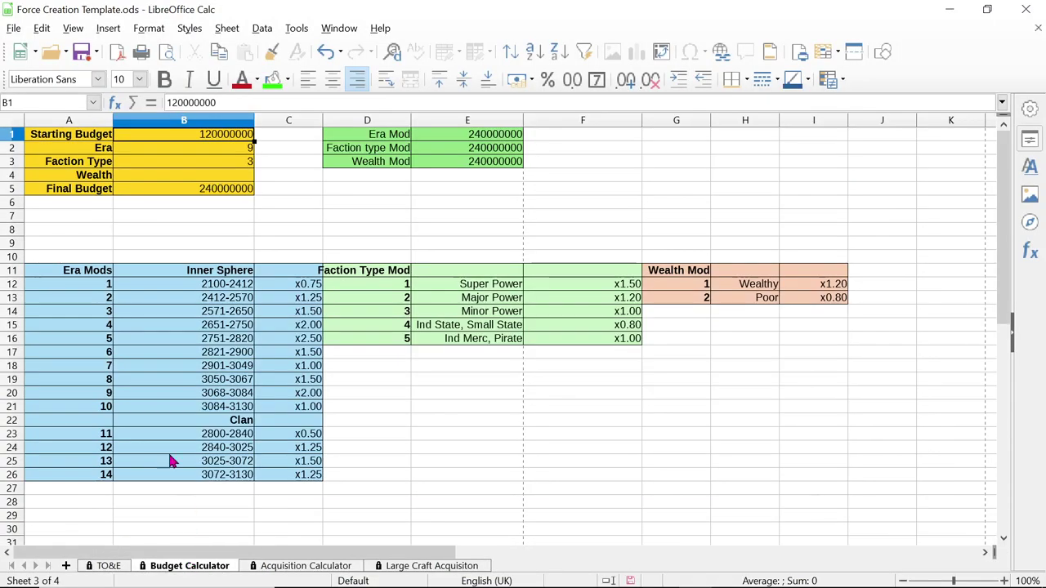
{"action": "left_click", "coordinate": [123, 570]}
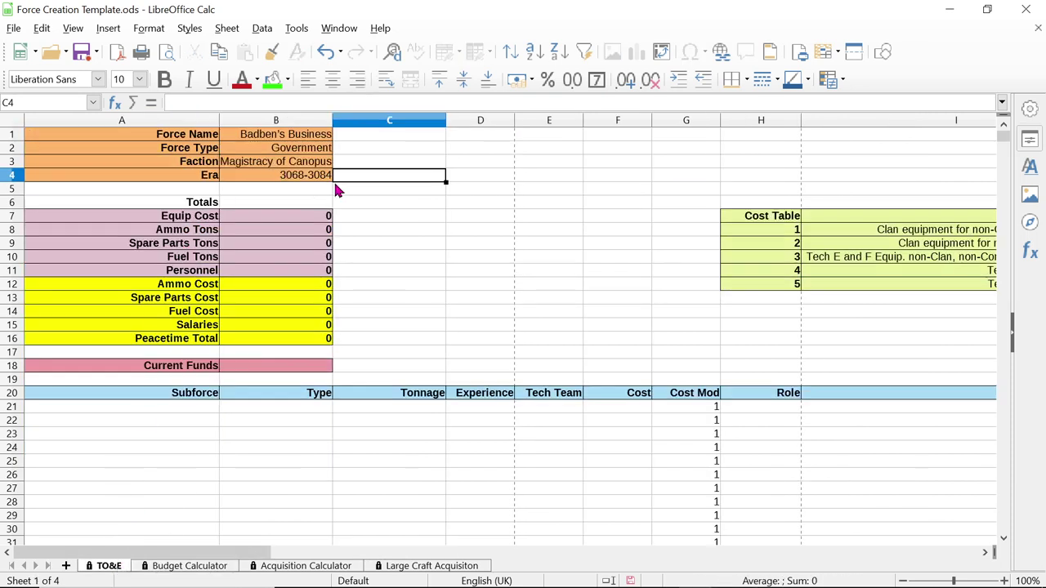
Go back to the Locust LCT-1E page in Firefox and examine which factions have it in the Jihad (3068 - 3080) era
{"action": "mouse_move", "coordinate": [700, 579]}
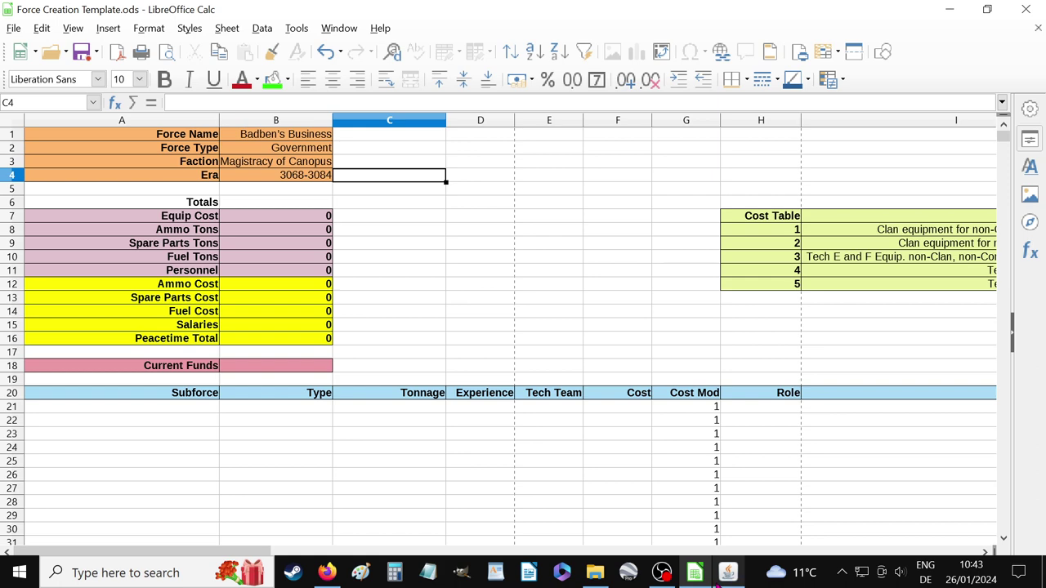
{"action": "left_click", "coordinate": [327, 572]}
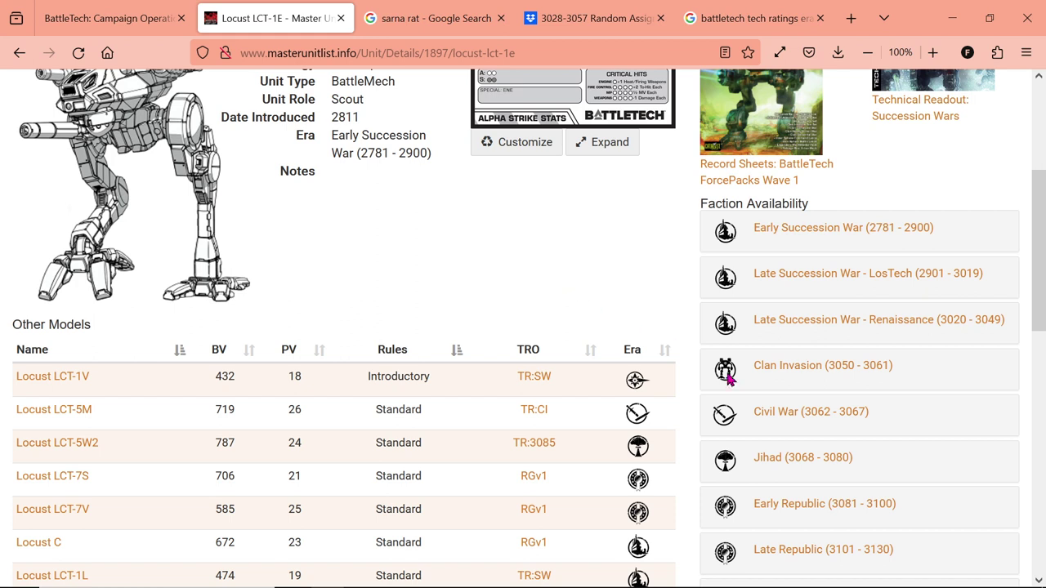
{"action": "left_click", "coordinate": [821, 465]}
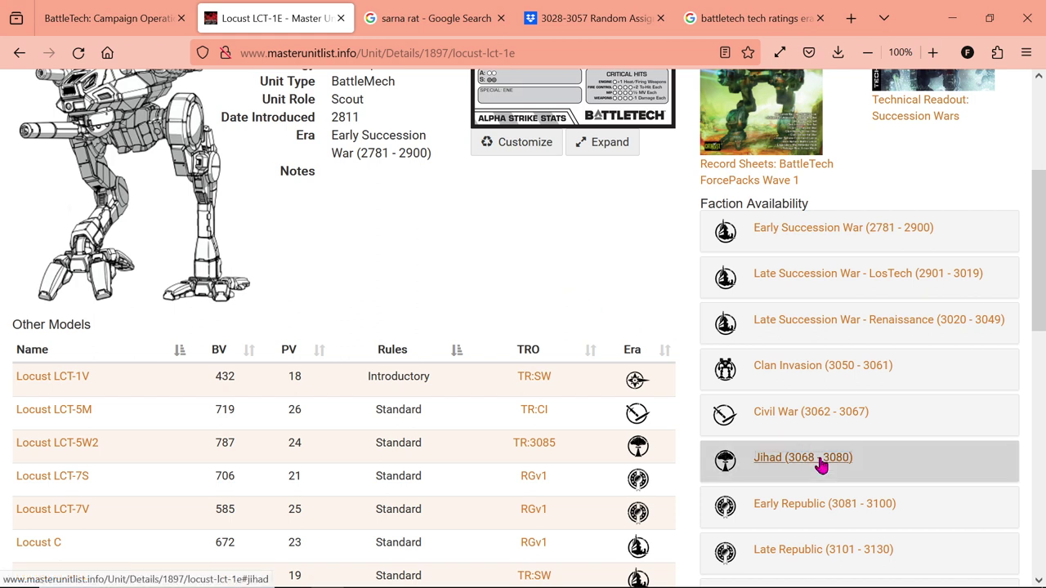
{"action": "scroll", "coordinate": [525, 195], "scroll_direction": "down", "scroll_amount": 2}
{"action": "scroll", "coordinate": [527, 206], "scroll_direction": "down", "scroll_amount": 2}
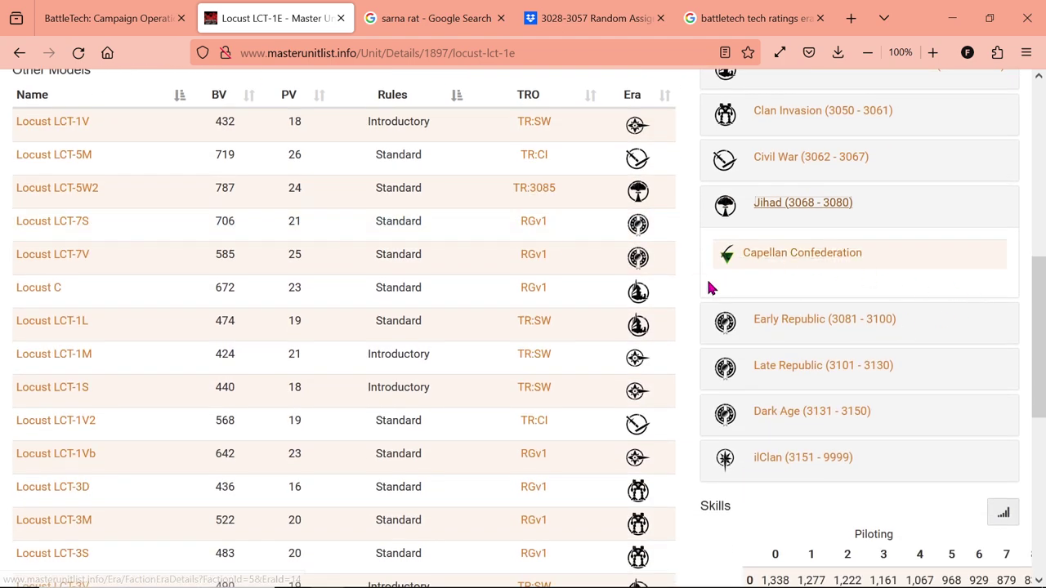
{"action": "scroll", "coordinate": [688, 315], "scroll_direction": "up", "scroll_amount": 3}
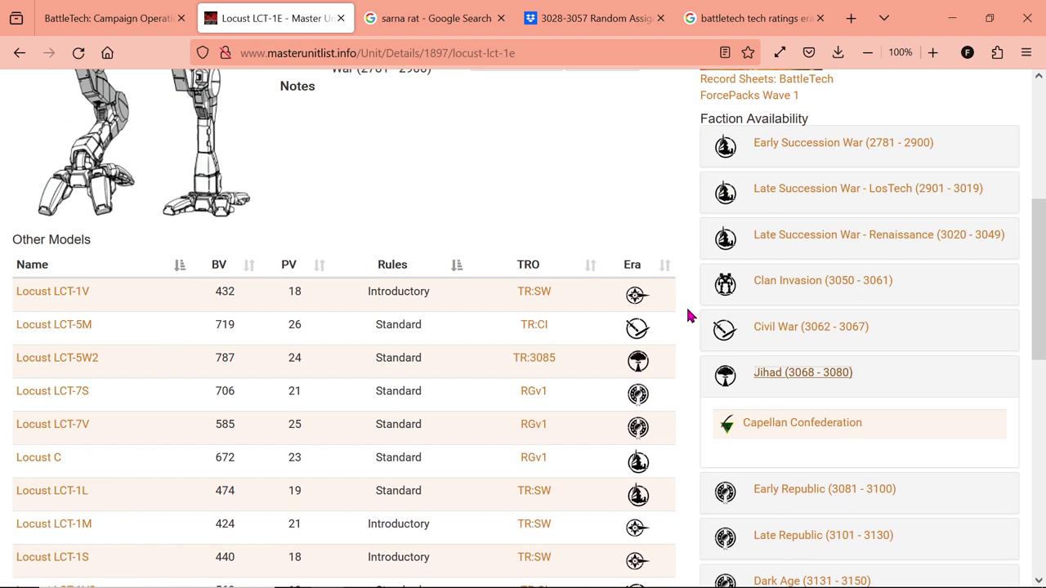
{"action": "scroll", "coordinate": [688, 315], "scroll_direction": "down", "scroll_amount": 2}
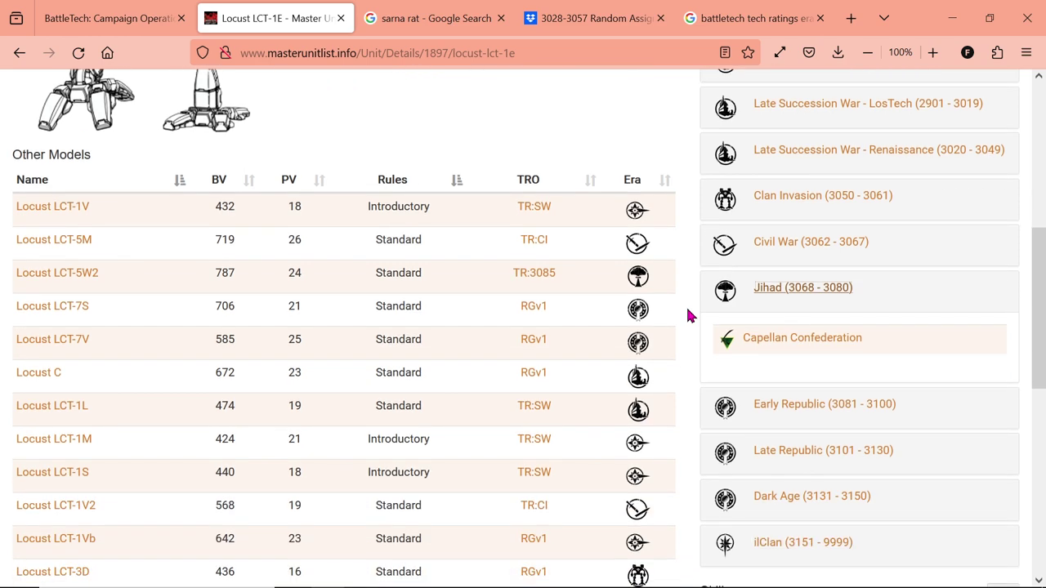
{"action": "scroll", "coordinate": [688, 316], "scroll_direction": "up", "scroll_amount": 4}
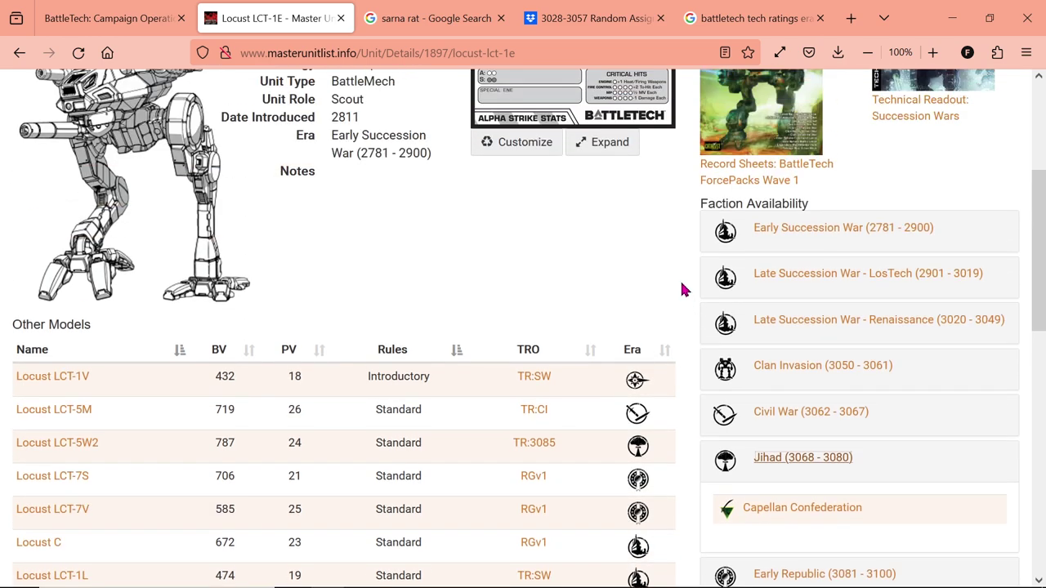
{"action": "scroll", "coordinate": [685, 290], "scroll_direction": "up", "scroll_amount": 2}
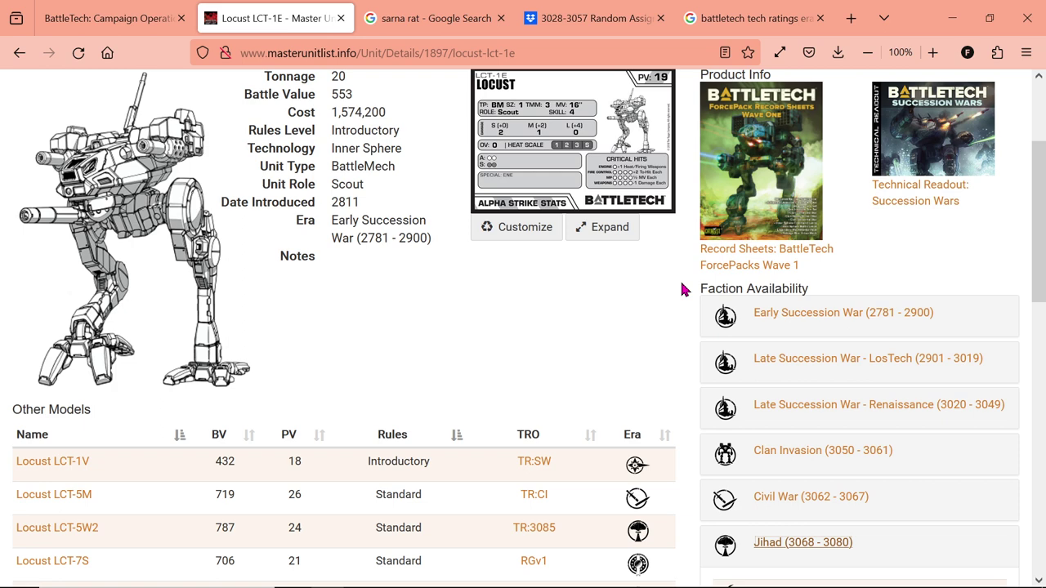
{"action": "scroll", "coordinate": [684, 290], "scroll_direction": "down", "scroll_amount": 1}
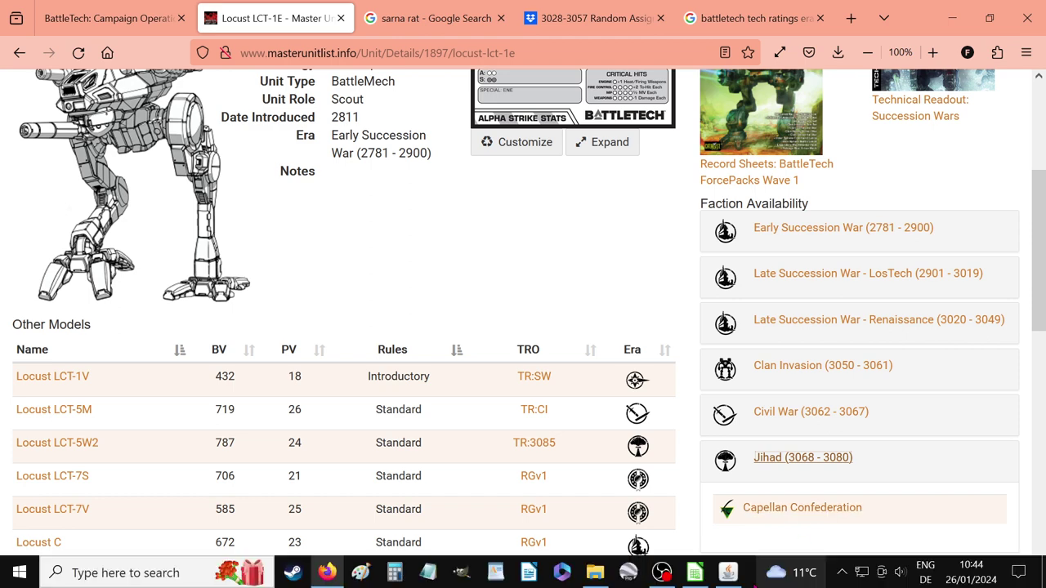
Return to the spreadsheet's Acquisition Calculator sheet and check the Availability Table's cross-faction entry
{"action": "left_click", "coordinate": [693, 573]}
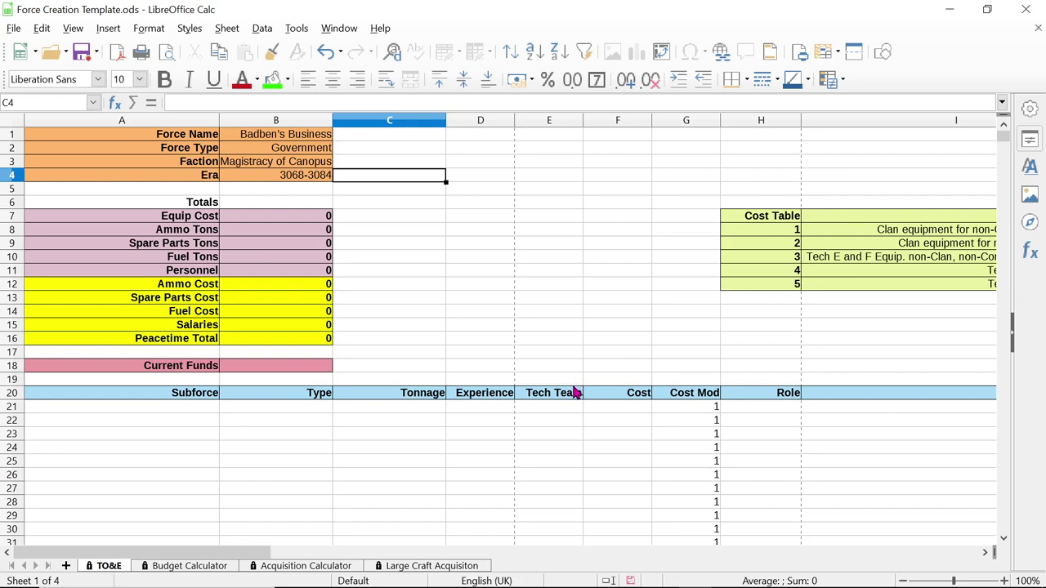
{"action": "left_click", "coordinate": [274, 568]}
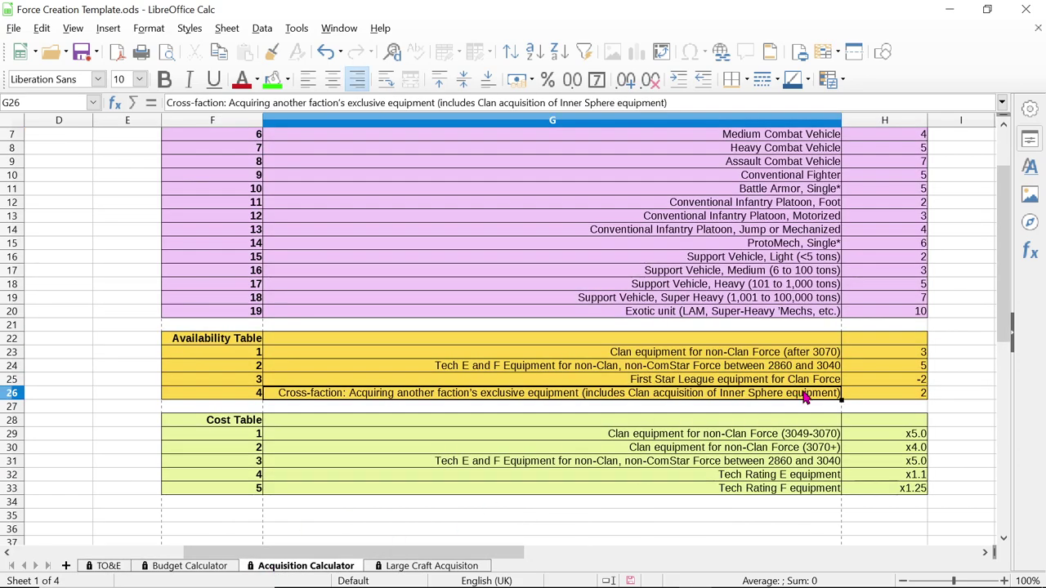
Check the Availability Table's cross-faction modifier against the acquisition roll block at the start of the sheet
{"action": "left_click", "coordinate": [915, 399]}
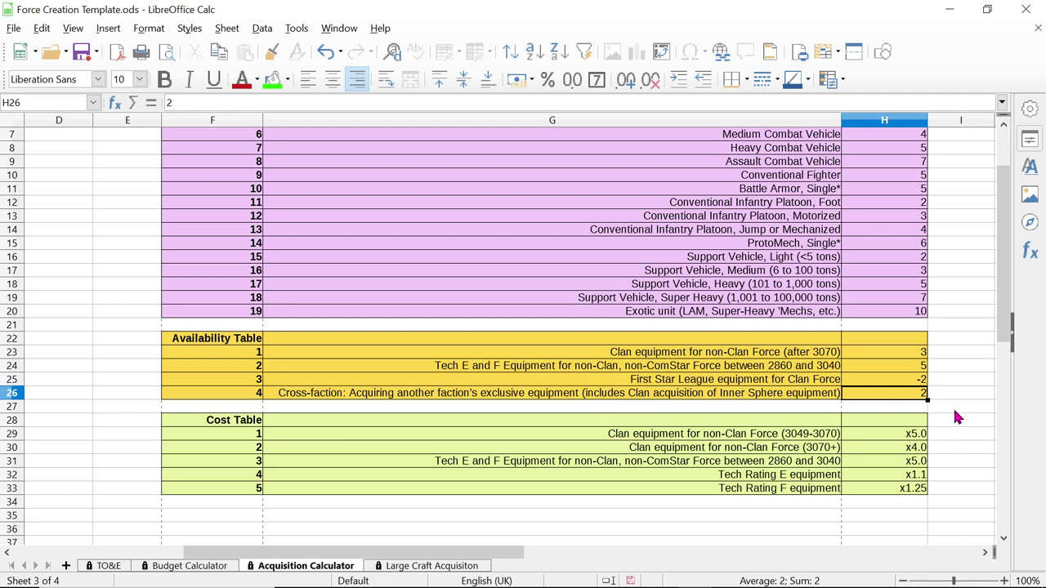
{"action": "left_click_drag", "start_coordinate": [401, 553], "coordinate": [89, 537]}
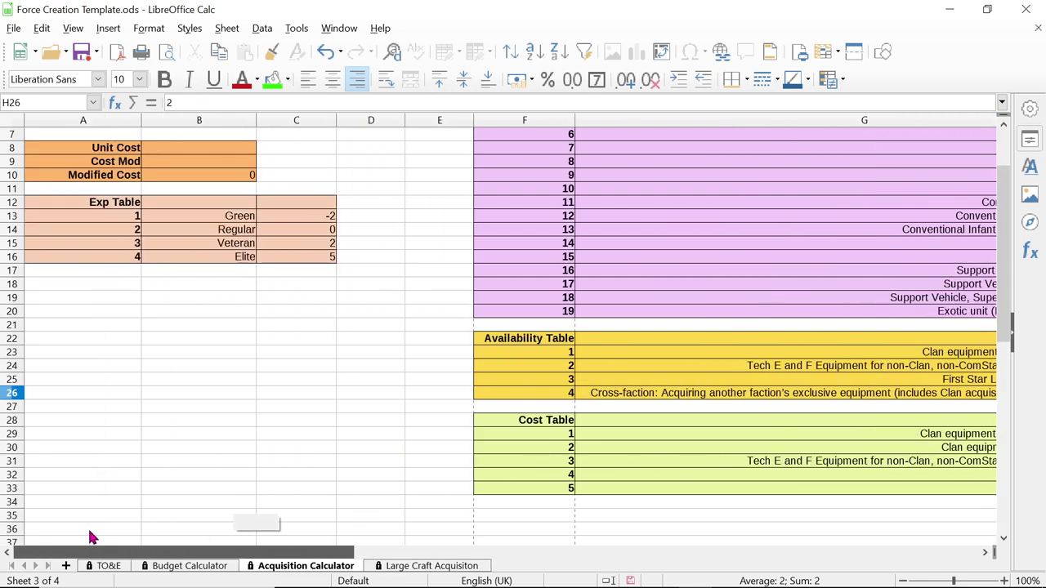
{"action": "scroll", "coordinate": [226, 327], "scroll_direction": "up", "scroll_amount": 2}
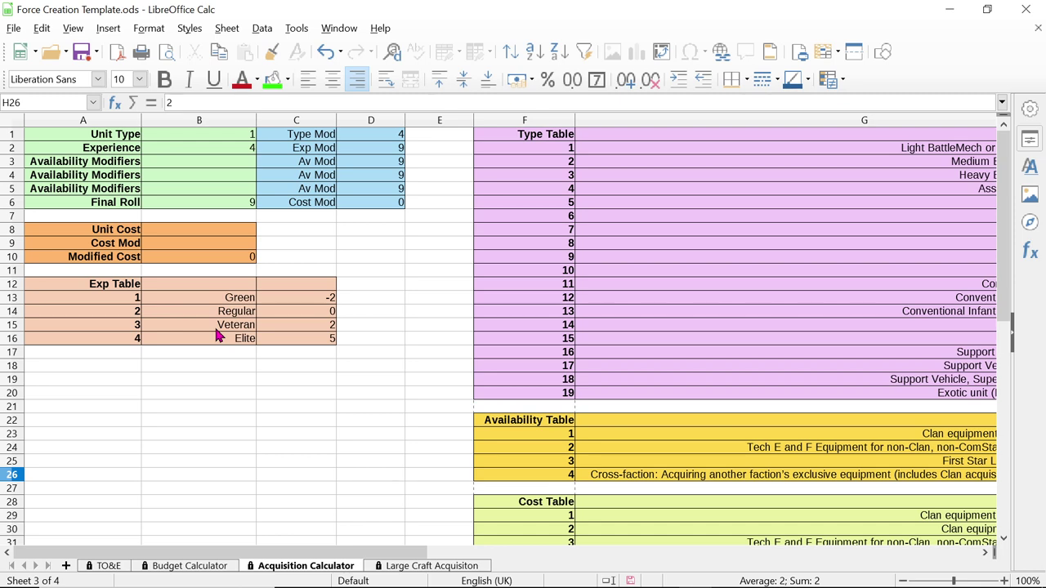
{"action": "left_click_drag", "start_coordinate": [397, 554], "coordinate": [625, 544]}
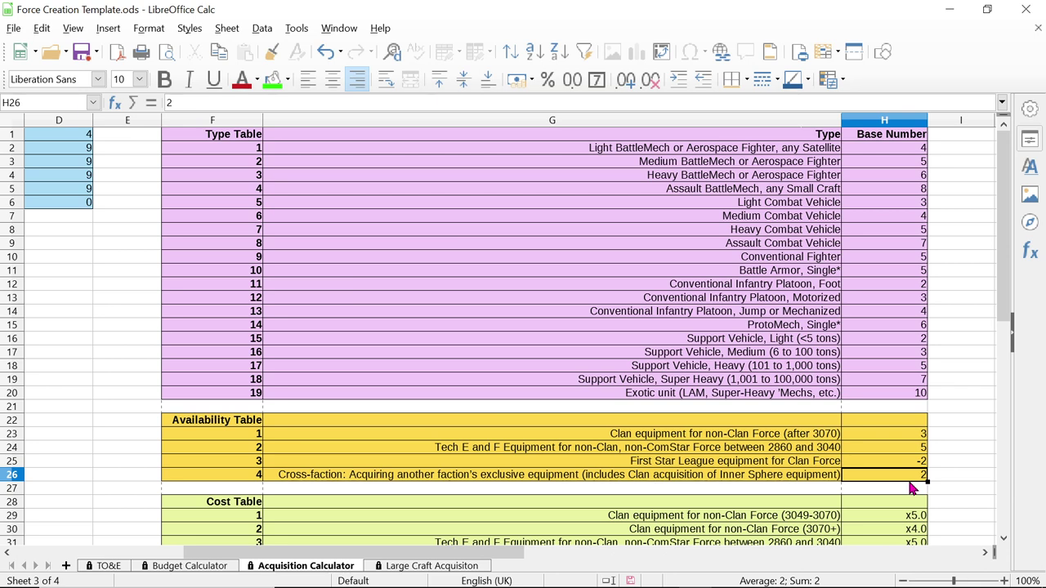
{"action": "left_click_drag", "start_coordinate": [443, 549], "coordinate": [236, 539]}
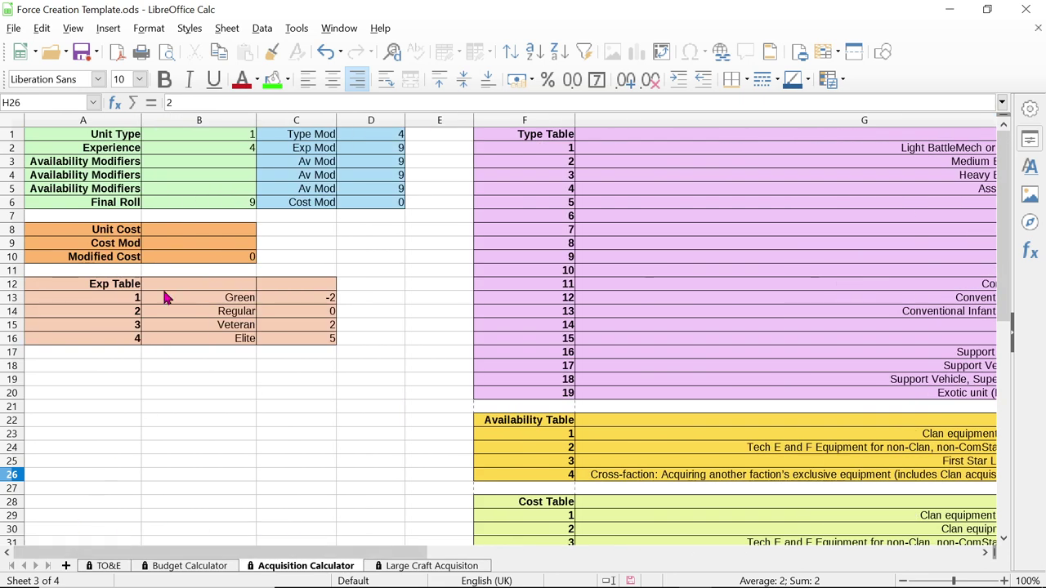
Examine the three Availability Modifiers entry cells B3 to B5 and compare them with the Availability Table
{"action": "left_click", "coordinate": [213, 168]}
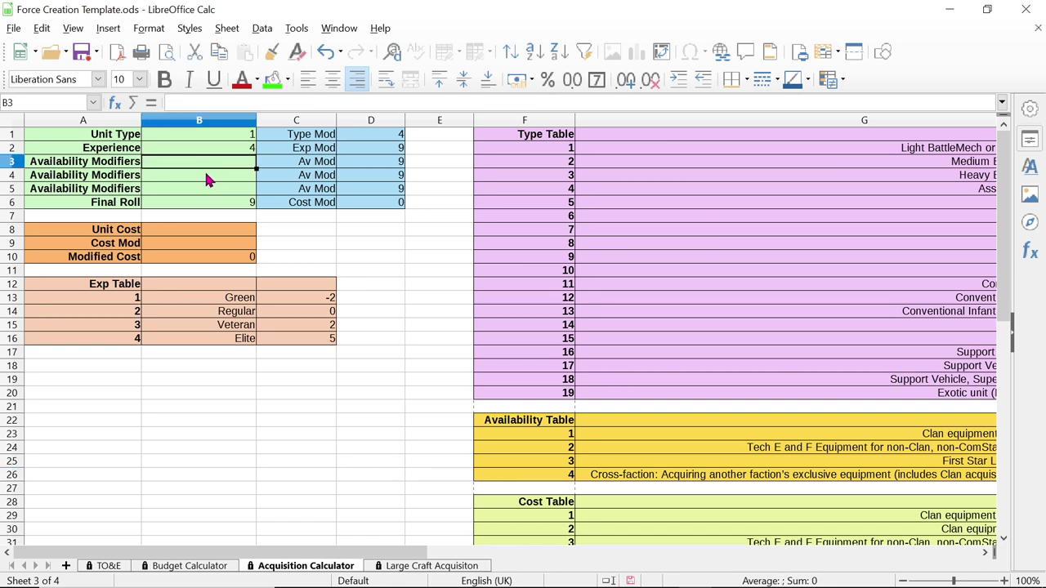
{"action": "left_click", "coordinate": [198, 176]}
{"action": "left_click", "coordinate": [201, 191]}
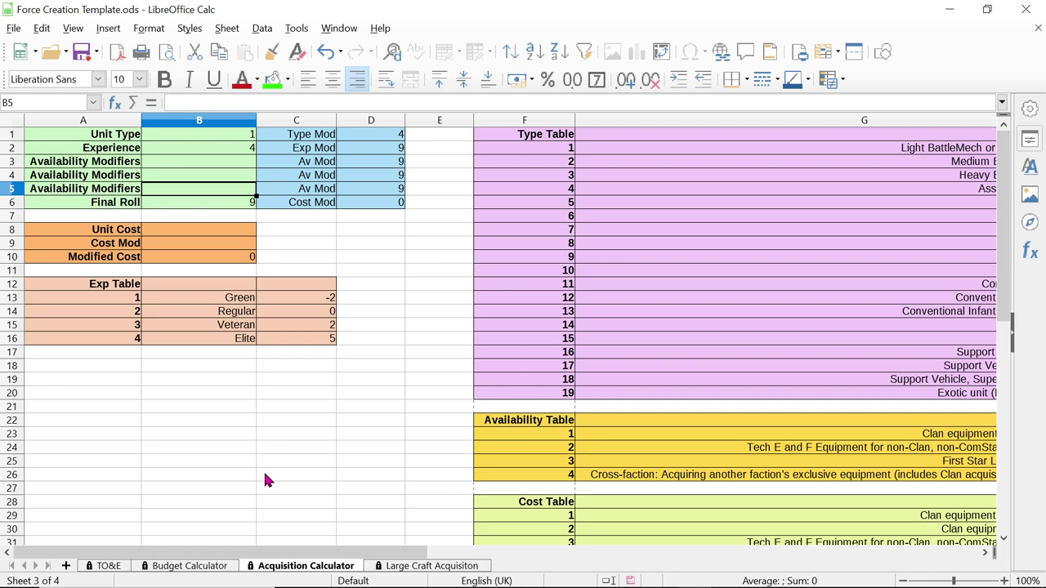
{"action": "left_click_drag", "start_coordinate": [283, 556], "coordinate": [458, 554]}
{"action": "scroll", "coordinate": [491, 497], "scroll_direction": "down", "scroll_amount": 1}
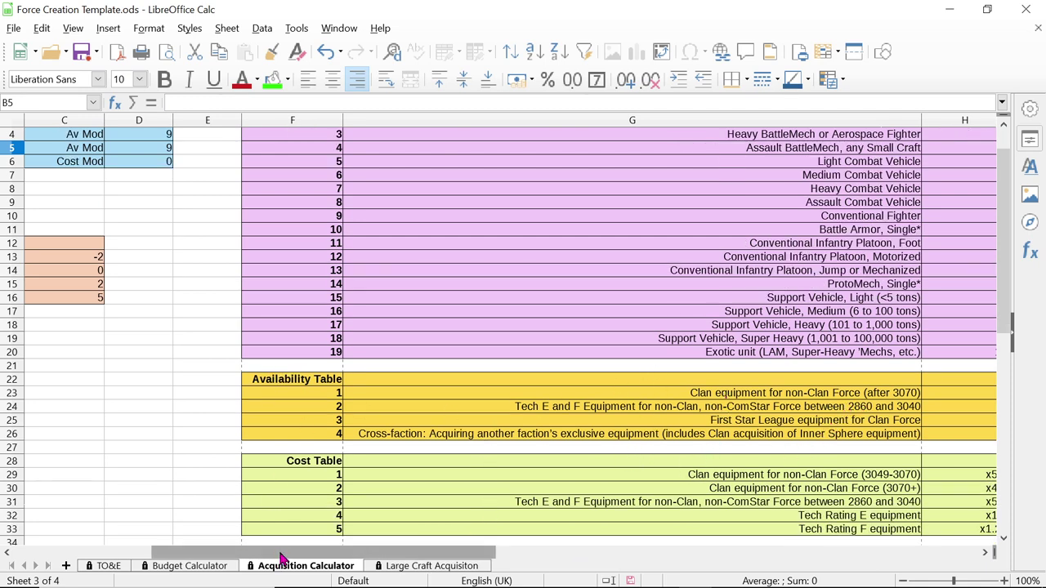
{"action": "left_click_drag", "start_coordinate": [281, 554], "coordinate": [143, 542]}
{"action": "scroll", "coordinate": [147, 486], "scroll_direction": "up", "scroll_amount": 1}
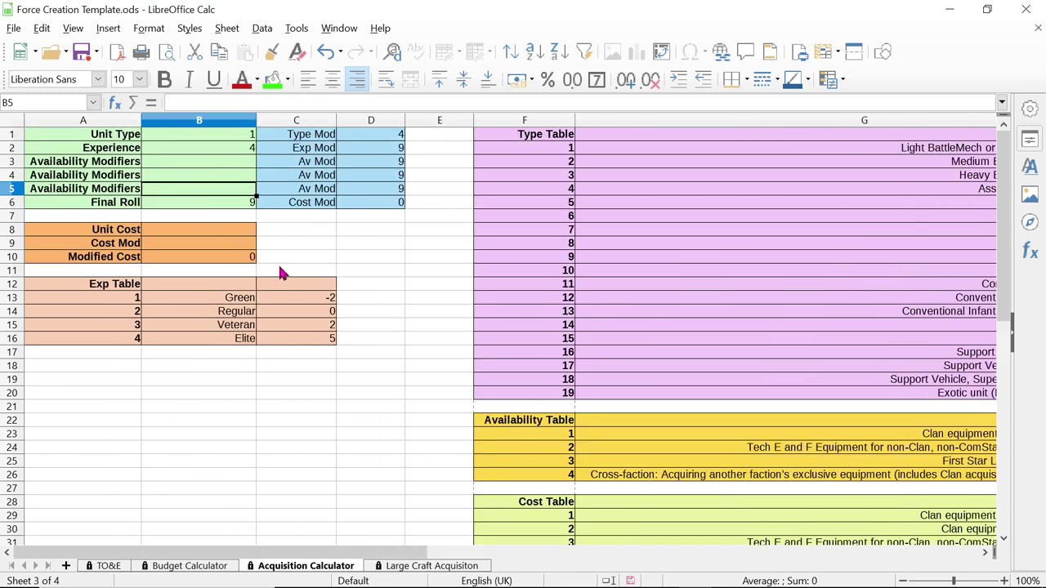
Review the Availability Table entries for Tech E and F equipment, First Star League equipment and cross-faction acquisition
{"action": "mouse_move", "coordinate": [457, 584]}
{"action": "left_click_drag", "start_coordinate": [369, 554], "coordinate": [650, 562]}
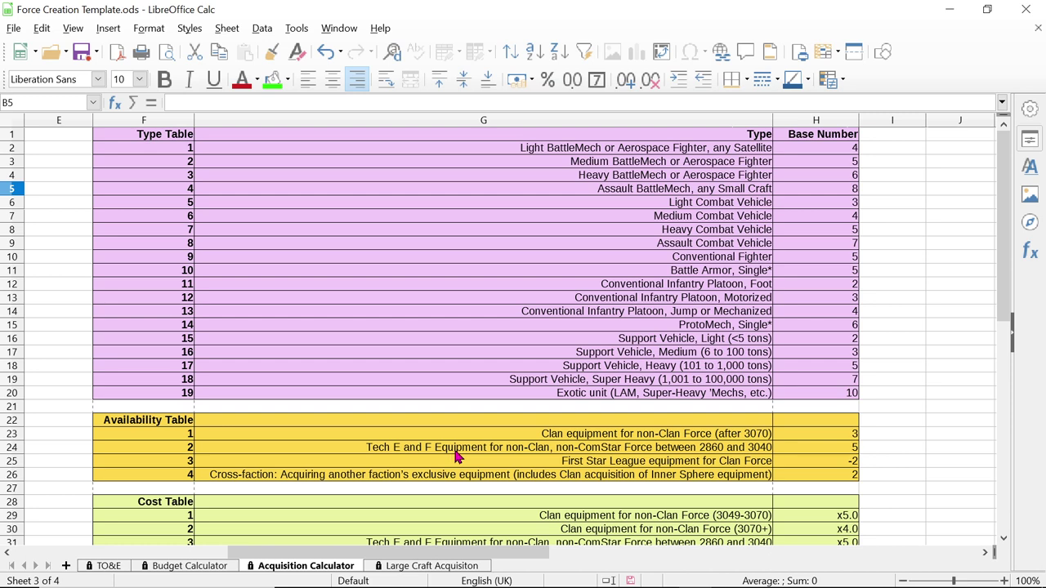
{"action": "left_click", "coordinate": [767, 452]}
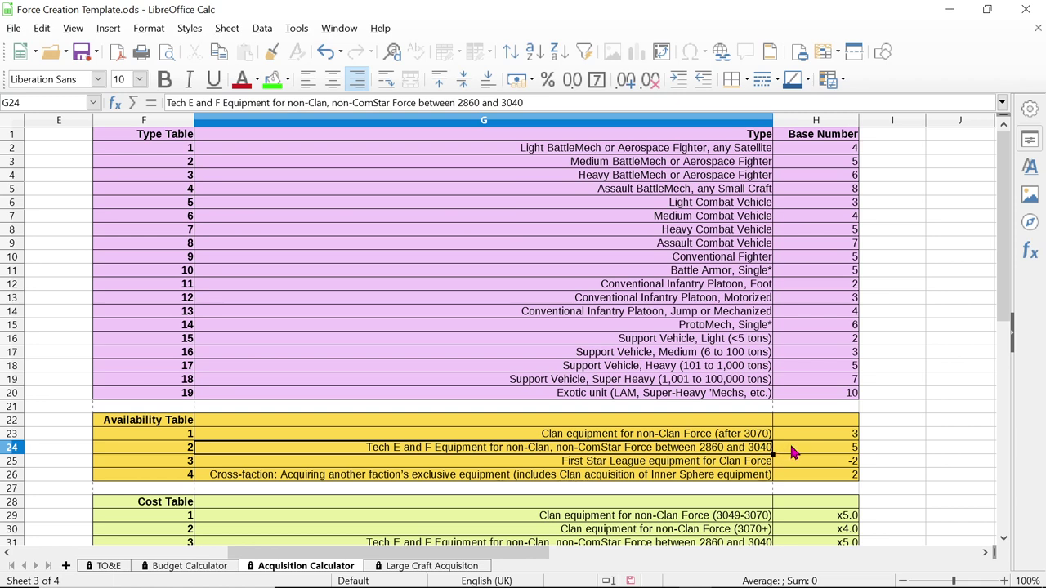
{"action": "left_click", "coordinate": [721, 463]}
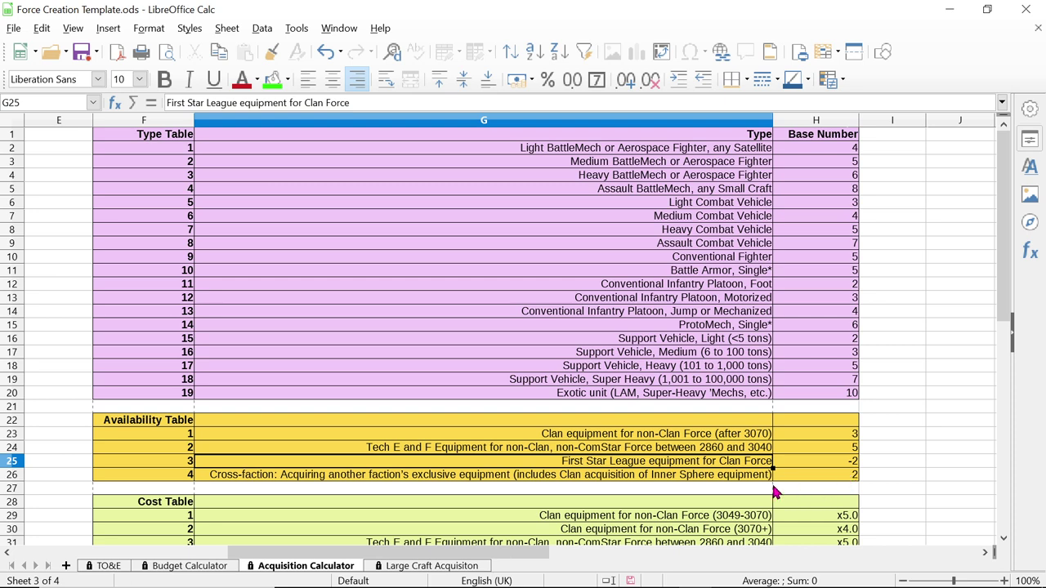
{"action": "left_click", "coordinate": [690, 480]}
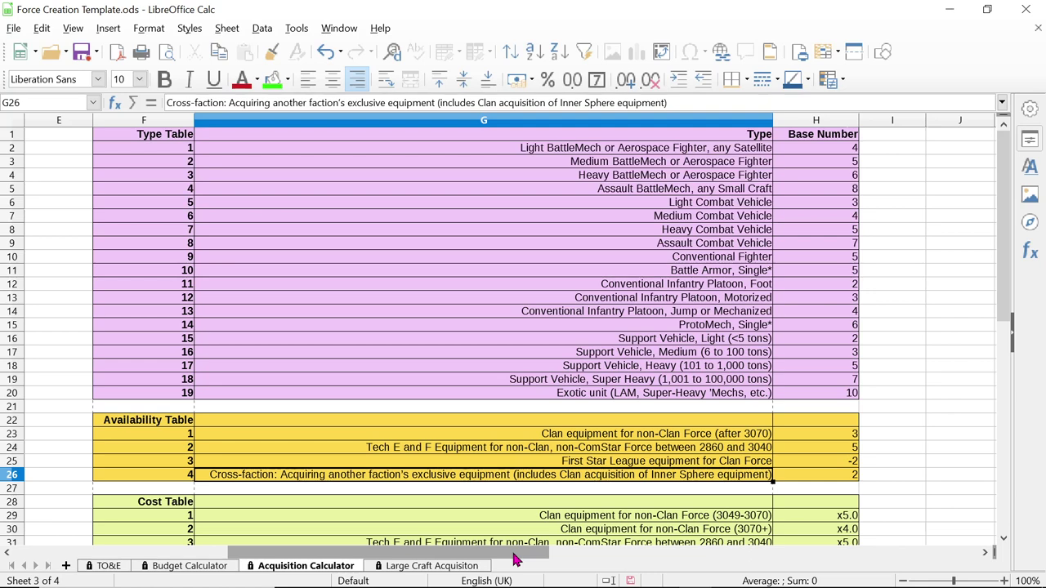
{"action": "left_click_drag", "start_coordinate": [515, 556], "coordinate": [291, 546]}
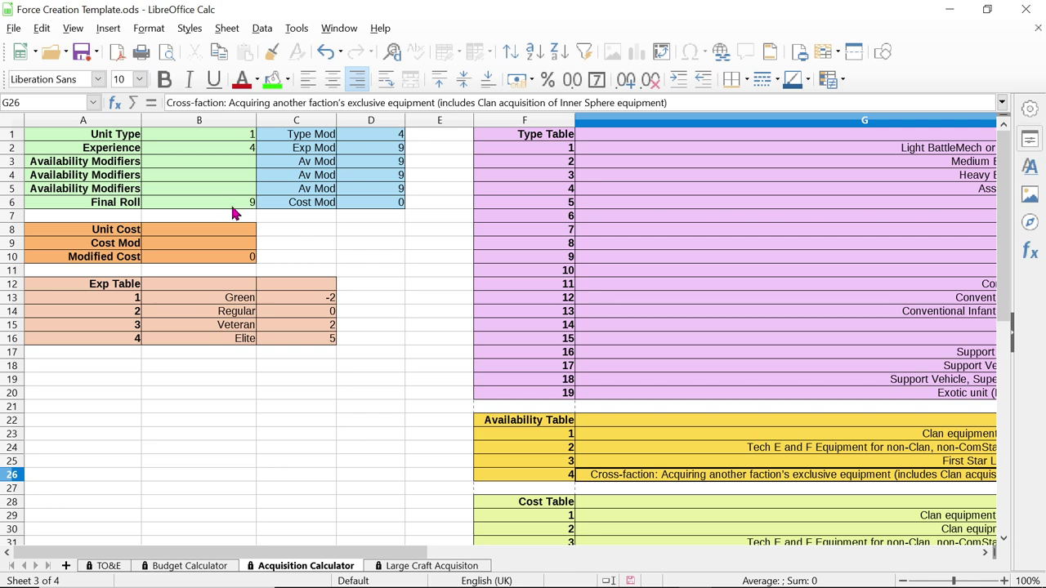
Set the unit's Experience in B2 to 3 for Veteran and check the Final Roll
{"action": "left_click", "coordinate": [219, 344]}
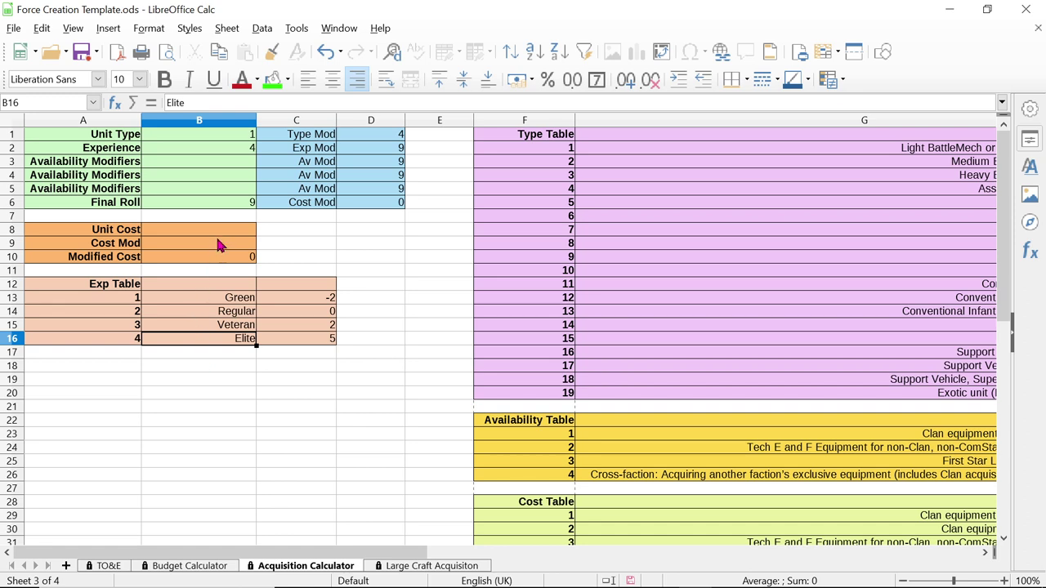
{"action": "left_click", "coordinate": [213, 329]}
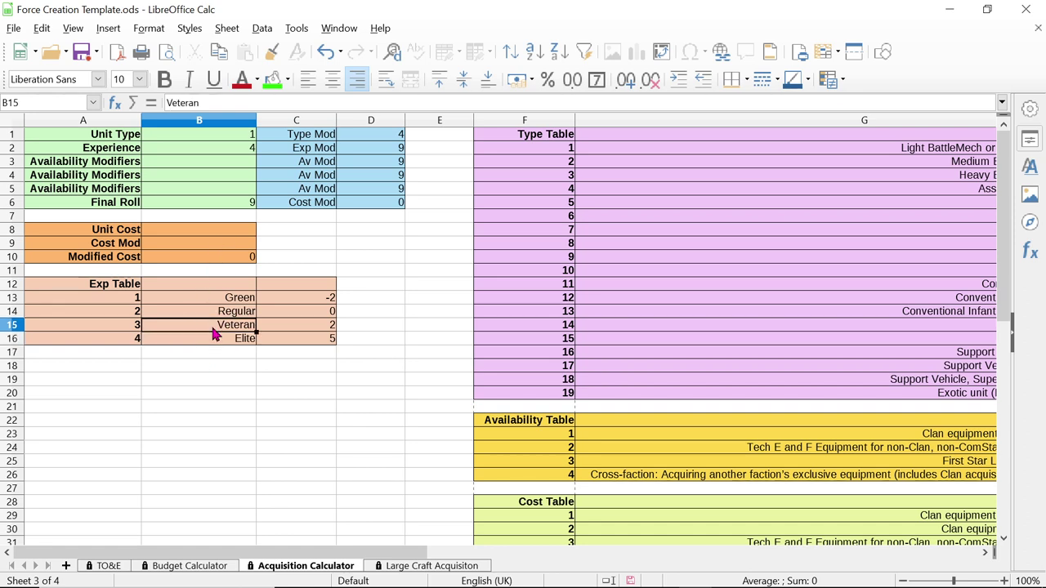
{"action": "left_click", "coordinate": [221, 154]}
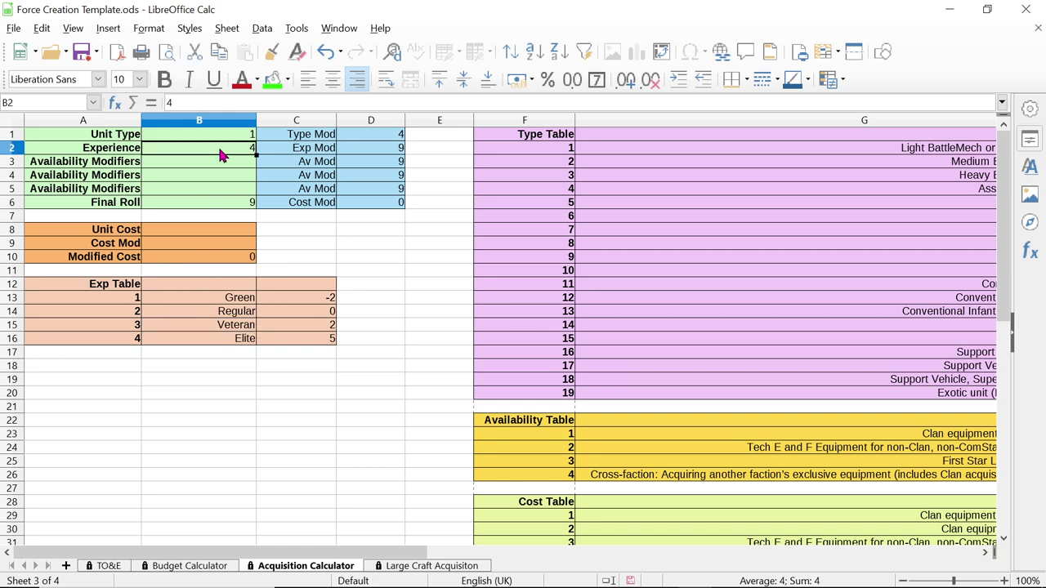
{"action": "key", "text": "Delete"}
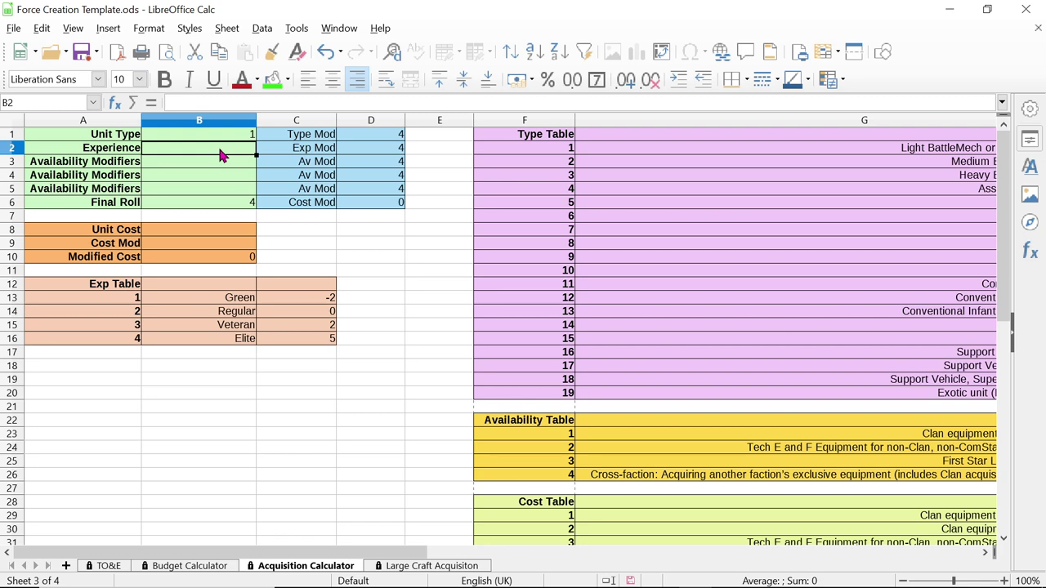
{"action": "type", "text": "3"}
{"action": "key", "text": "Return"}
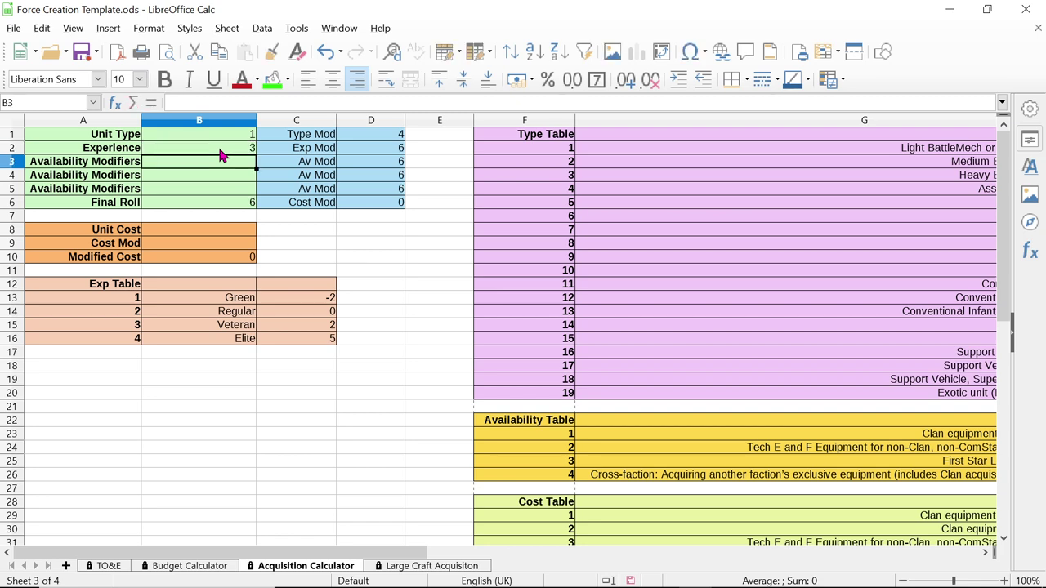
{"action": "left_click", "coordinate": [219, 150]}
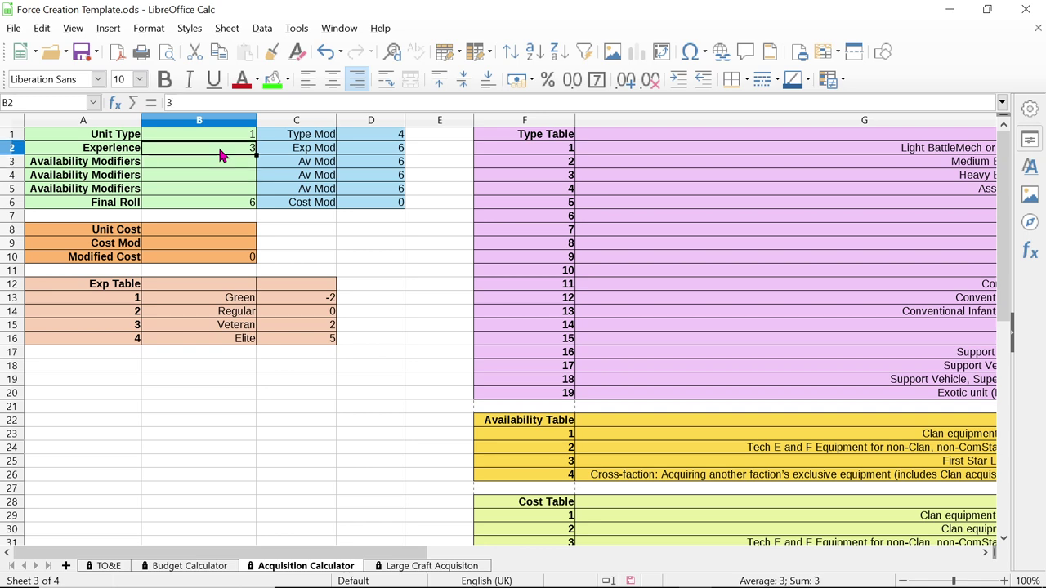
{"action": "left_click", "coordinate": [205, 210]}
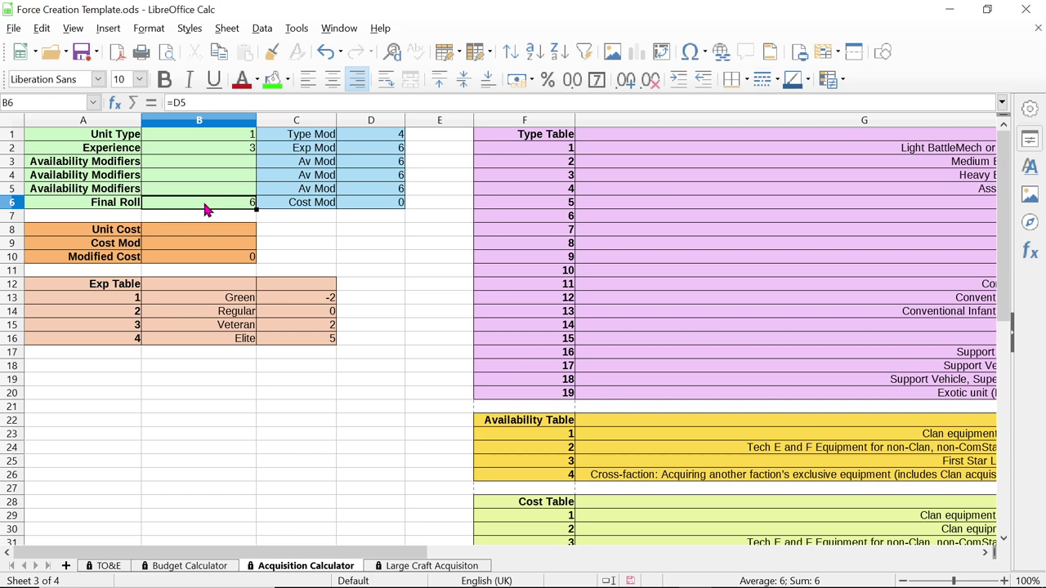
Set the unit's Experience in B2 to 1 for Green and check the Final Roll
{"action": "left_click", "coordinate": [223, 317]}
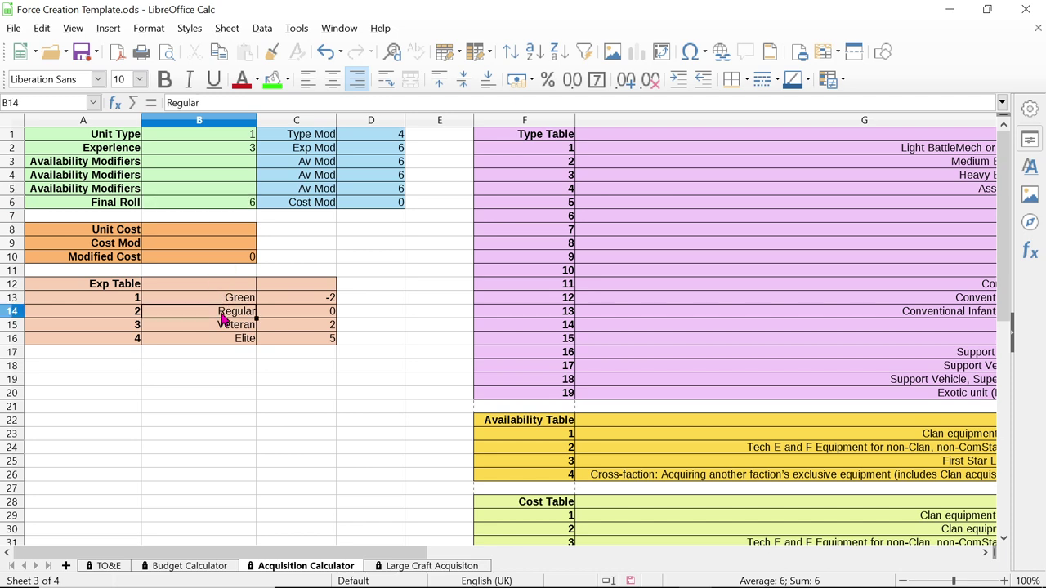
{"action": "left_click", "coordinate": [229, 301]}
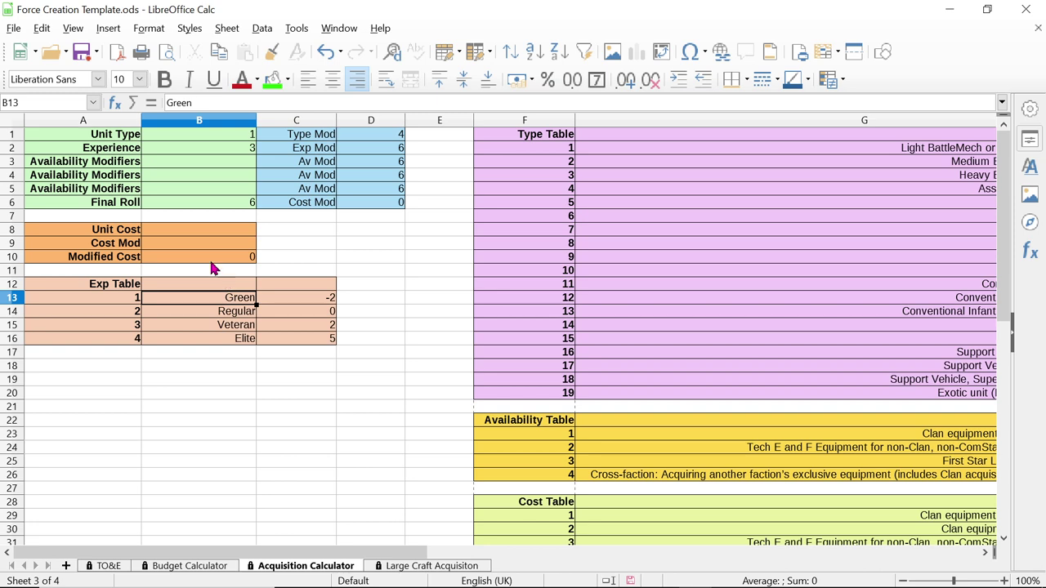
{"action": "left_click", "coordinate": [240, 152]}
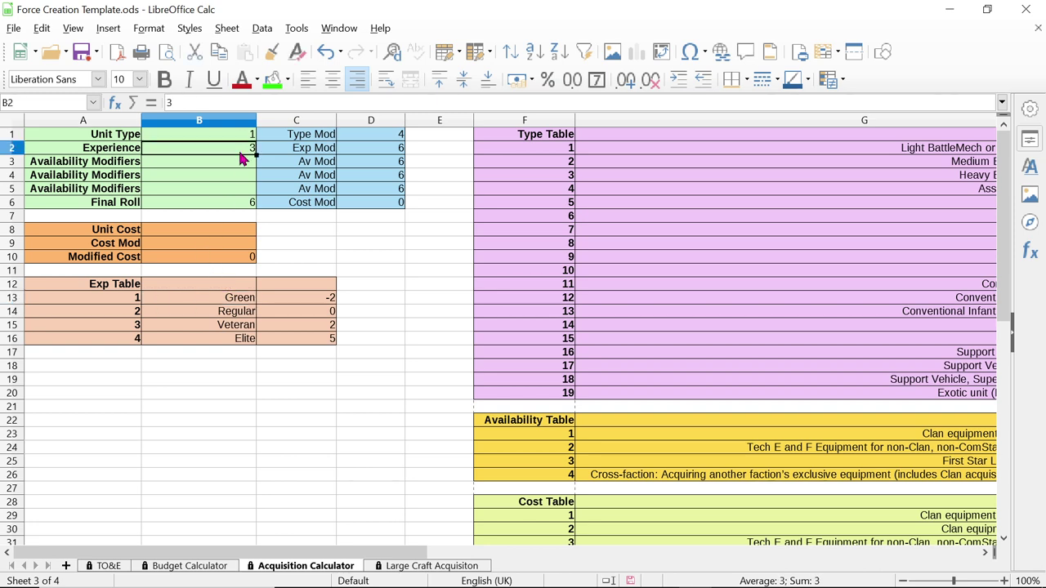
{"action": "type", "text": "1"}
{"action": "key", "text": "Return"}
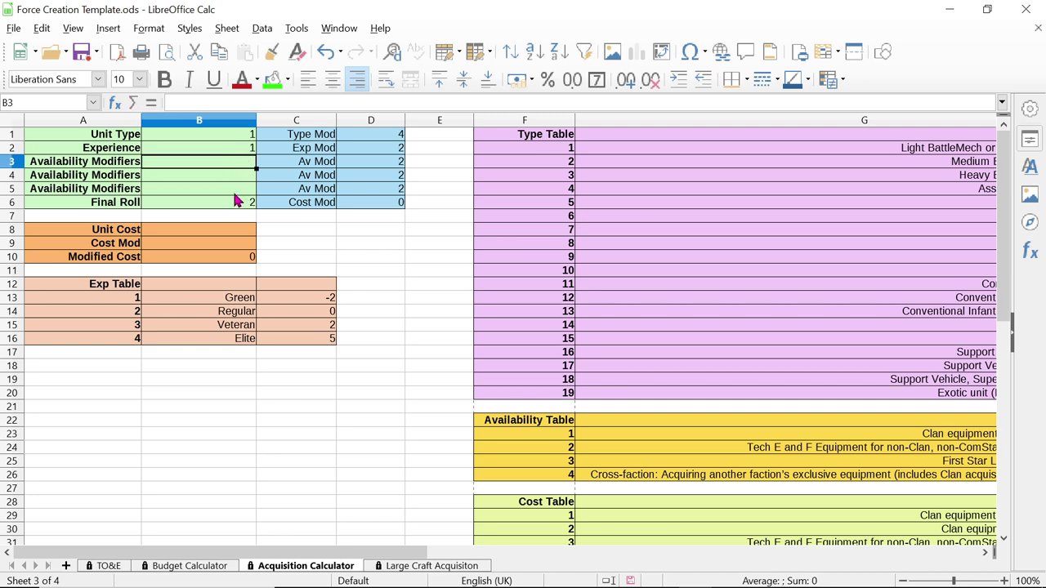
{"action": "left_click", "coordinate": [237, 201]}
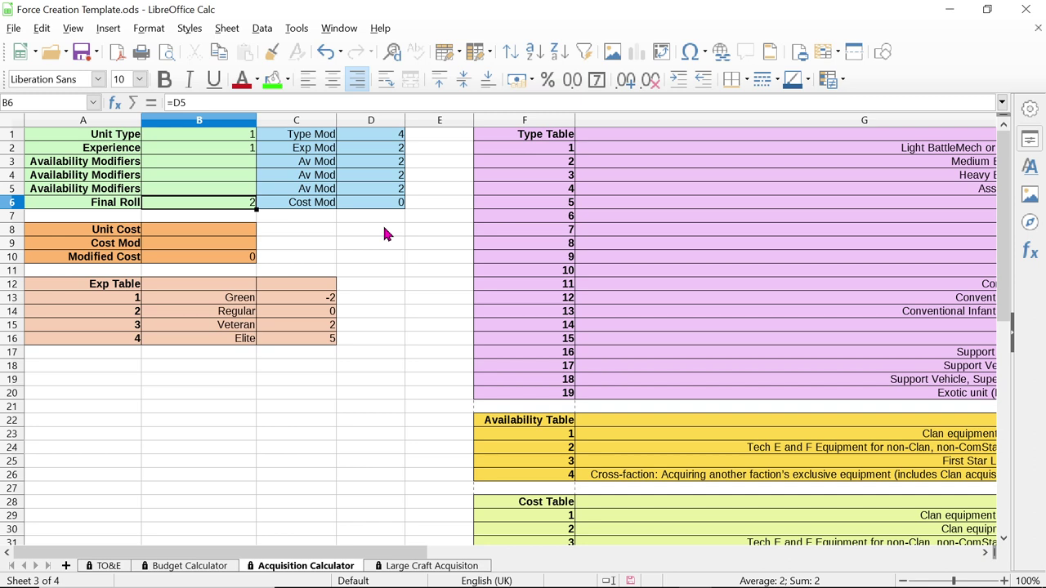
Check the Locust LCT-1E page in Firefox and return to the LibreOffice Calc spreadsheet
{"action": "key", "text": "alt+Tab"}
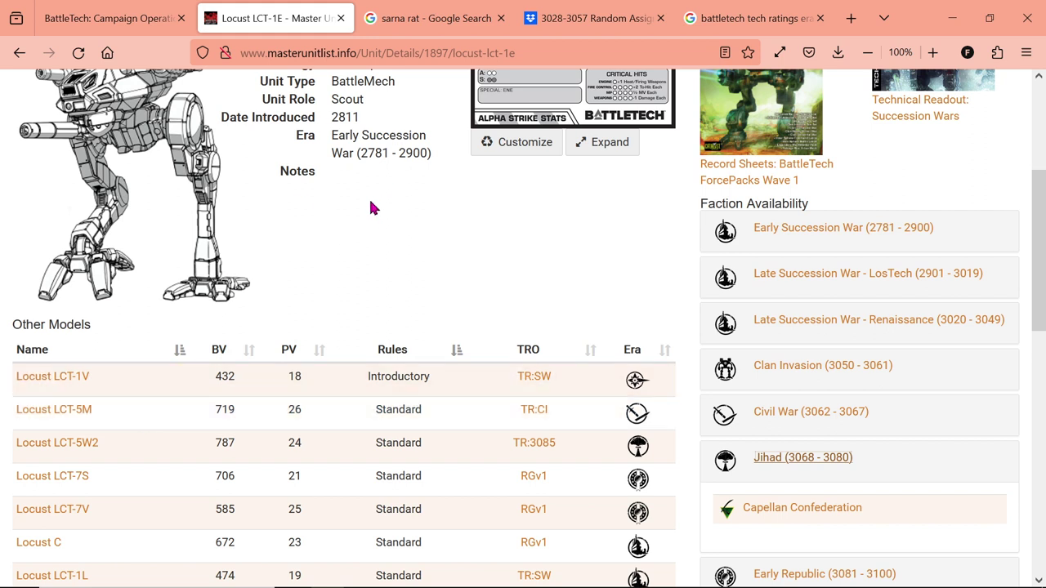
{"action": "mouse_move", "coordinate": [630, 582]}
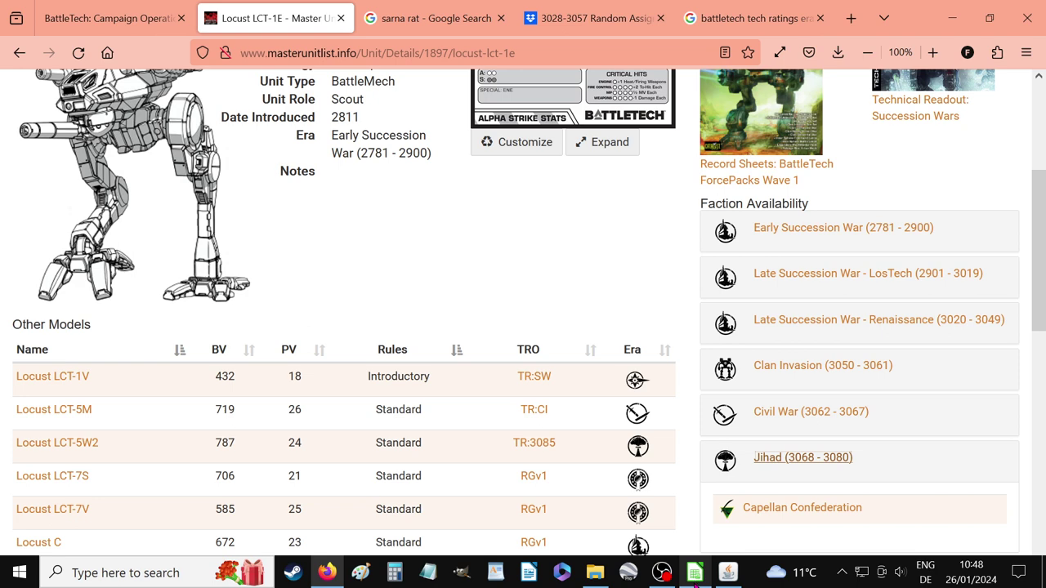
{"action": "left_click", "coordinate": [694, 574]}
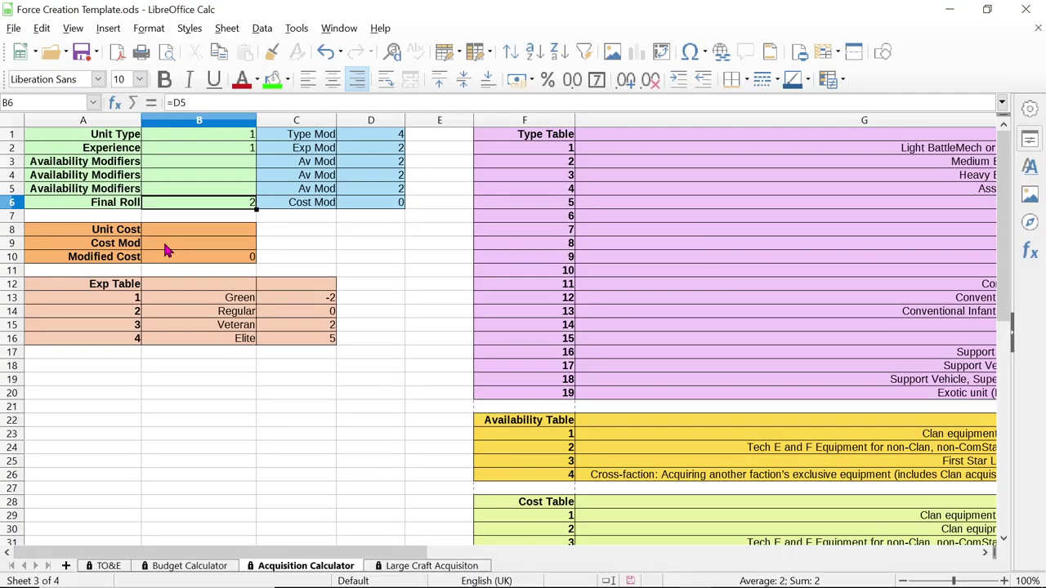
Restore the unit's Experience in B2 to 3 for Veteran and check the Final Roll again
{"action": "left_click", "coordinate": [220, 153]}
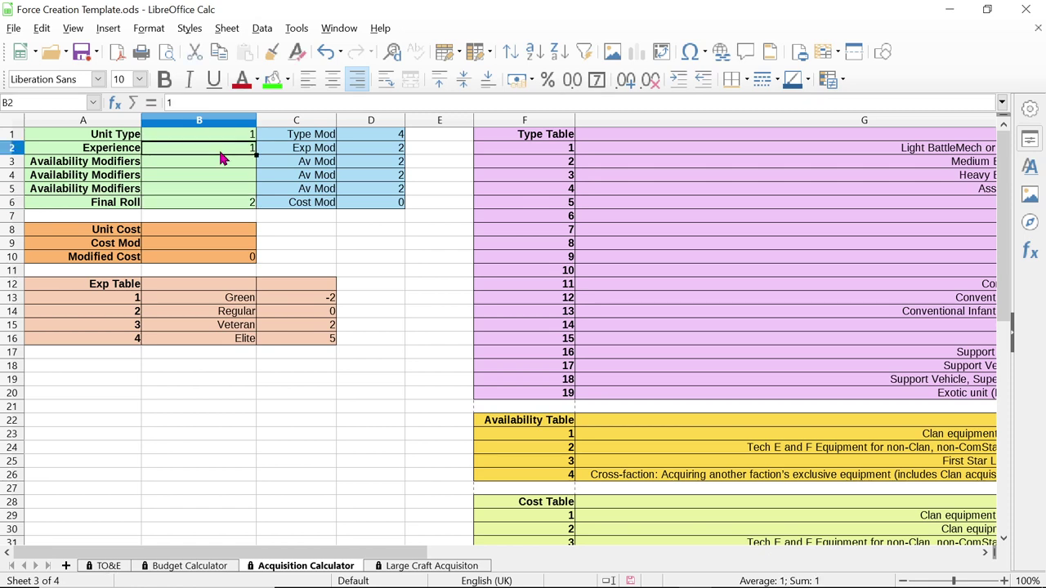
{"action": "type", "text": "3"}
{"action": "key", "text": "Return"}
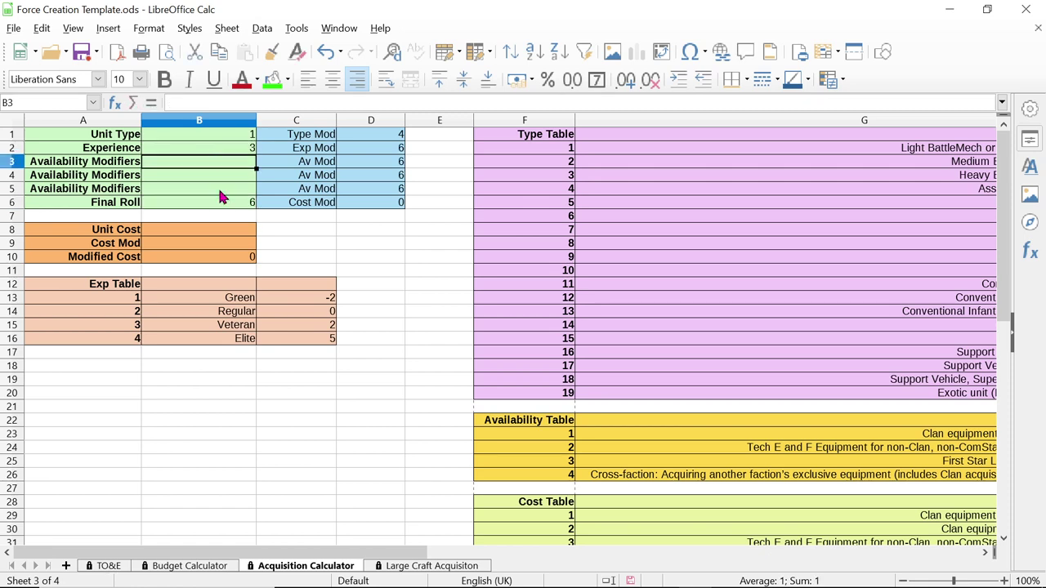
{"action": "left_click", "coordinate": [234, 205]}
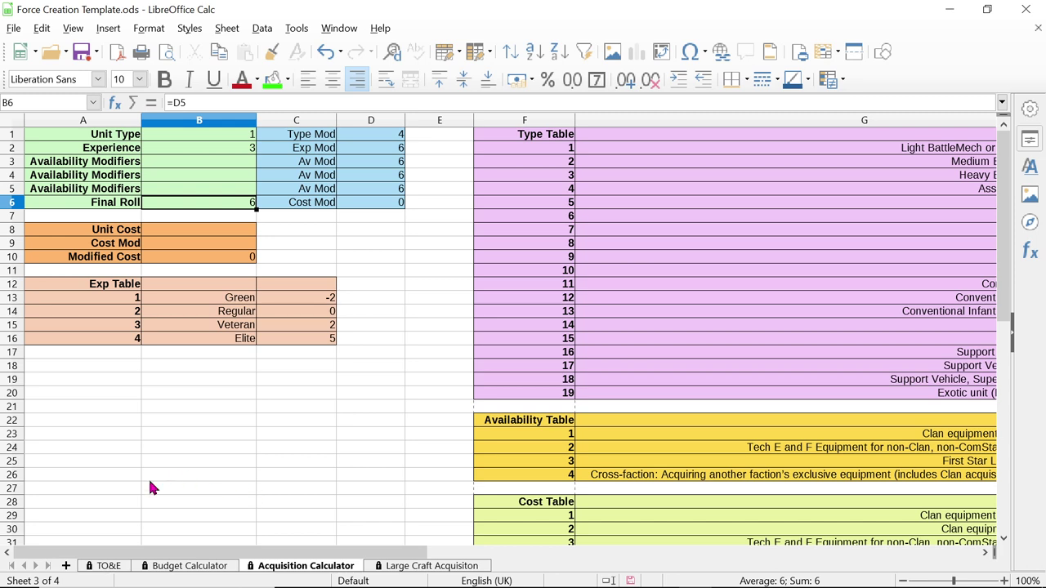
Switch to the TO&E Sheet PDF in Firefox and examine the Subforce and Experience columns of the force creation worksheet up close
{"action": "mouse_move", "coordinate": [155, 587]}
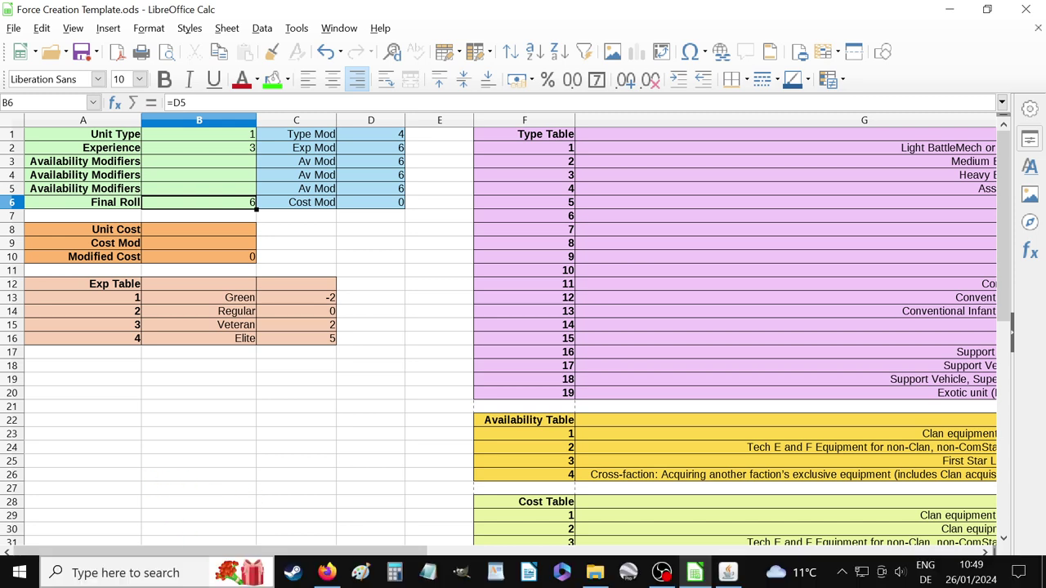
{"action": "left_click", "coordinate": [326, 572]}
{"action": "left_click", "coordinate": [81, 10]}
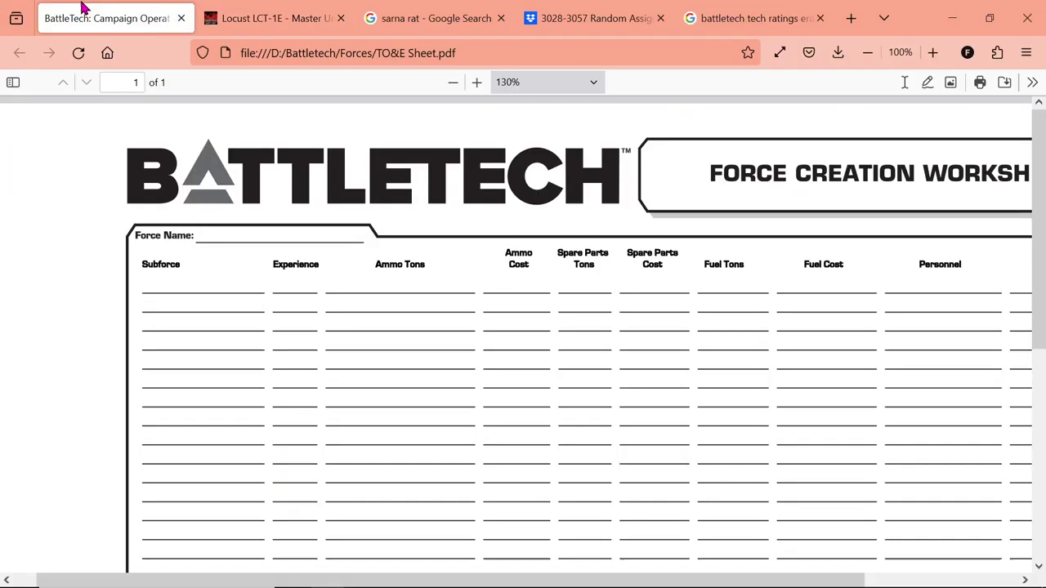
{"action": "scroll", "coordinate": [151, 274], "scroll_direction": "up", "scroll_amount": 5, "text": "ctrl"}
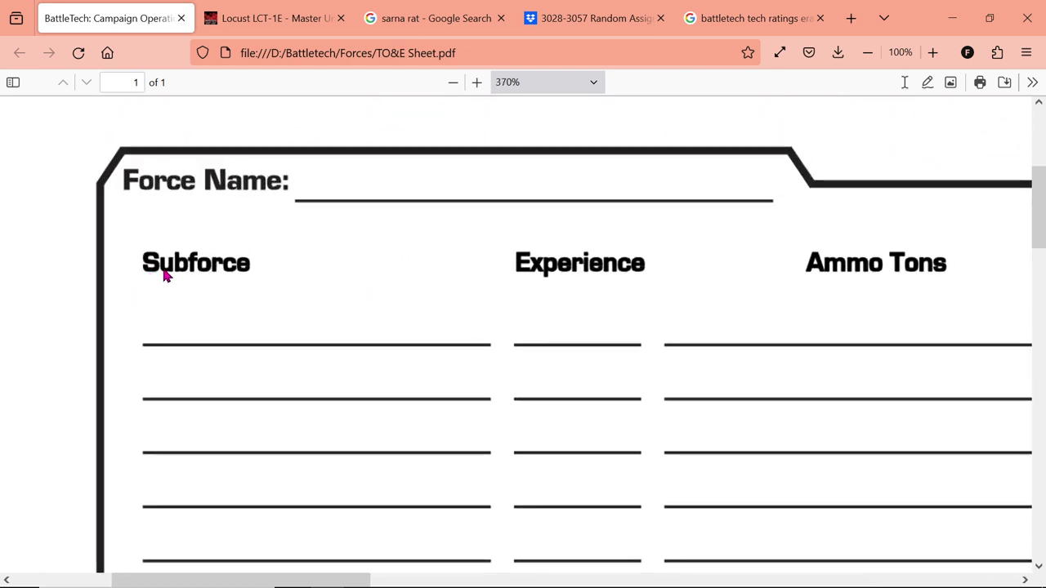
Add the text "Locust 1-E" on the first line of the Subforce column in the TO&E sheet
{"action": "left_click", "coordinate": [905, 82]}
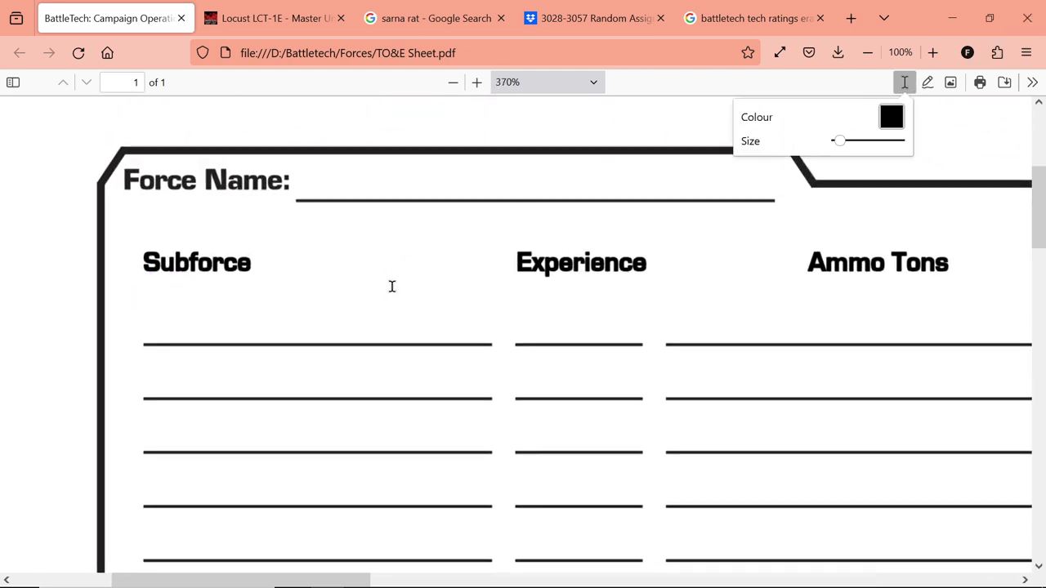
{"action": "left_click", "coordinate": [150, 312]}
{"action": "type", "text": "L"}
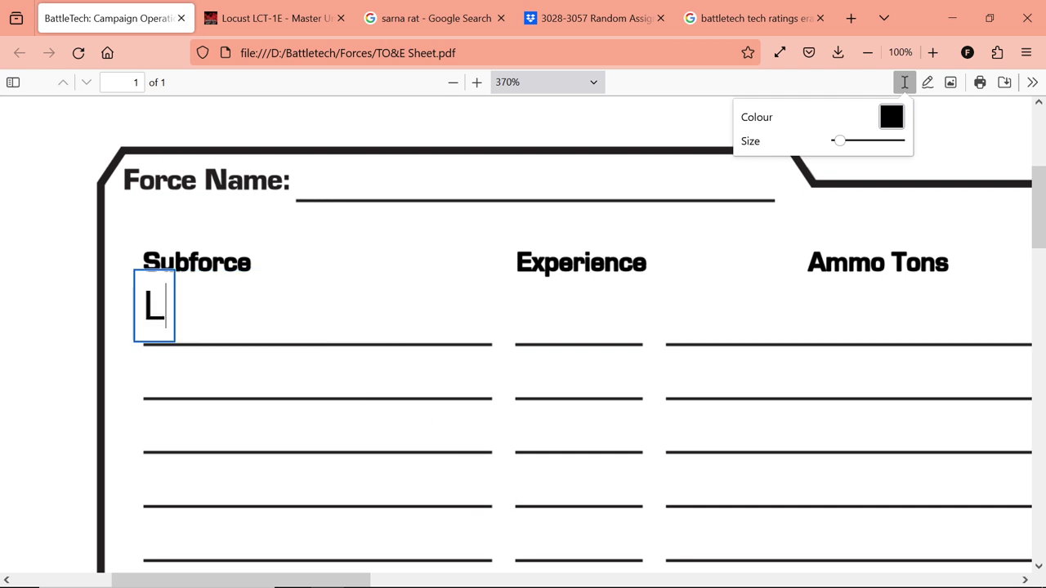
{"action": "type", "text": "ocust"}
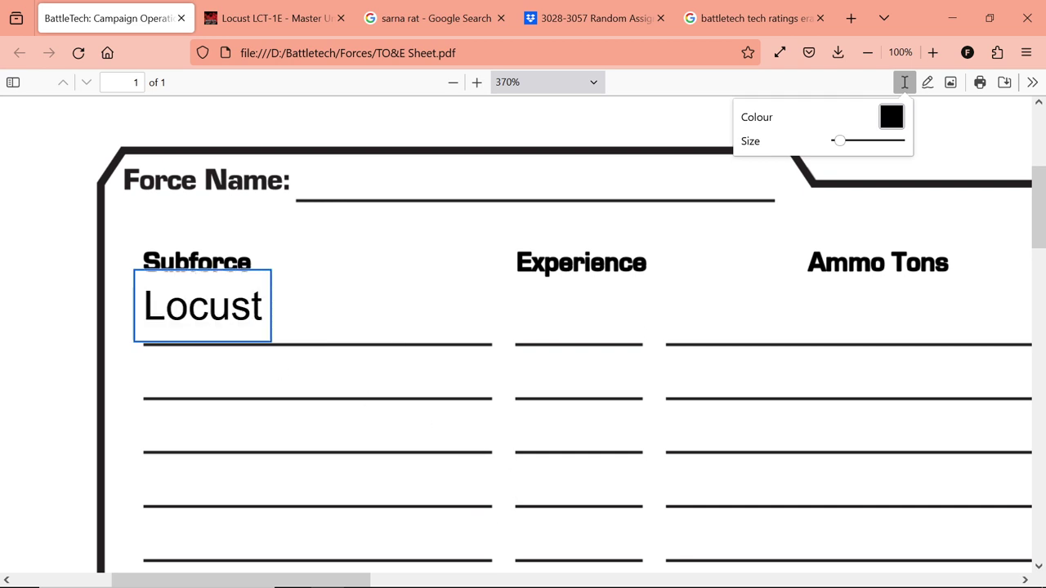
{"action": "type", "text": " 1-E"}
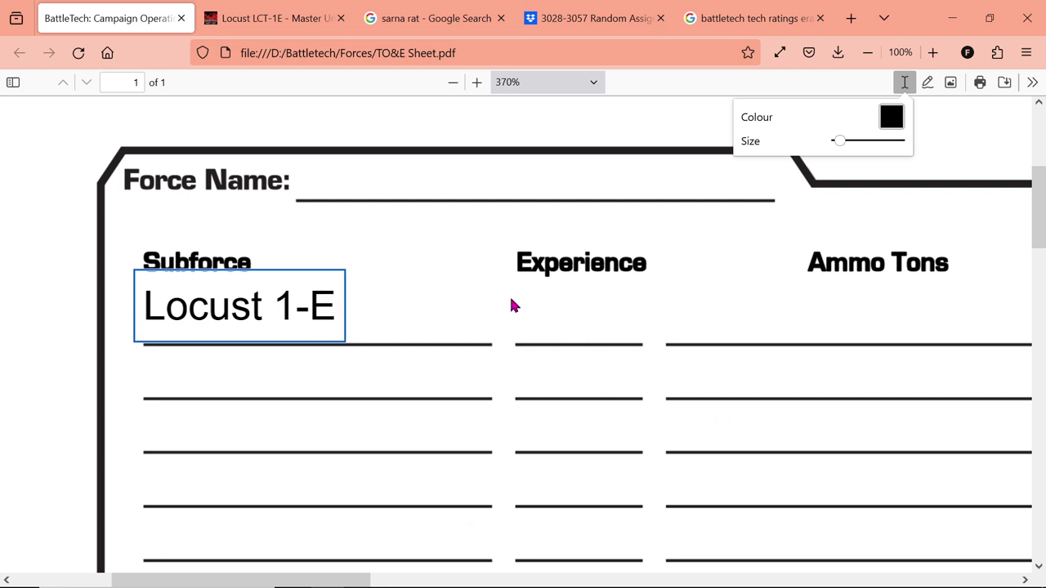
{"action": "key", "text": "Escape"}
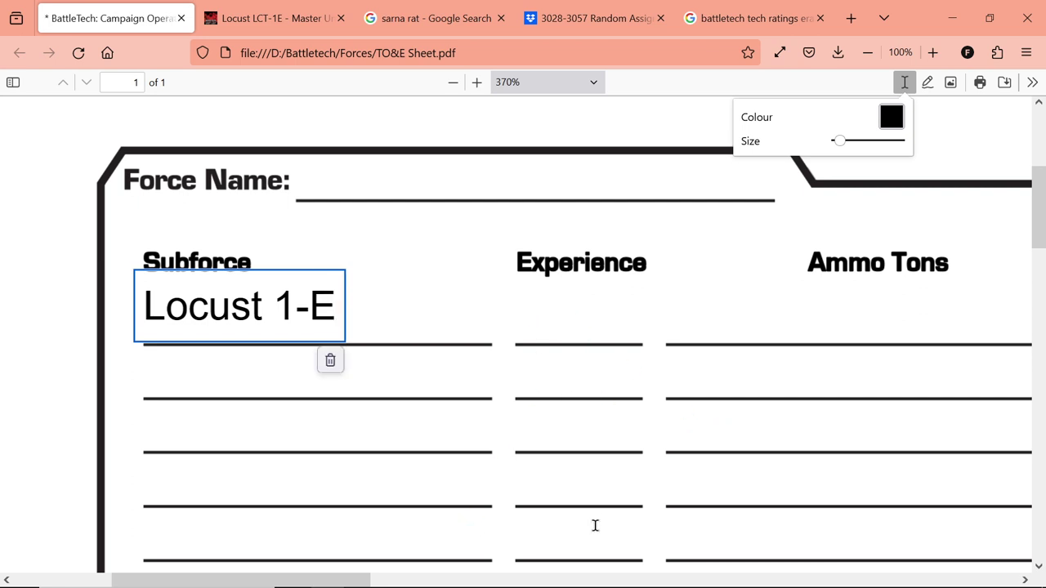
Add the text "Vet" on the first line of the Experience column and leave text annotation mode
{"action": "left_click", "coordinate": [511, 306]}
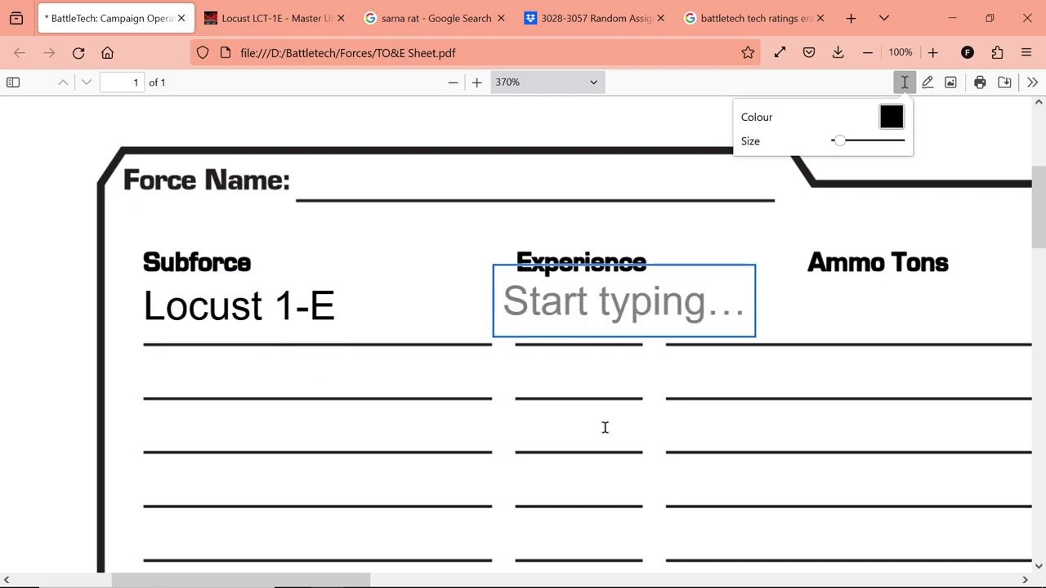
{"action": "type", "text": "Vet"}
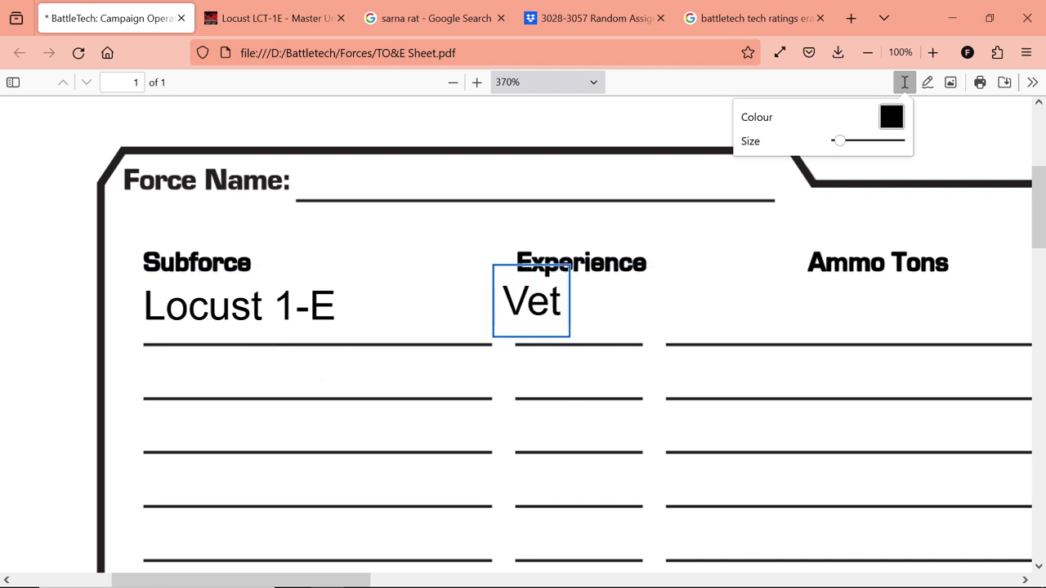
{"action": "key", "text": "Return"}
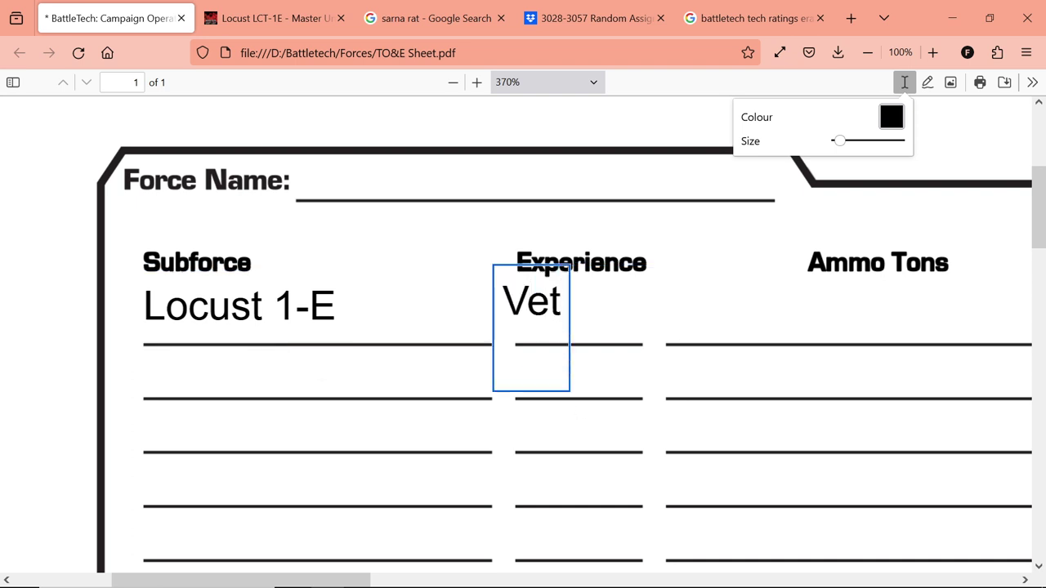
{"action": "key", "text": "BackSpace"}
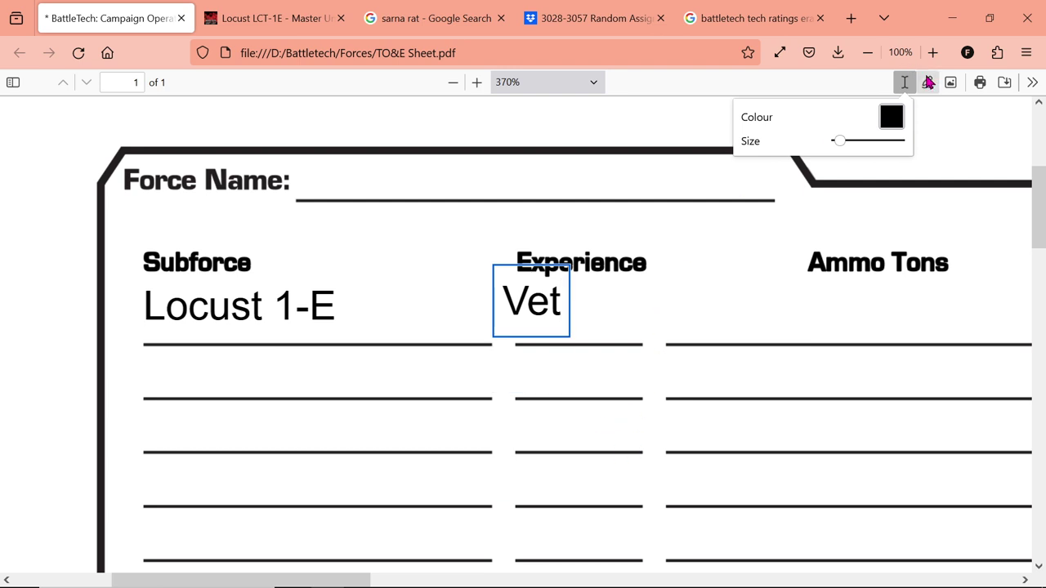
{"action": "left_click", "coordinate": [904, 82]}
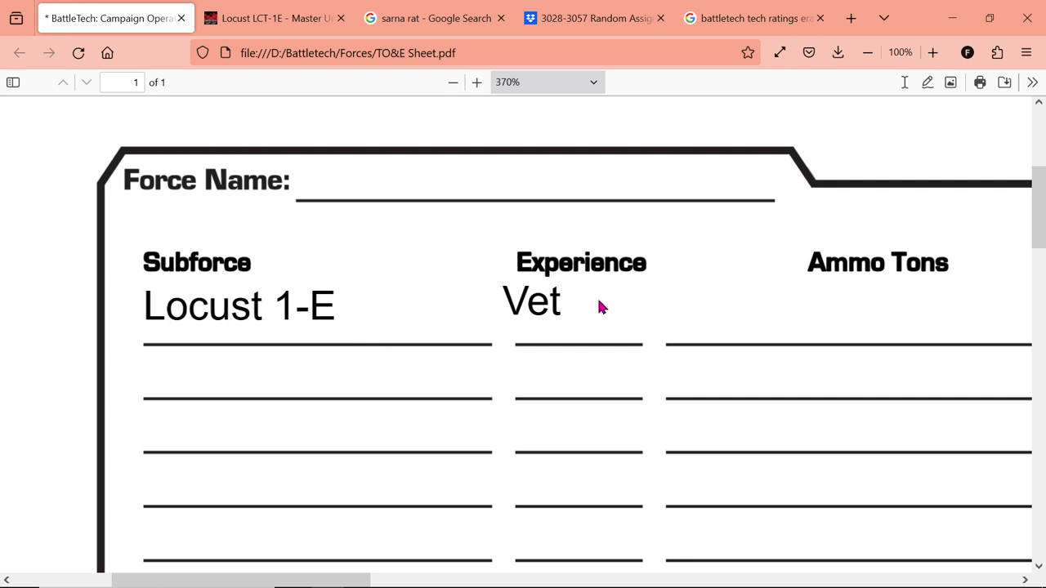
{"action": "scroll", "coordinate": [600, 305], "scroll_direction": "down", "scroll_amount": 2}
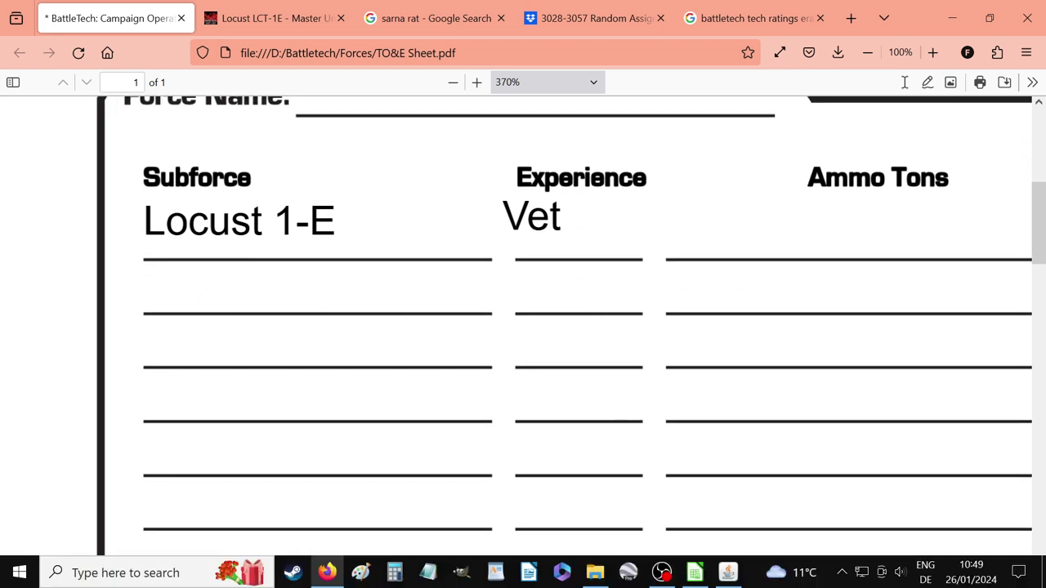
Switch to the Force Creation Template in LibreOffice Calc and look up the Heavy BattleMech entry and base number in the Type Table
{"action": "mouse_move", "coordinate": [730, 579]}
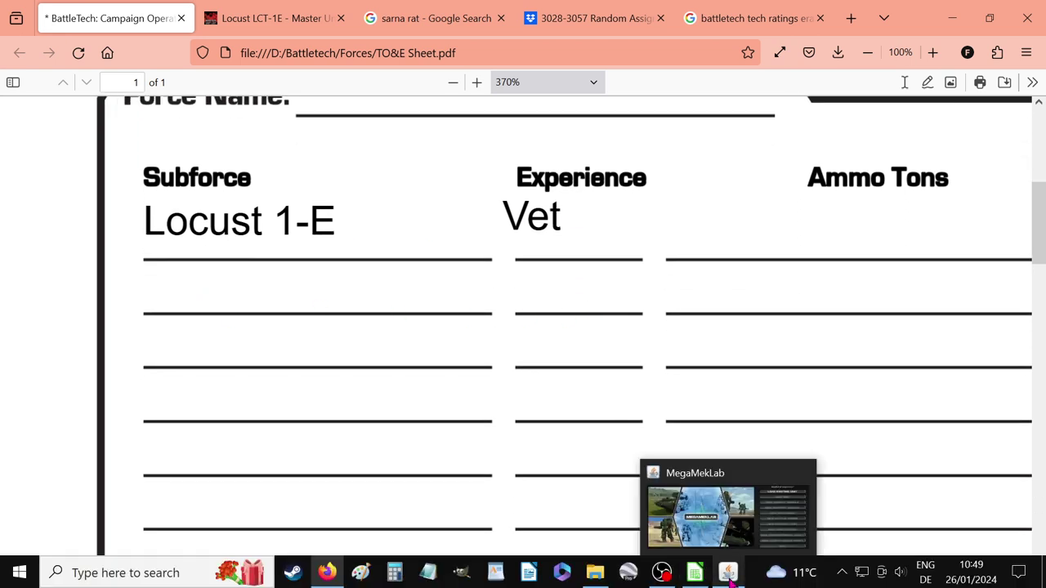
{"action": "mouse_move", "coordinate": [695, 577]}
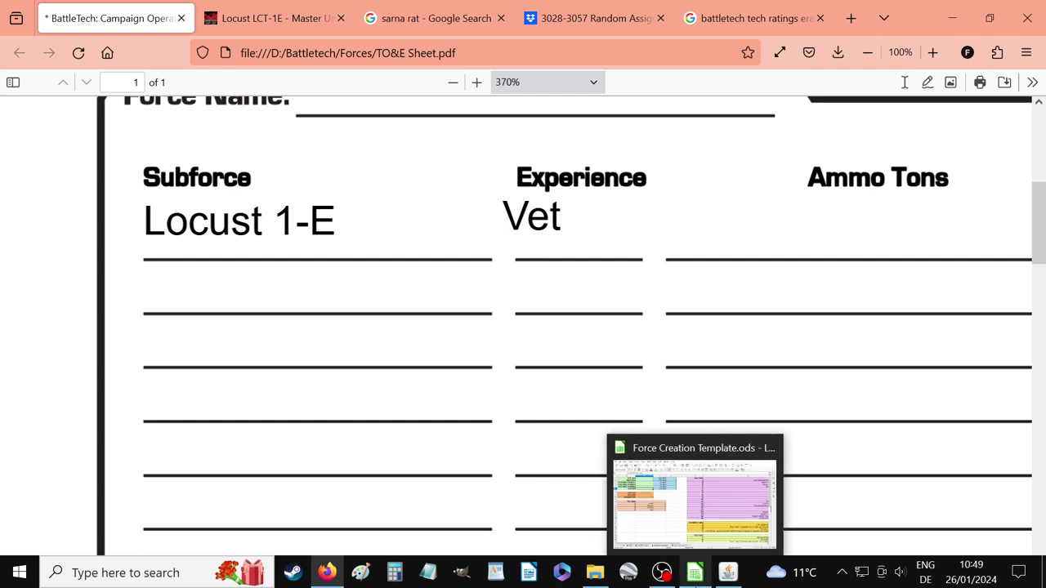
{"action": "left_click", "coordinate": [695, 498]}
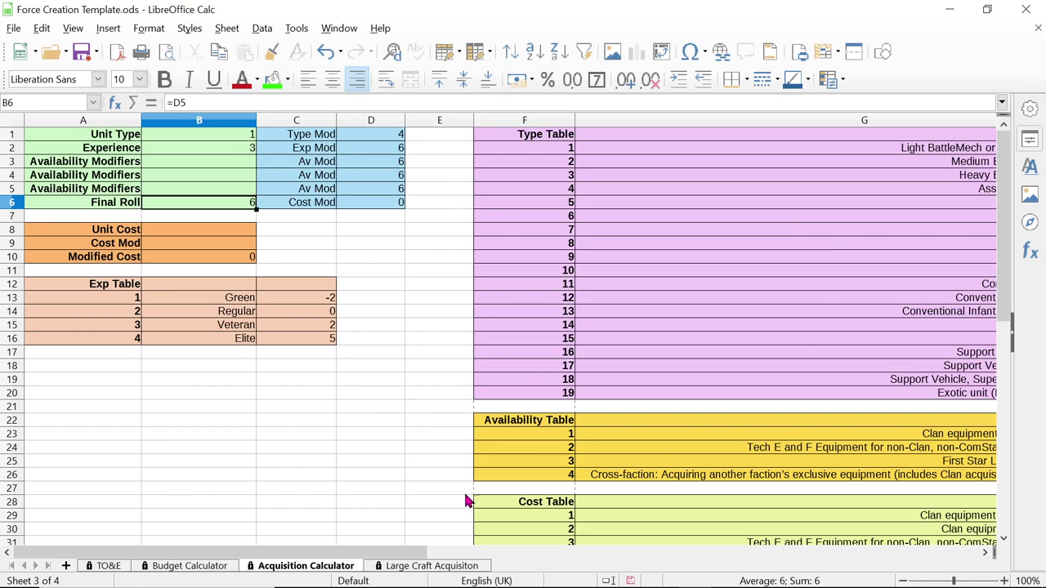
{"action": "left_click_drag", "start_coordinate": [395, 558], "coordinate": [684, 561]}
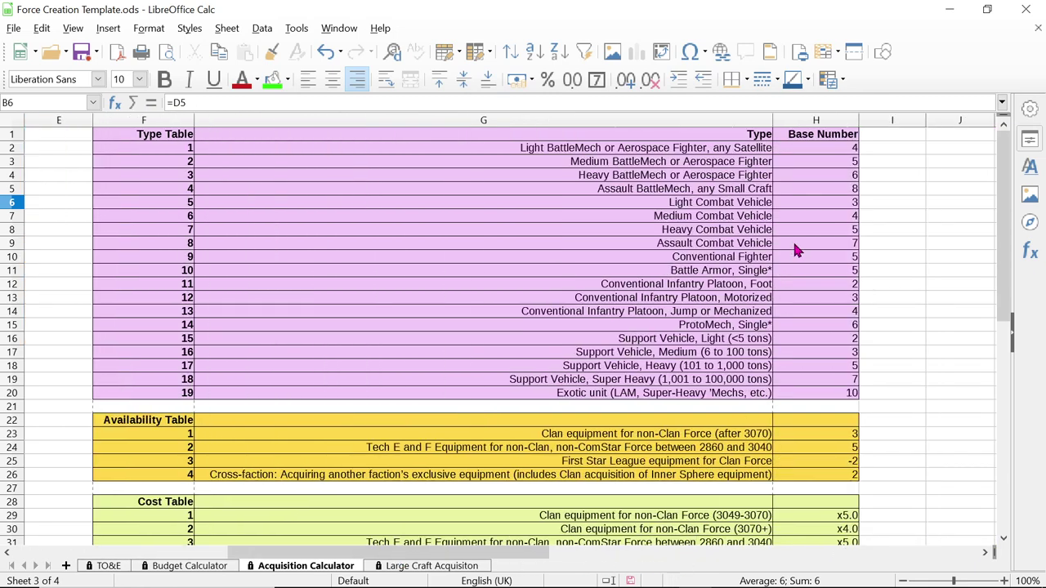
{"action": "left_click", "coordinate": [629, 180]}
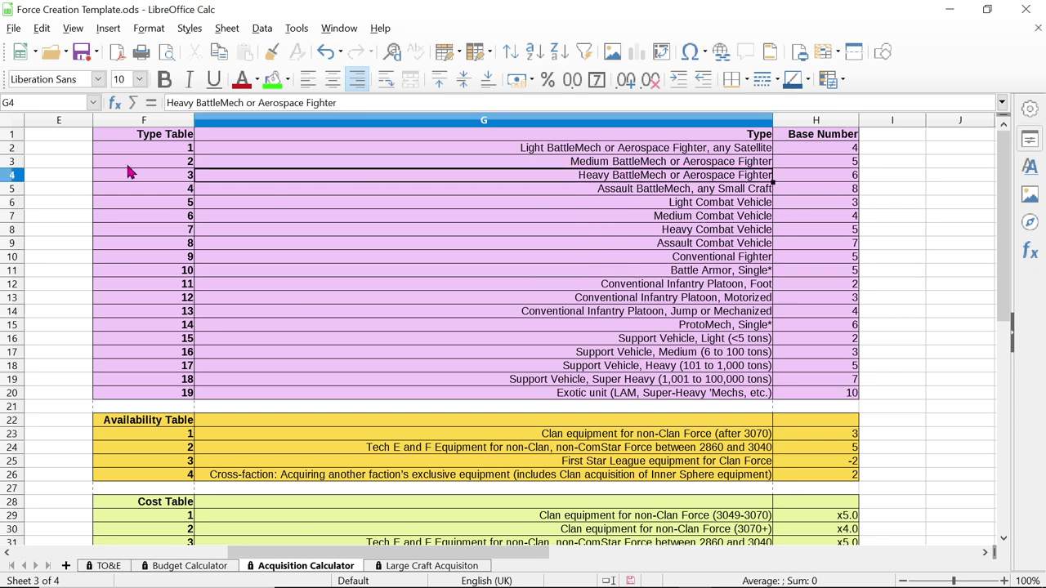
{"action": "left_click", "coordinate": [828, 179]}
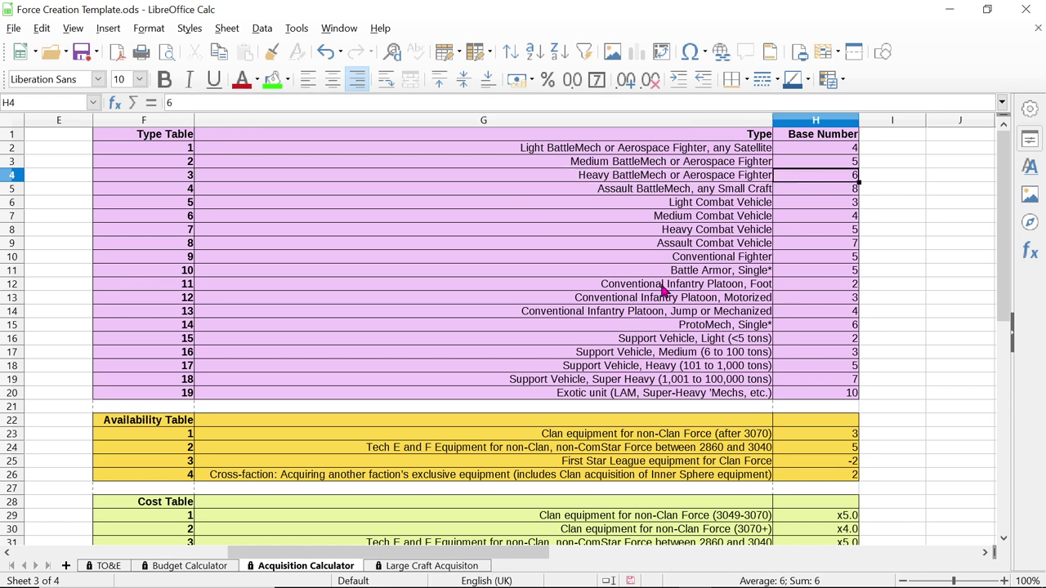
{"action": "left_click", "coordinate": [630, 176]}
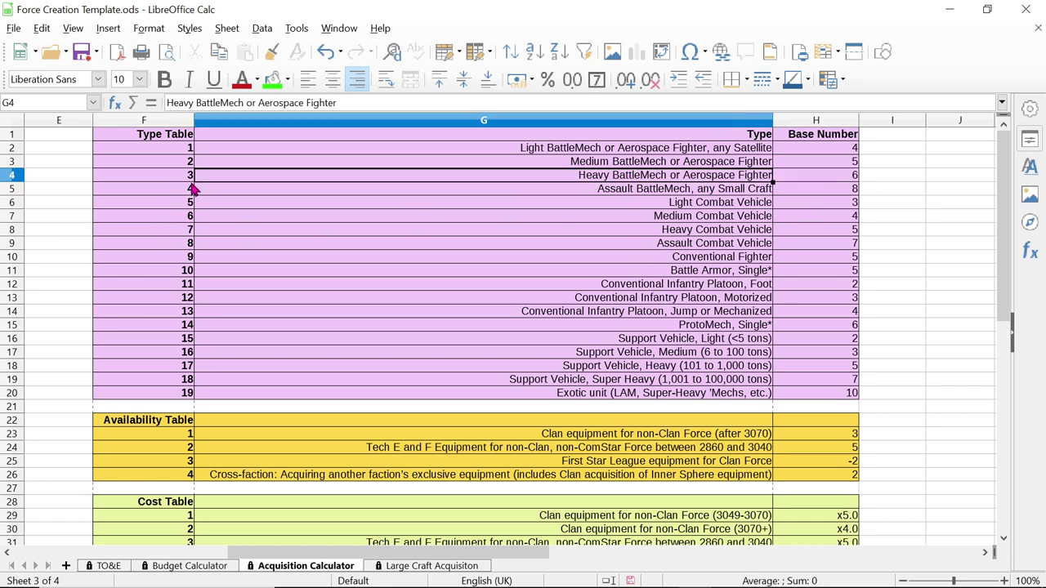
Set the Unit Type in B1 to 3 for a Heavy BattleMech
{"action": "left_click_drag", "start_coordinate": [380, 554], "coordinate": [176, 555]}
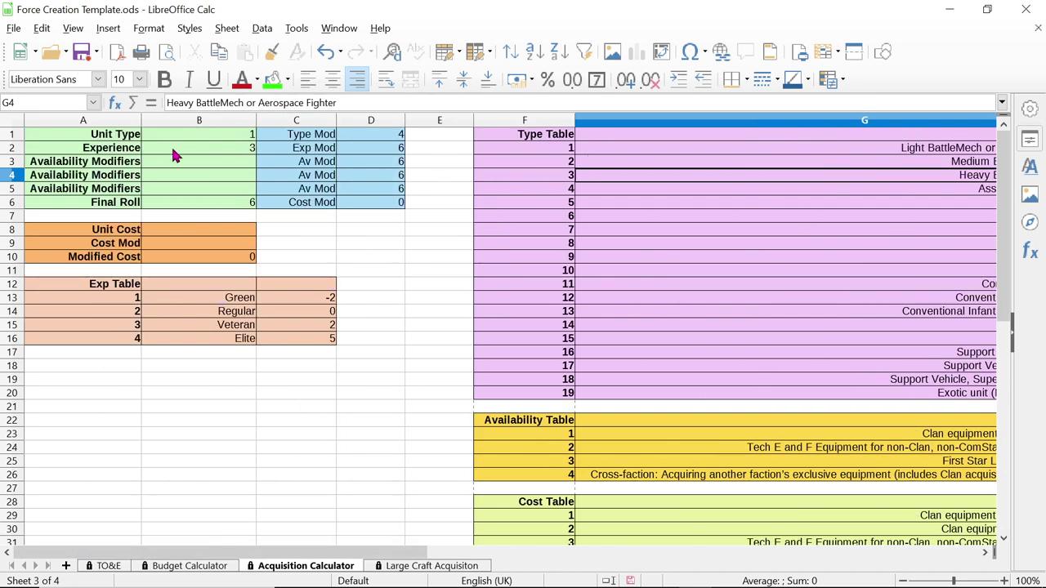
{"action": "left_click", "coordinate": [226, 138]}
{"action": "type", "text": "3"}
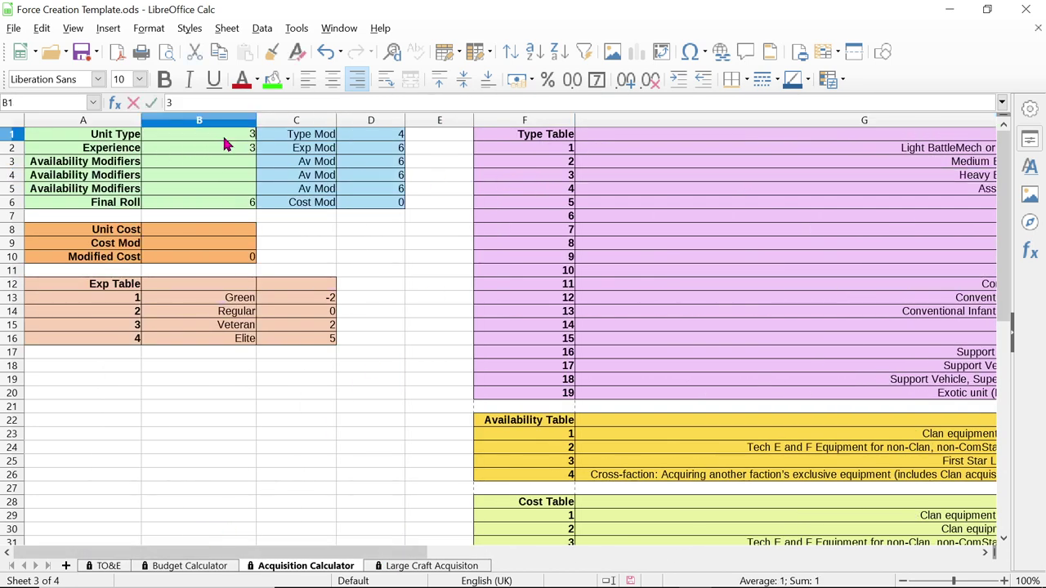
{"action": "key", "text": "Return"}
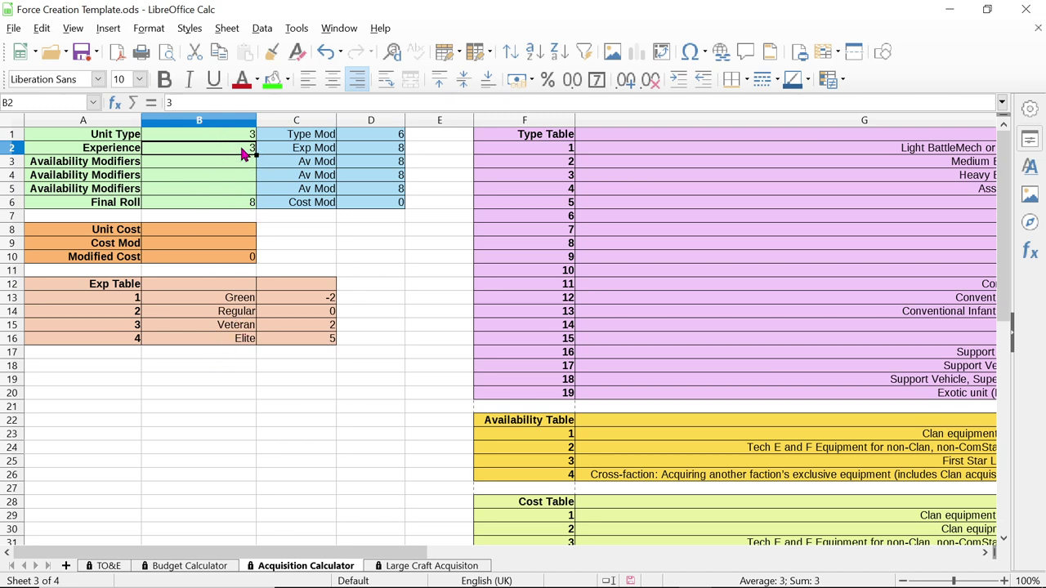
Set the unit's Experience in B2 to 4 for Elite
{"action": "key", "text": "Delete"}
{"action": "type", "text": "5"}
{"action": "key", "text": "BackSpace"}
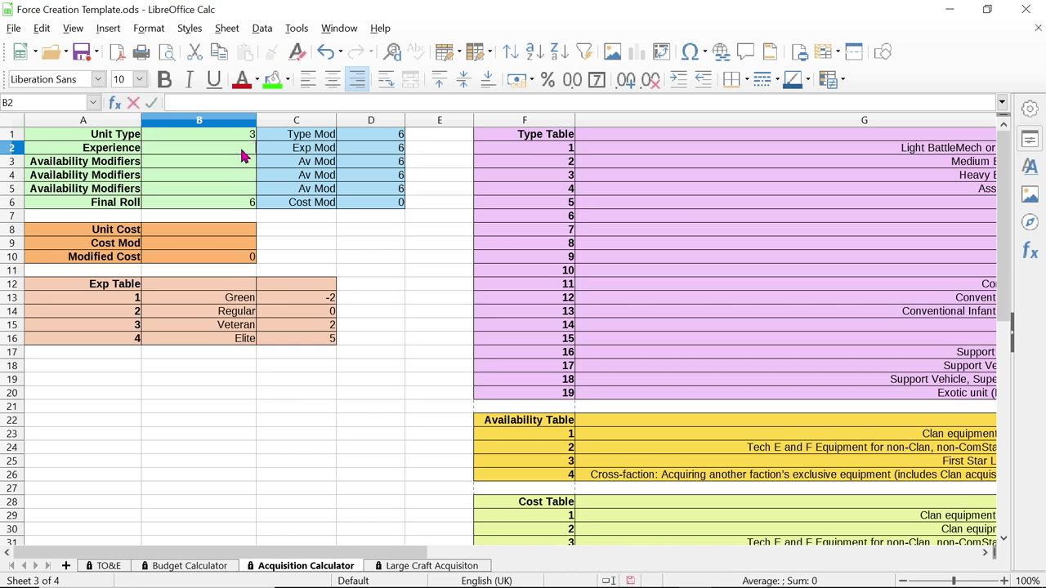
{"action": "type", "text": "4"}
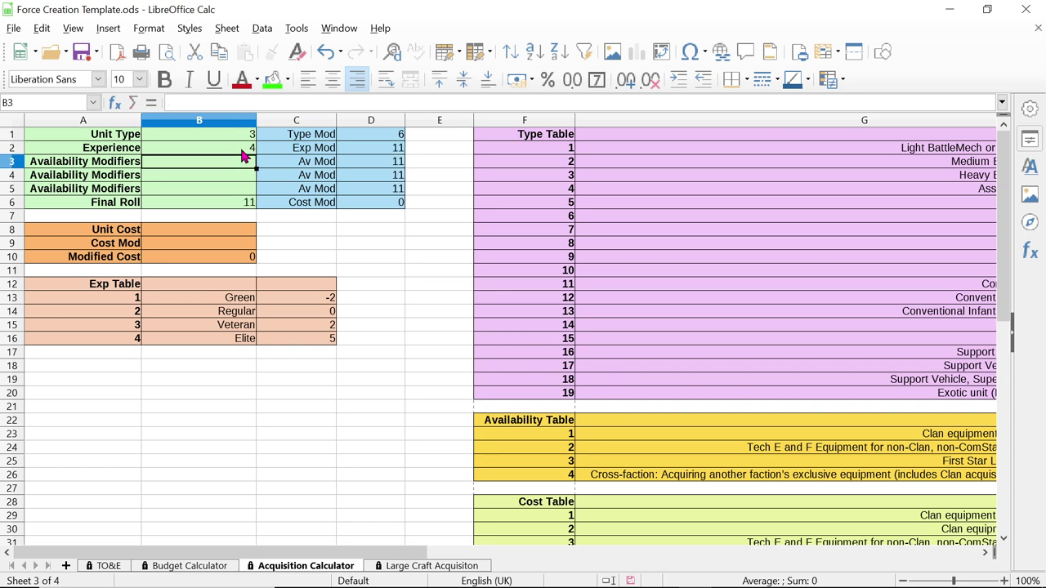
{"action": "key", "text": "Return"}
Look up Clan equipment (after 3070) in the Availability Table, set the first Availability Modifier in B3 to 1 and check the Final Roll
{"action": "left_click_drag", "start_coordinate": [360, 554], "coordinate": [589, 555]}
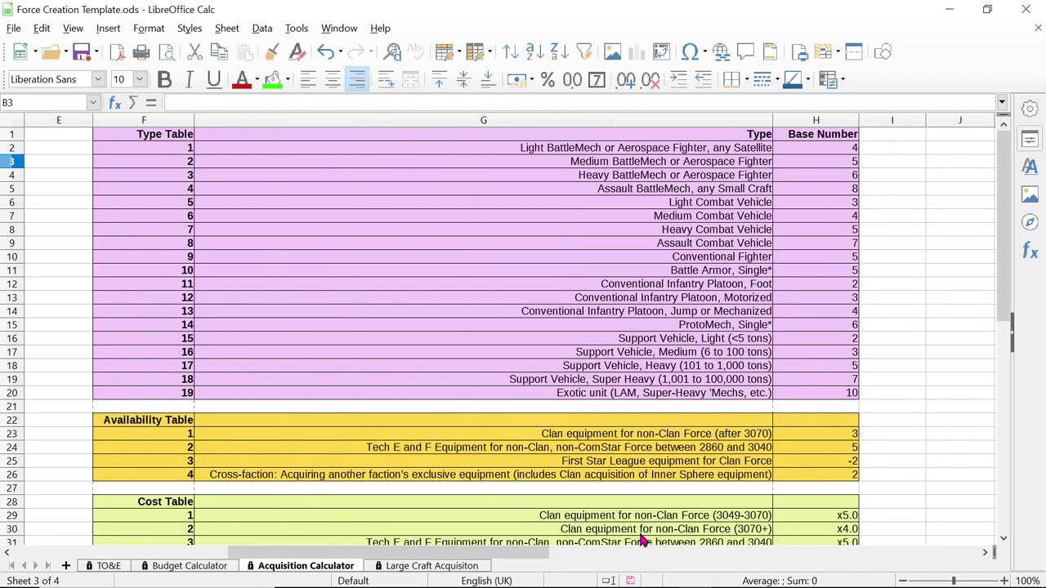
{"action": "scroll", "coordinate": [631, 324], "scroll_direction": "down", "scroll_amount": 2}
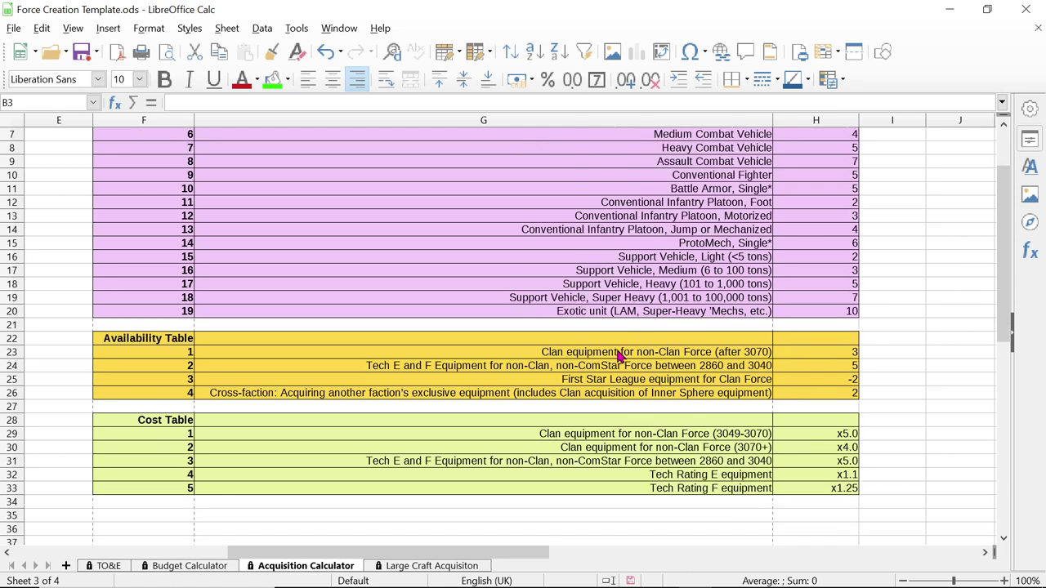
{"action": "left_click", "coordinate": [619, 357]}
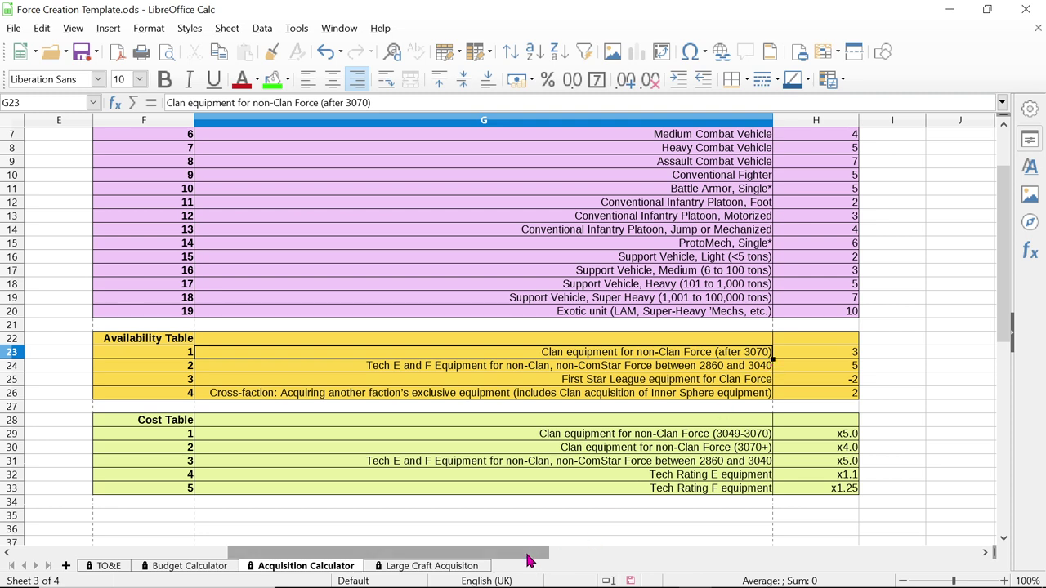
{"action": "left_click_drag", "start_coordinate": [531, 553], "coordinate": [230, 551]}
{"action": "scroll", "coordinate": [168, 399], "scroll_direction": "up", "scroll_amount": 2}
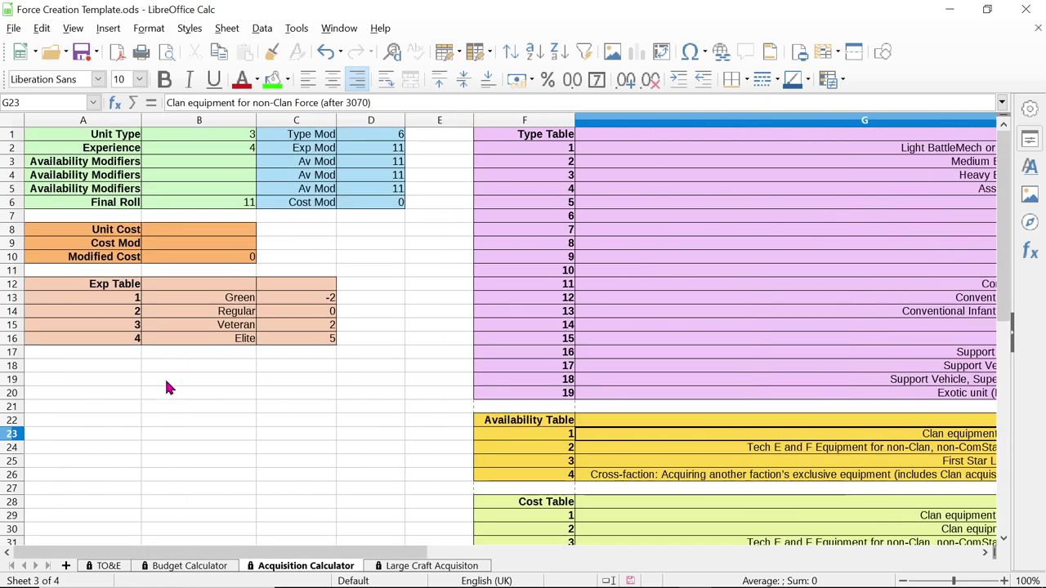
{"action": "left_click", "coordinate": [229, 166]}
{"action": "type", "text": "1"}
{"action": "key", "text": "Return"}
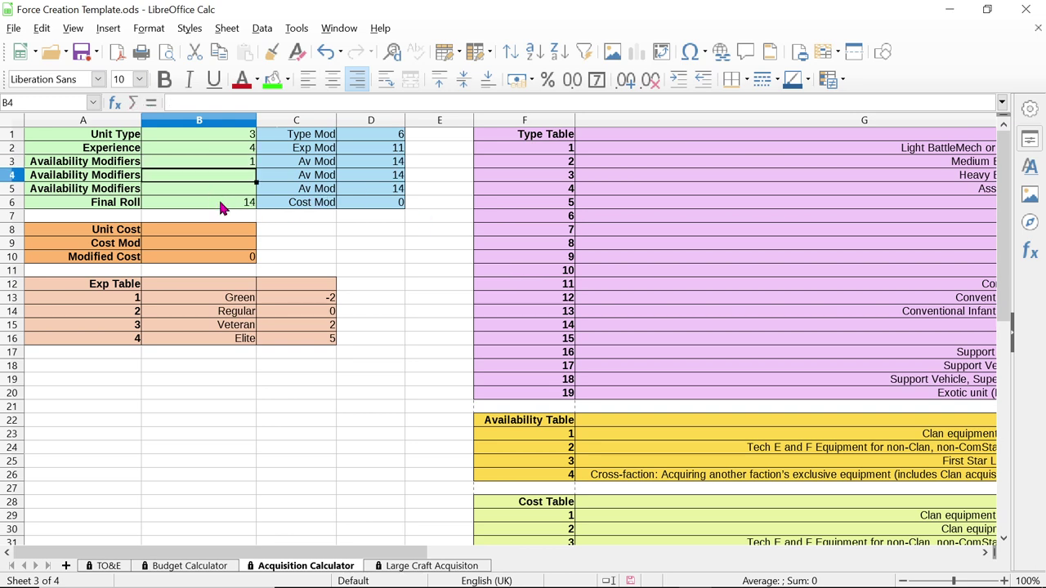
{"action": "left_click", "coordinate": [221, 206]}
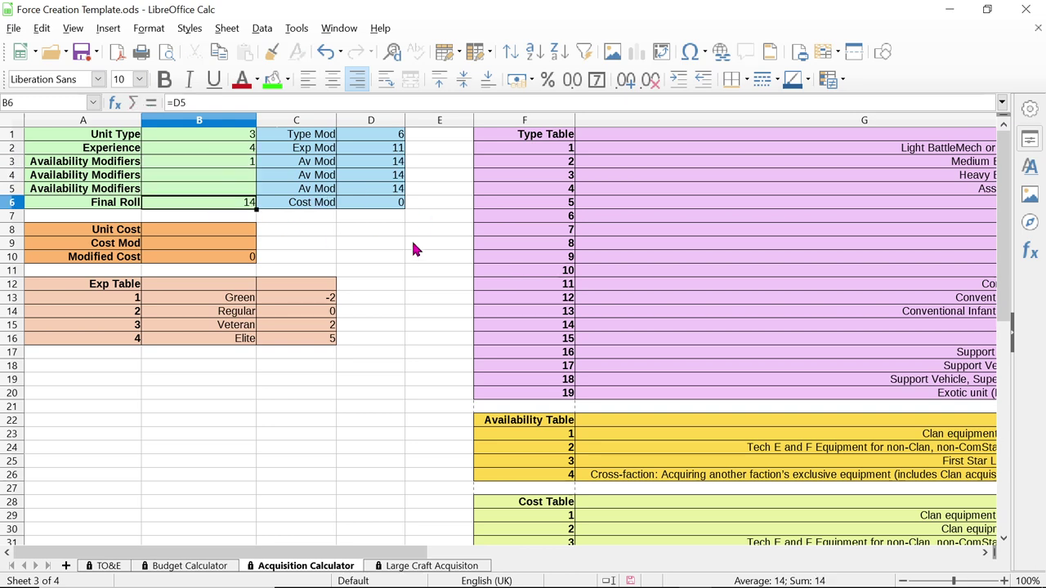
Set the Heavy BattleMech's Experience in B2 to 2 for Regular
{"action": "left_click", "coordinate": [237, 148]}
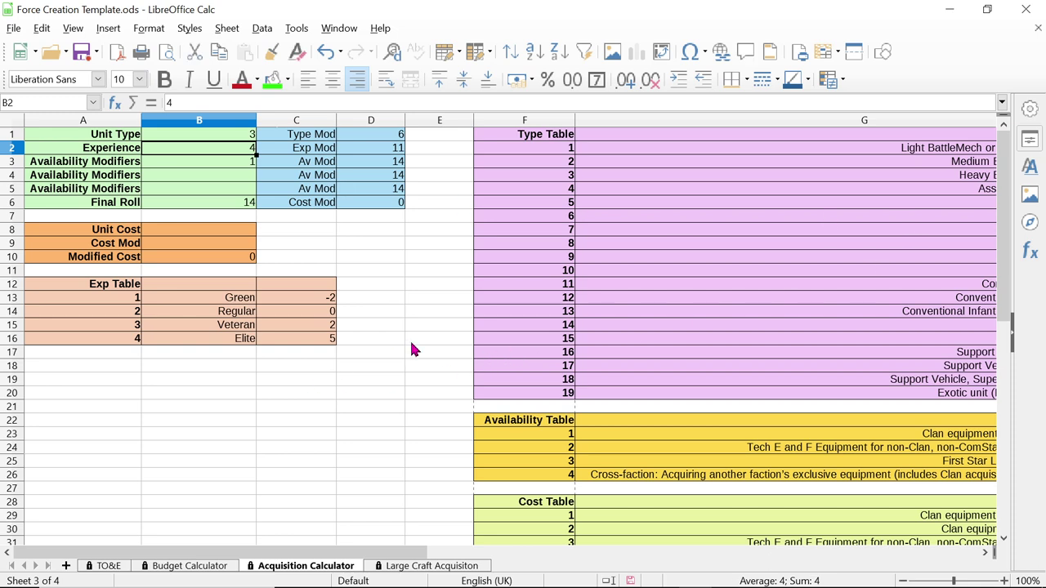
{"action": "type", "text": "2"}
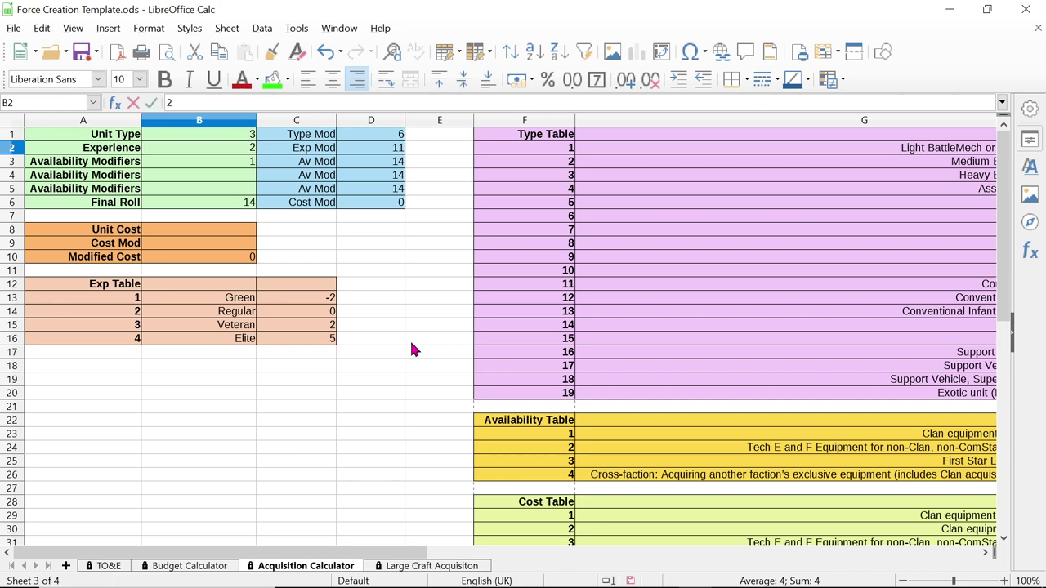
{"action": "key", "text": "Return"}
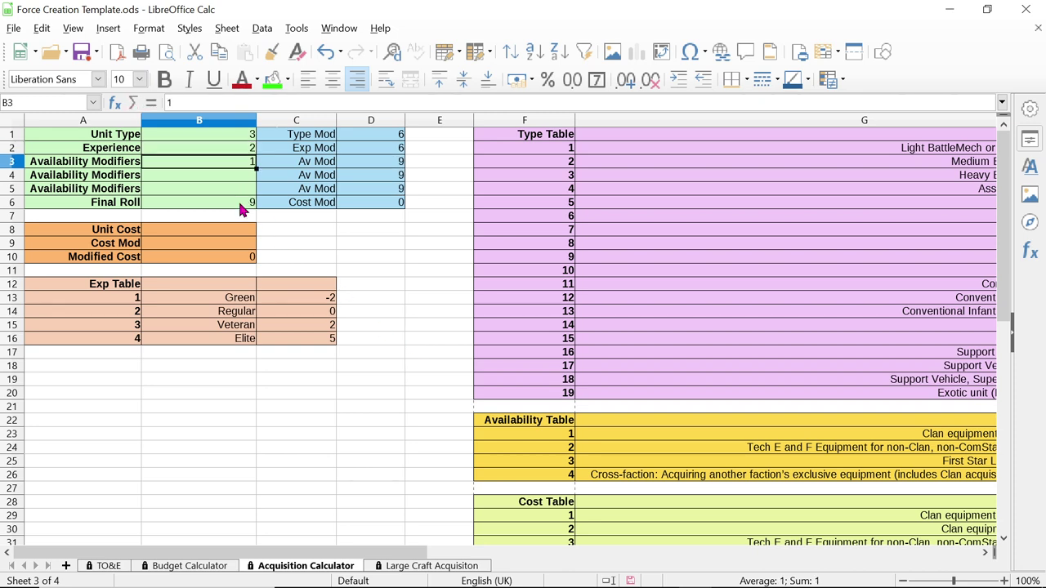
Set the Heavy BattleMech's Experience in B2 to 1 for Green
{"action": "left_click", "coordinate": [245, 150]}
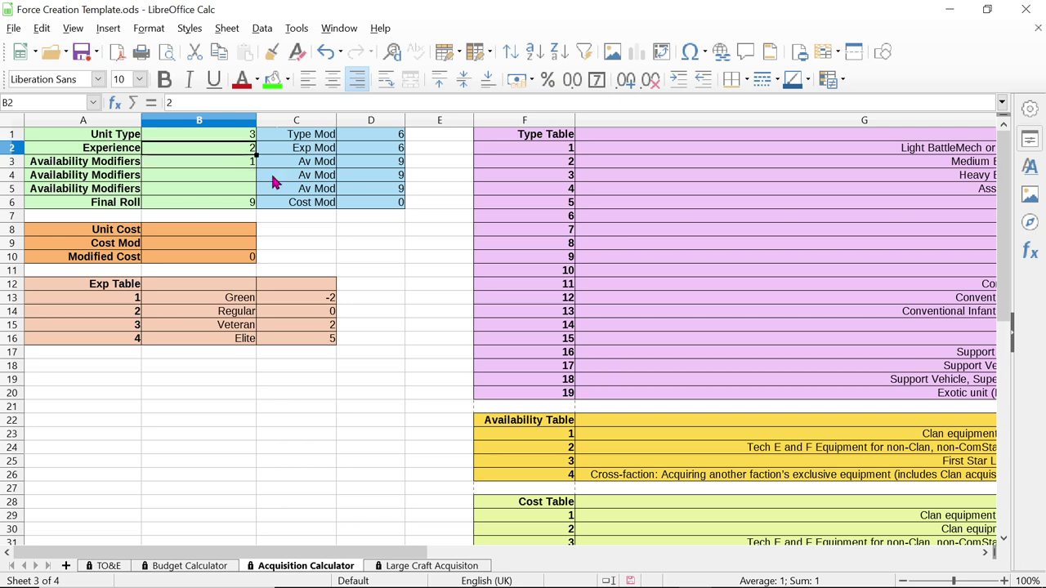
{"action": "type", "text": "1"}
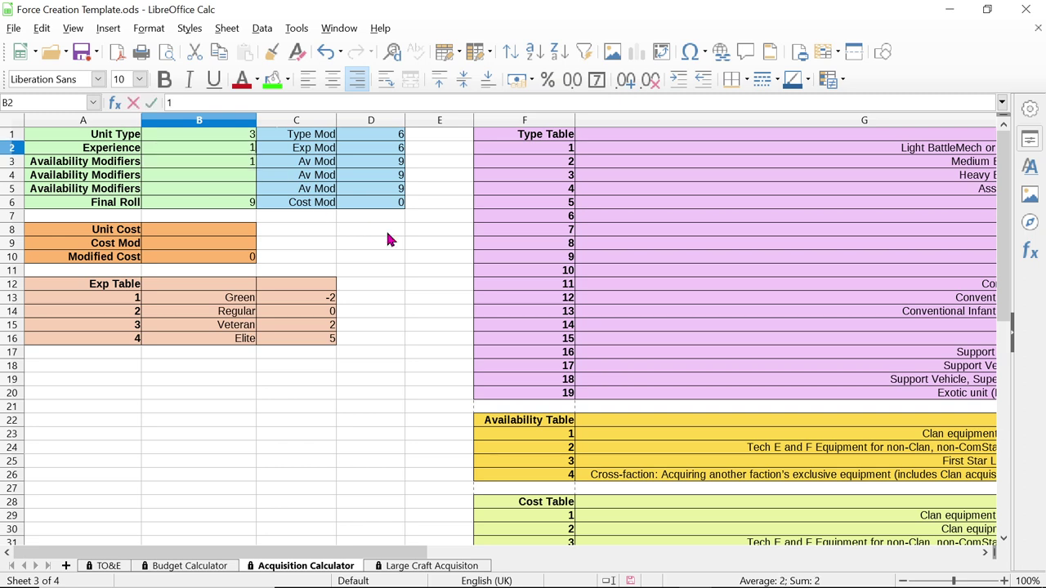
{"action": "key", "text": "Return"}
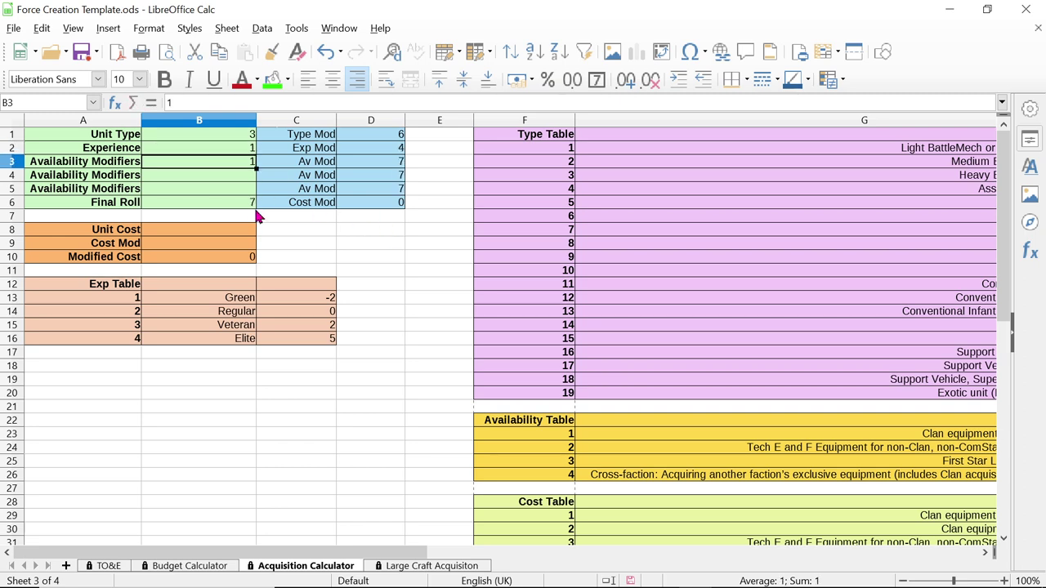
Check the Final Roll, and open the Magistracy of Canopus unit list for Jihad 3068 - 3080 on the Master Unit List in Firefox
{"action": "left_click", "coordinate": [227, 203]}
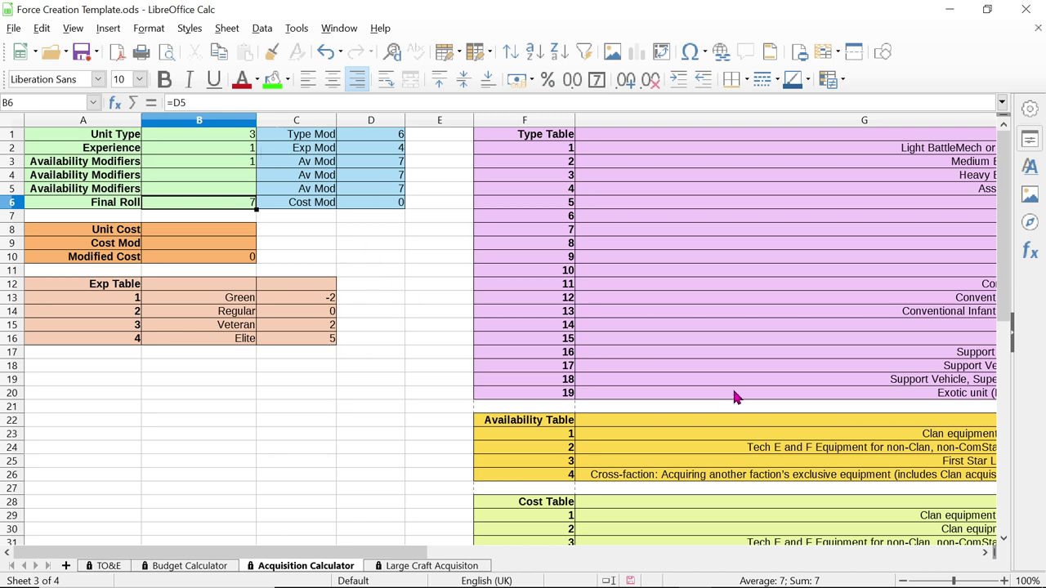
{"action": "left_click", "coordinate": [326, 573]}
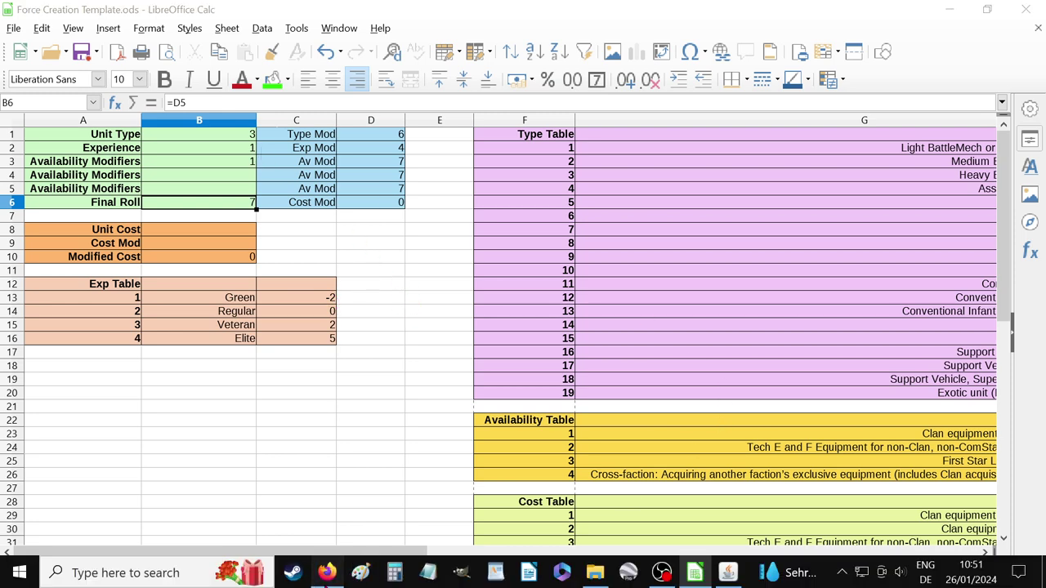
{"action": "left_click", "coordinate": [225, 13]}
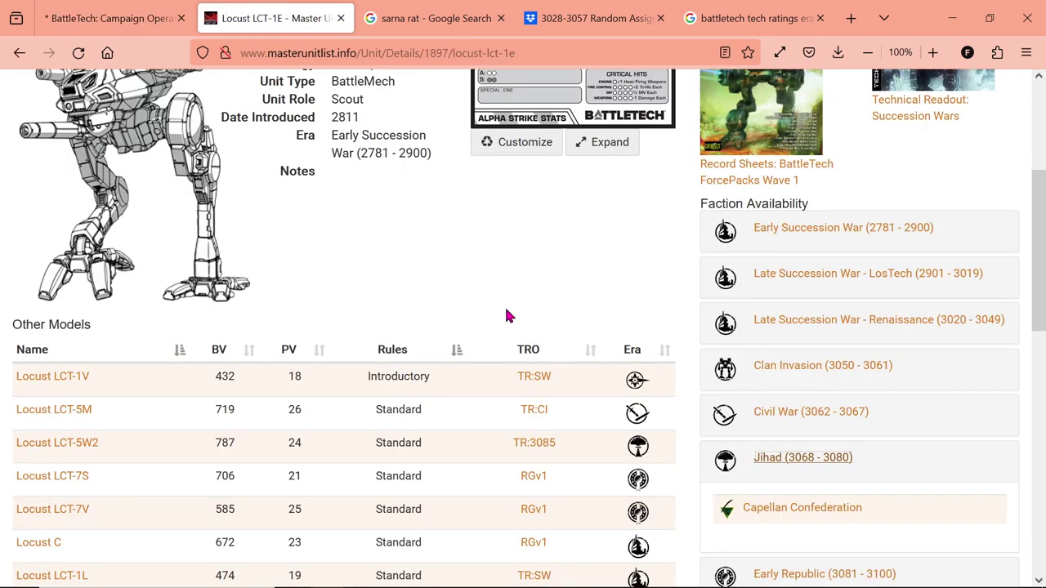
{"action": "scroll", "coordinate": [506, 316], "scroll_direction": "up", "scroll_amount": 3}
{"action": "left_click", "coordinate": [219, 176]}
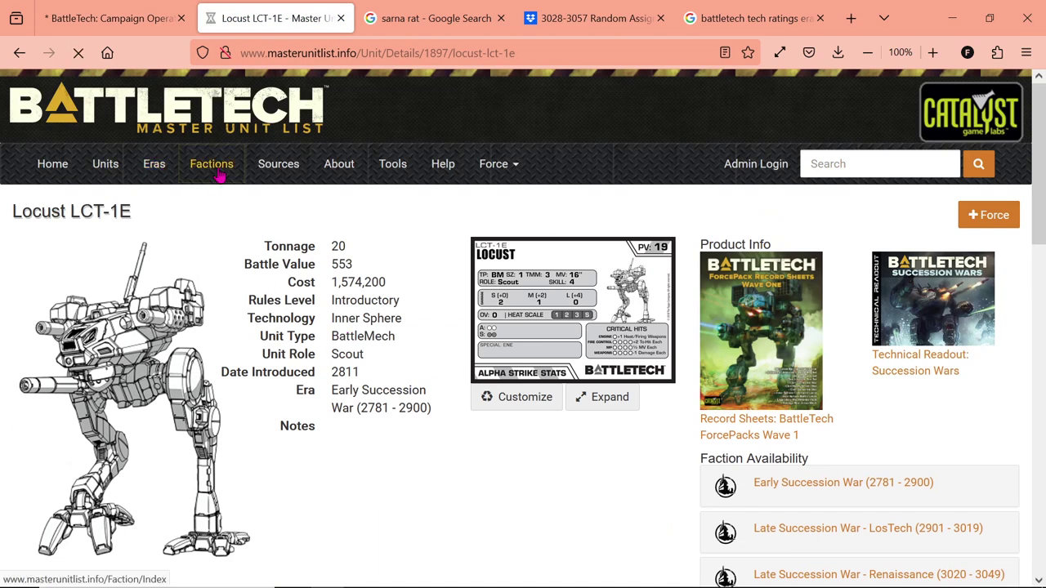
{"action": "scroll", "coordinate": [623, 303], "scroll_direction": "down", "scroll_amount": 8}
{"action": "scroll", "coordinate": [624, 306], "scroll_direction": "down", "scroll_amount": 2}
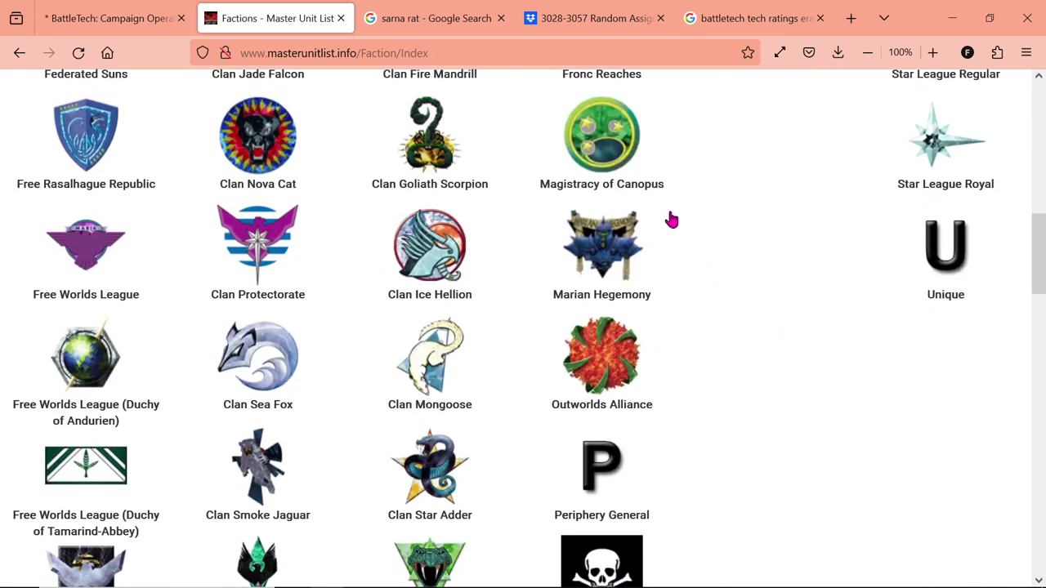
{"action": "left_click", "coordinate": [599, 154]}
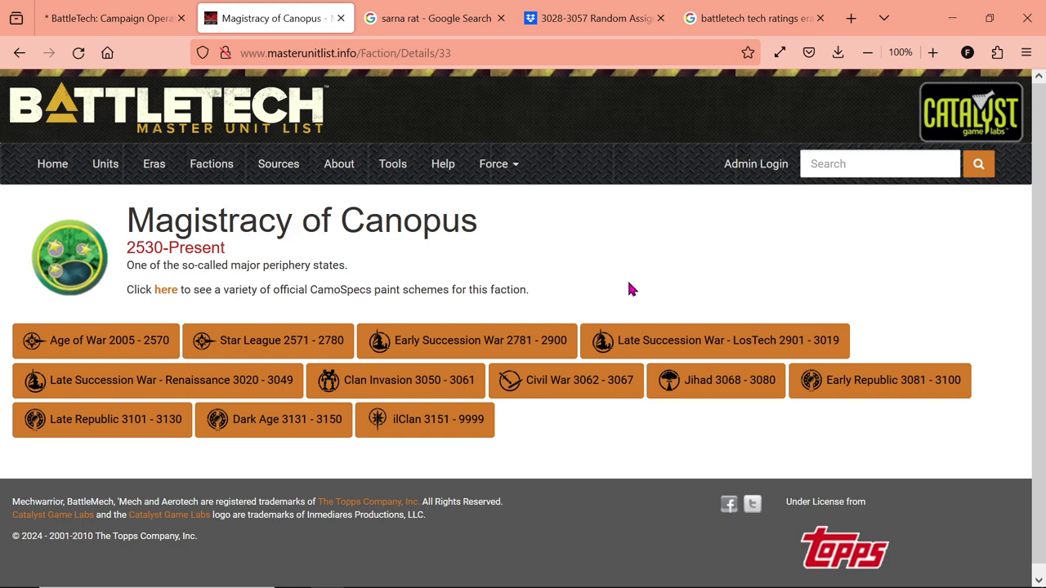
{"action": "left_click", "coordinate": [750, 386]}
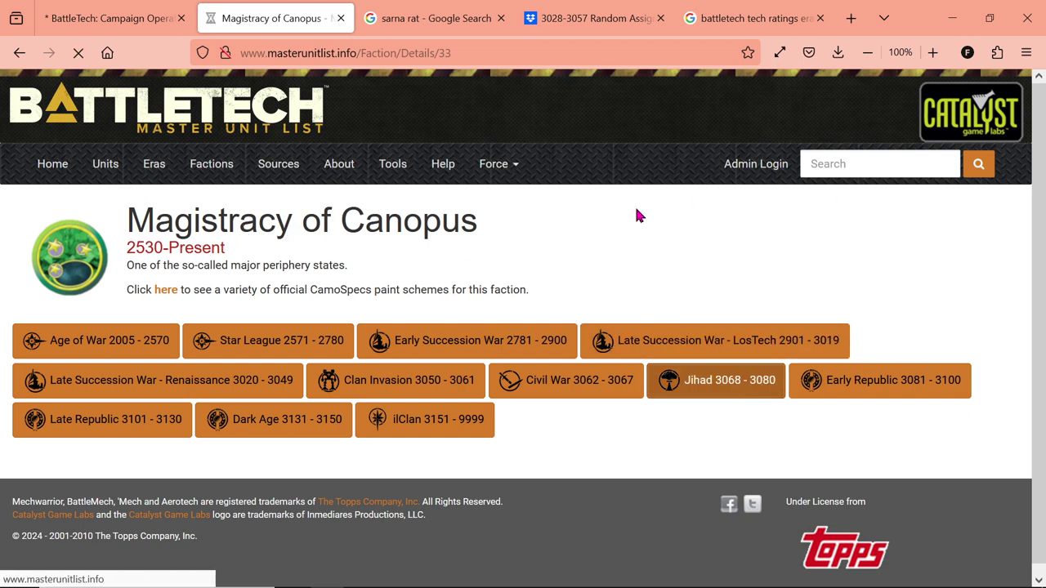
Look through the Magistracy of Canopus Jihad-era BattleMechs from the 20-ton to the 40-ton models
{"action": "scroll", "coordinate": [638, 212], "scroll_direction": "down", "scroll_amount": 5}
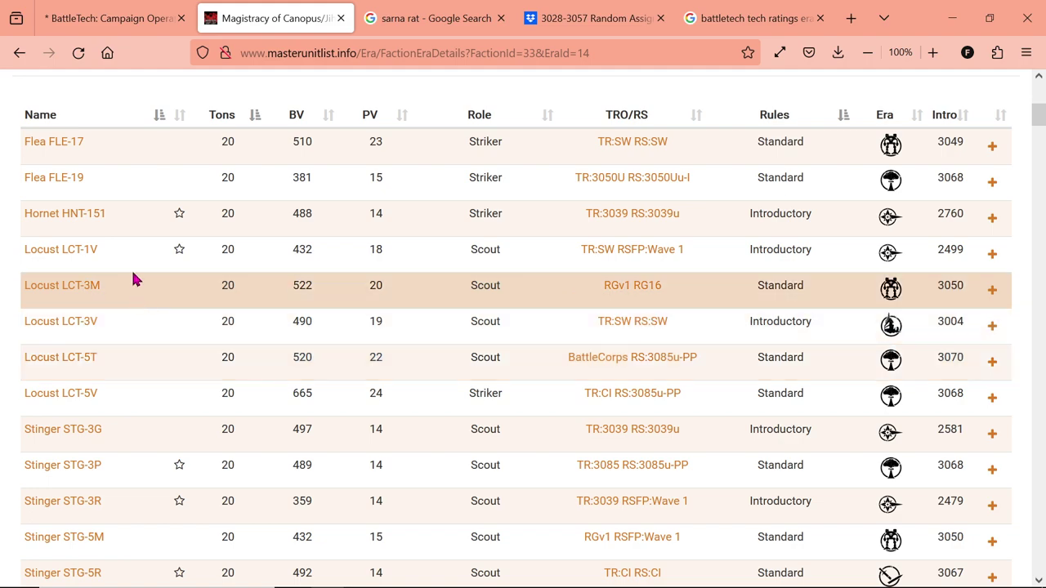
{"action": "scroll", "coordinate": [126, 252], "scroll_direction": "down", "scroll_amount": 10}
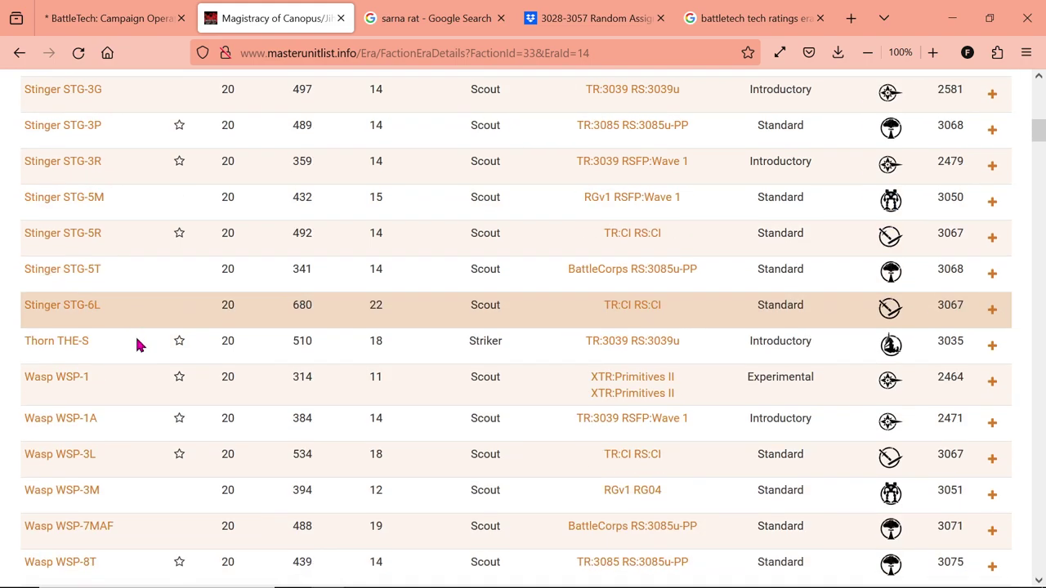
{"action": "scroll", "coordinate": [136, 350], "scroll_direction": "down", "scroll_amount": 12}
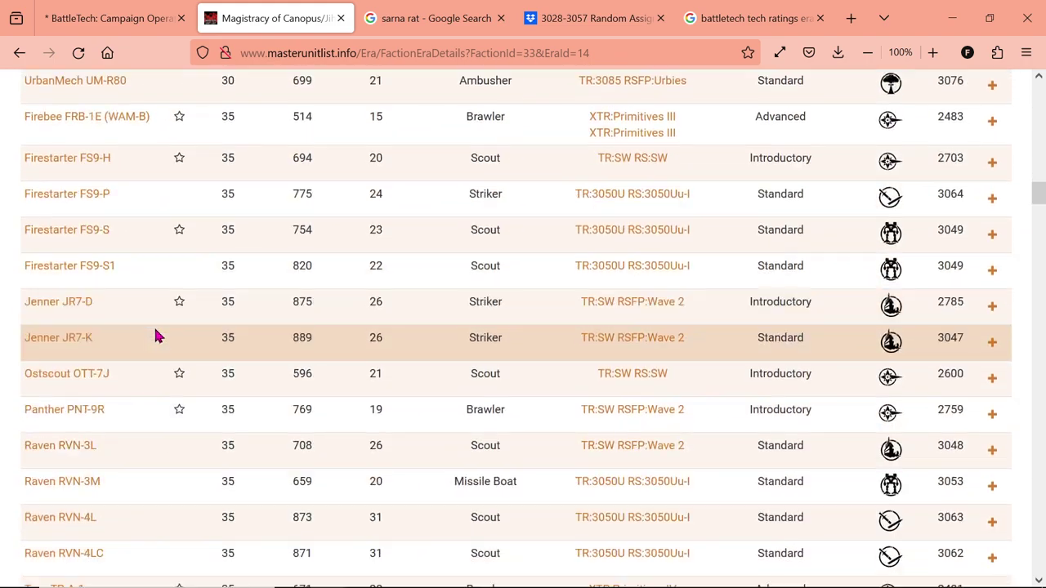
{"action": "scroll", "coordinate": [183, 402], "scroll_direction": "down", "scroll_amount": 1}
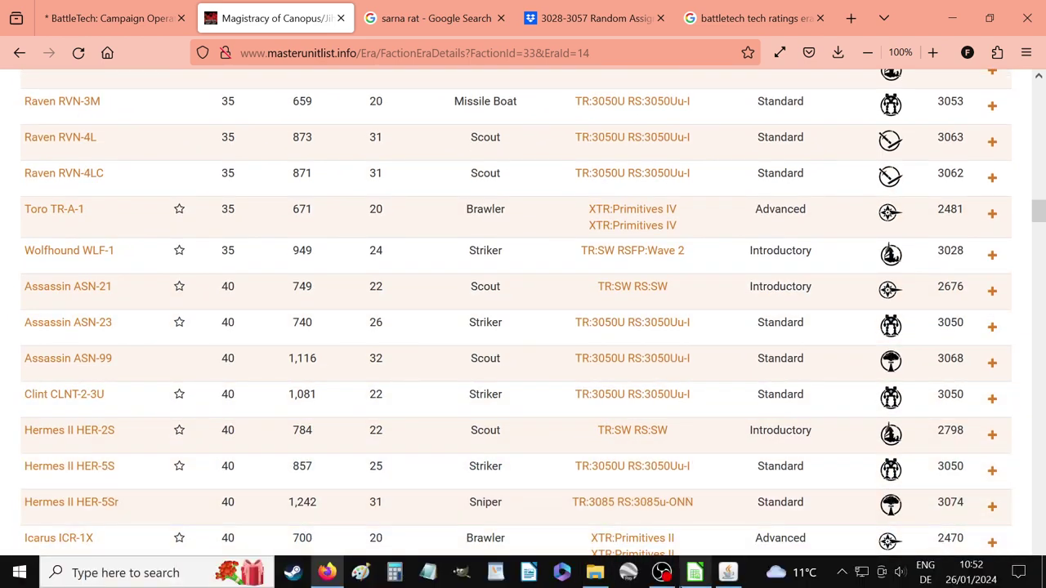
Switch back to LibreOffice Calc and look up the Heavy Combat Vehicle's Base Number in the Type Table
{"action": "mouse_move", "coordinate": [696, 577]}
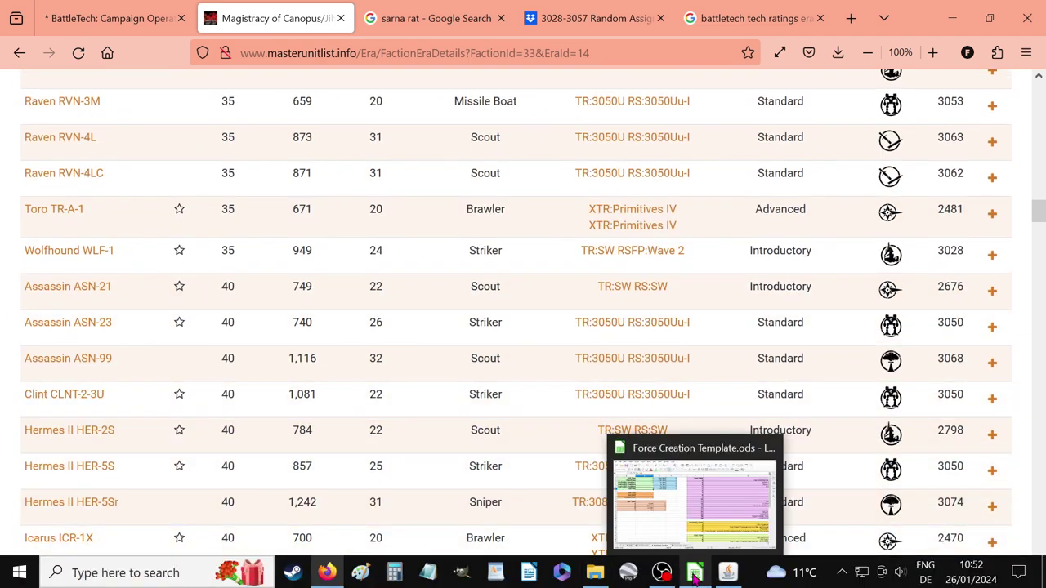
{"action": "left_click", "coordinate": [683, 510]}
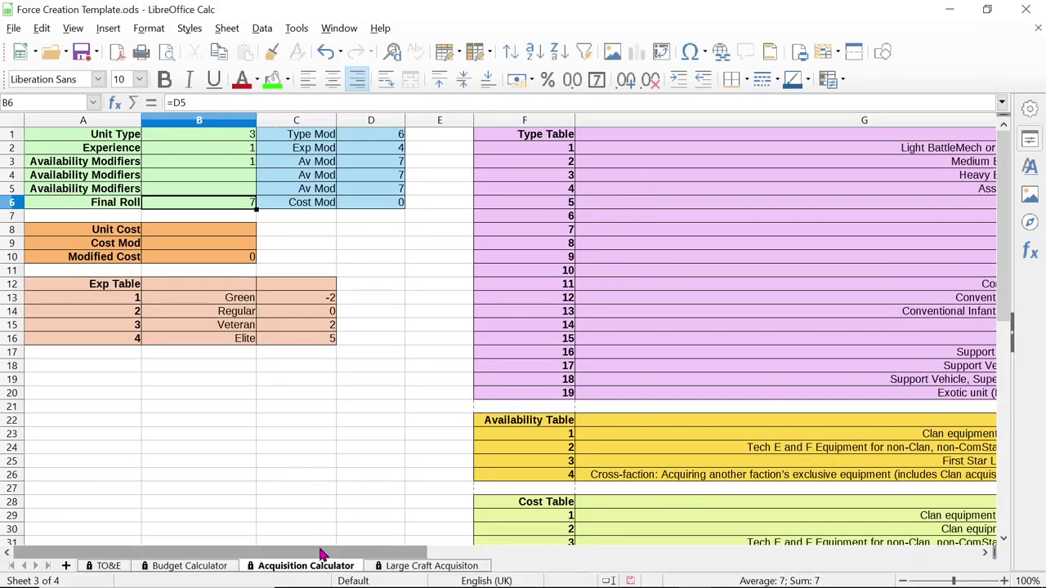
{"action": "left_click_drag", "start_coordinate": [337, 554], "coordinate": [538, 552]}
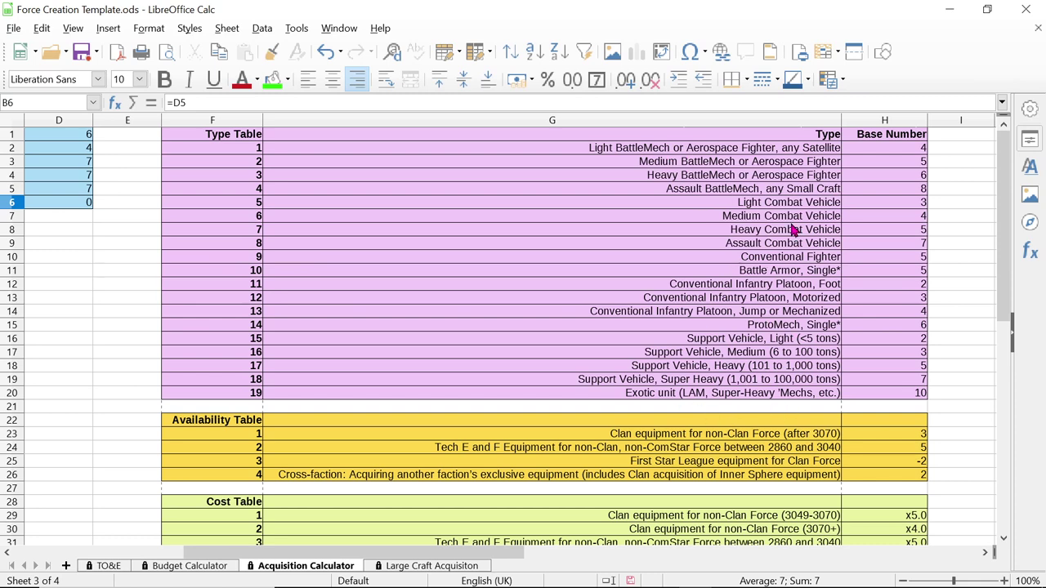
{"action": "left_click", "coordinate": [914, 233]}
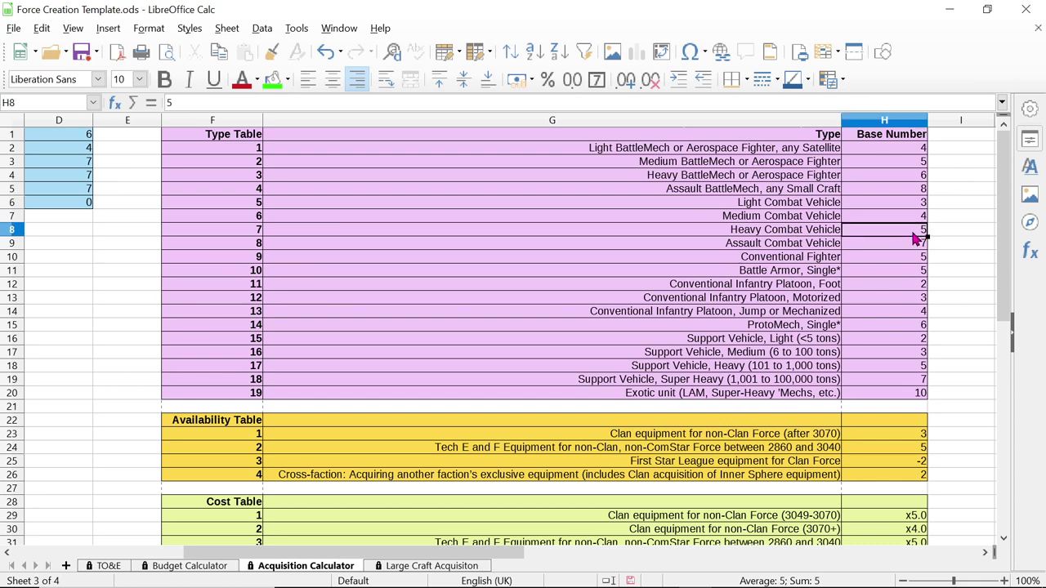
Examine the Cost Table entries for Clan equipment (3049-3070 and 3070+) and for Tech E and F Equipment between 2860 and 3040
{"action": "scroll", "coordinate": [789, 282], "scroll_direction": "down", "scroll_amount": 2}
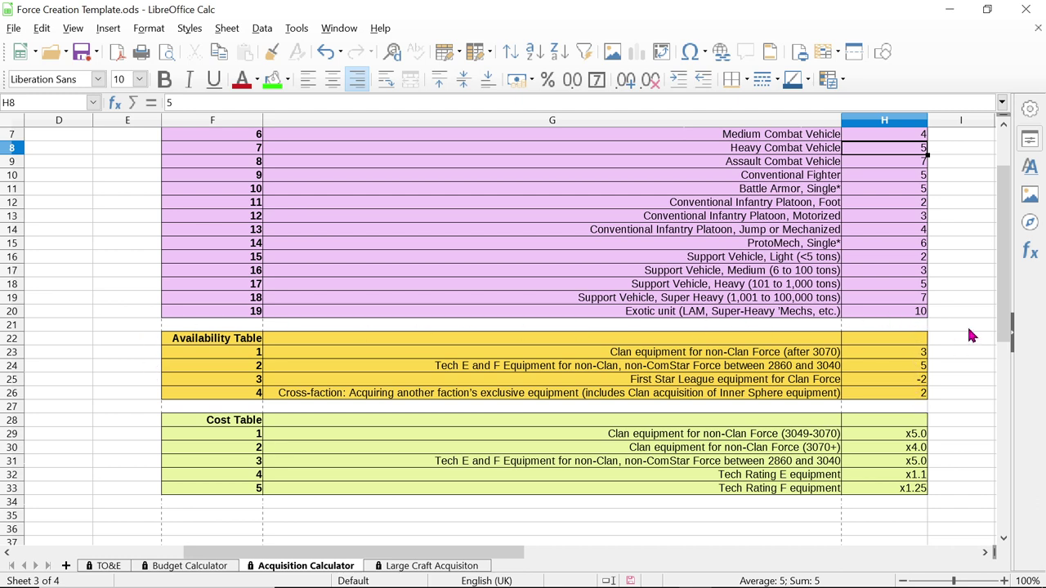
{"action": "scroll", "coordinate": [967, 325], "scroll_direction": "down", "scroll_amount": 3}
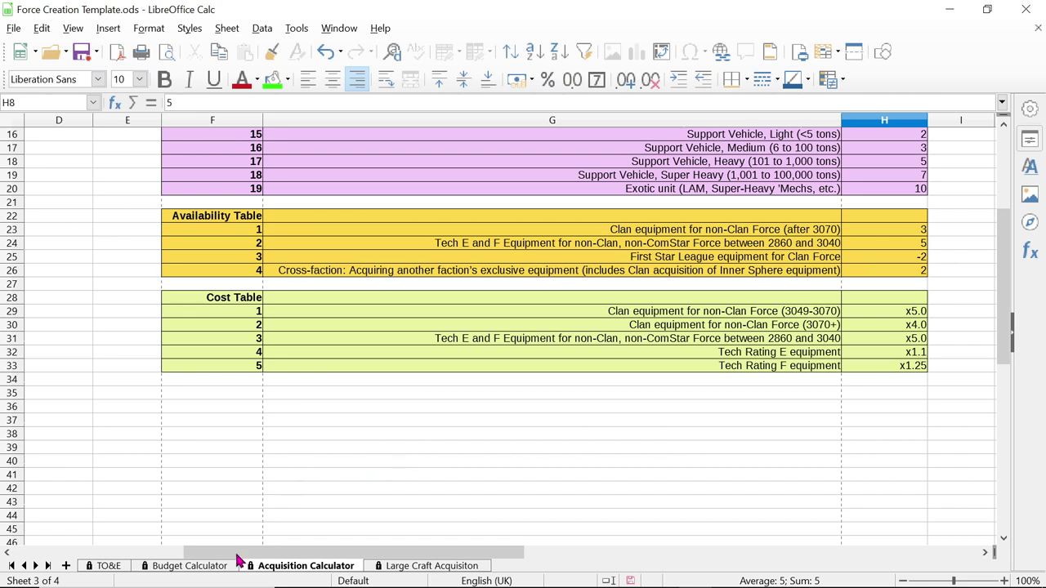
{"action": "left_click_drag", "start_coordinate": [239, 556], "coordinate": [348, 542]}
{"action": "left_click", "coordinate": [577, 313]}
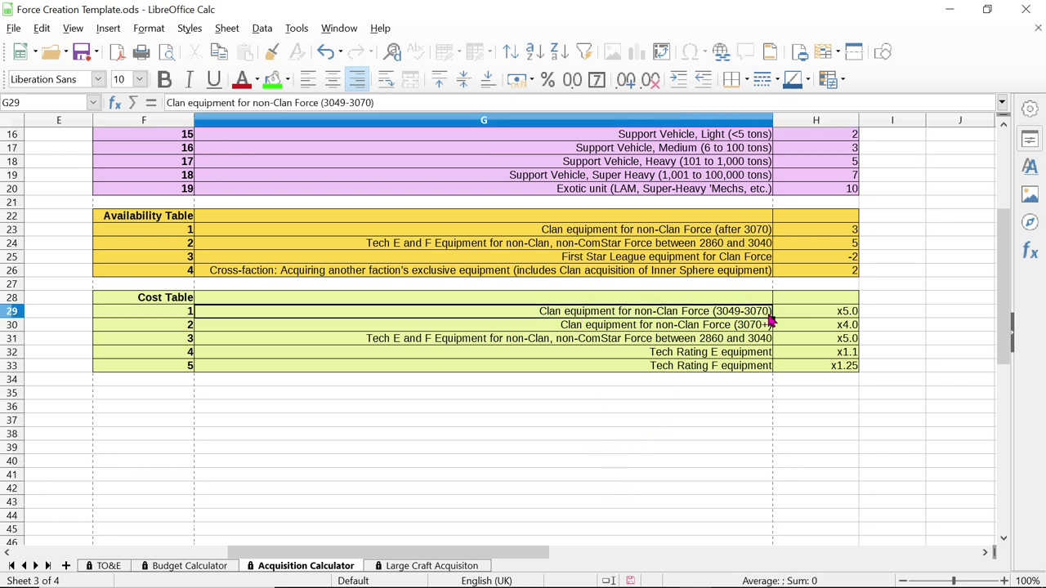
{"action": "left_click", "coordinate": [645, 326]}
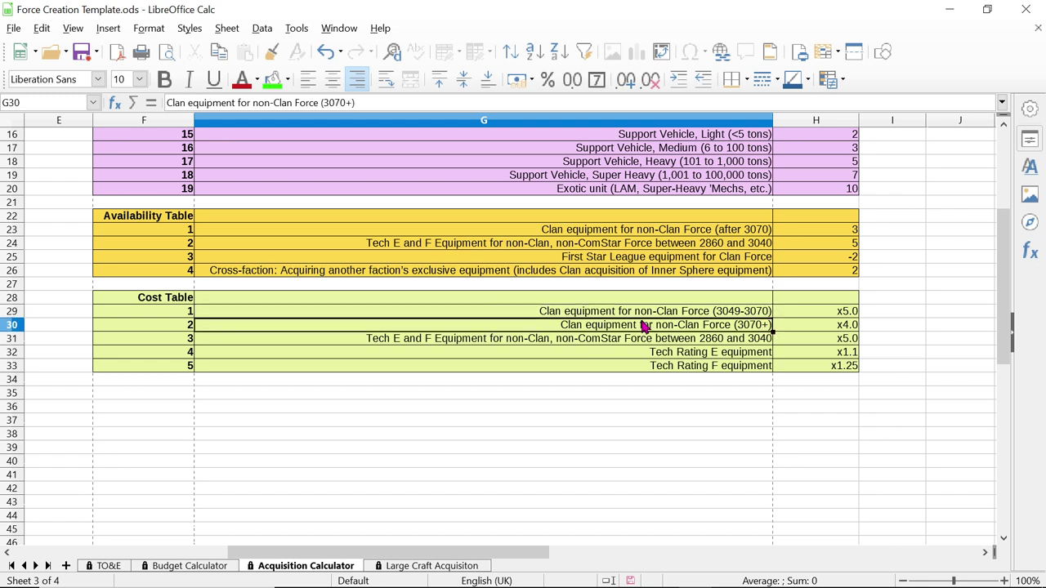
{"action": "left_click", "coordinate": [823, 329]}
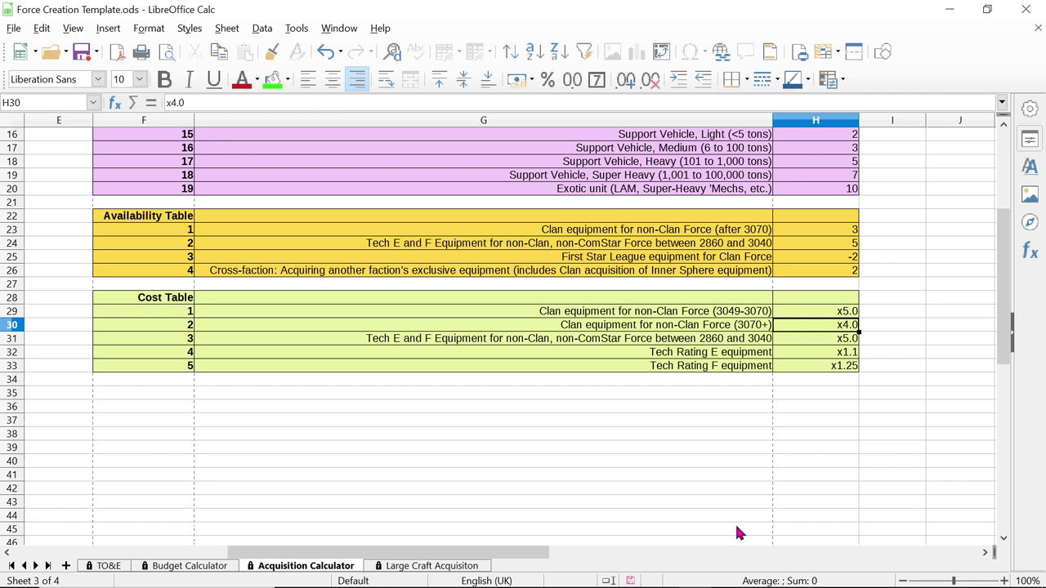
{"action": "left_click", "coordinate": [715, 343]}
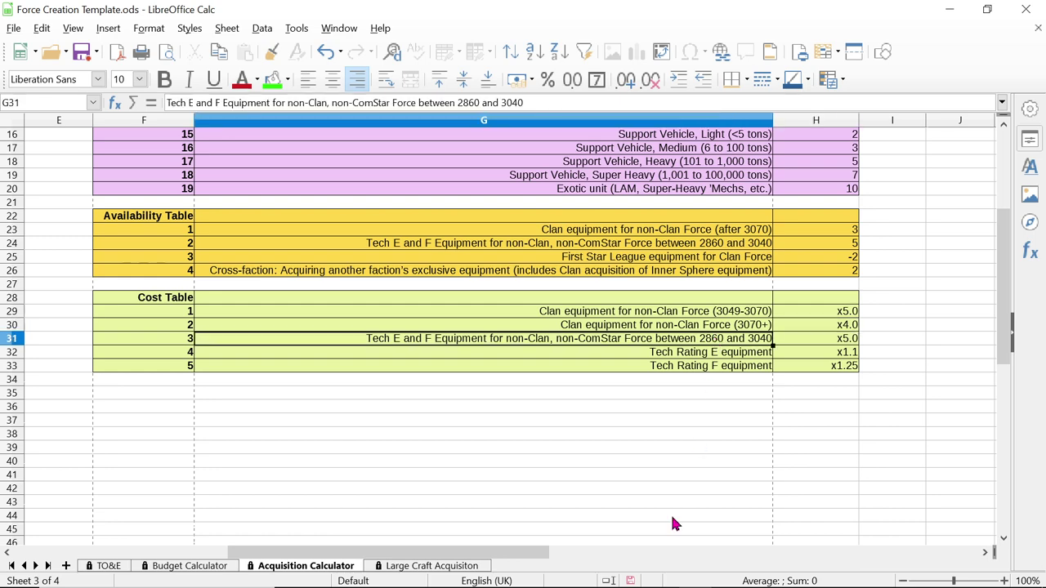
Switch to MegaMekLab and search the Clan TW Meks for timber
{"action": "mouse_move", "coordinate": [679, 582]}
{"action": "left_click", "coordinate": [729, 573]}
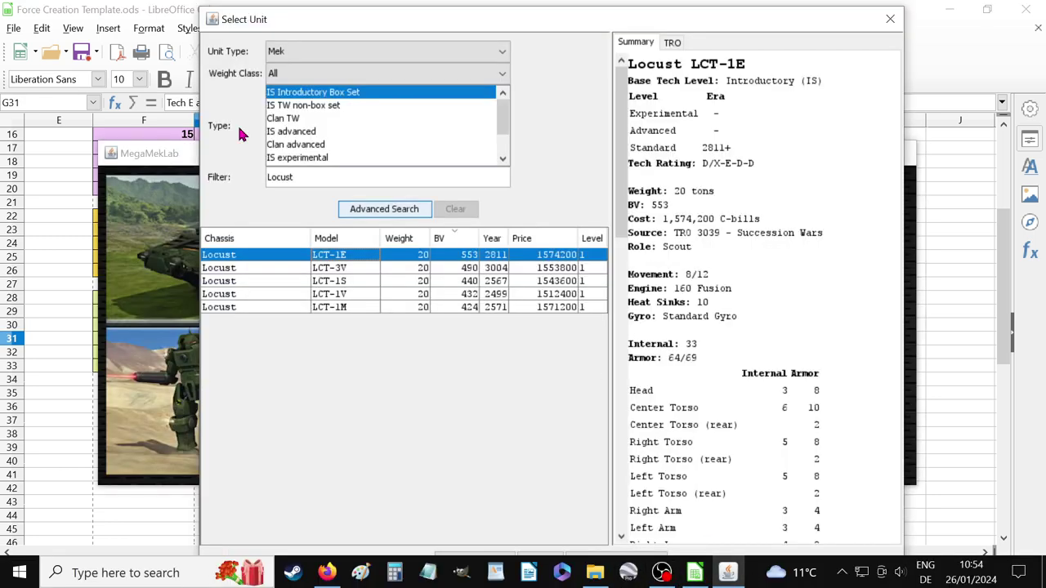
{"action": "left_click", "coordinate": [322, 118]}
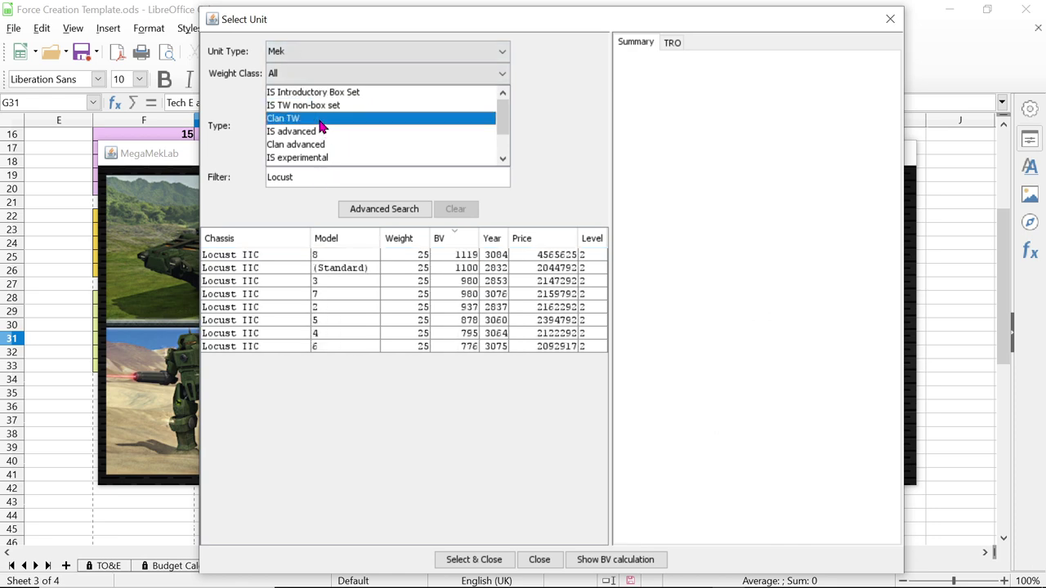
{"action": "left_click_drag", "start_coordinate": [306, 182], "coordinate": [223, 180]}
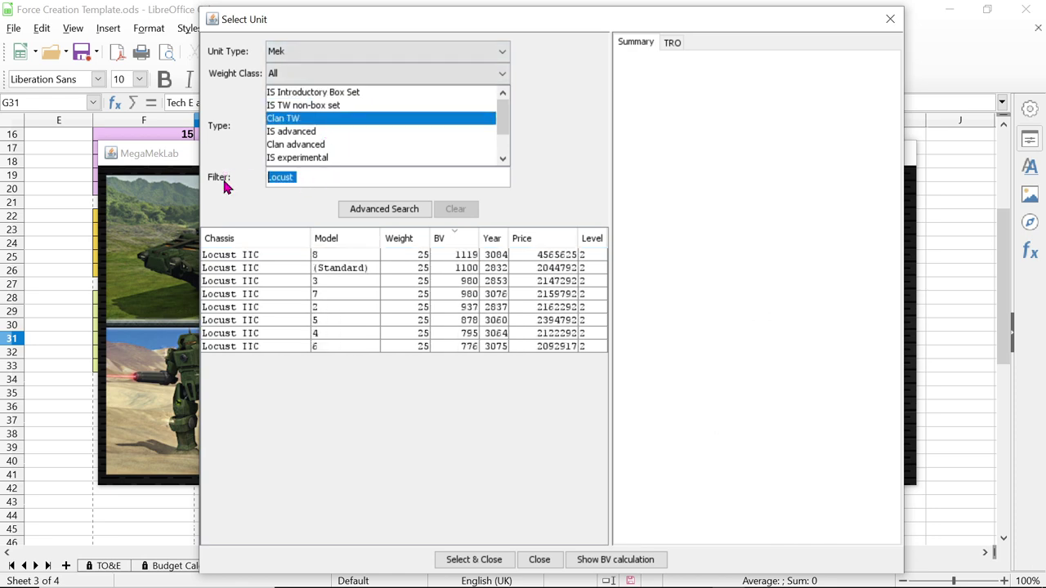
{"action": "type", "text": "timberwo"}
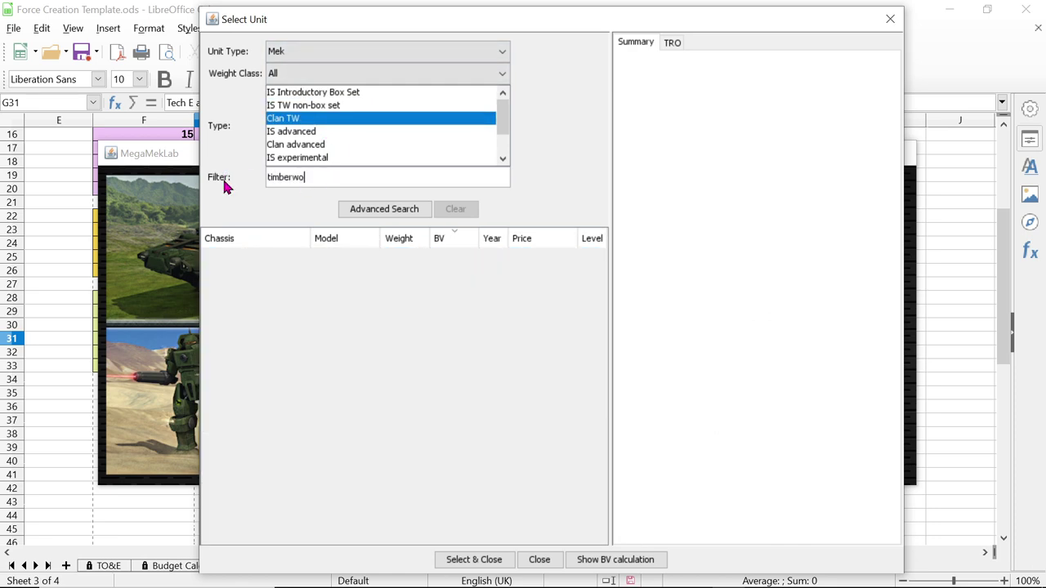
{"action": "key", "text": "BackSpace"}
{"action": "key", "text": "BackSpace"}
{"action": "key", "text": "BackSpace"}
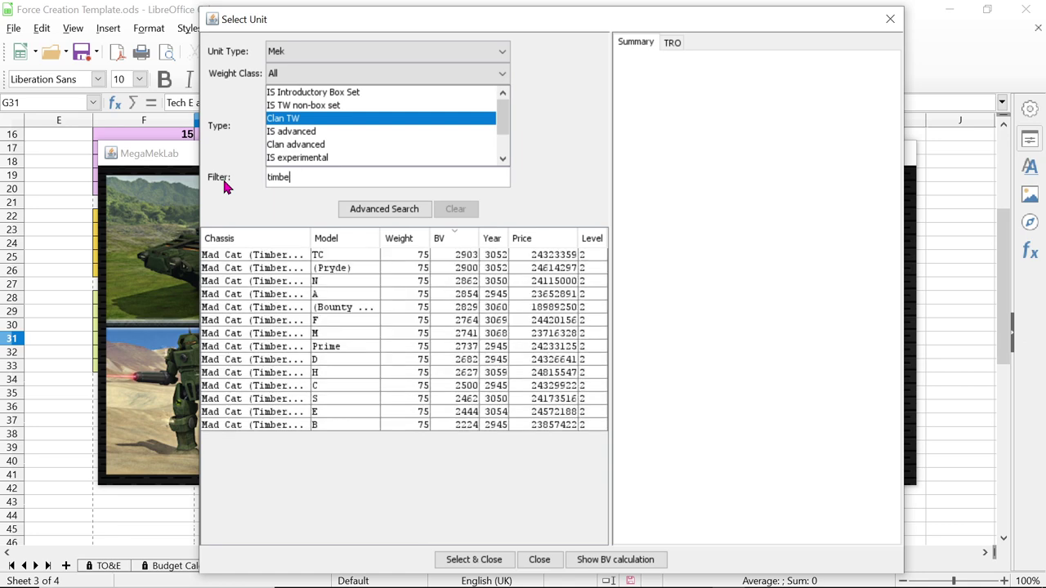
{"action": "key", "text": "XF86AudioRaiseVolume"}
{"action": "key", "text": "XF86AudioRaiseVolume"}
{"action": "type", "text": "r"}
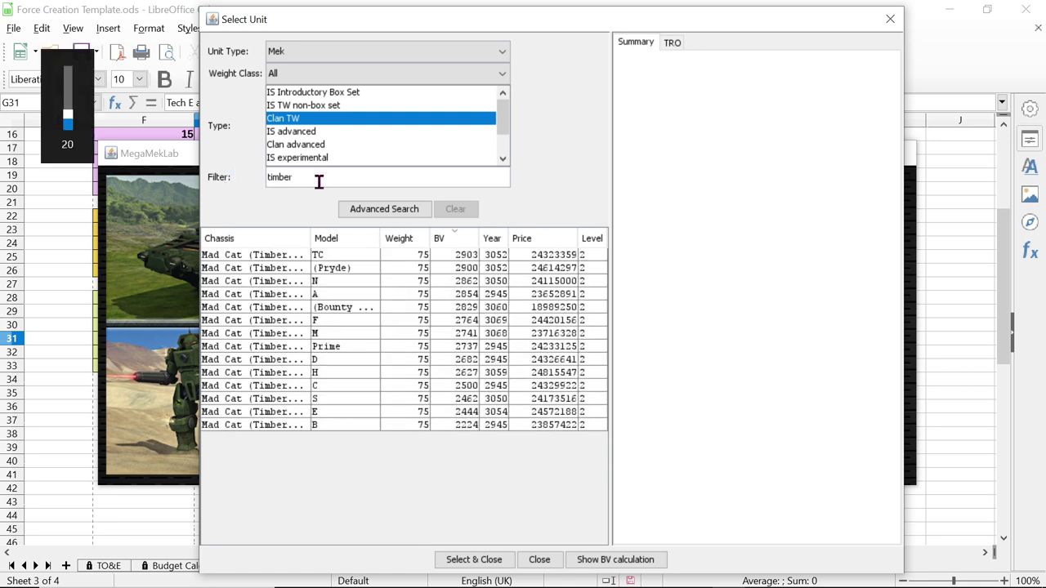
Select the Mad Cat (Timber Wolf) Prime in the results and check its C-bill cost in the summary
{"action": "left_click", "coordinate": [361, 351]}
{"action": "key", "text": "XF86AudioLowerVolume"}
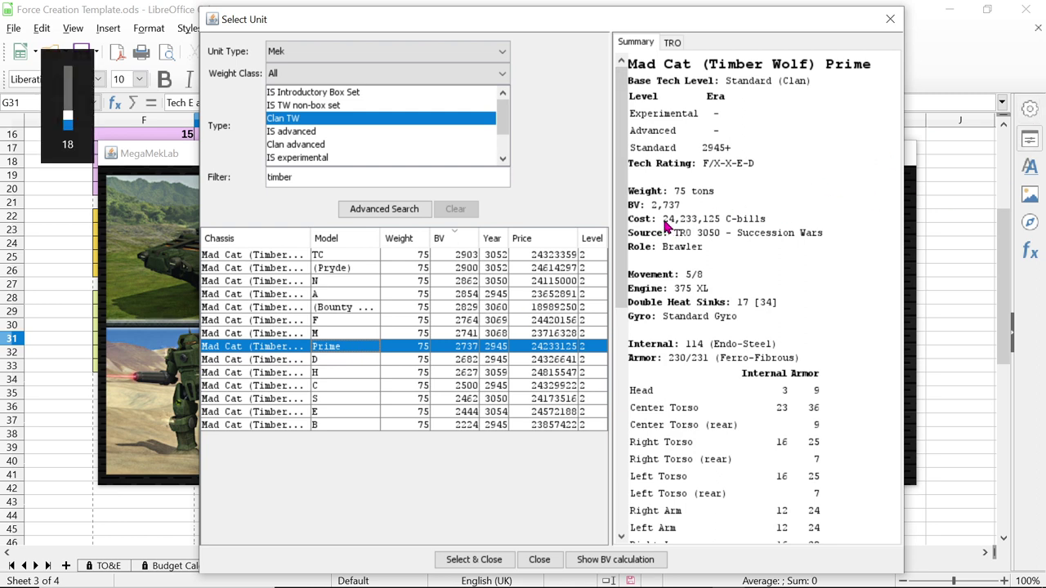
{"action": "left_click_drag", "start_coordinate": [663, 221], "coordinate": [724, 231]}
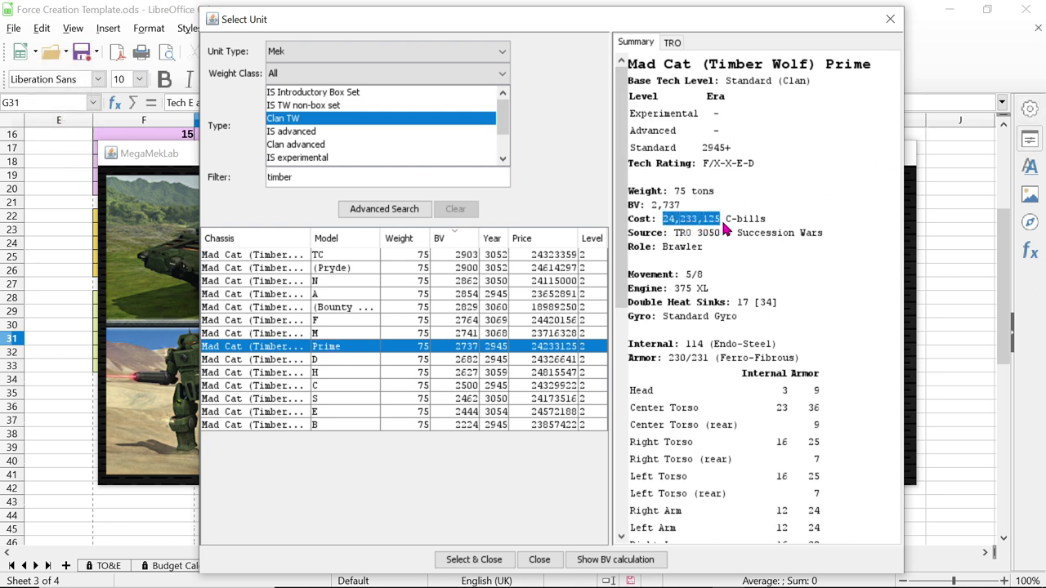
{"action": "left_click", "coordinate": [812, 177]}
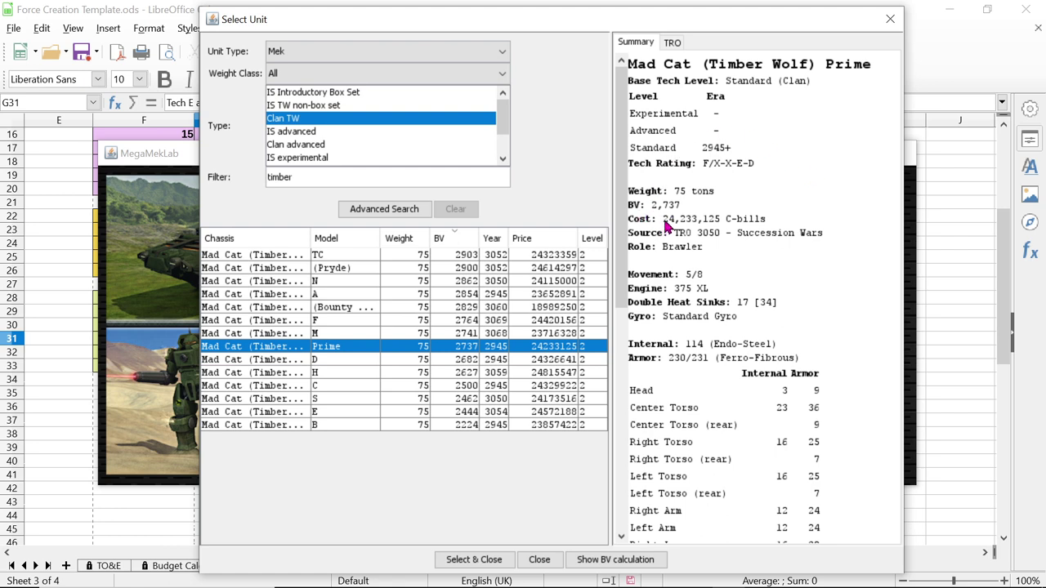
{"action": "left_click_drag", "start_coordinate": [665, 225], "coordinate": [722, 221]}
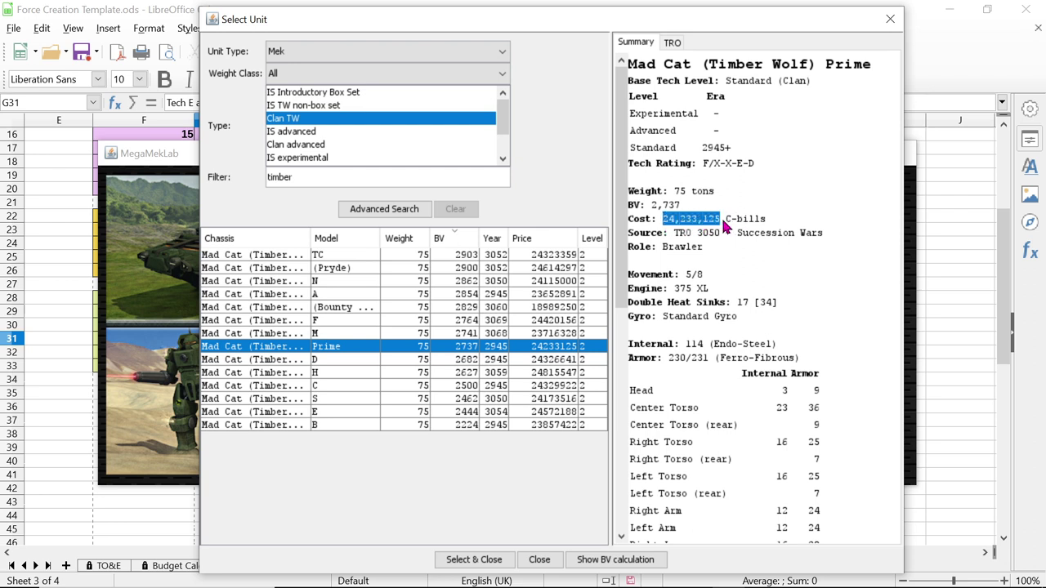
{"action": "left_click", "coordinate": [753, 183]}
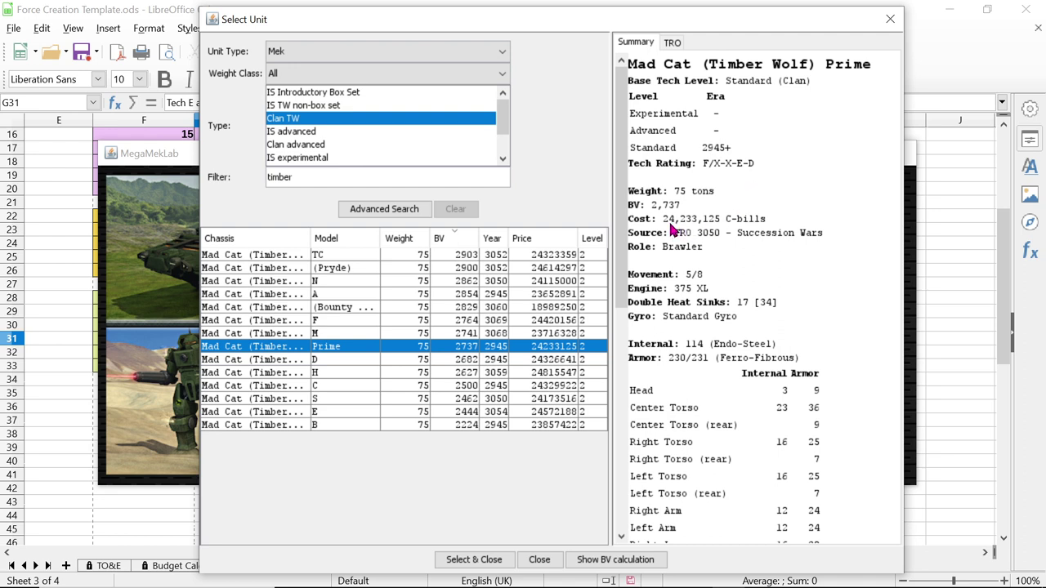
Switch to Calculator, multiply 24 by 4 to estimate the Clan mech's modified cost in millions, and close the calculator
{"action": "mouse_move", "coordinate": [563, 576]}
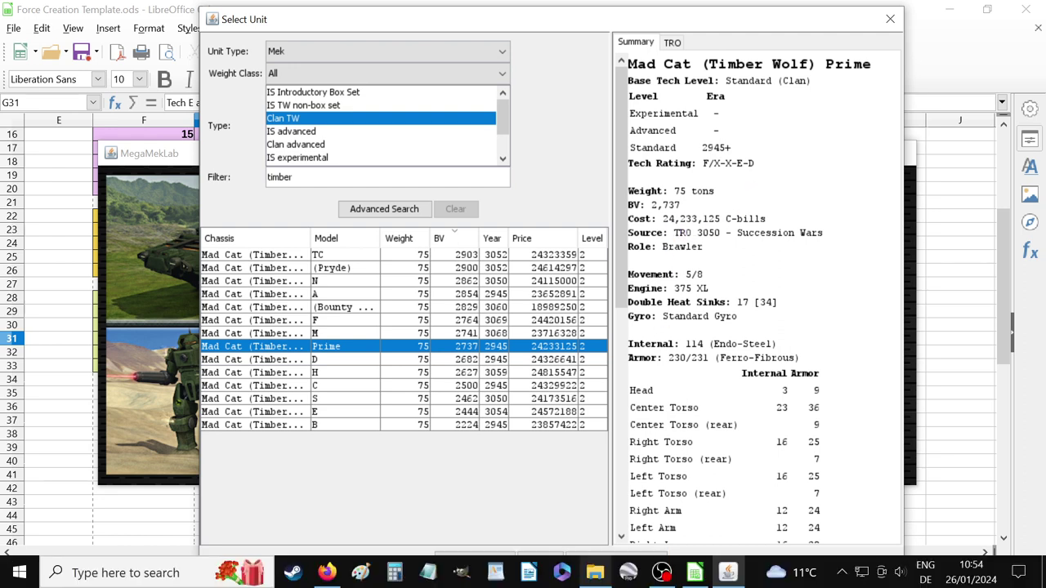
{"action": "left_click", "coordinate": [401, 577]}
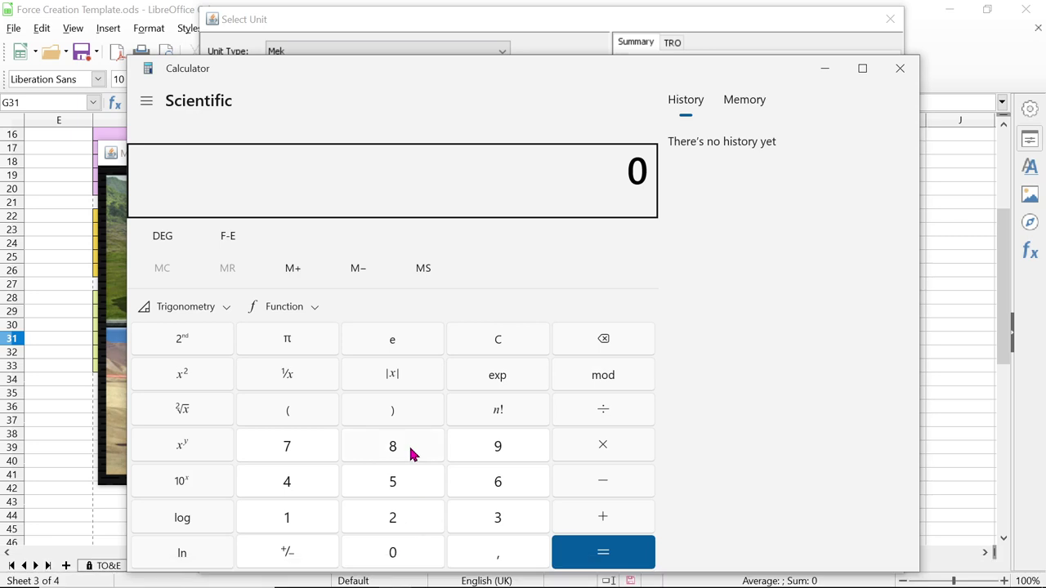
{"action": "left_click", "coordinate": [380, 520]}
{"action": "key", "text": "4"}
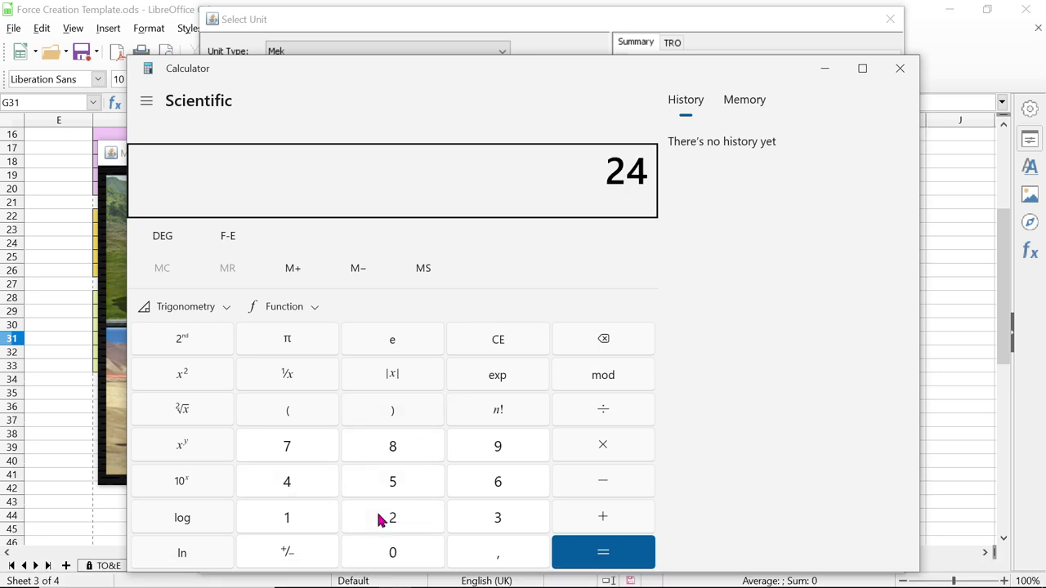
{"action": "key", "text": "asterisk"}
{"action": "key", "text": "4"}
{"action": "key", "text": "Return"}
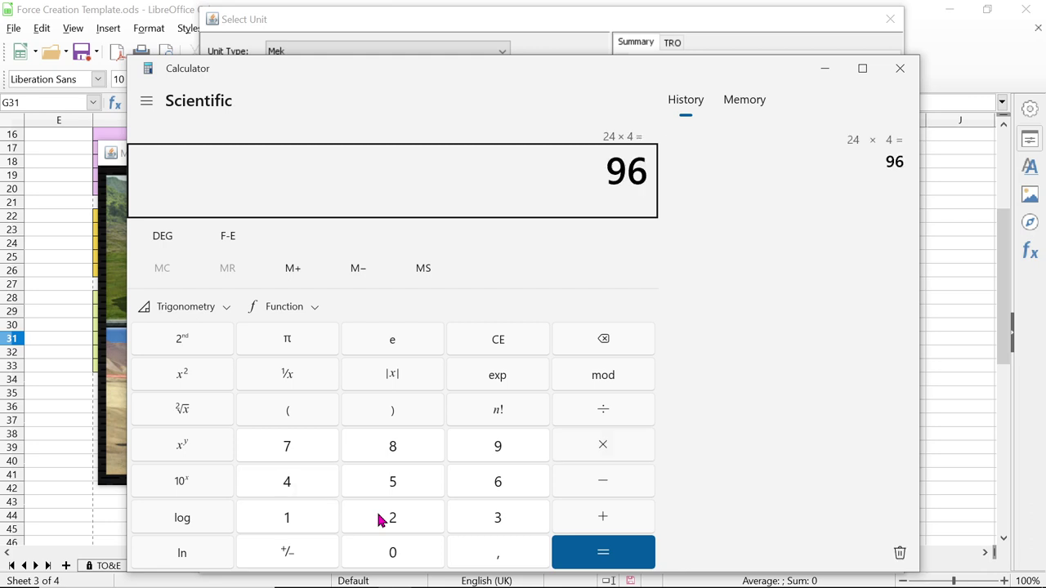
{"action": "left_click", "coordinate": [898, 72]}
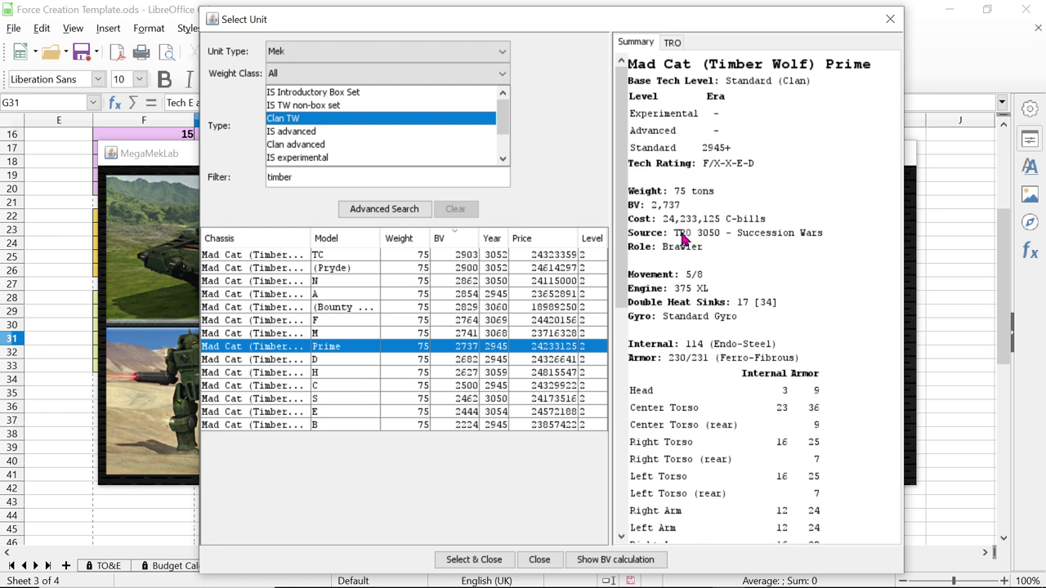
{"action": "key", "text": "XF86AudioLowerVolume"}
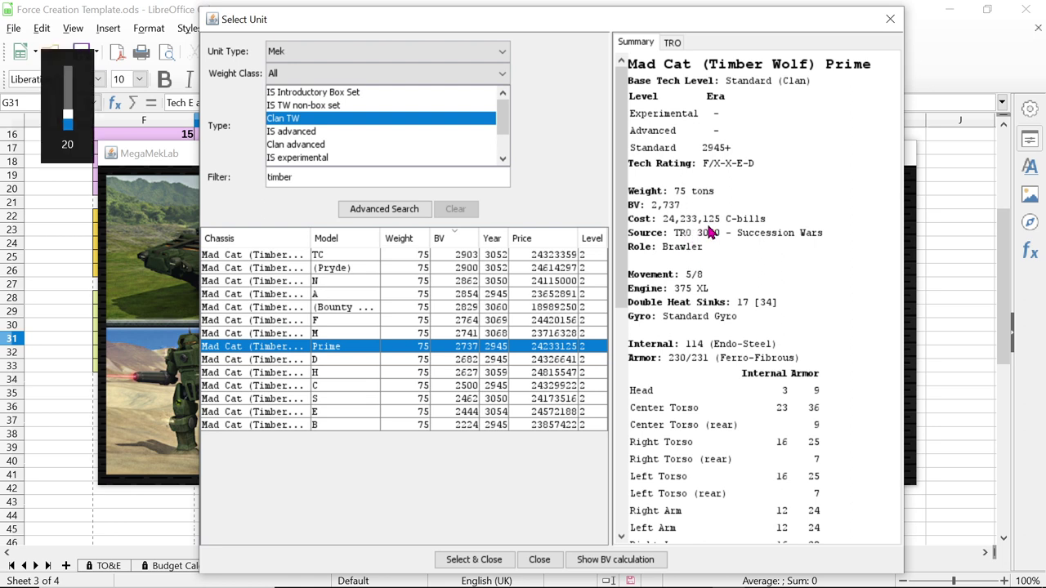
{"action": "key", "text": "XF86AudioLowerVolume"}
{"action": "key", "text": "XF86AudioLowerVolume"}
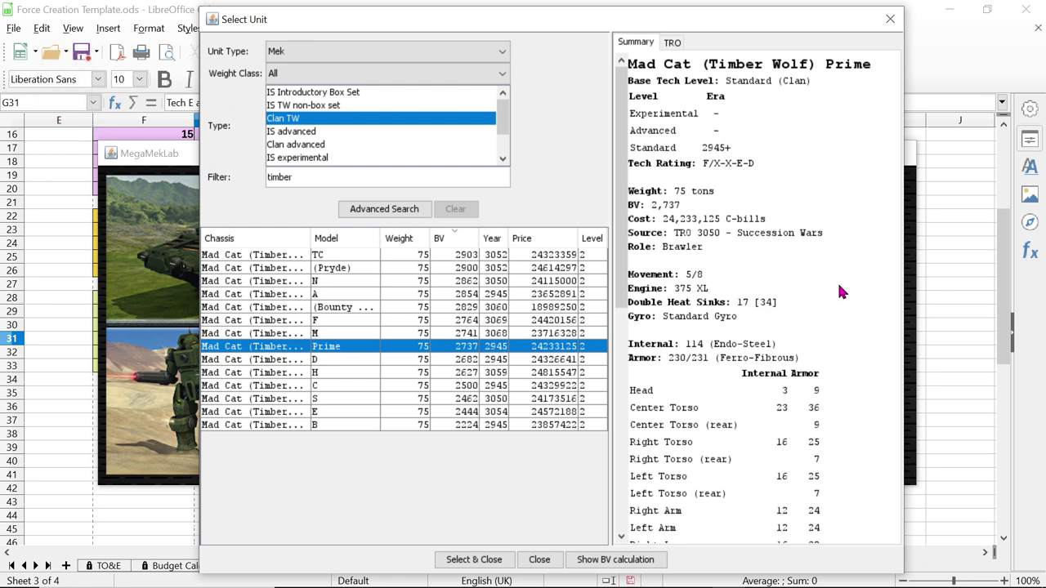
Close MegaMekLab's unit selector, return to LibreOffice Calc, and examine the Cost Table multipliers for Tech E and F equipment
{"action": "left_click", "coordinate": [889, 19]}
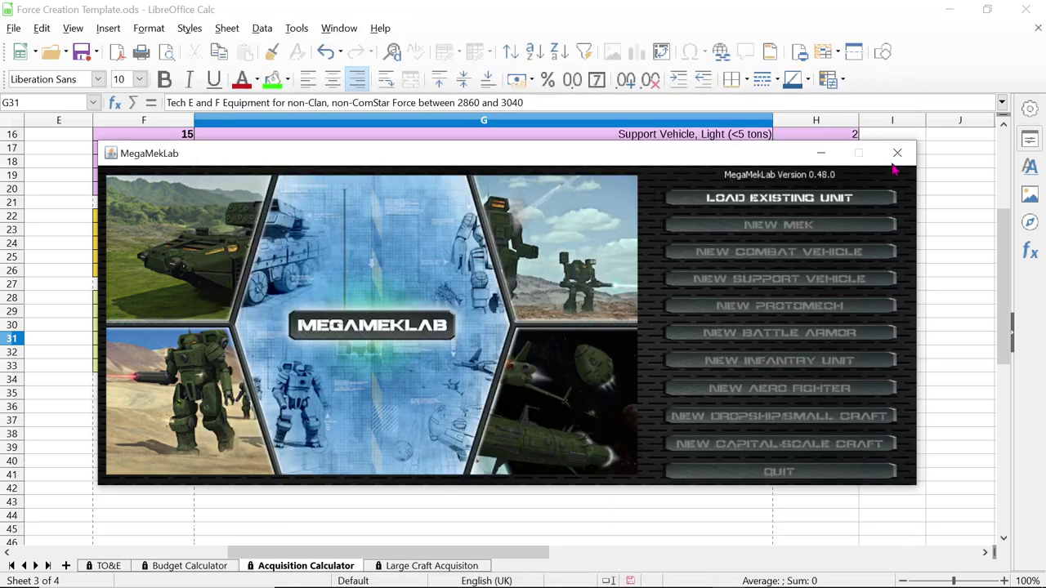
{"action": "left_click", "coordinate": [937, 328]}
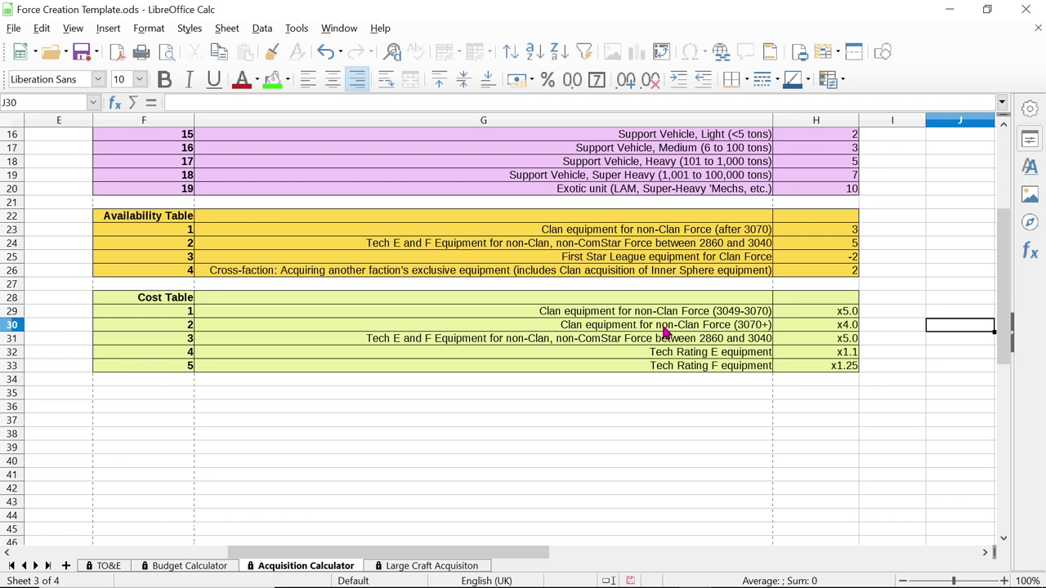
{"action": "left_click", "coordinate": [447, 347]}
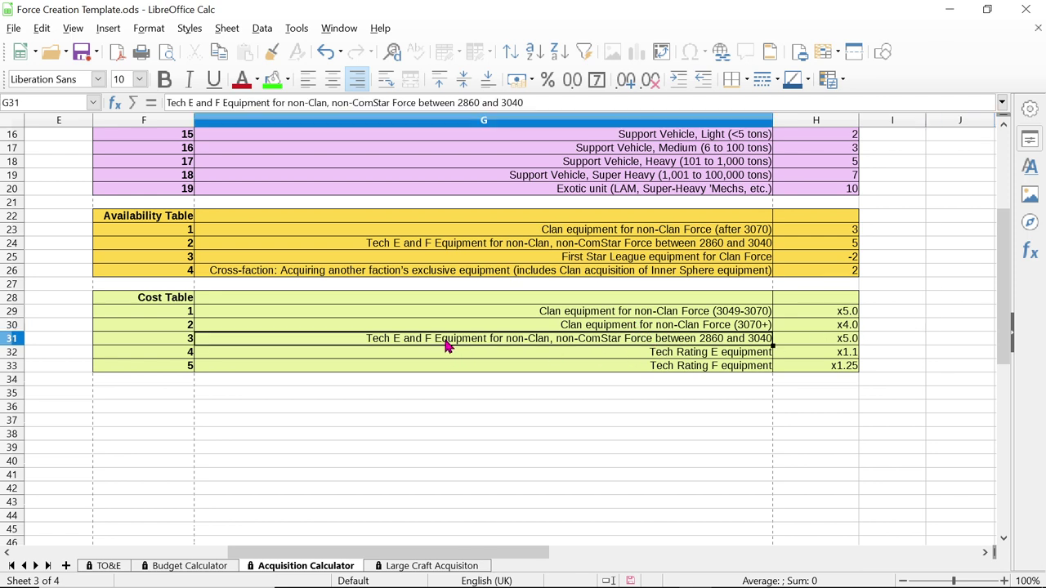
{"action": "key", "text": "XF86AudioLowerVolume"}
{"action": "left_click", "coordinate": [794, 343]}
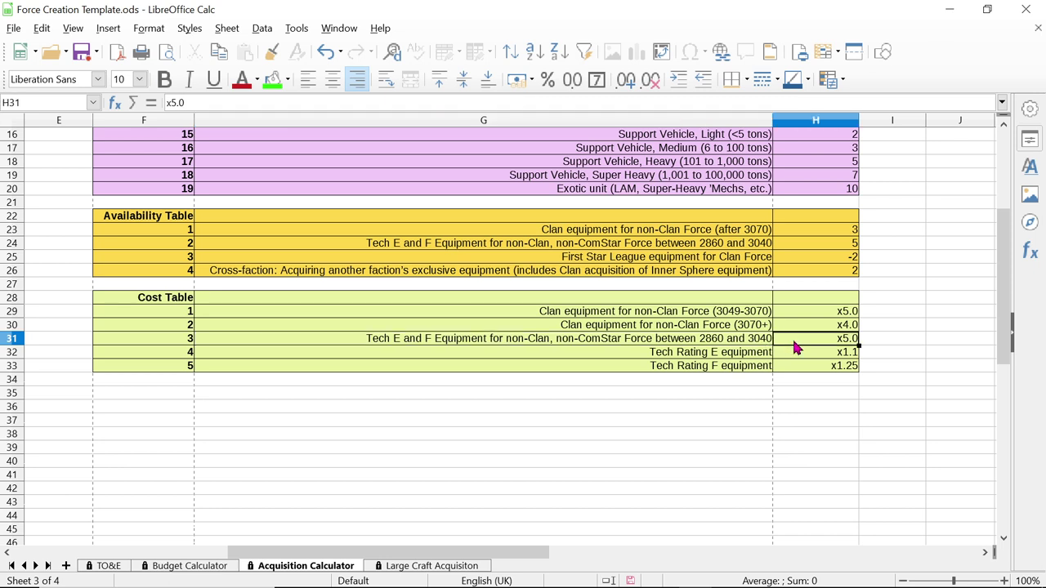
{"action": "left_click", "coordinate": [701, 357]}
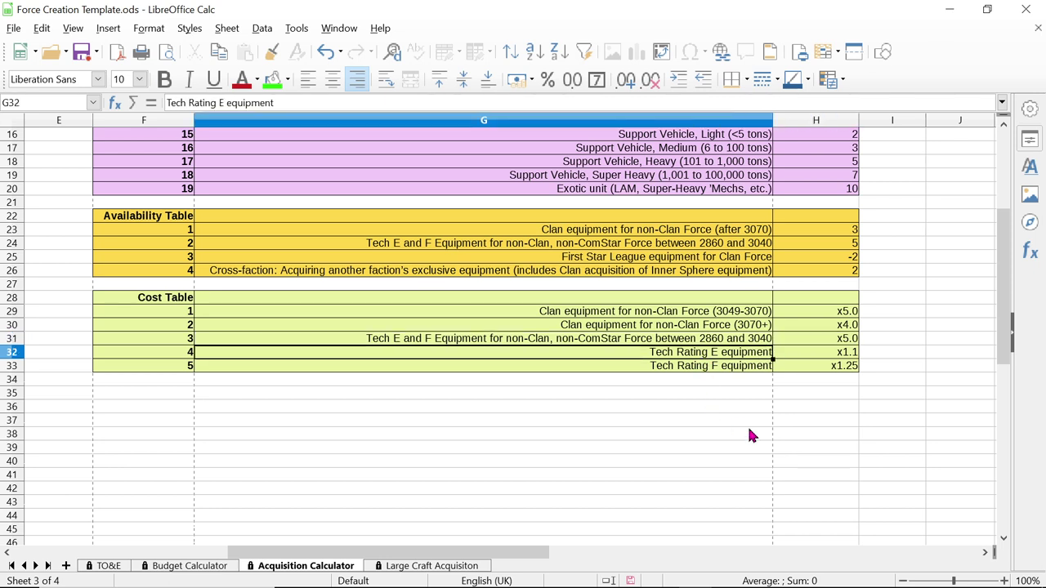
{"action": "left_click", "coordinate": [733, 367]}
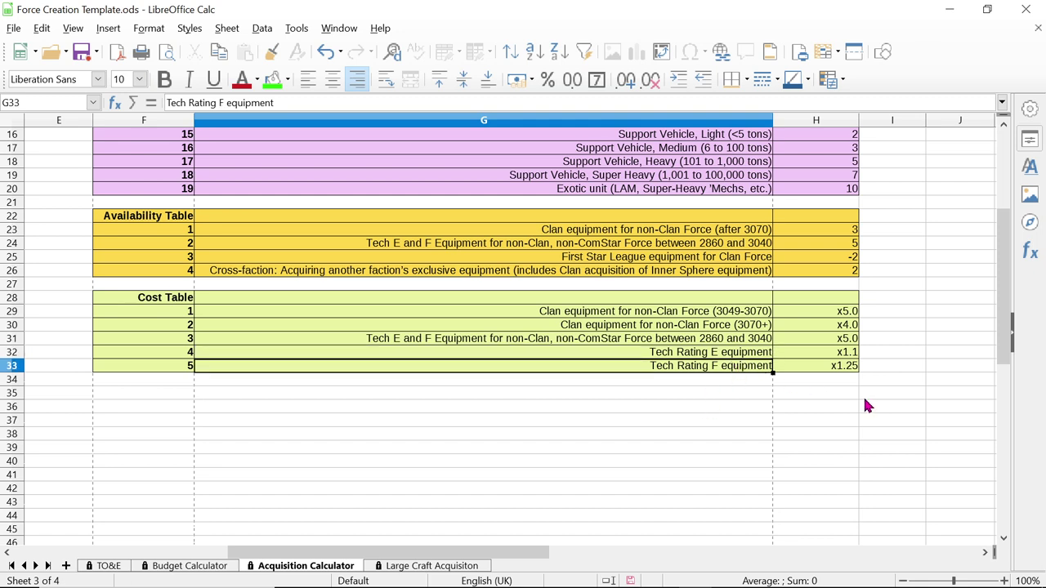
{"action": "left_click", "coordinate": [856, 356]}
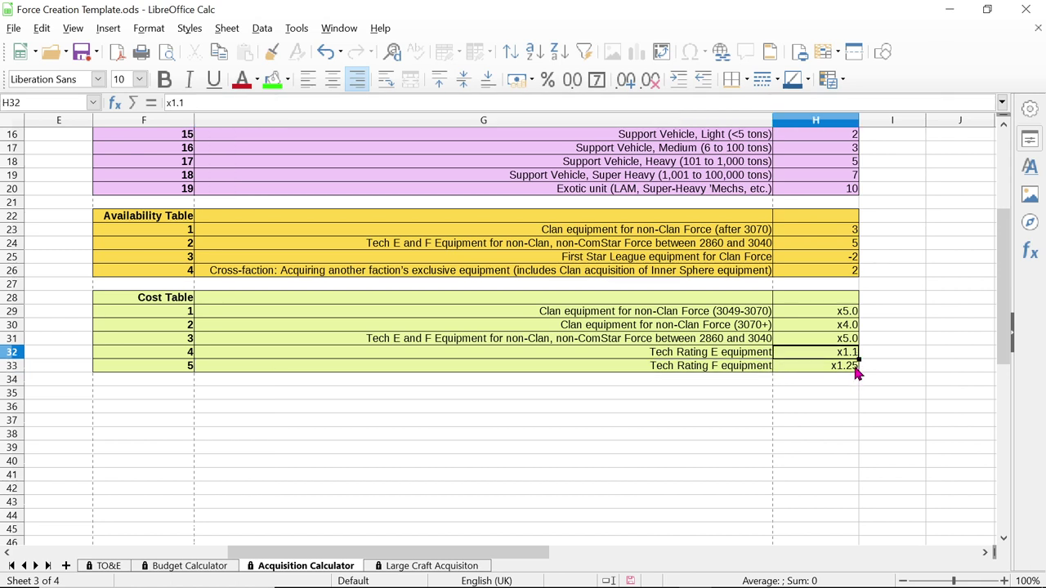
{"action": "left_click", "coordinate": [856, 368]}
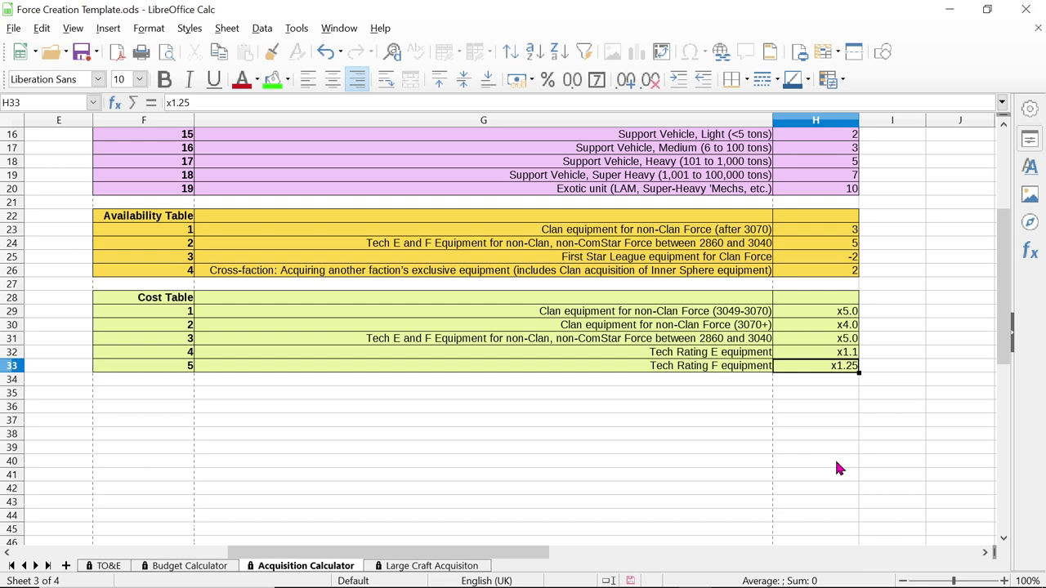
Go to the TO&E sheet and enter Locust 1-E as the first subforce in A21
{"action": "scroll", "coordinate": [836, 463], "scroll_direction": "up", "scroll_amount": 5}
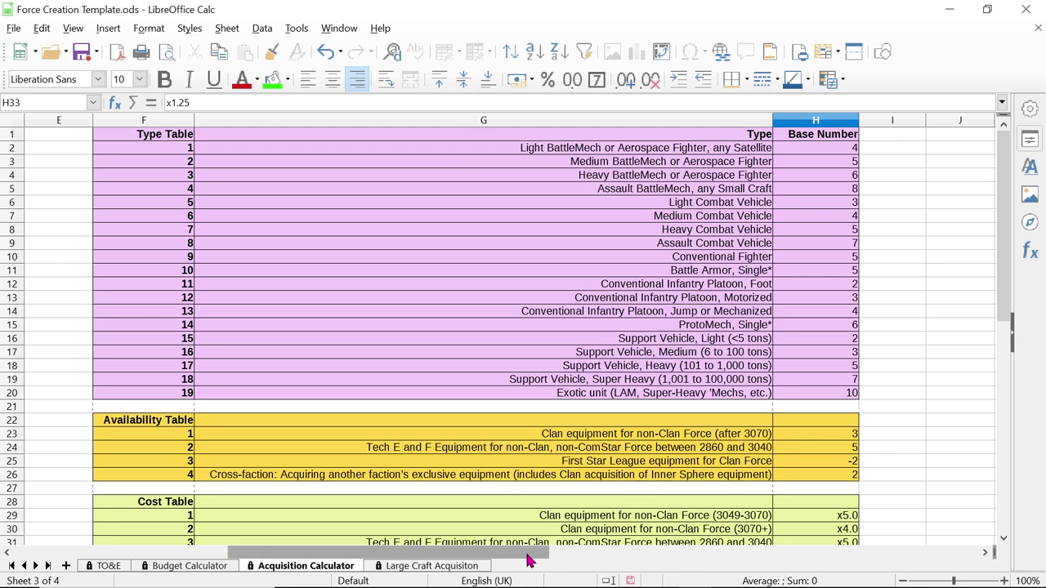
{"action": "left_click_drag", "start_coordinate": [528, 552], "coordinate": [229, 546]}
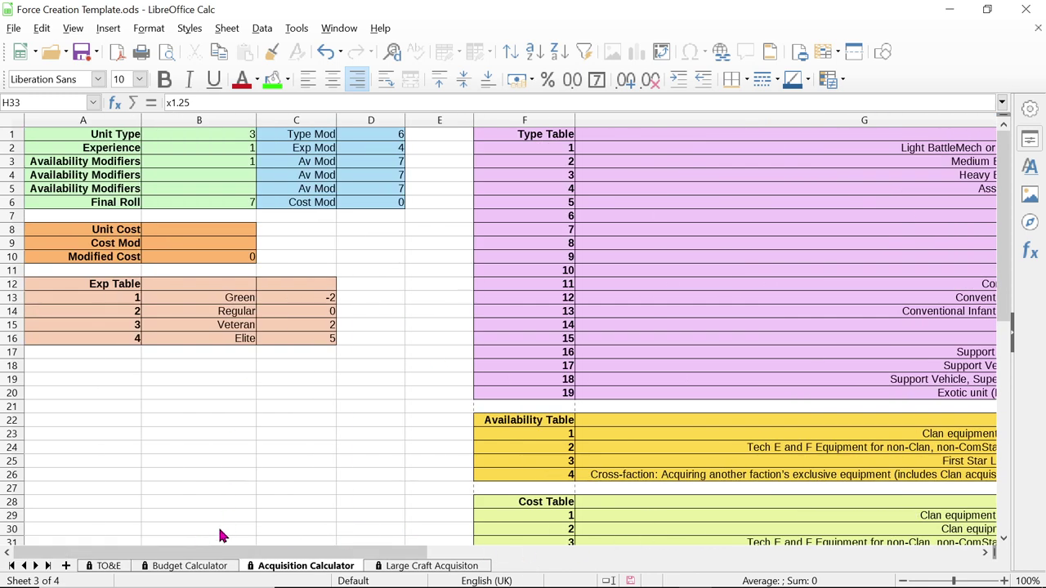
{"action": "left_click", "coordinate": [114, 567]}
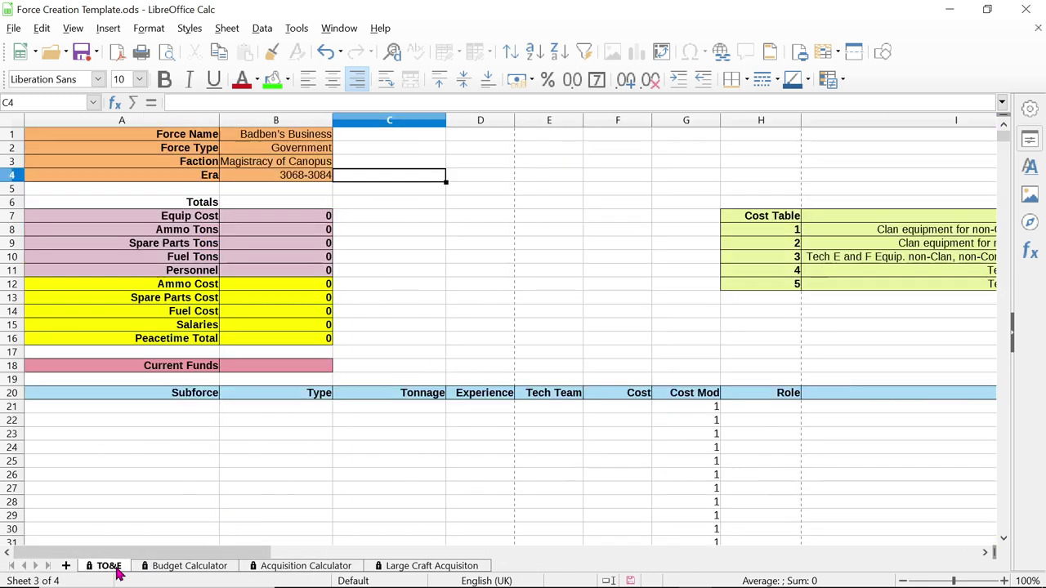
{"action": "left_click", "coordinate": [121, 407]}
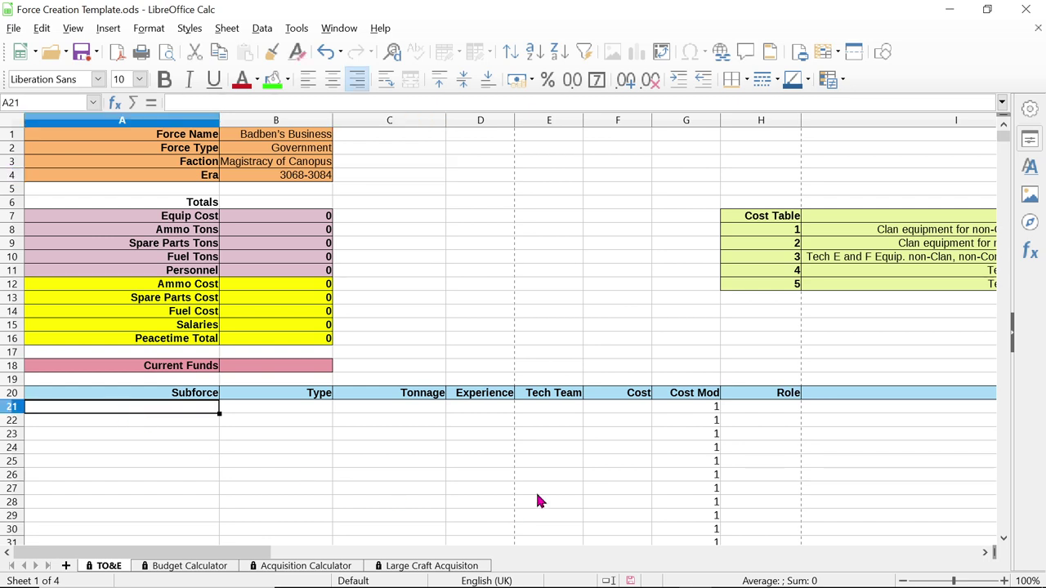
{"action": "type", "text": "Locust"}
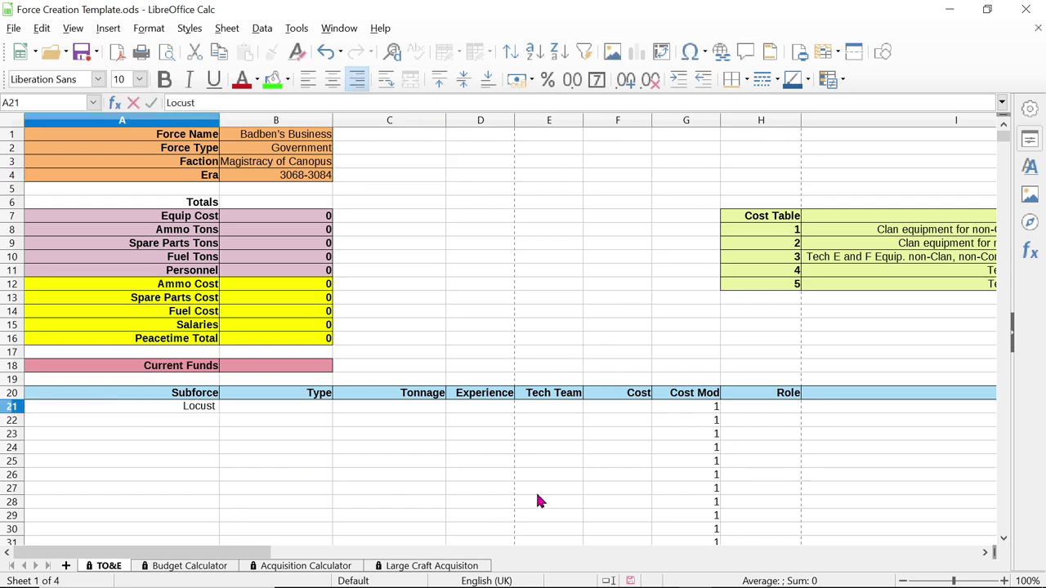
{"action": "type", "text": " 1-E"}
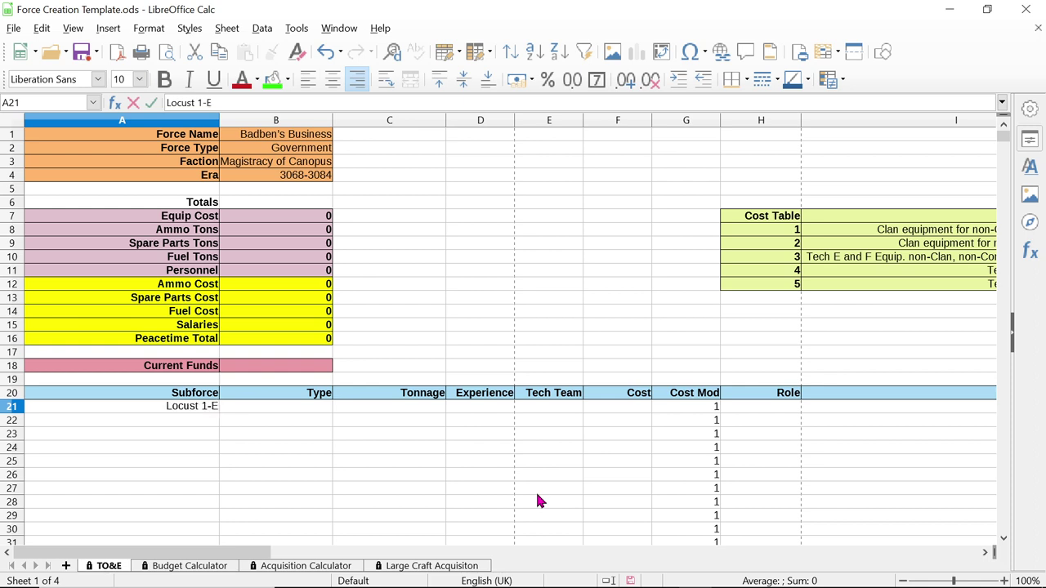
{"action": "key", "text": "Tab"}
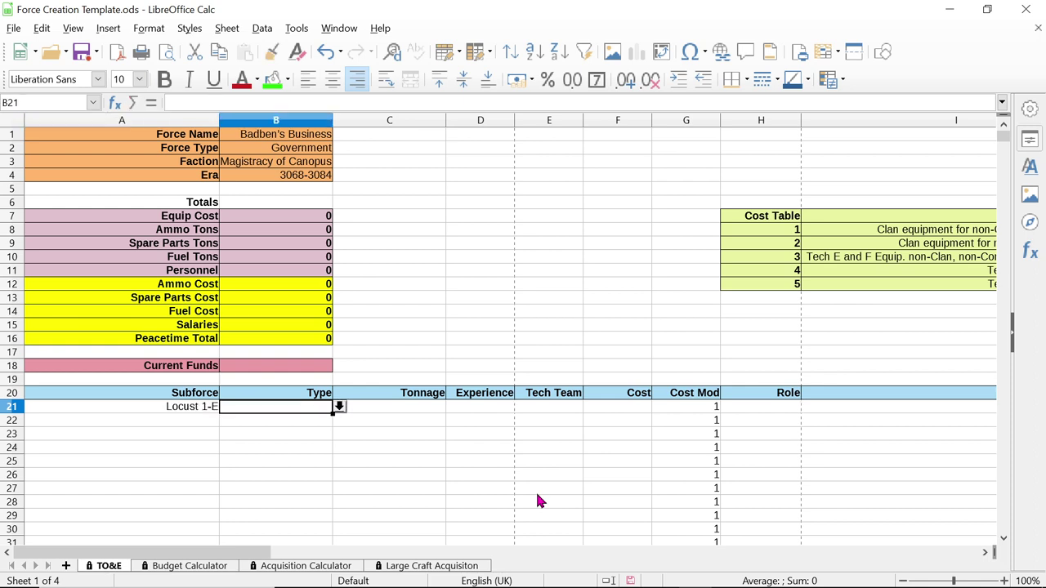
Set the Locust 1-E's type to Mech and its tonnage to 20
{"action": "left_click", "coordinate": [340, 408]}
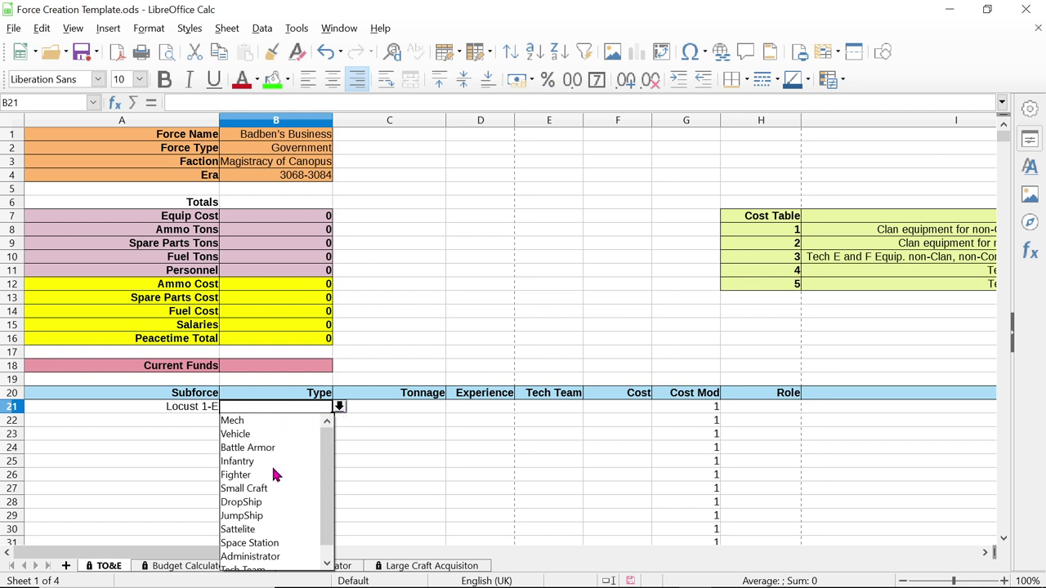
{"action": "scroll", "coordinate": [275, 489], "scroll_direction": "down", "scroll_amount": 1}
{"action": "scroll", "coordinate": [274, 488], "scroll_direction": "up", "scroll_amount": 1}
{"action": "left_click", "coordinate": [233, 421]}
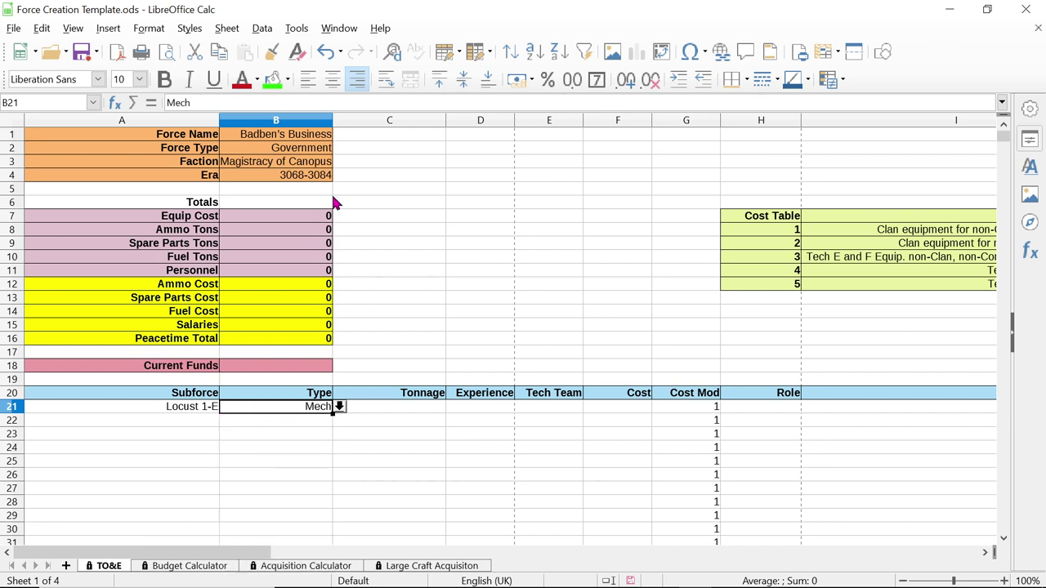
{"action": "left_click", "coordinate": [340, 408]}
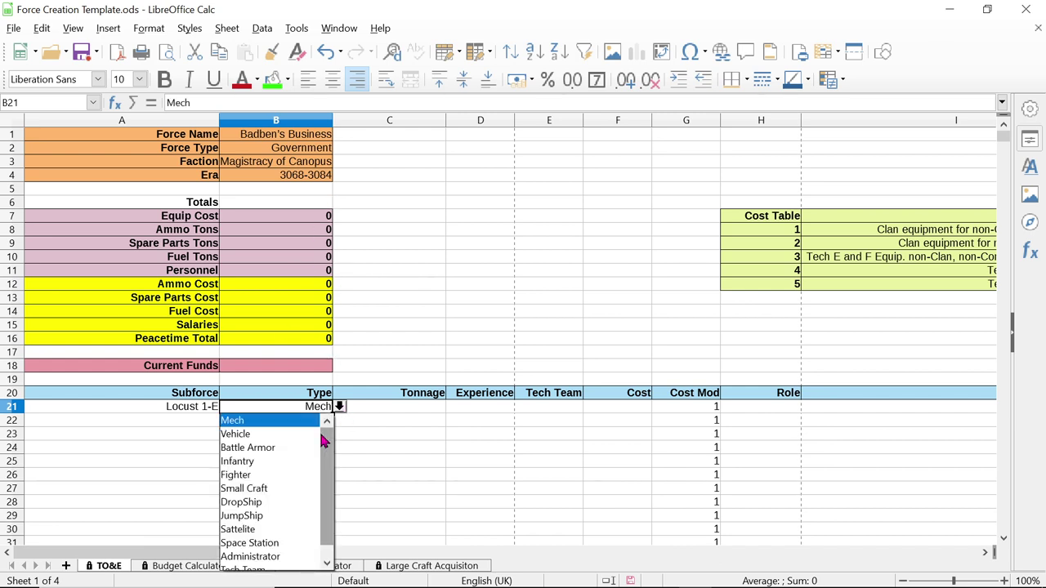
{"action": "left_click", "coordinate": [265, 423]}
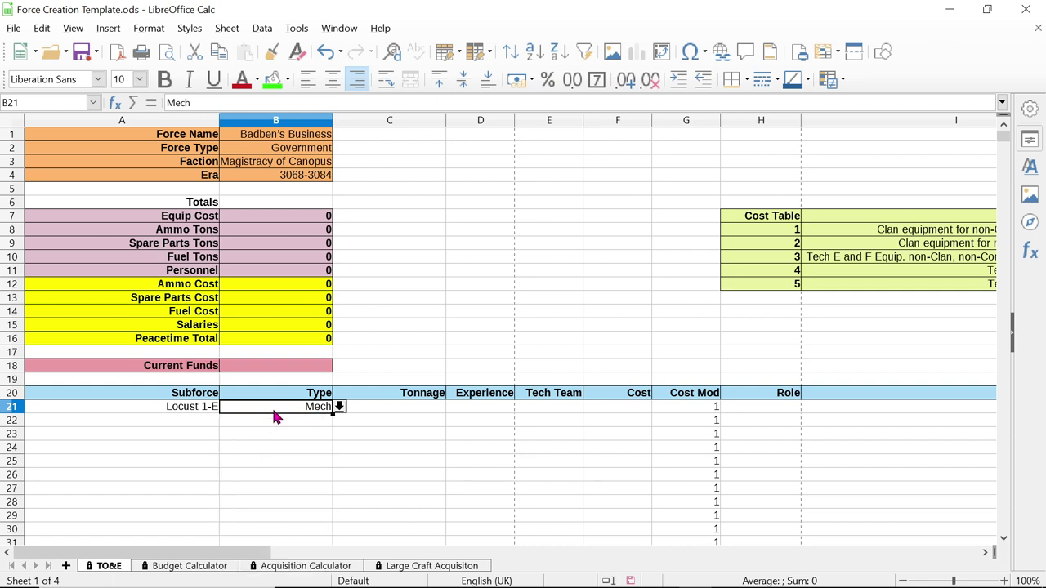
{"action": "left_click", "coordinate": [399, 407]}
{"action": "type", "text": "20"}
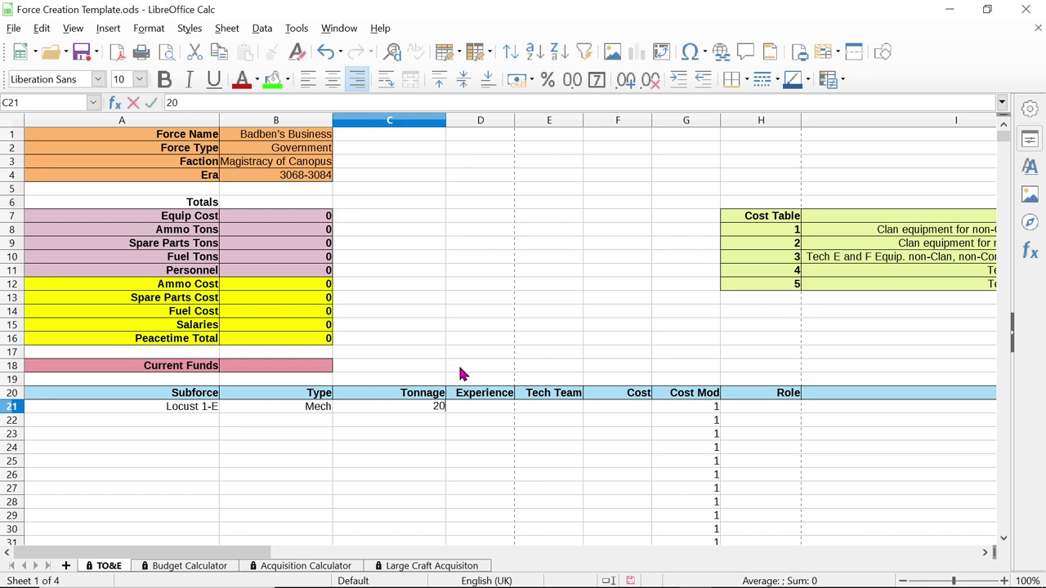
{"action": "left_click", "coordinate": [490, 401]}
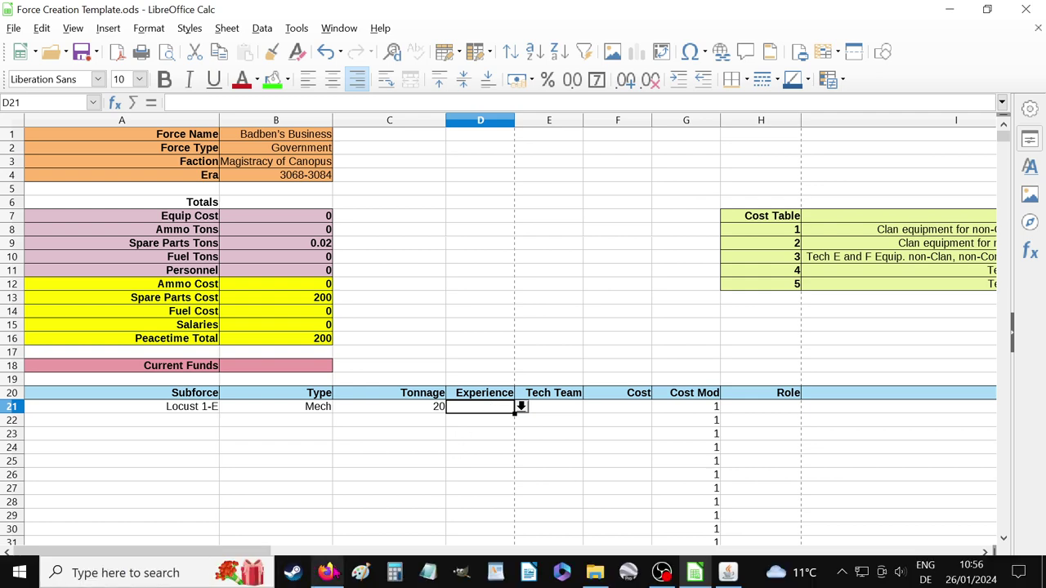
Check the Locust 1-E's experience in the TO&E PDF in Firefox, and set it to Veteran back in LibreOffice Calc
{"action": "left_click", "coordinate": [338, 572]}
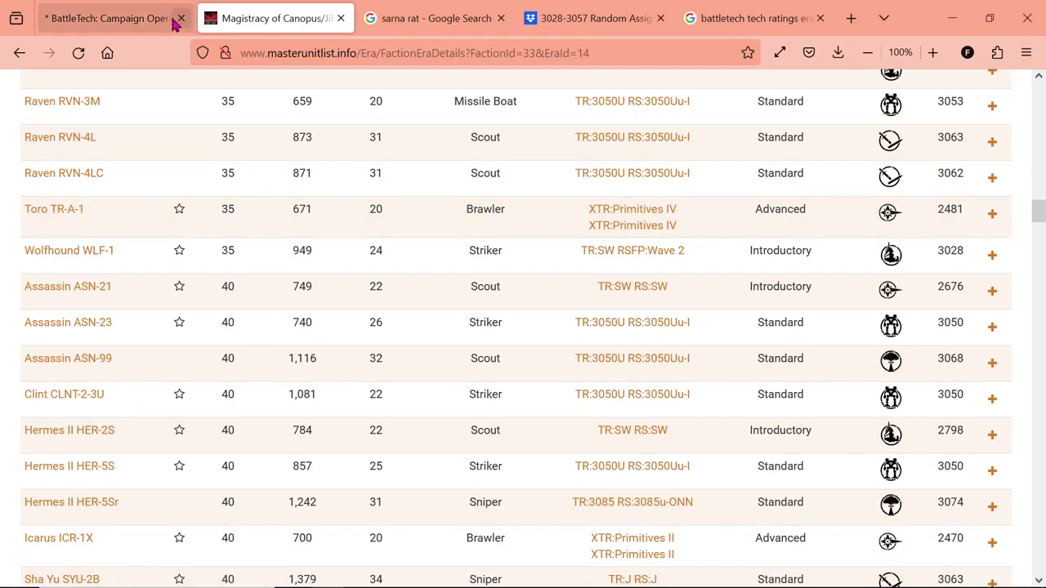
{"action": "left_click", "coordinate": [106, 16]}
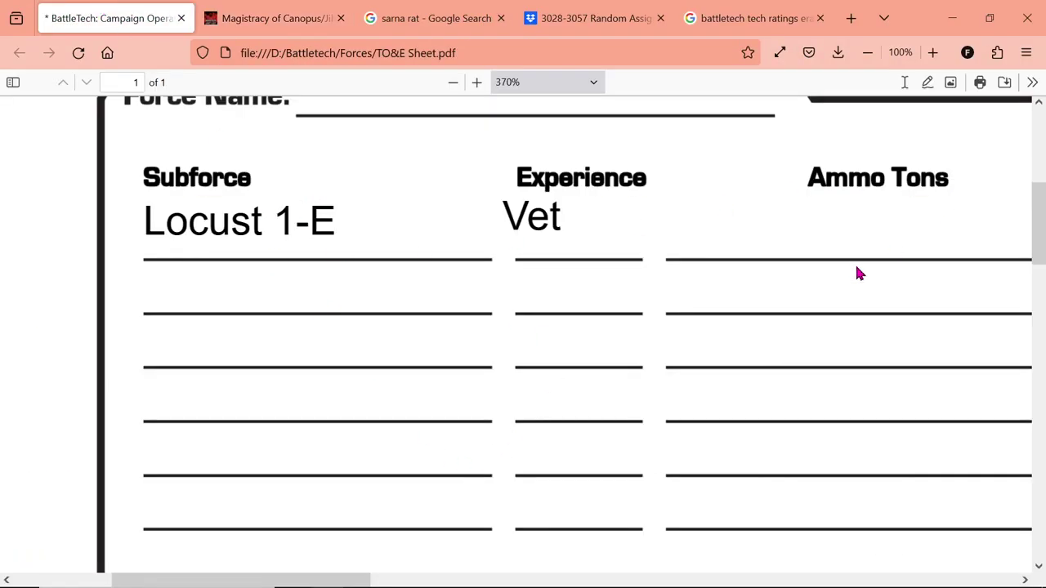
{"action": "scroll", "coordinate": [828, 280], "scroll_direction": "up", "scroll_amount": 2}
{"action": "scroll", "coordinate": [789, 318], "scroll_direction": "down", "scroll_amount": 3}
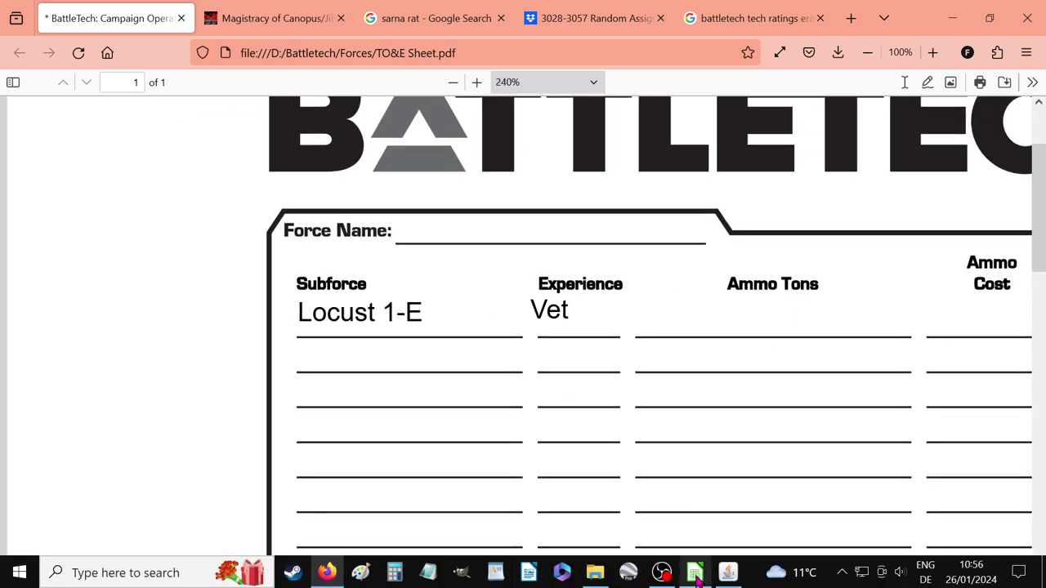
{"action": "left_click", "coordinate": [695, 572]}
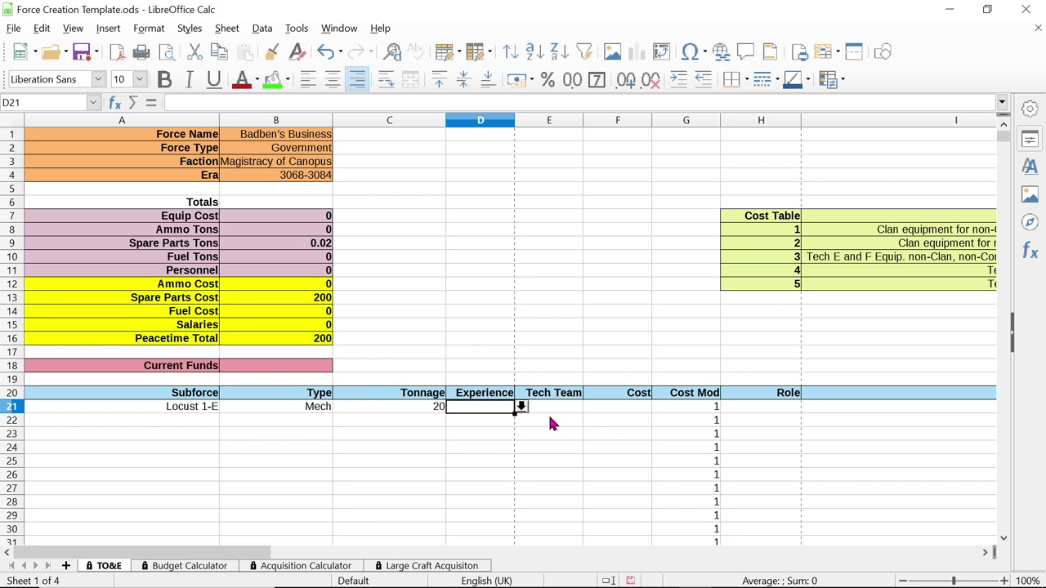
{"action": "left_click", "coordinate": [521, 407]}
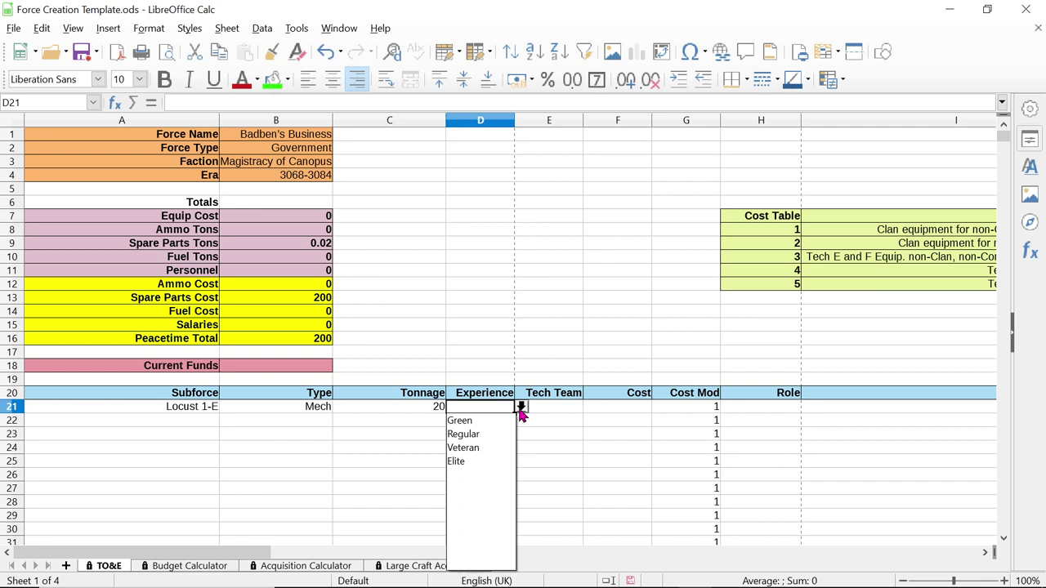
{"action": "left_click", "coordinate": [479, 449]}
{"action": "left_click", "coordinate": [562, 411]}
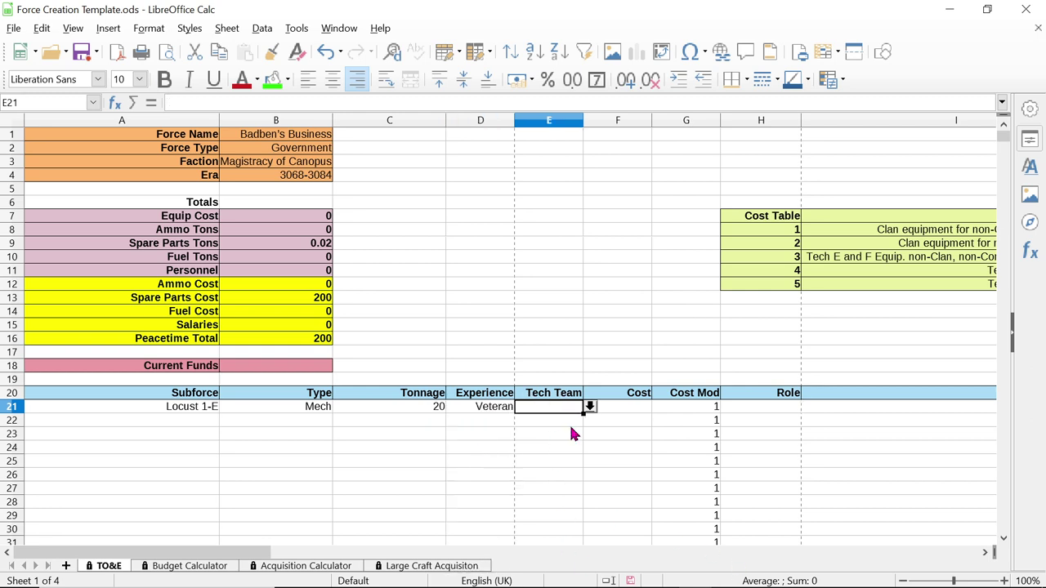
{"action": "left_click", "coordinate": [644, 409]}
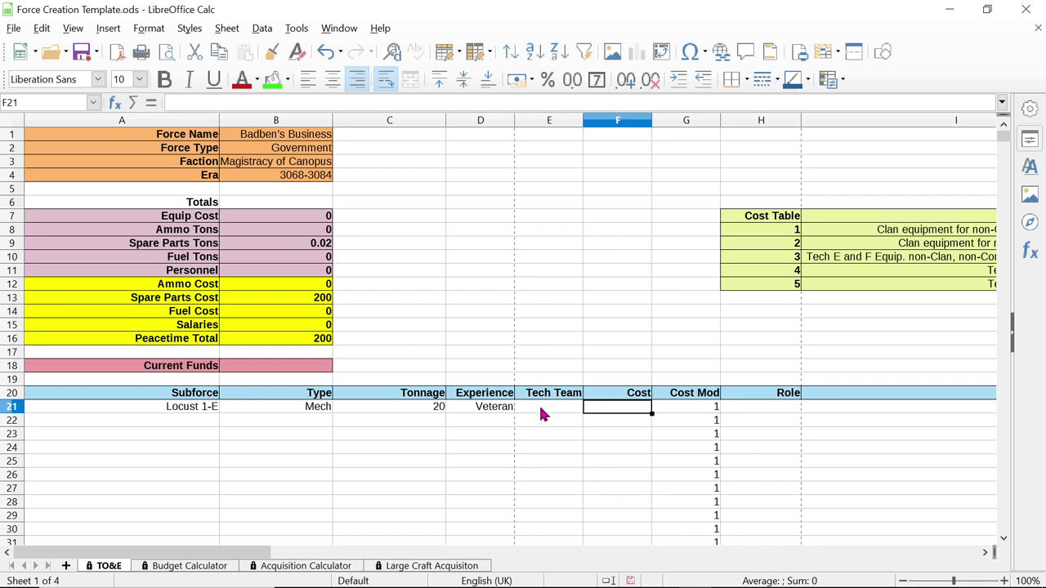
Look up the Locust LCT-1E's price in MegaMekLab's unit selector, filtering the IS Introductory Box Set type for Locust
{"action": "left_click", "coordinate": [540, 415]}
{"action": "left_click", "coordinate": [623, 413]}
{"action": "mouse_move", "coordinate": [731, 579]}
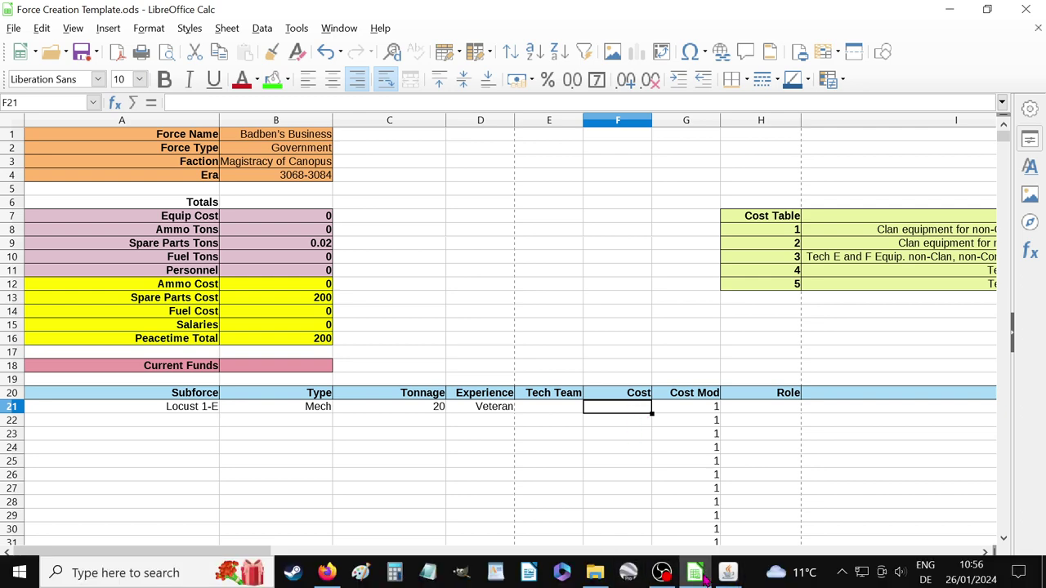
{"action": "left_click", "coordinate": [727, 574]}
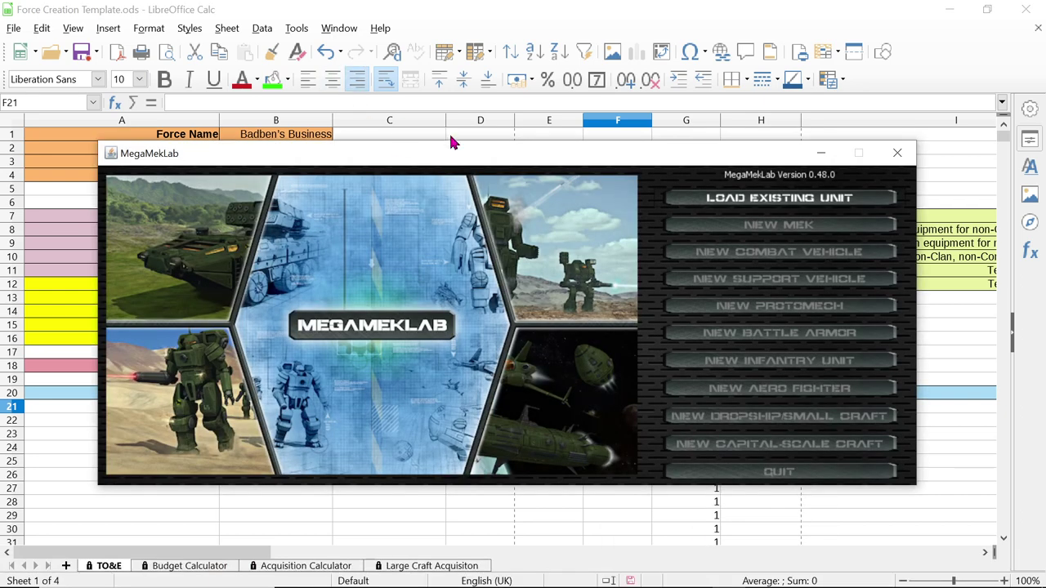
{"action": "left_click", "coordinate": [783, 197]}
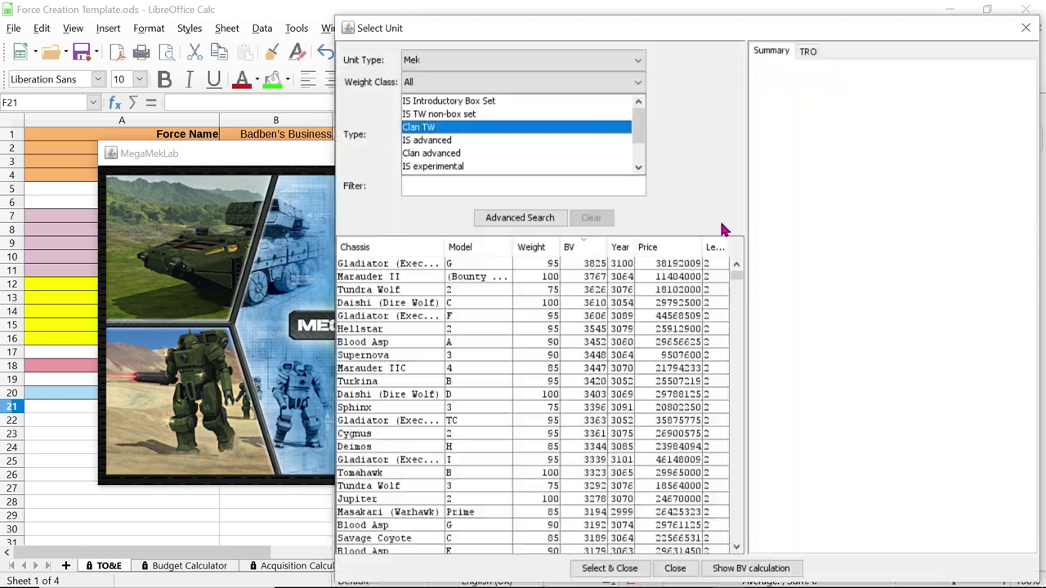
{"action": "left_click", "coordinate": [448, 114]}
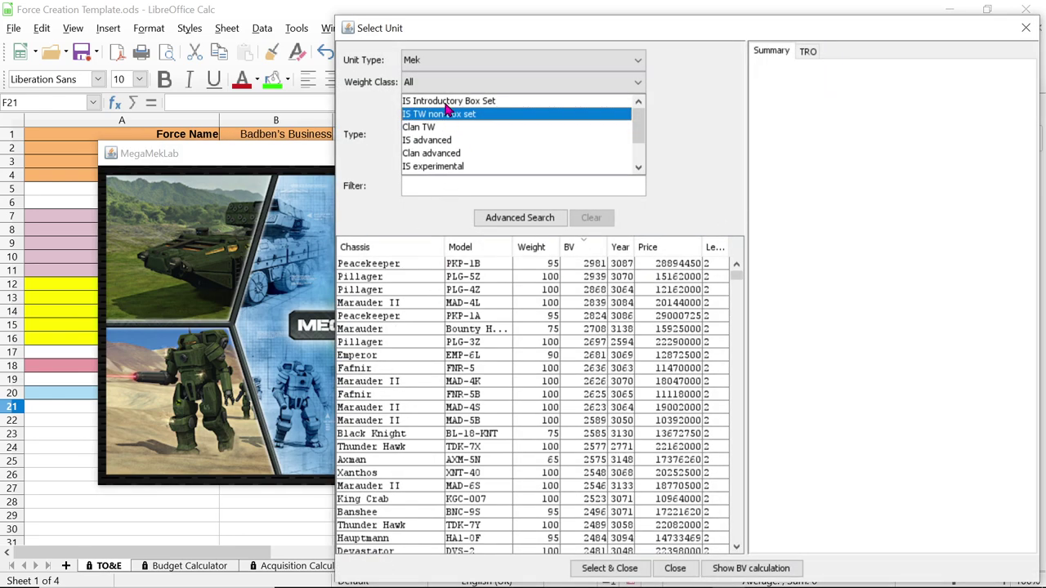
{"action": "left_click", "coordinate": [450, 101]}
{"action": "left_click", "coordinate": [442, 186]}
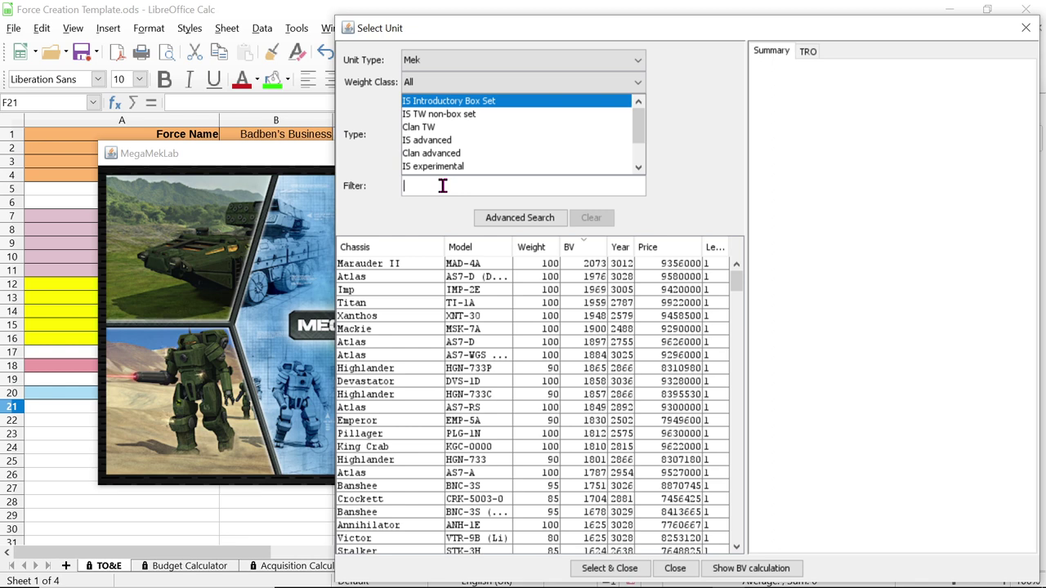
{"action": "type", "text": "Locust"}
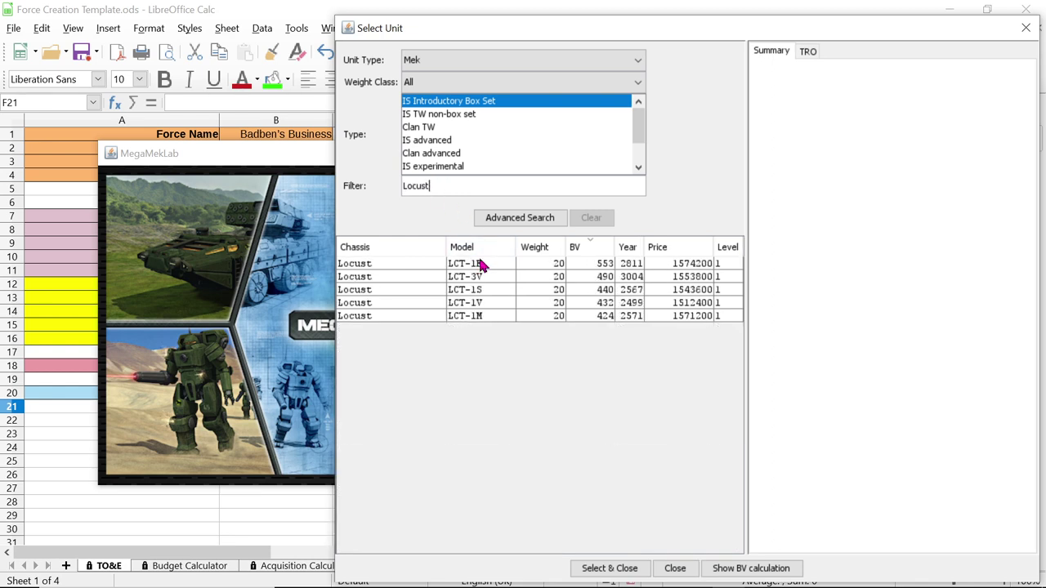
{"action": "left_click", "coordinate": [519, 266]}
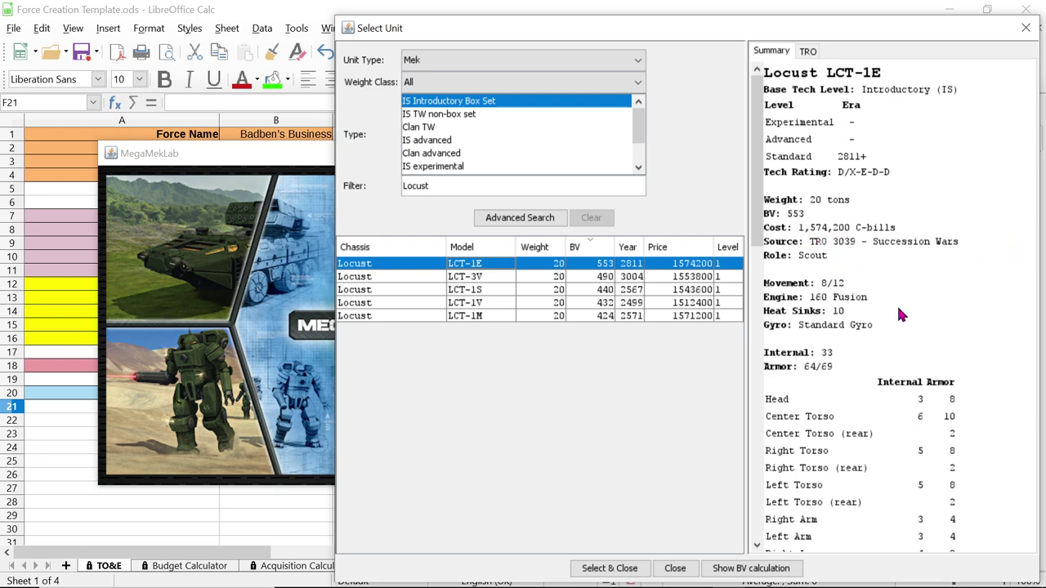
Return to LibreOffice Calc and enter 1574200 as the Locust 1-E's cost in F21
{"action": "key", "text": "Return"}
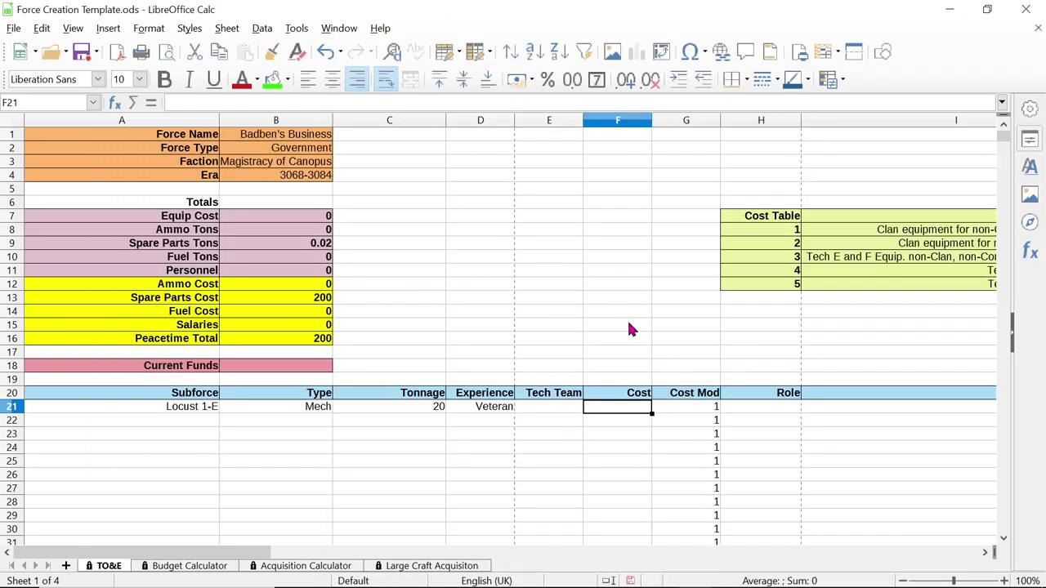
{"action": "type", "text": "15742"}
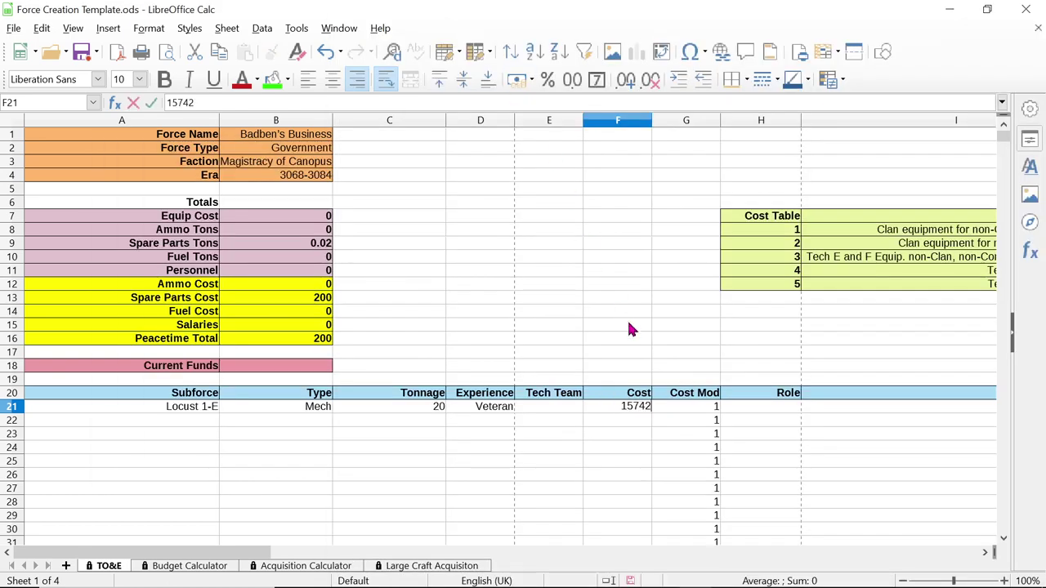
{"action": "type", "text": "00"}
{"action": "key", "text": "Return"}
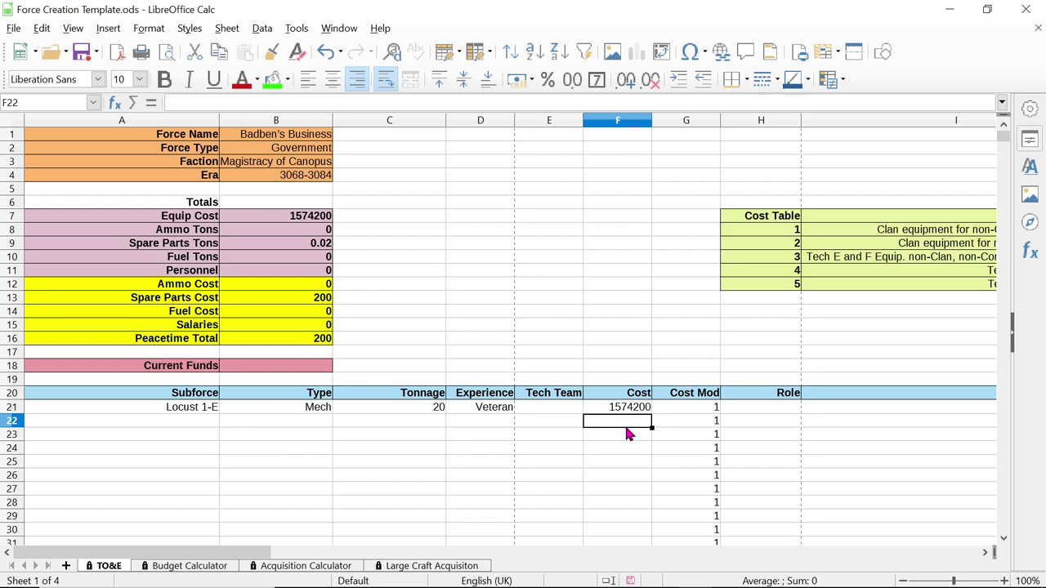
Try a Cost Mod of 5 for the Locust 1-E, and set it back to 1
{"action": "left_click", "coordinate": [693, 408]}
{"action": "left_click", "coordinate": [726, 409]}
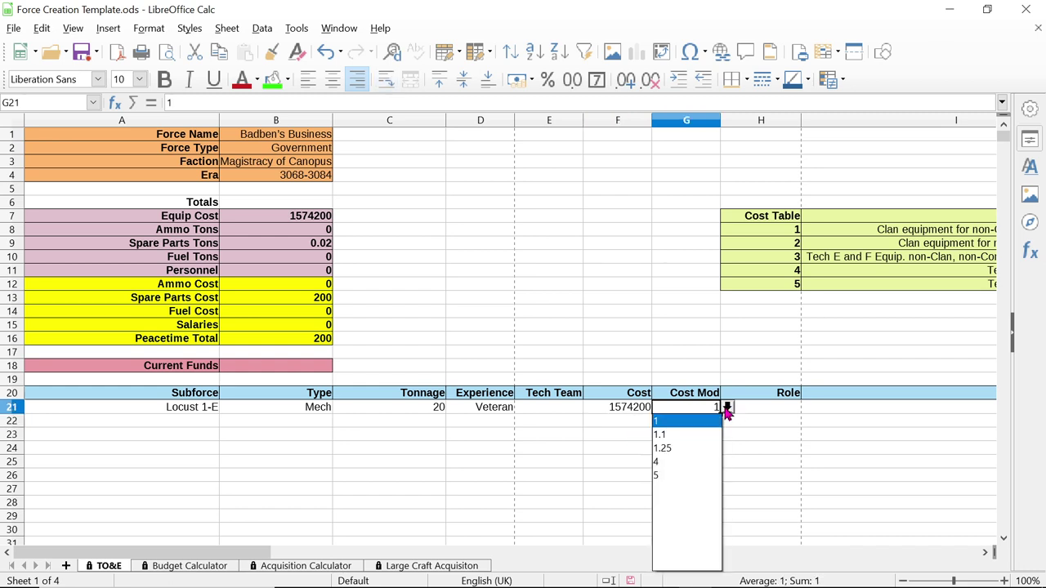
{"action": "left_click", "coordinate": [685, 478]}
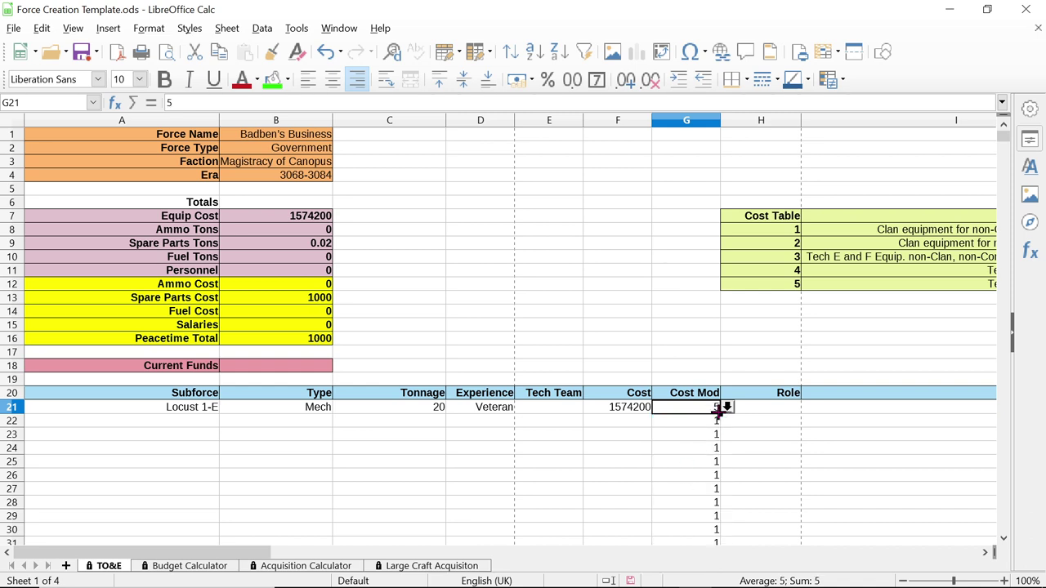
{"action": "left_click", "coordinate": [727, 407]}
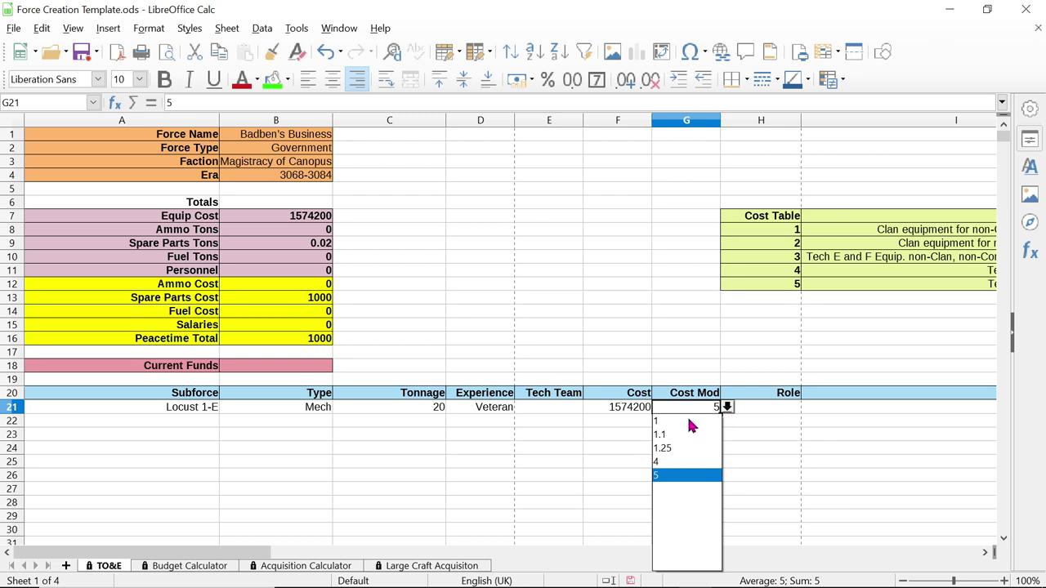
{"action": "left_click", "coordinate": [689, 423]}
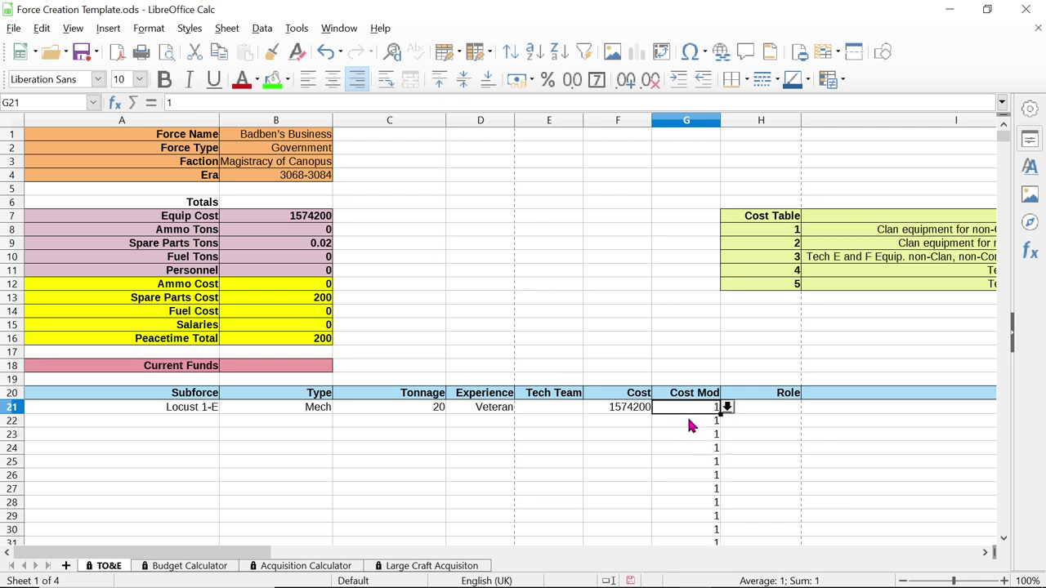
Set the Locust 1-E's Cost Mod to 5 and inspect the formula behind the Equip Cost total
{"action": "left_click", "coordinate": [726, 407]}
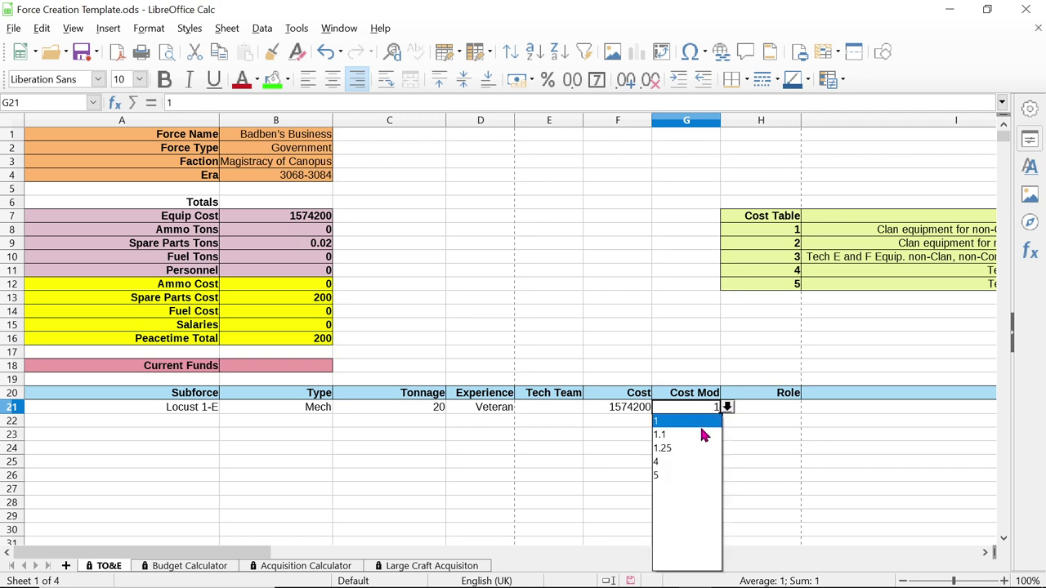
{"action": "left_click", "coordinate": [685, 476]}
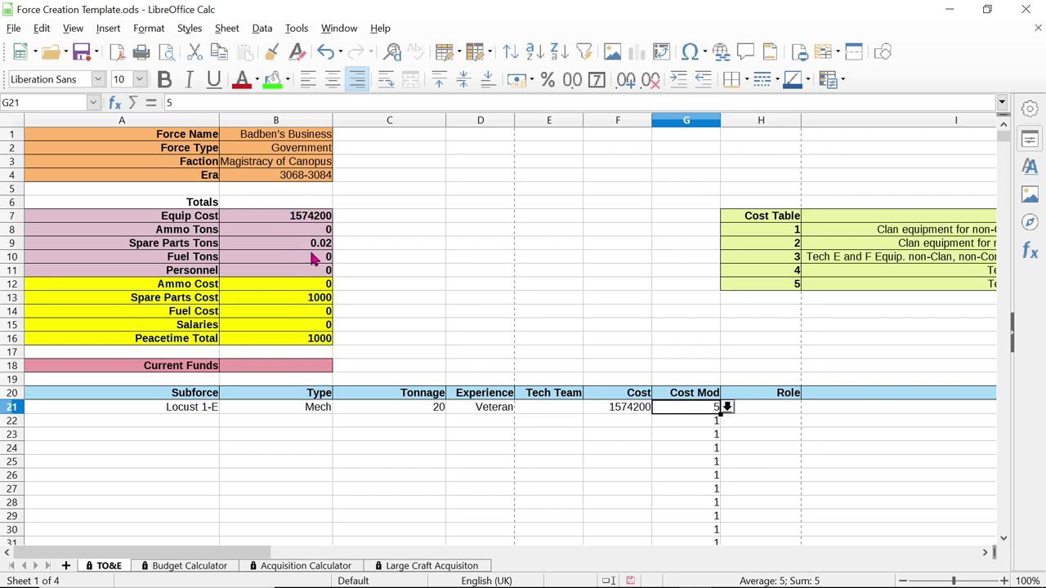
{"action": "key", "text": "Return"}
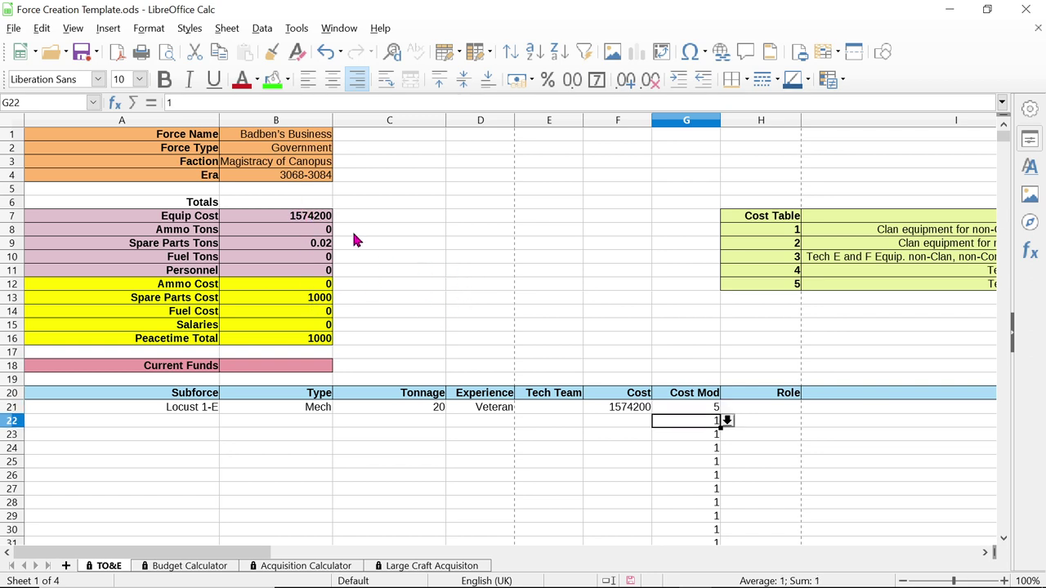
{"action": "left_click", "coordinate": [309, 219]}
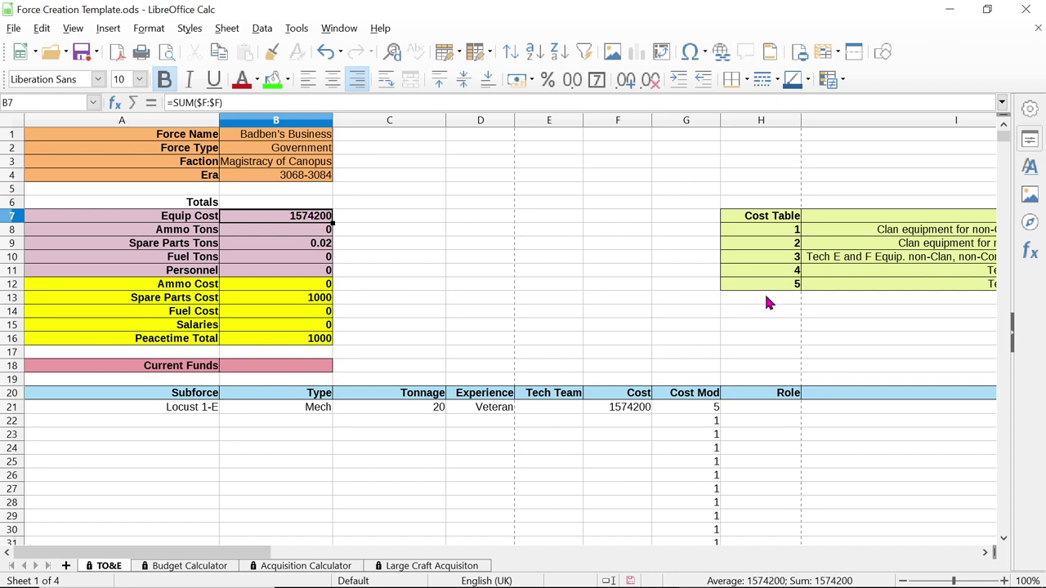
{"action": "left_click", "coordinate": [696, 408]}
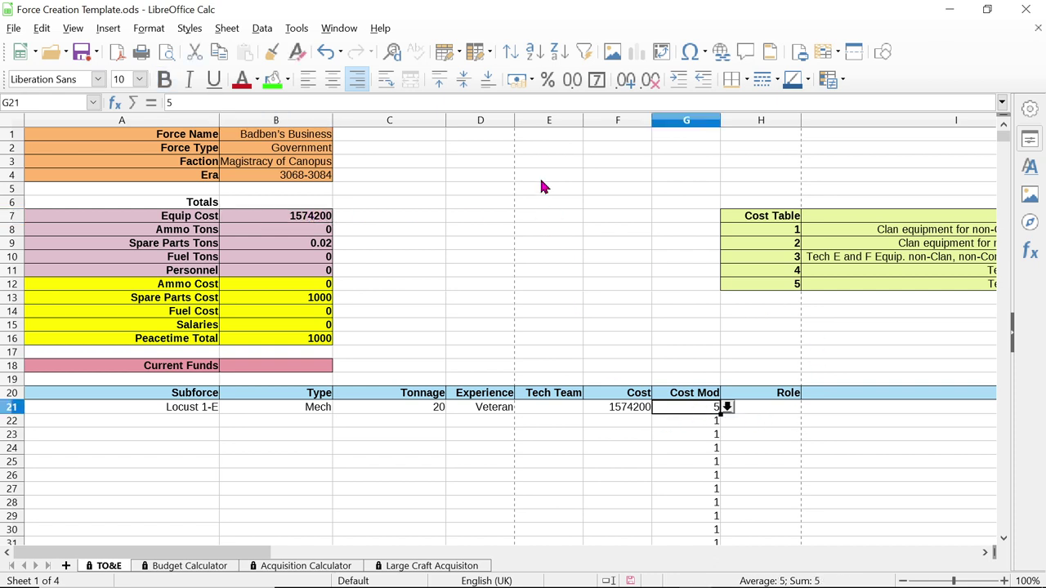
Reset the Locust 1-E's Cost Mod in G21 to 1
{"action": "left_click", "coordinate": [622, 413]}
{"action": "left_click", "coordinate": [709, 413]}
{"action": "left_click", "coordinate": [726, 407]}
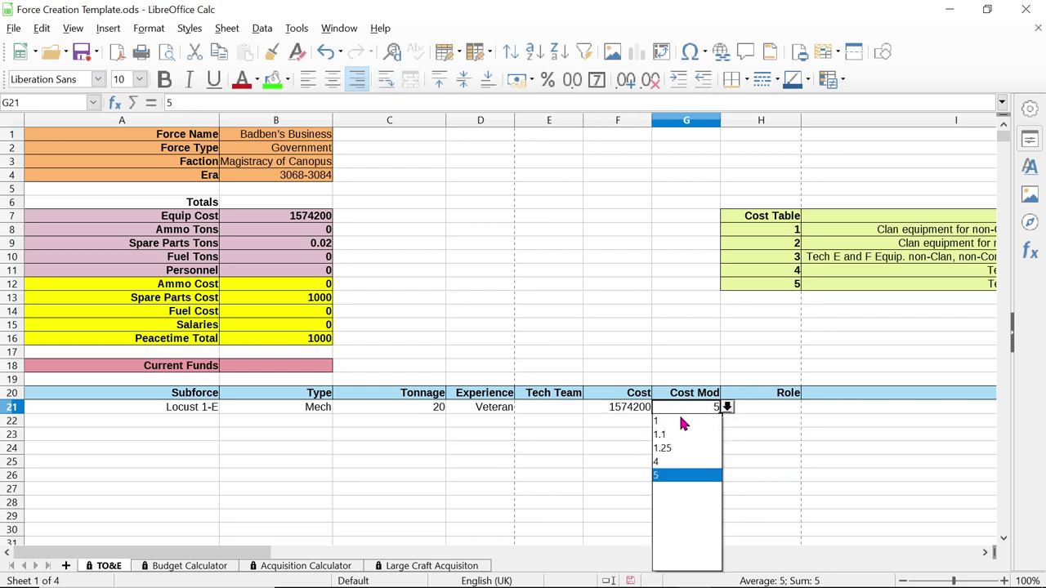
{"action": "left_click", "coordinate": [683, 423]}
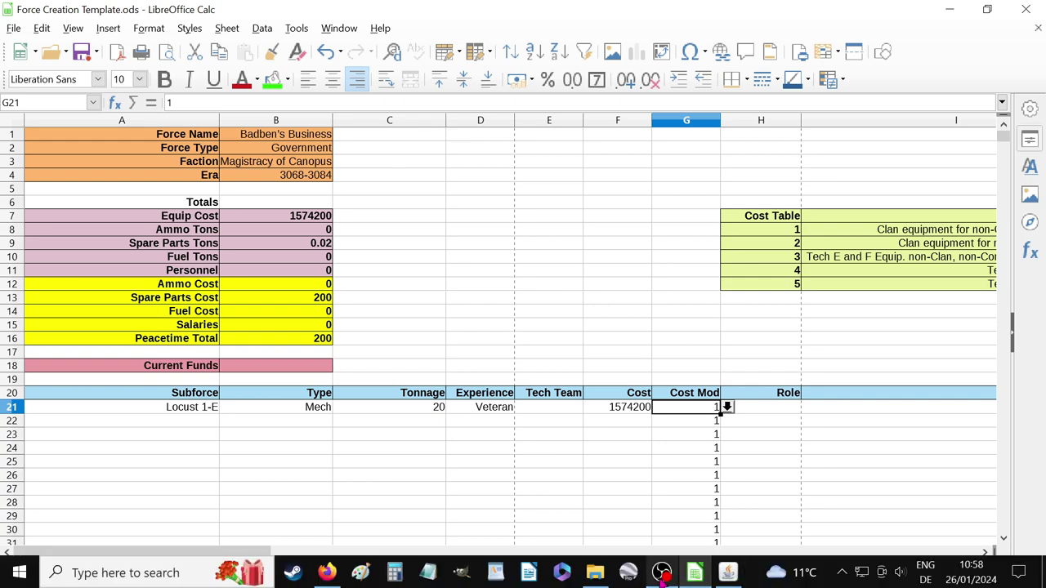
{"action": "left_click", "coordinate": [662, 572]}
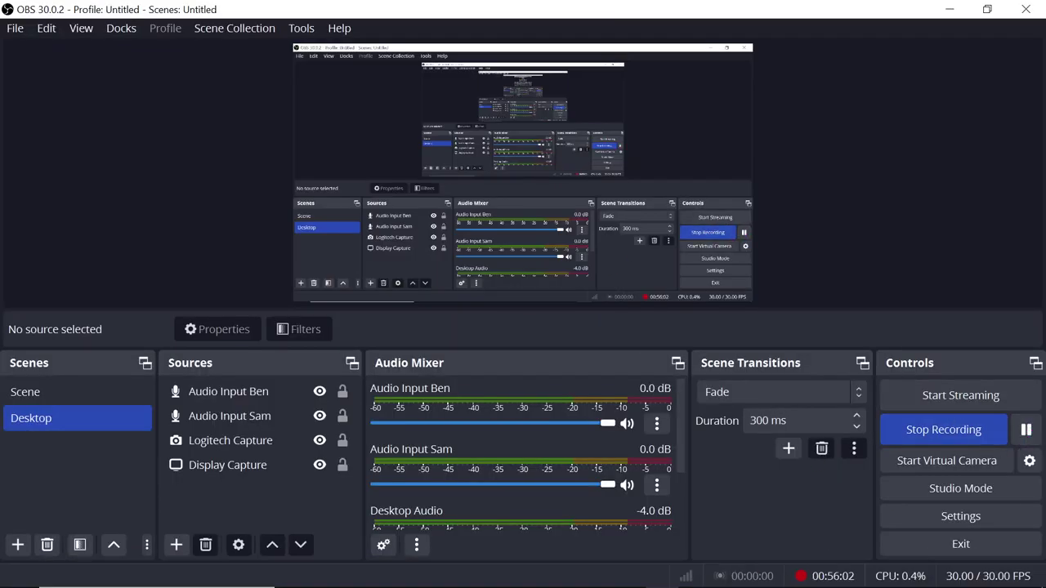
{"action": "left_click", "coordinate": [629, 574]}
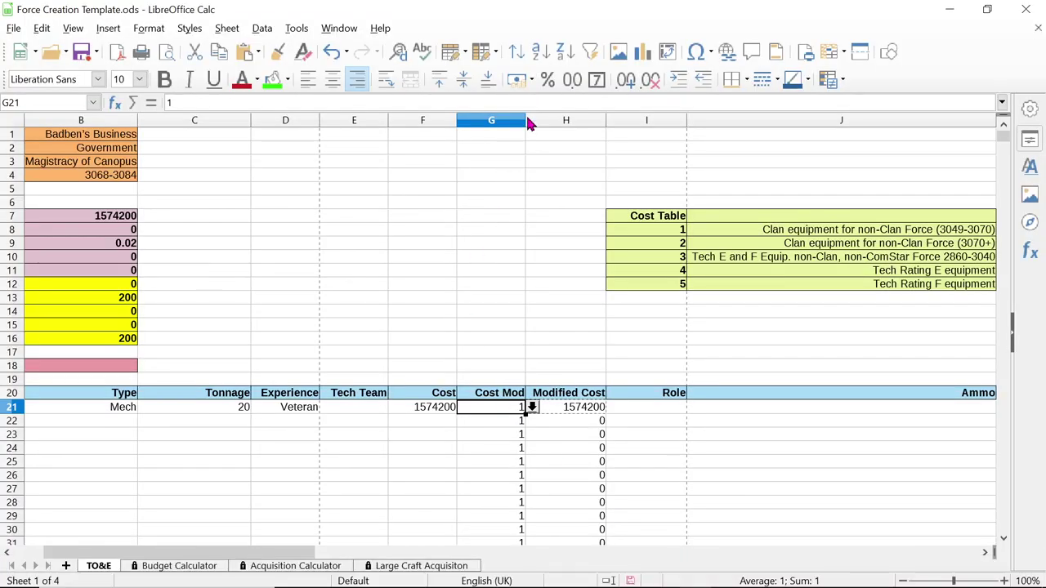
Test a Cost Mod of 5 against the Locust 1-E's Modified Cost, and return the Cost Mod to 1
{"action": "left_click", "coordinate": [532, 407]}
{"action": "left_click", "coordinate": [488, 475]}
{"action": "left_click", "coordinate": [552, 408]}
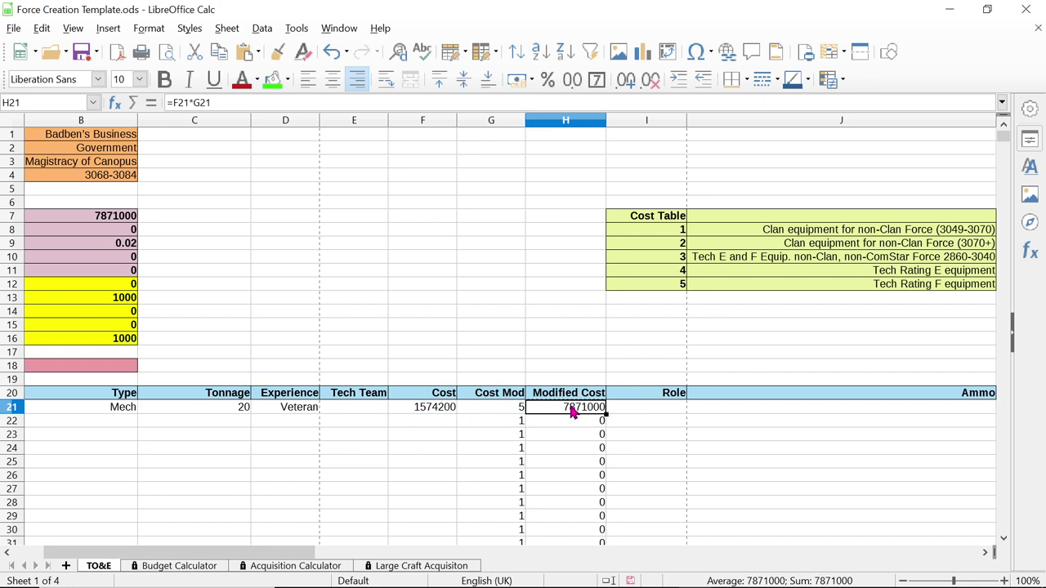
{"action": "left_click", "coordinate": [495, 411]}
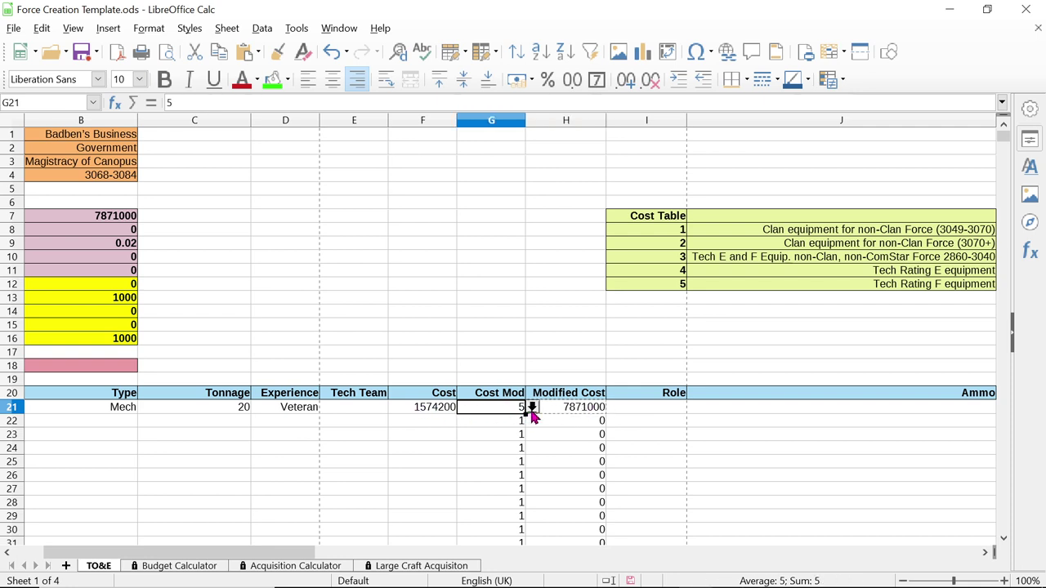
{"action": "left_click", "coordinate": [532, 408]}
{"action": "left_click", "coordinate": [484, 420]}
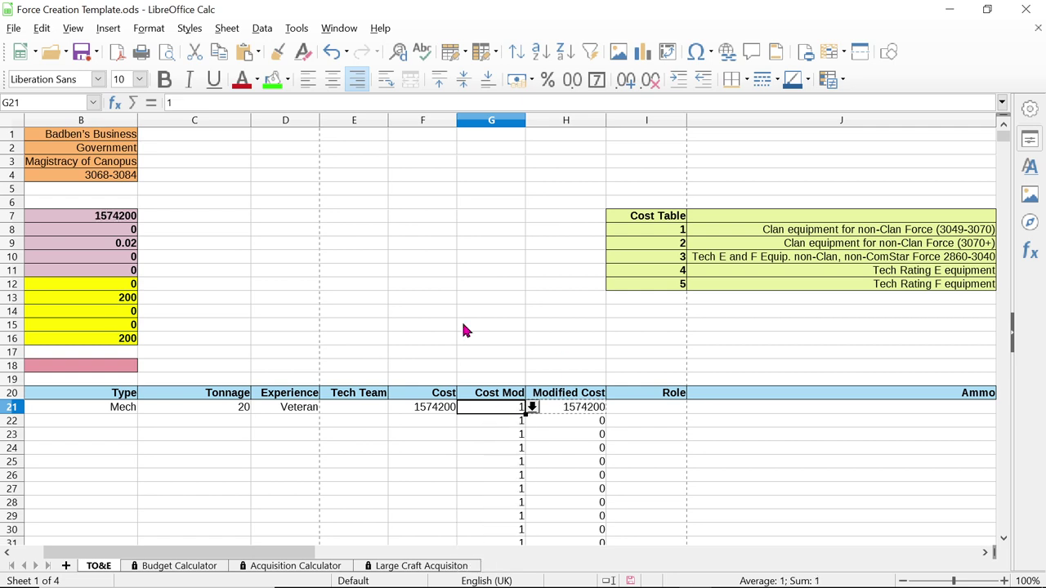
Inspect the Locust 1-E's Modified Cost formula in H21 and the multipliers in the Cost Table
{"action": "left_click_drag", "start_coordinate": [276, 556], "coordinate": [98, 536]}
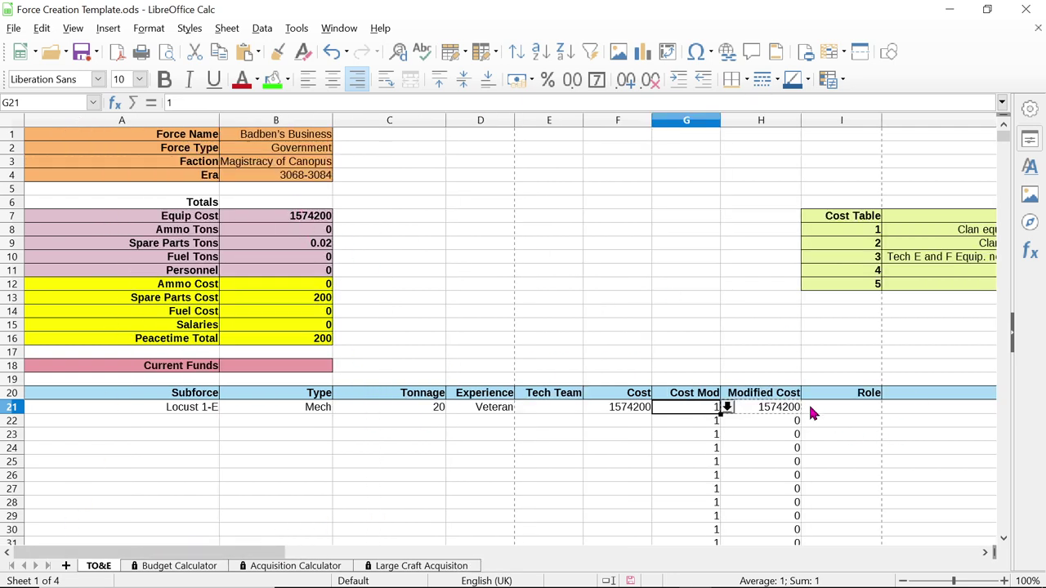
{"action": "left_click", "coordinate": [736, 410]}
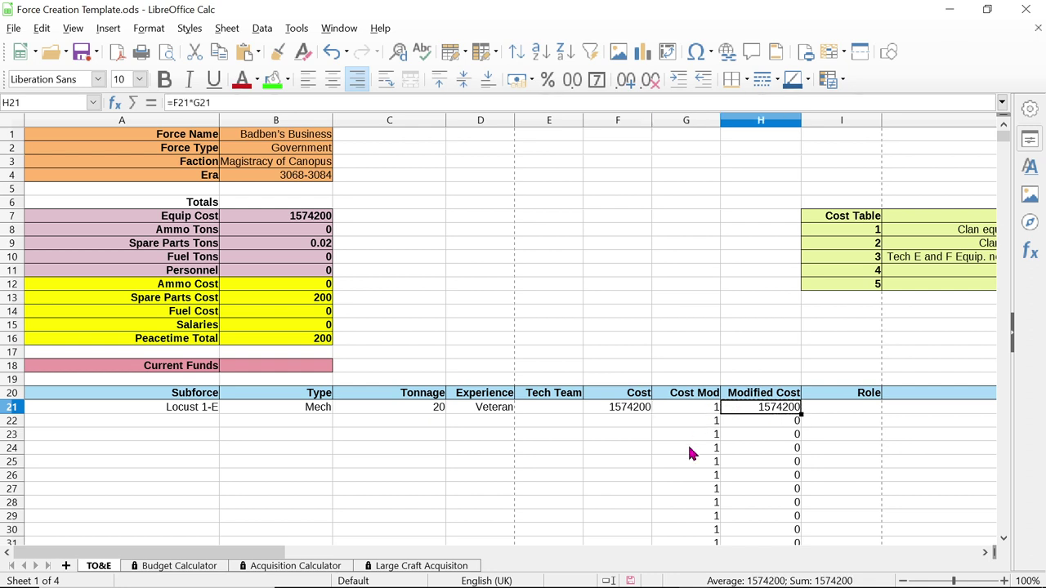
{"action": "left_click_drag", "start_coordinate": [187, 552], "coordinate": [334, 560]}
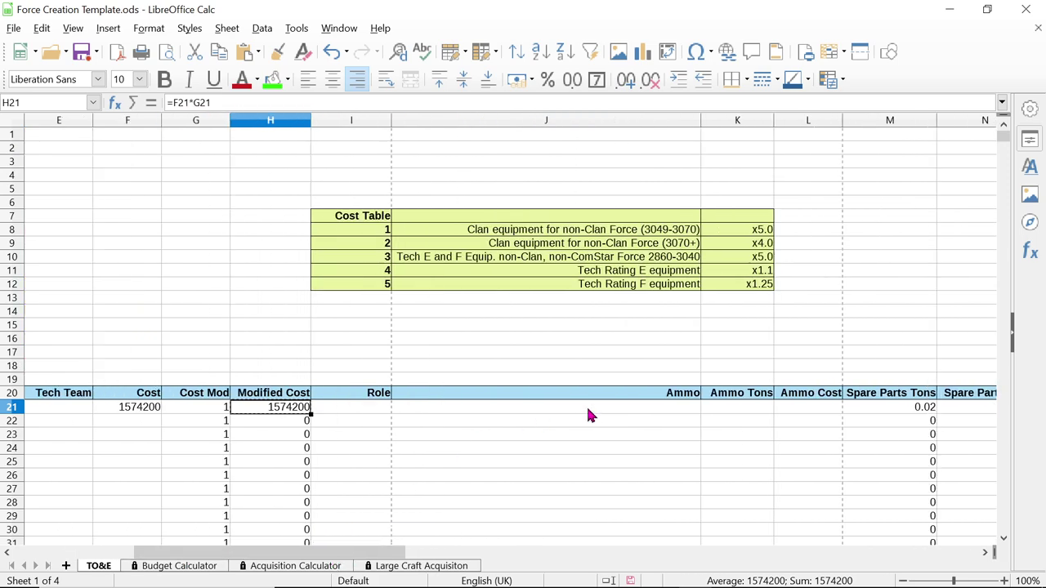
Switch from the Locust 1-E's empty Role cell to the Master Unit List in Firefox and open its unit search
{"action": "left_click", "coordinate": [354, 412]}
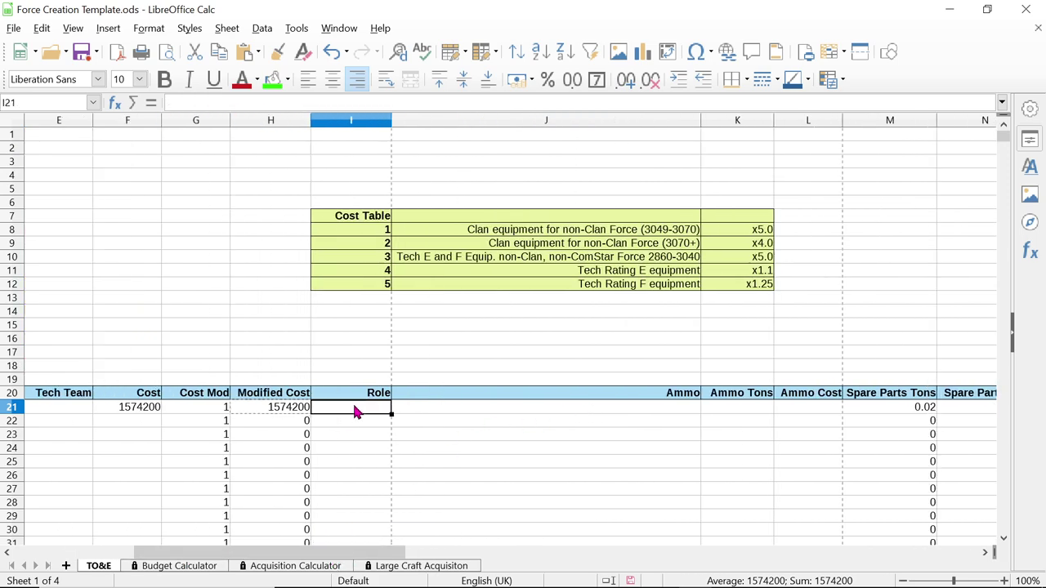
{"action": "mouse_move", "coordinate": [376, 582]}
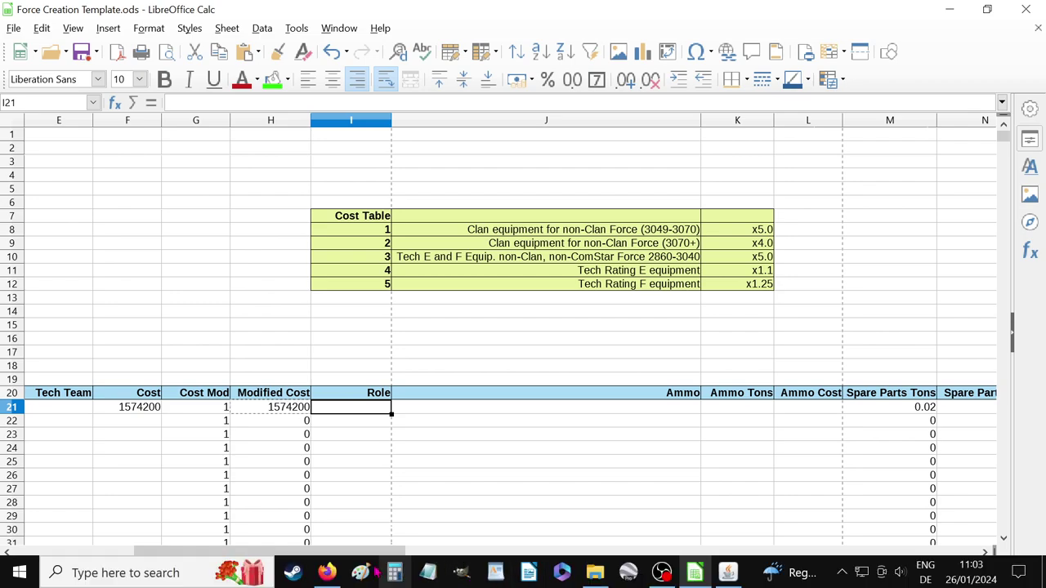
{"action": "left_click", "coordinate": [326, 572]}
{"action": "left_click", "coordinate": [270, 6]}
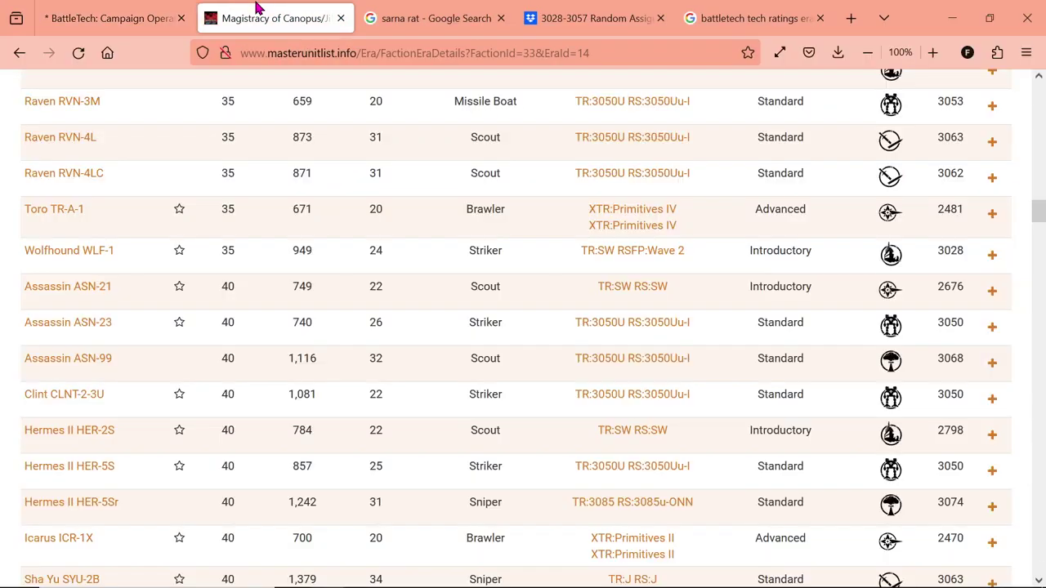
{"action": "scroll", "coordinate": [221, 319], "scroll_direction": "up", "scroll_amount": 10}
{"action": "scroll", "coordinate": [219, 319], "scroll_direction": "up", "scroll_amount": 15}
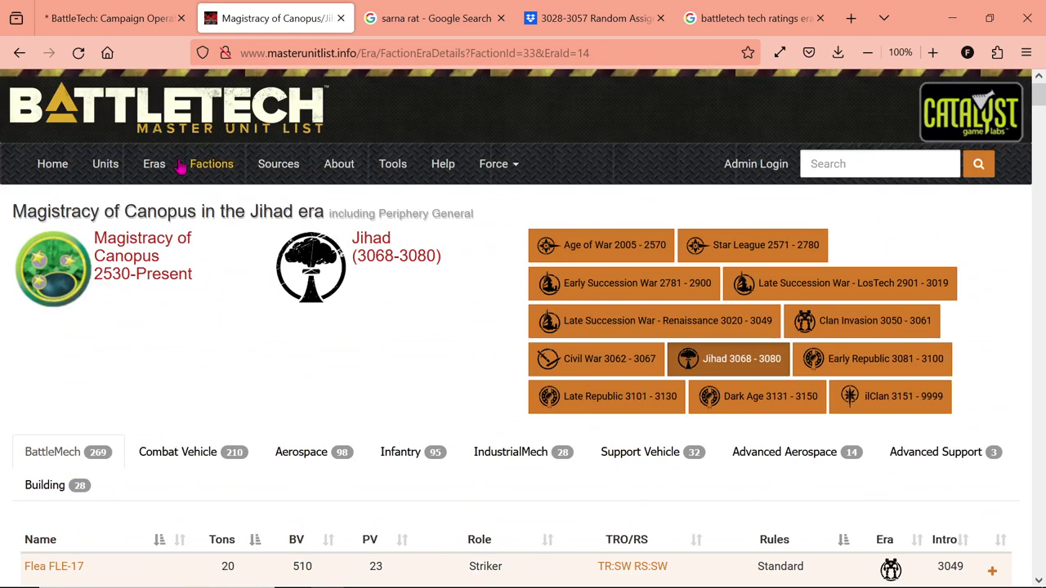
{"action": "left_click", "coordinate": [105, 163]}
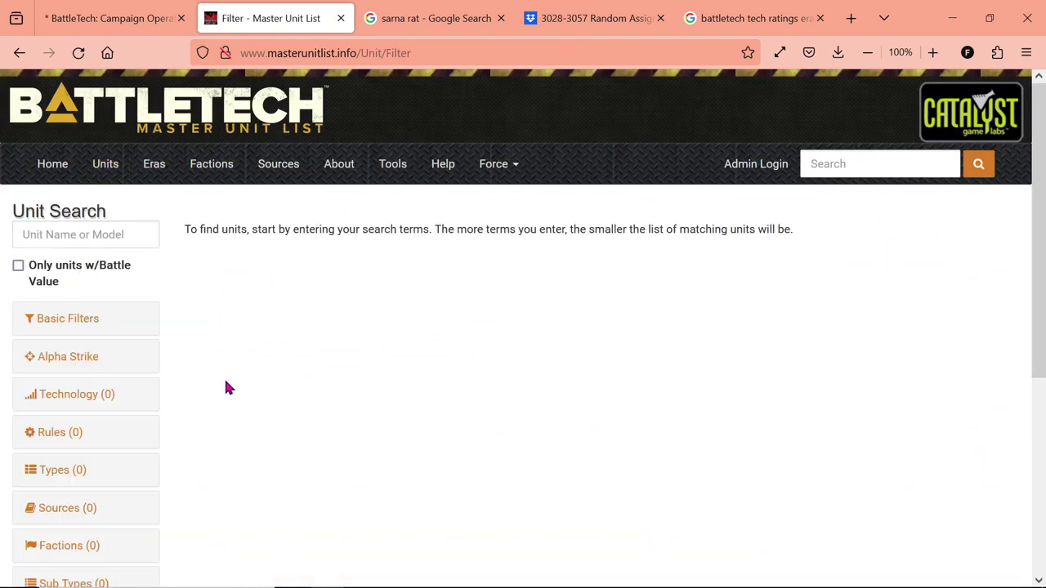
Search the Master Unit List for Locust and look up the unit role on the Locust LCT-1E's details page
{"action": "left_click", "coordinate": [63, 233]}
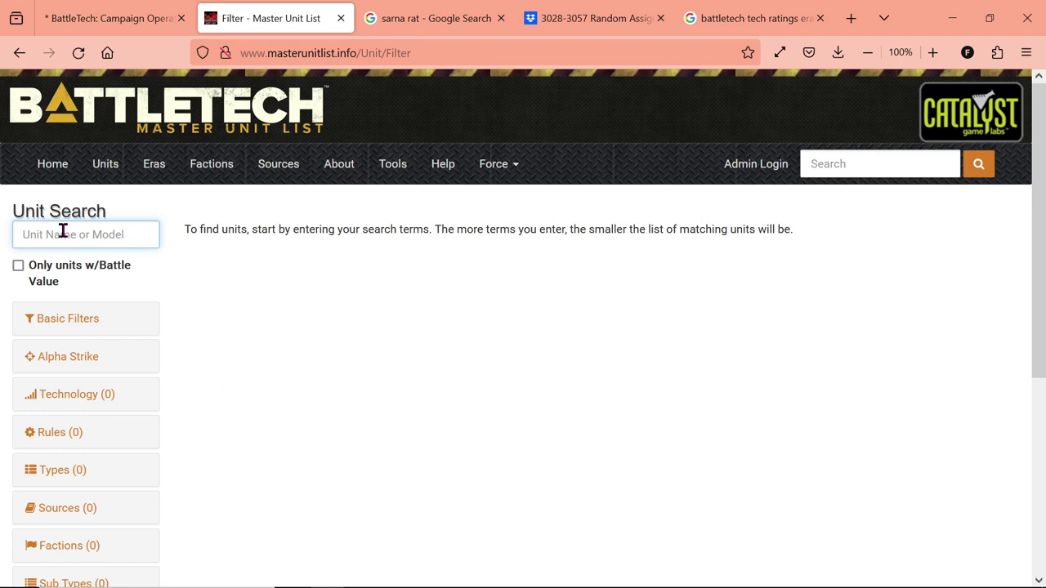
{"action": "type", "text": "Locust"}
{"action": "key", "text": "Return"}
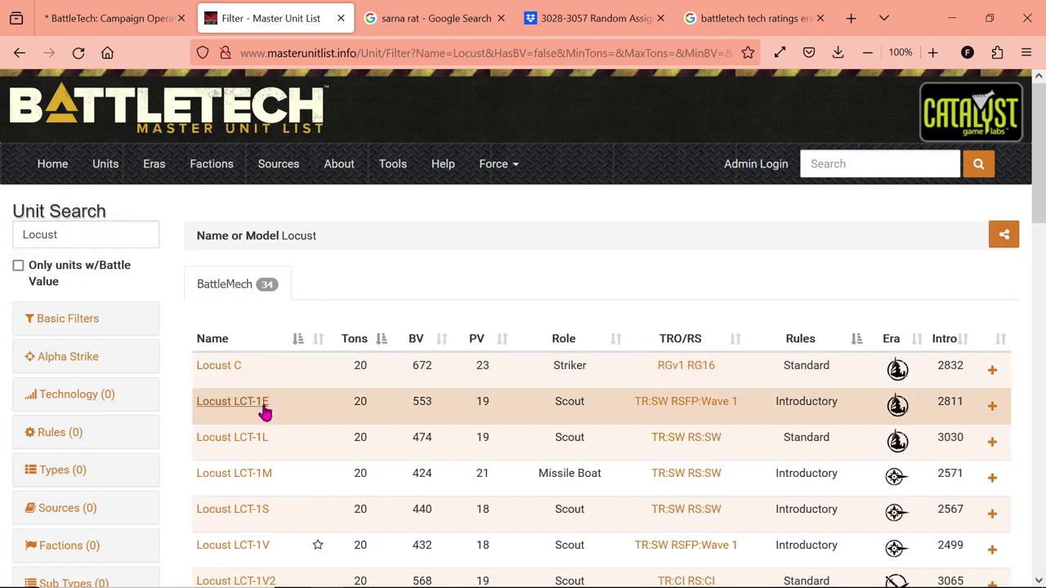
{"action": "left_click", "coordinate": [264, 411]}
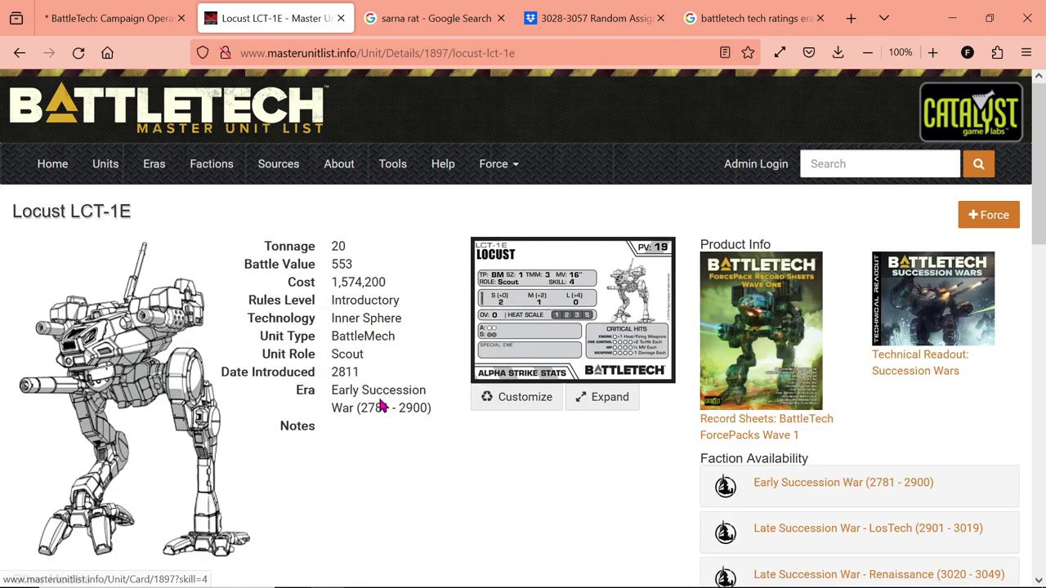
{"action": "double_click", "coordinate": [336, 353]}
{"action": "left_click", "coordinate": [423, 446]}
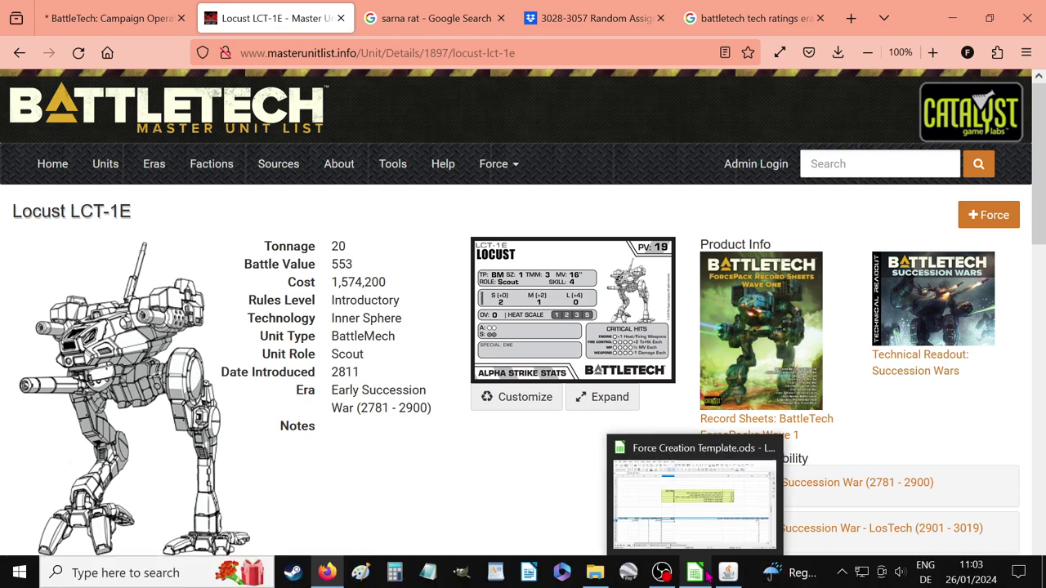
Return to the Force Creation Template in LibreOffice Calc and enter Scout as the Locust 1-E's Role in I21
{"action": "left_click", "coordinate": [708, 574]}
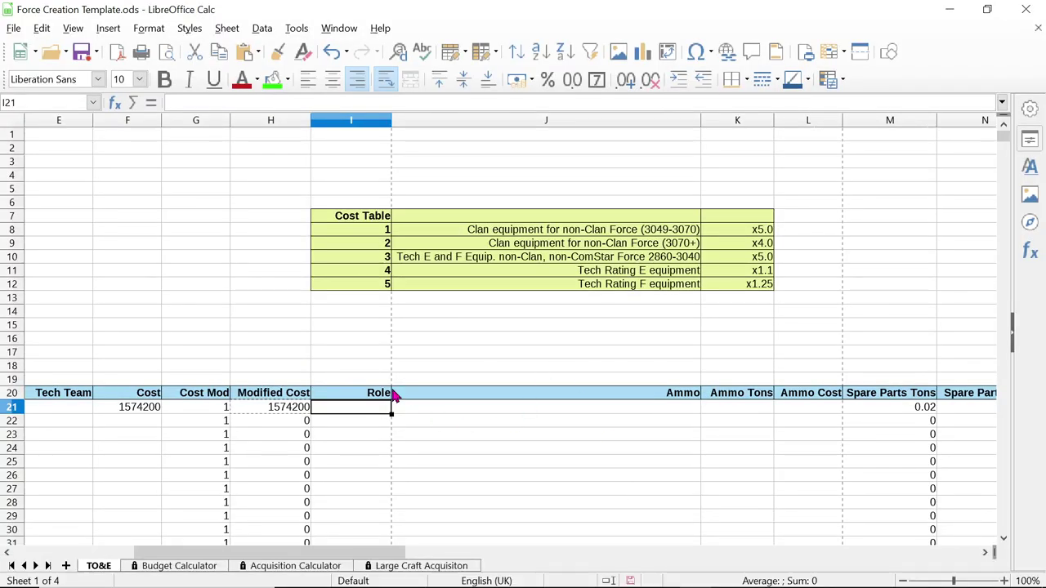
{"action": "type", "text": "Scout"}
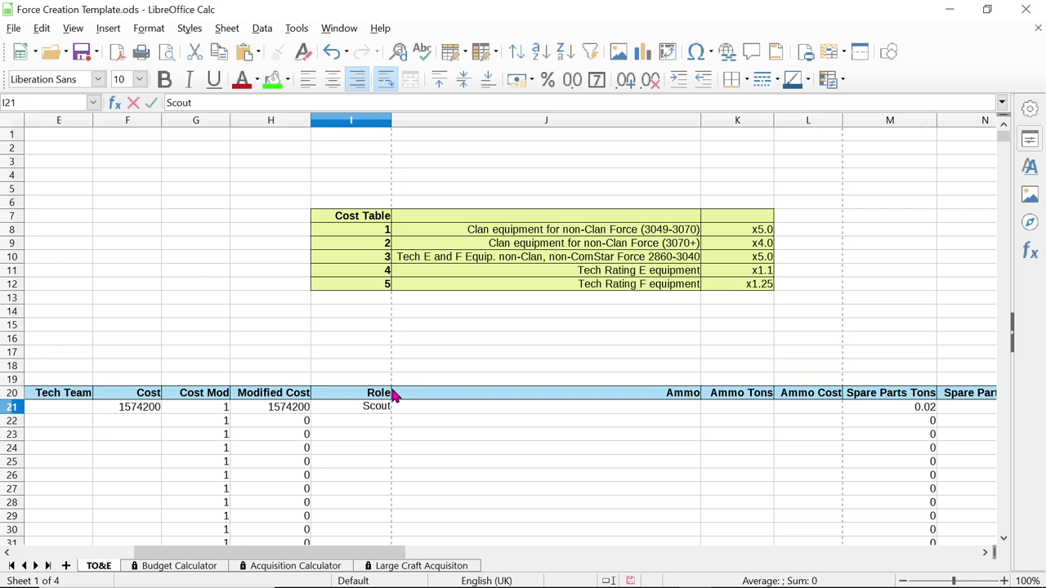
{"action": "key", "text": "Return"}
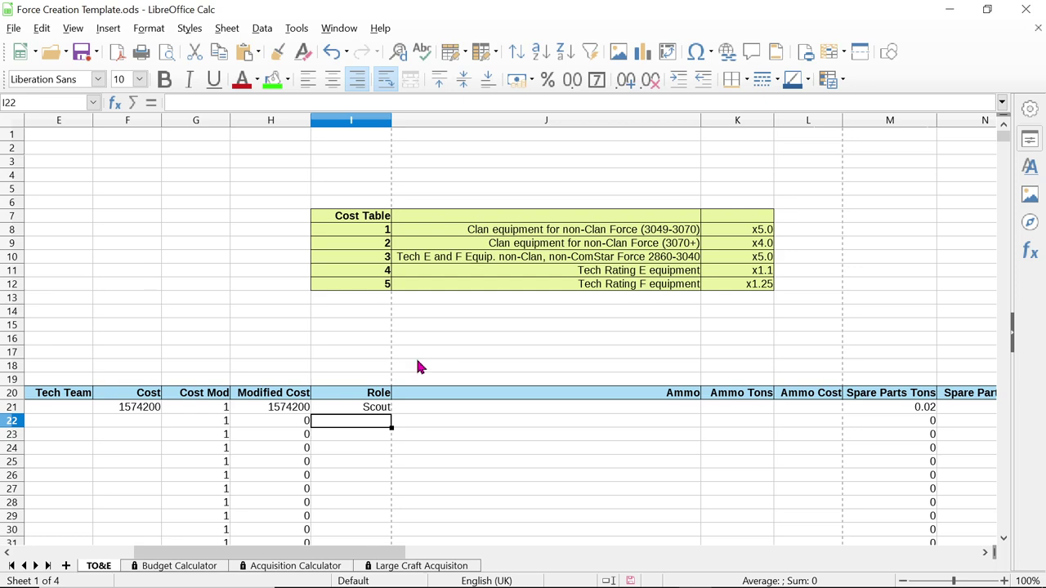
{"action": "left_click_drag", "start_coordinate": [363, 560], "coordinate": [116, 543]}
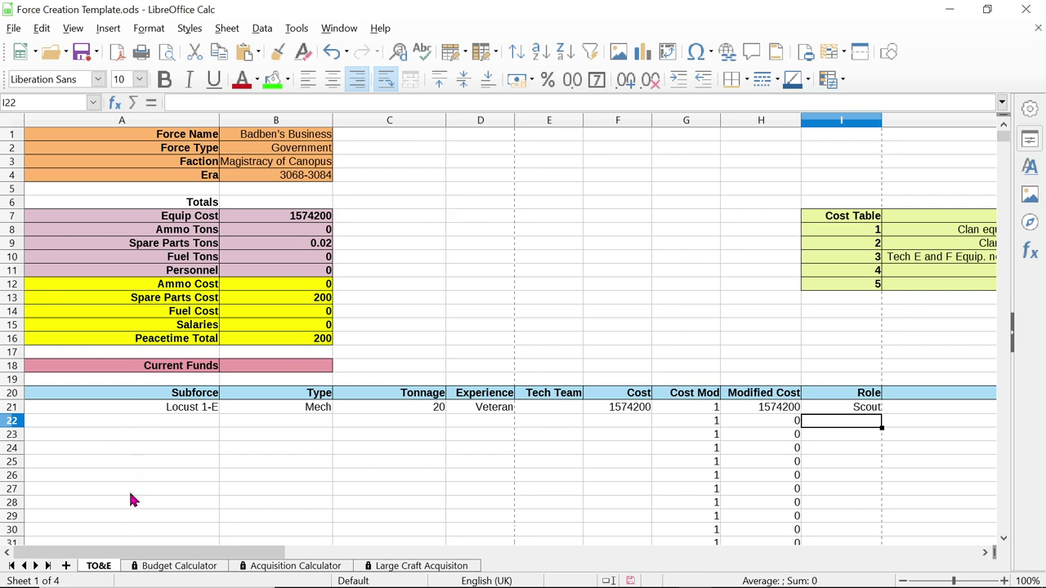
{"action": "scroll", "coordinate": [139, 458], "scroll_direction": "down", "scroll_amount": 2}
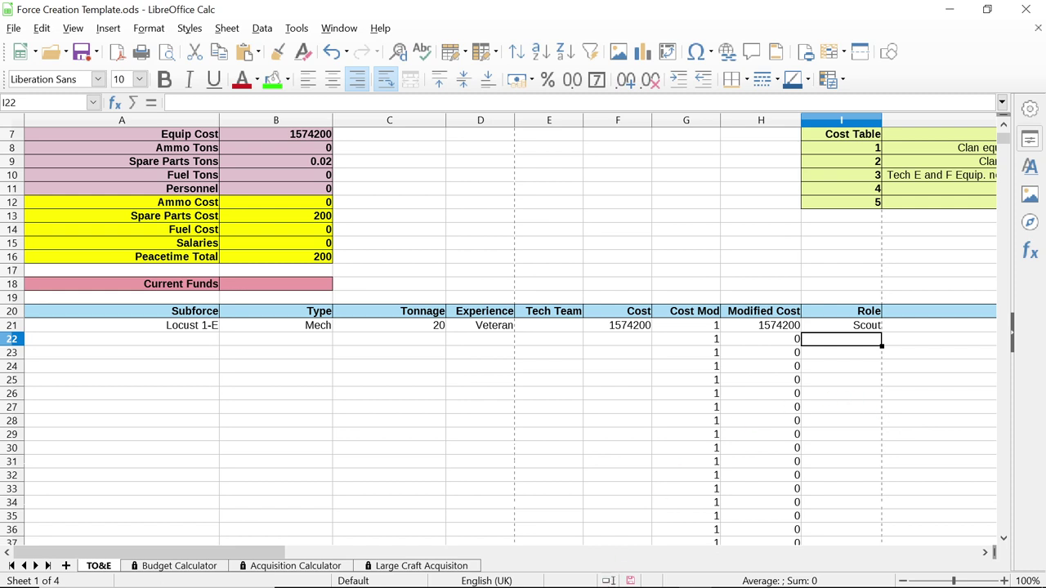
{"action": "mouse_move", "coordinate": [611, 584]}
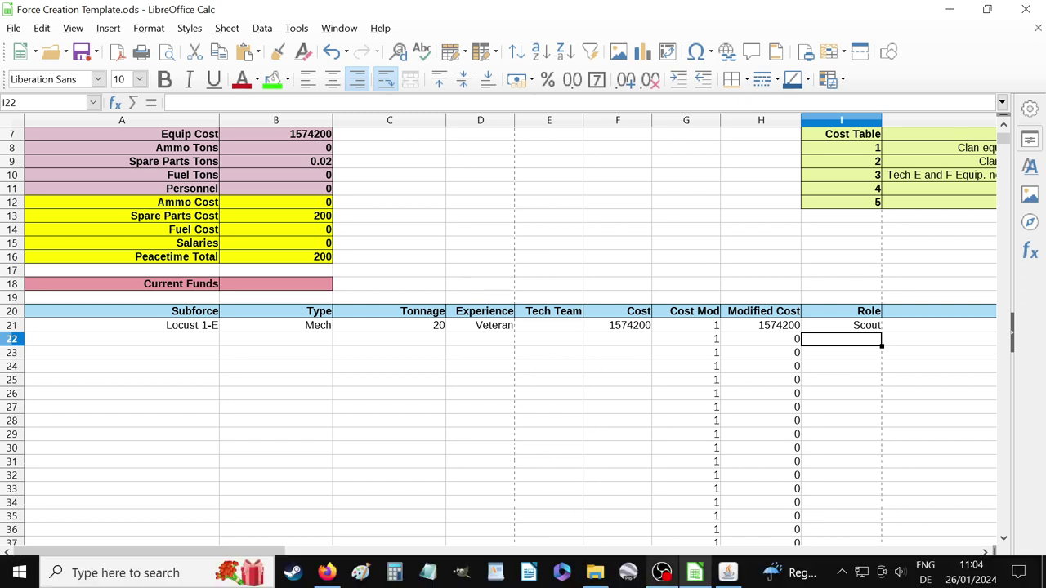
{"action": "mouse_move", "coordinate": [660, 574]}
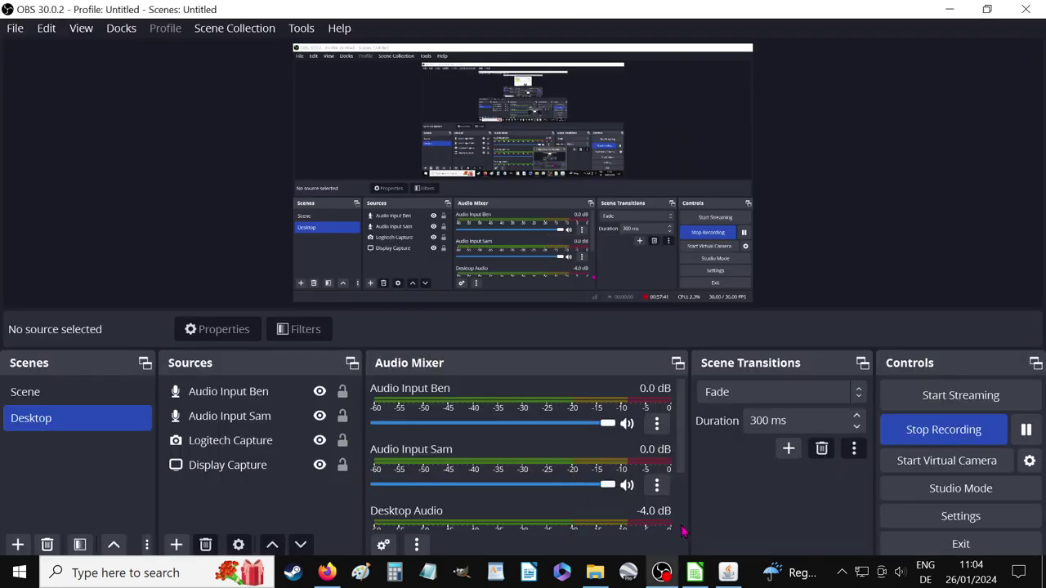
{"action": "left_click", "coordinate": [685, 532]}
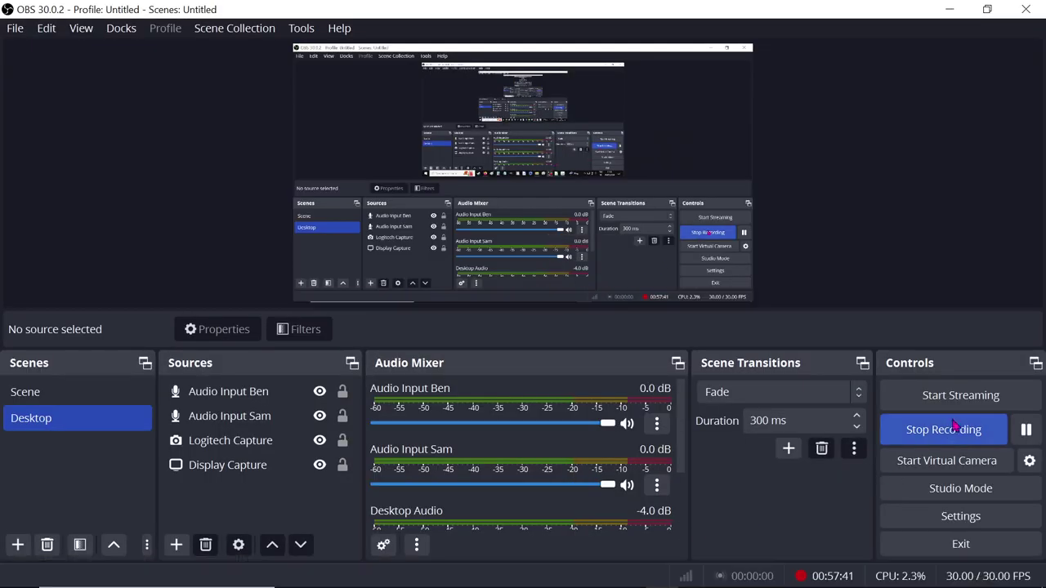
{"action": "left_click", "coordinate": [1026, 430]}
{"action": "left_click", "coordinate": [1027, 430]}
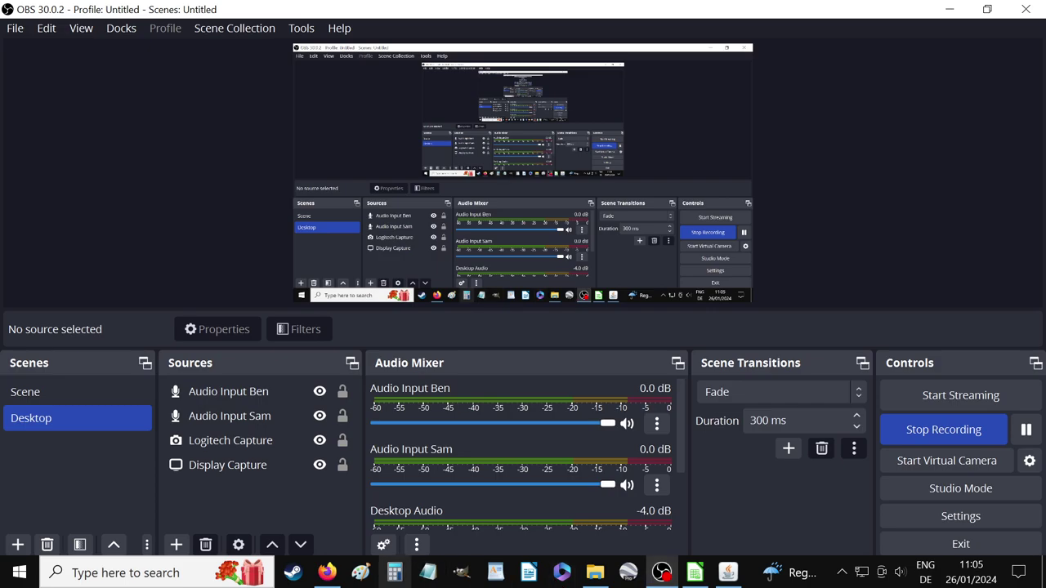
Switch to Firefox to consult the ground formation types in the BattleTech Campaign Operations PDF
{"action": "left_click", "coordinate": [329, 575]}
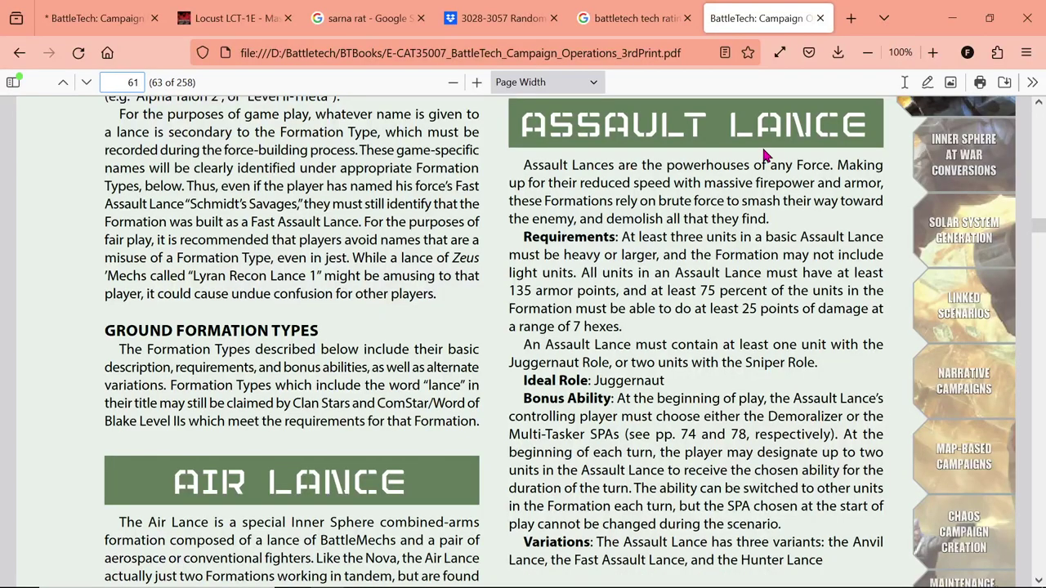